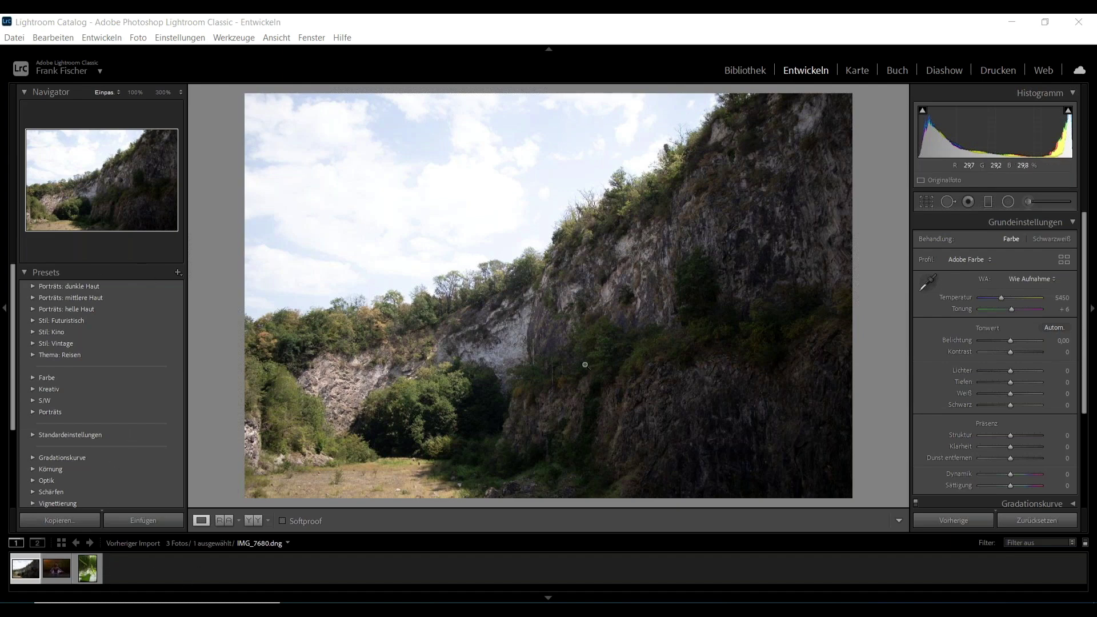
Open a copy of IMG_7680.dng with the Lightroom adjustments in Viveza 3 and dismiss the TIFF information dialog
right_click(539, 273)
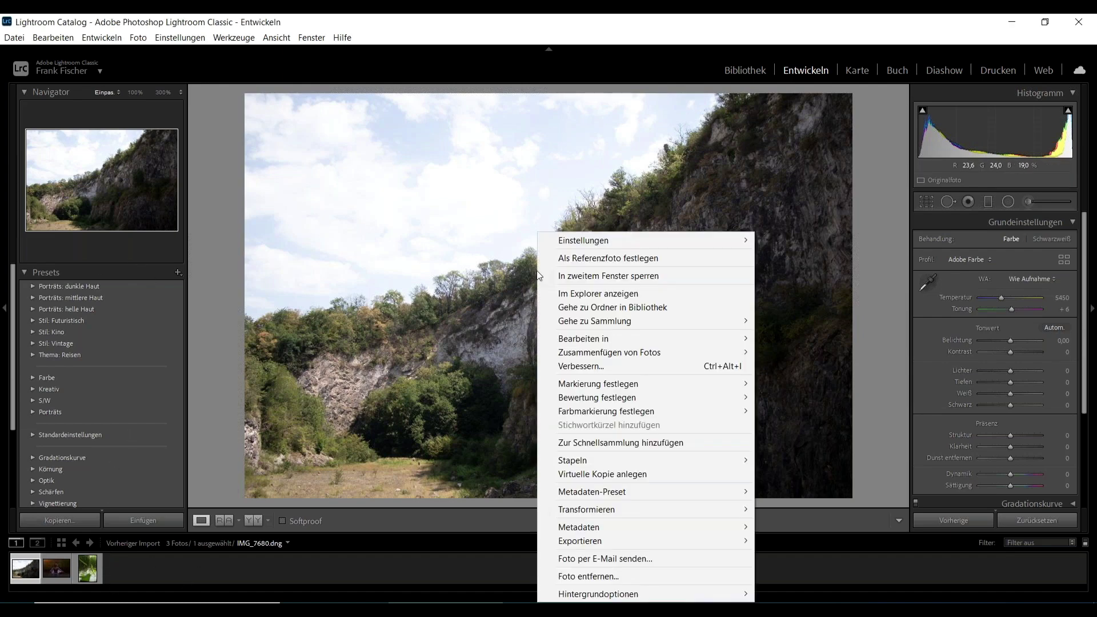
mouse_move(583, 340)
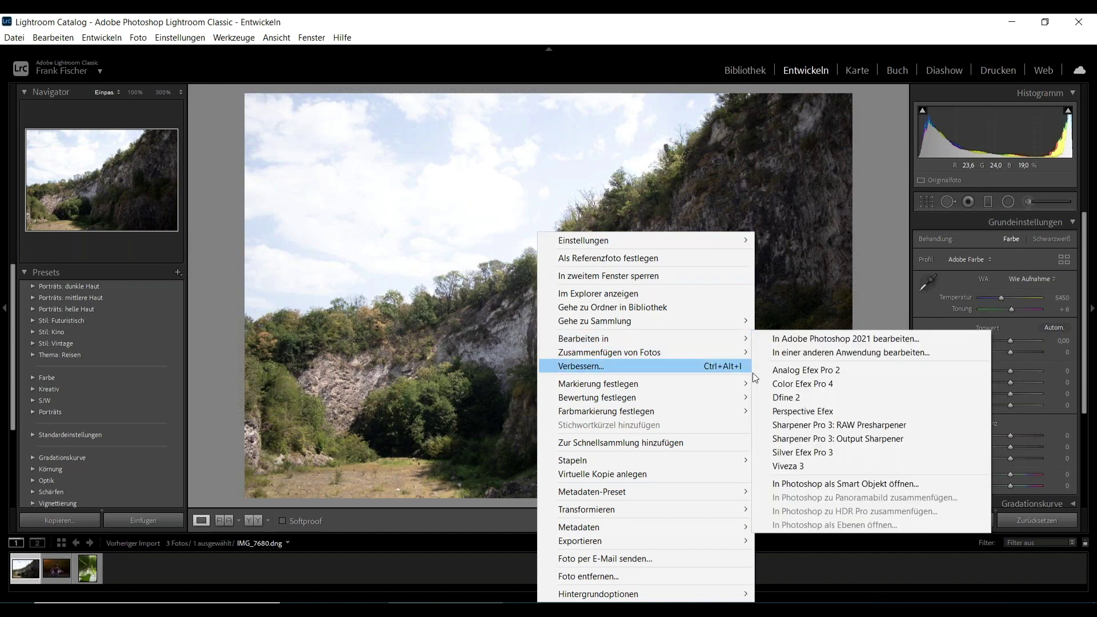
left_click(856, 468)
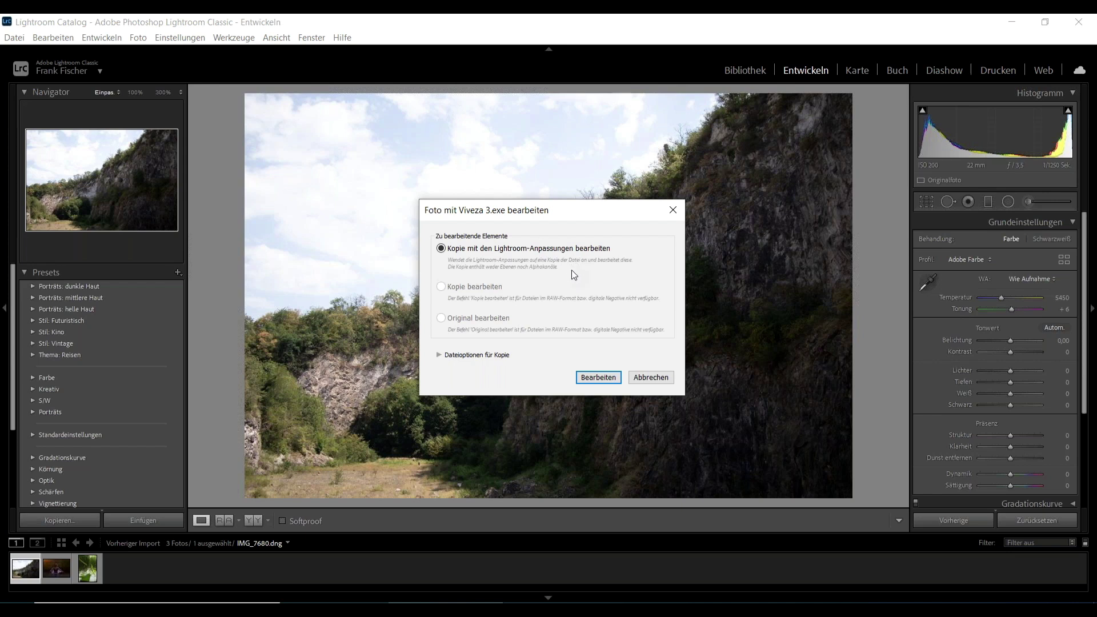
left_click(599, 378)
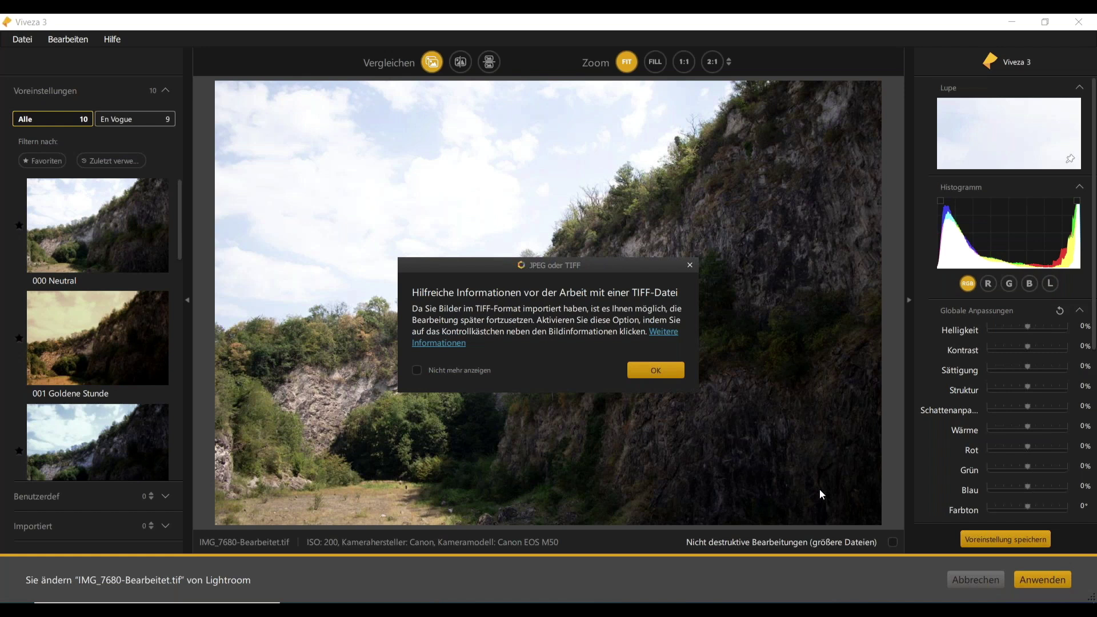
left_click(670, 373)
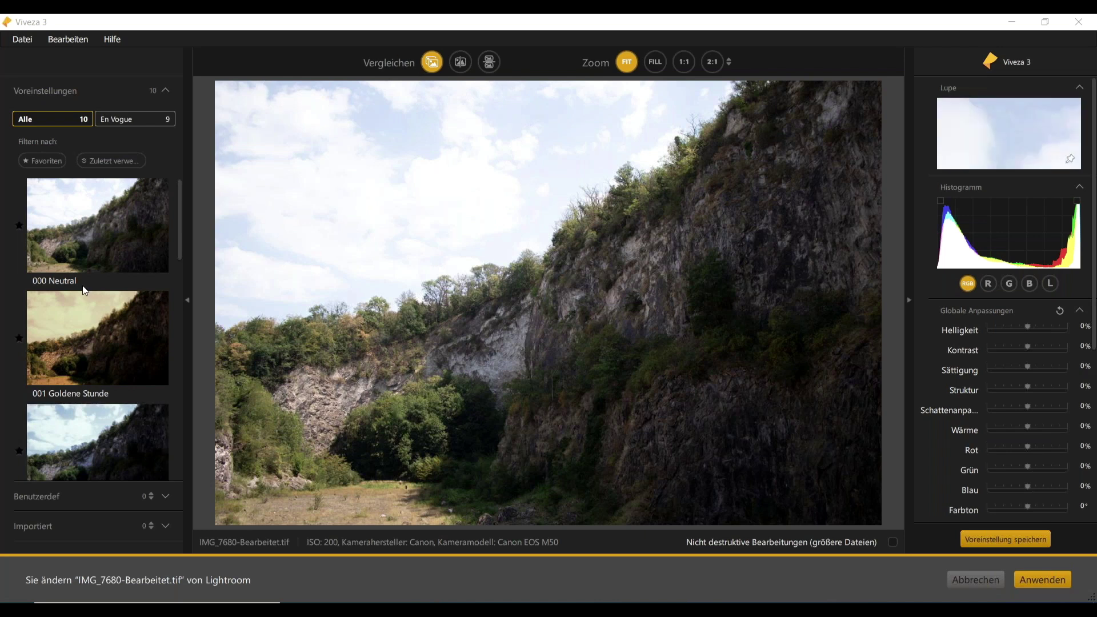
Look through the presets from 000 Neutral to 009 Hoher Kontrast and the Benutzerdef and Importiert preset categories
scroll(91, 283, "down", 8)
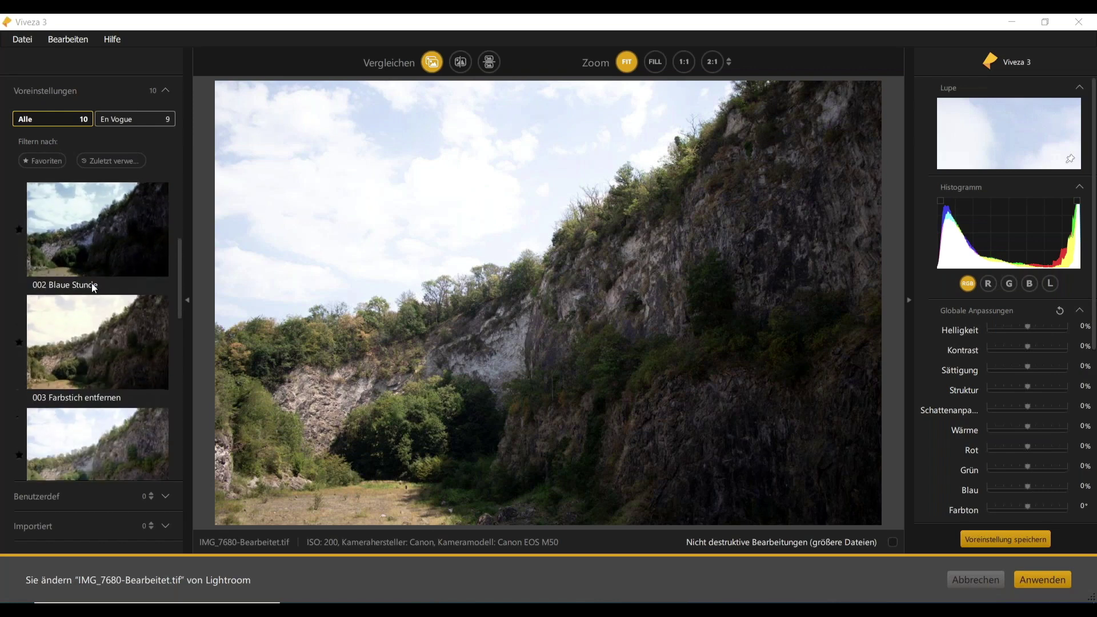
scroll(95, 294, "down", 4)
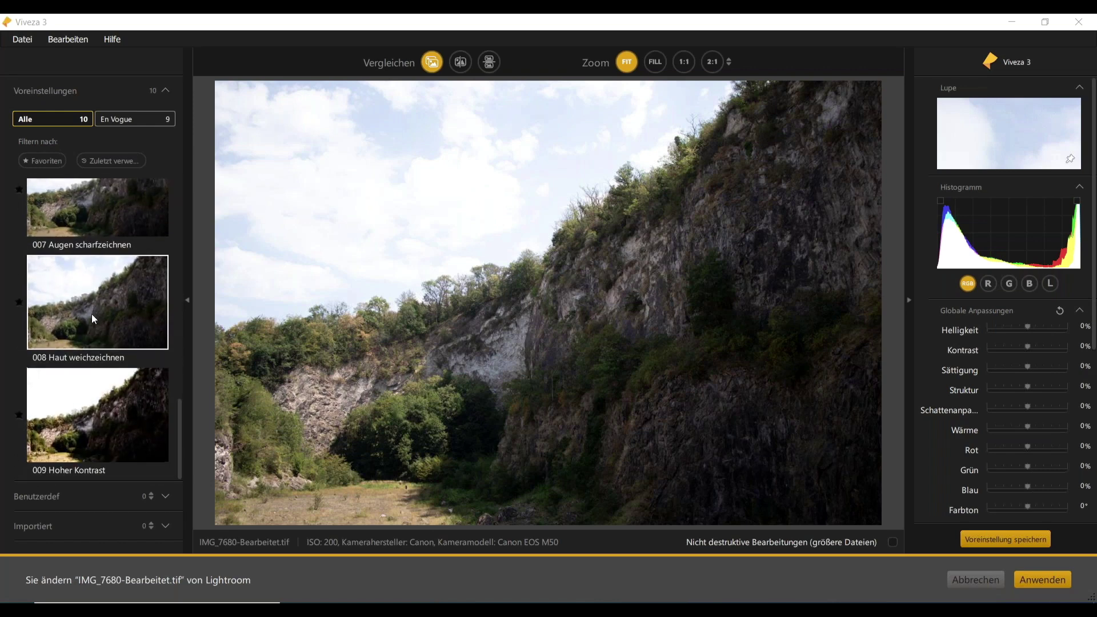
scroll(91, 365, "up", 4)
scroll(92, 371, "up", 8)
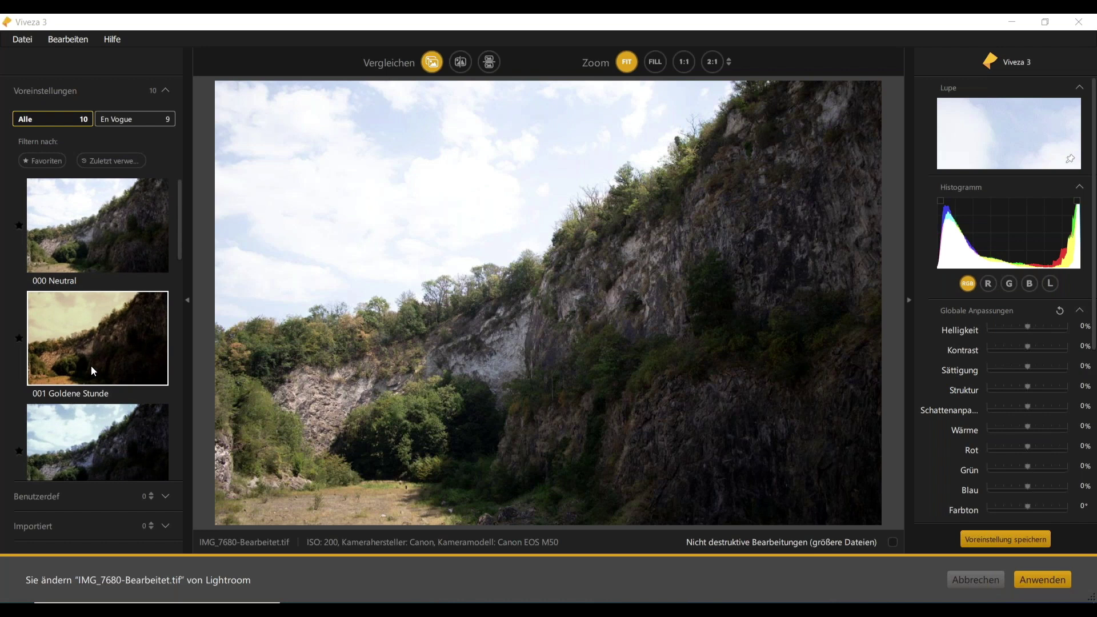
left_click(75, 495)
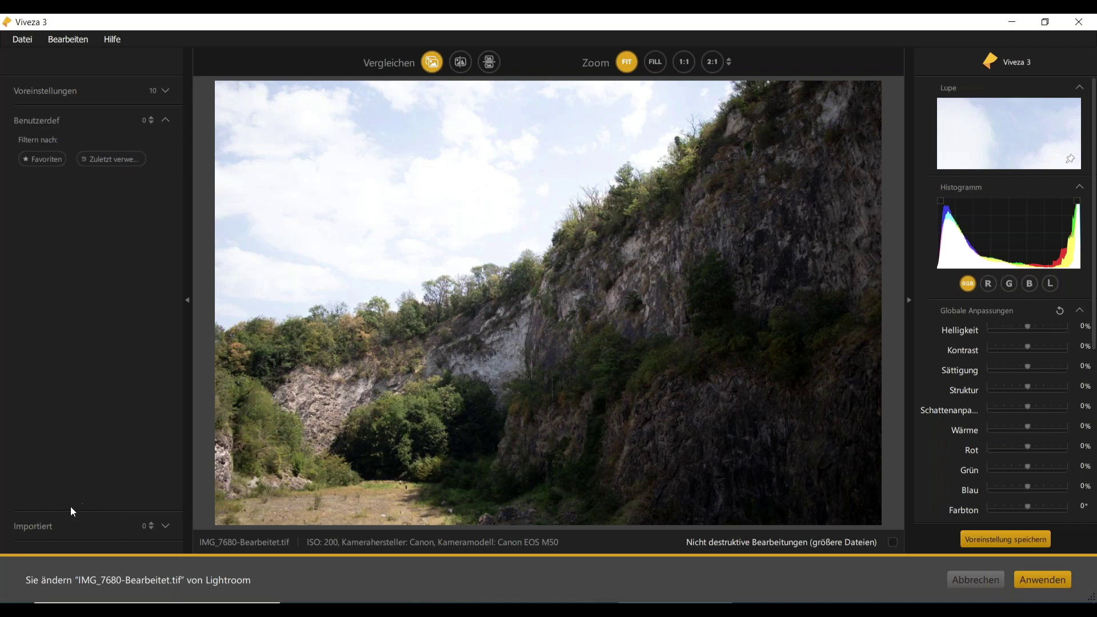
left_click(62, 531)
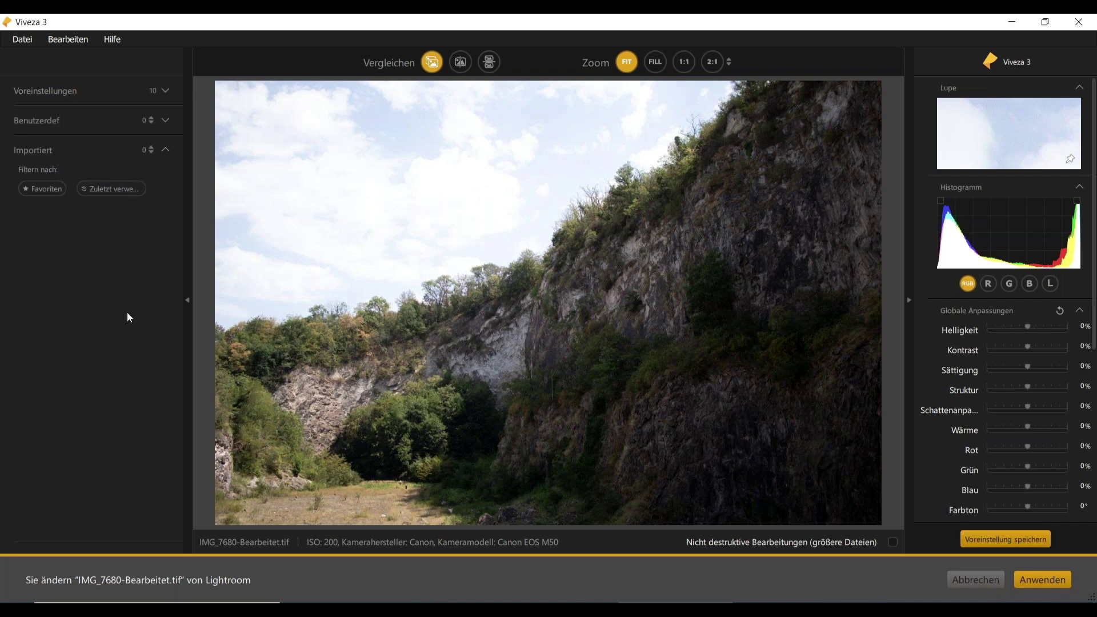
left_click(63, 94)
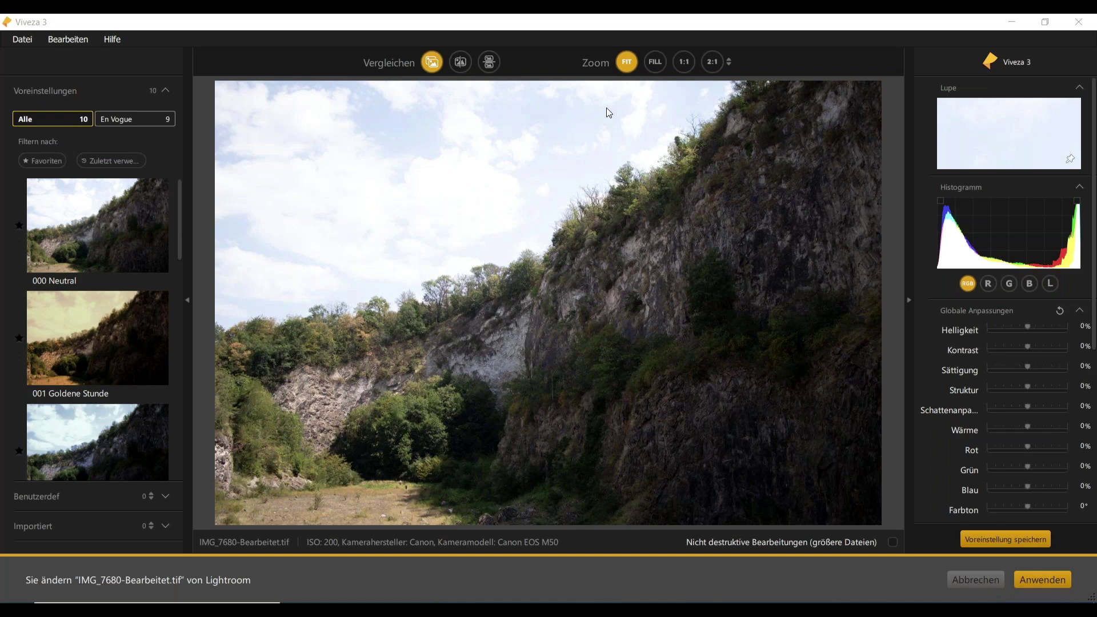
Inspect the photo at Fill, 1:1 and 3:1 zoom, shifting the visible area to the trees on the slope
left_click(659, 68)
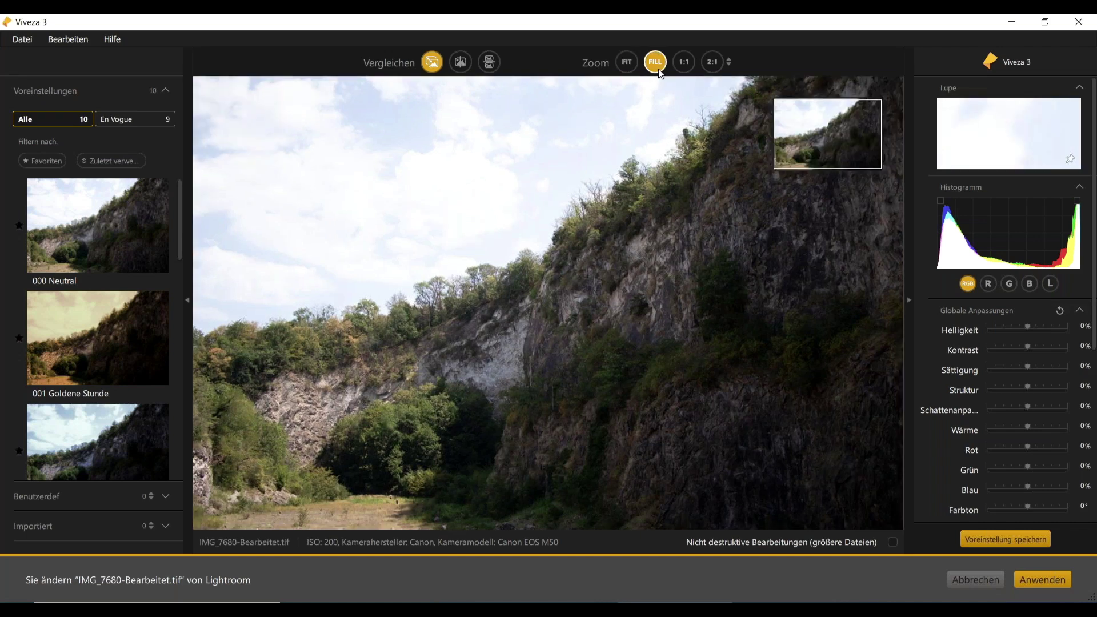
mouse_move(831, 126)
left_mouse_down()
mouse_move(835, 116)
mouse_move(835, 146)
left_mouse_up()
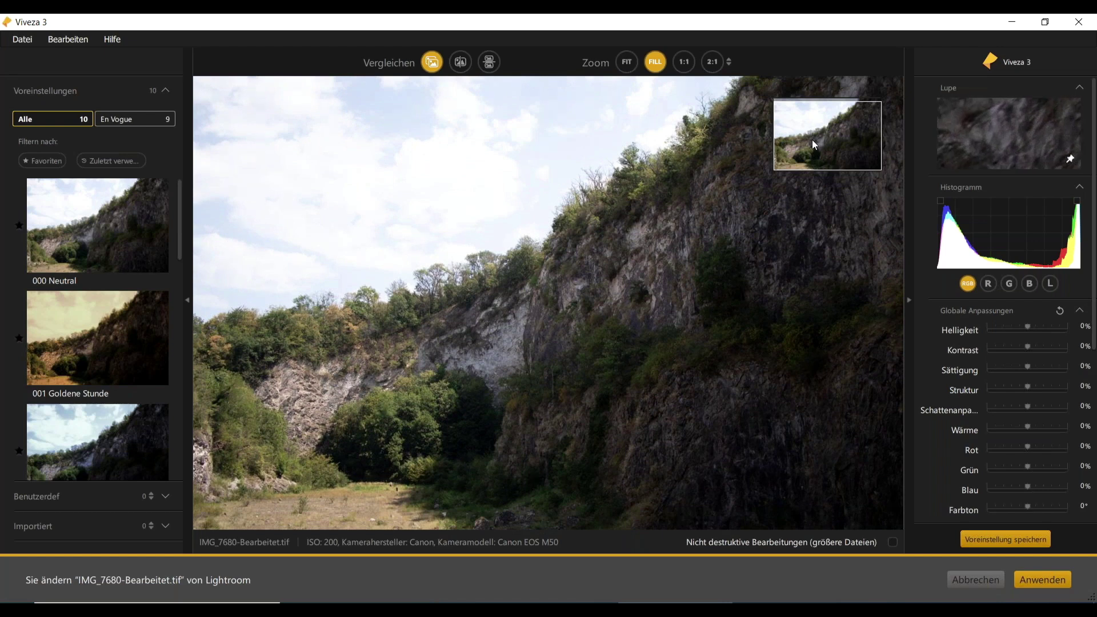
left_click(684, 63)
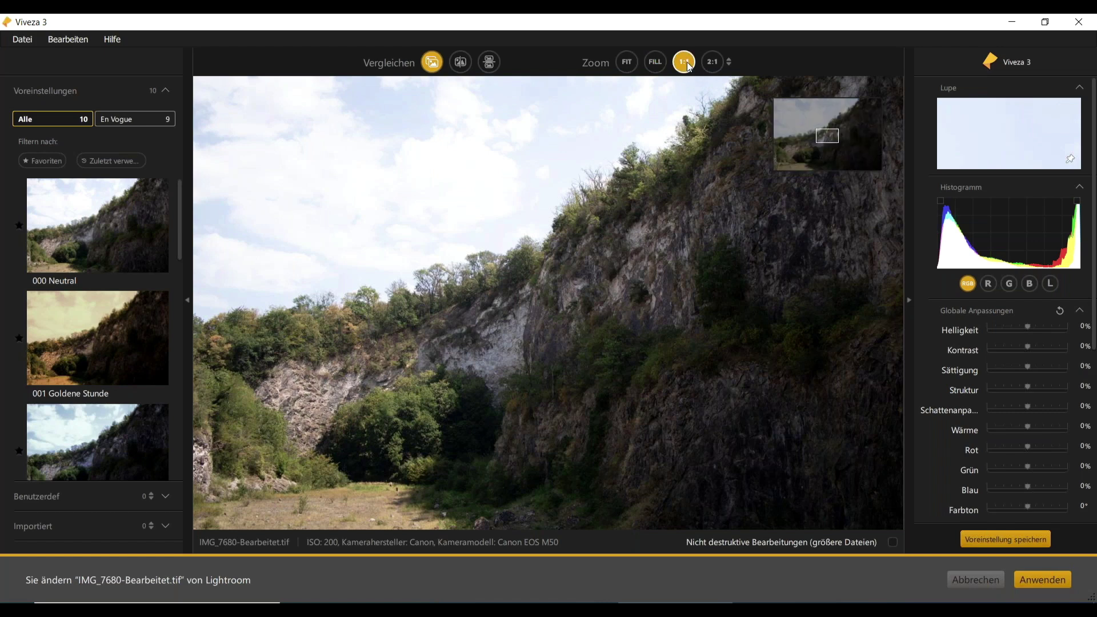
mouse_move(814, 127)
left_mouse_down()
mouse_move(789, 123)
mouse_move(781, 138)
mouse_move(806, 143)
mouse_move(835, 123)
mouse_move(815, 140)
left_mouse_up()
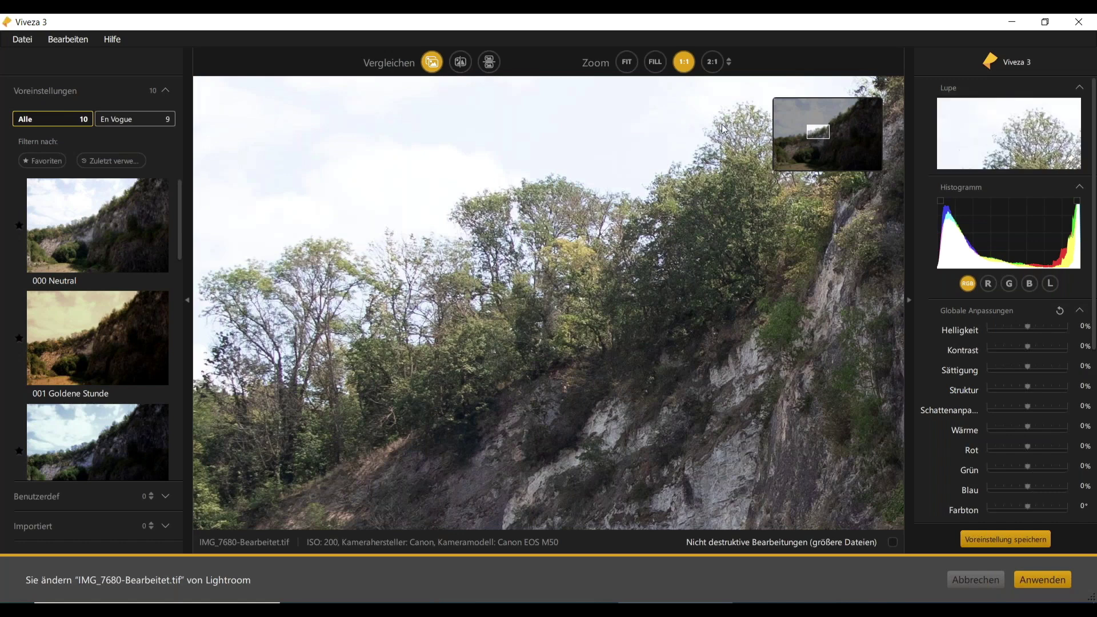
left_click(730, 65)
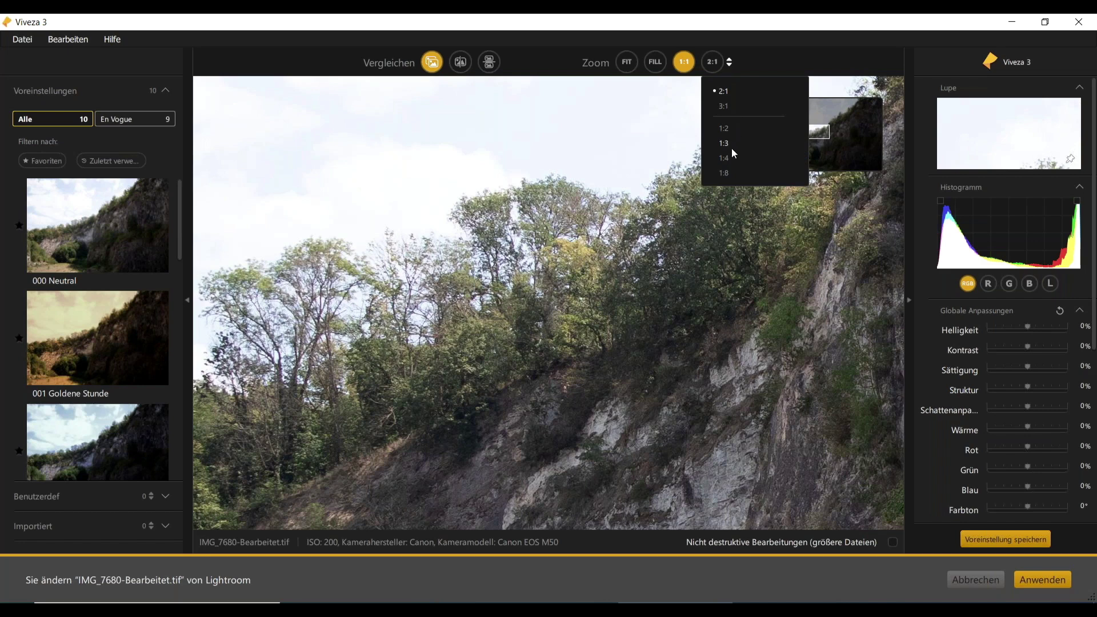
left_click(725, 107)
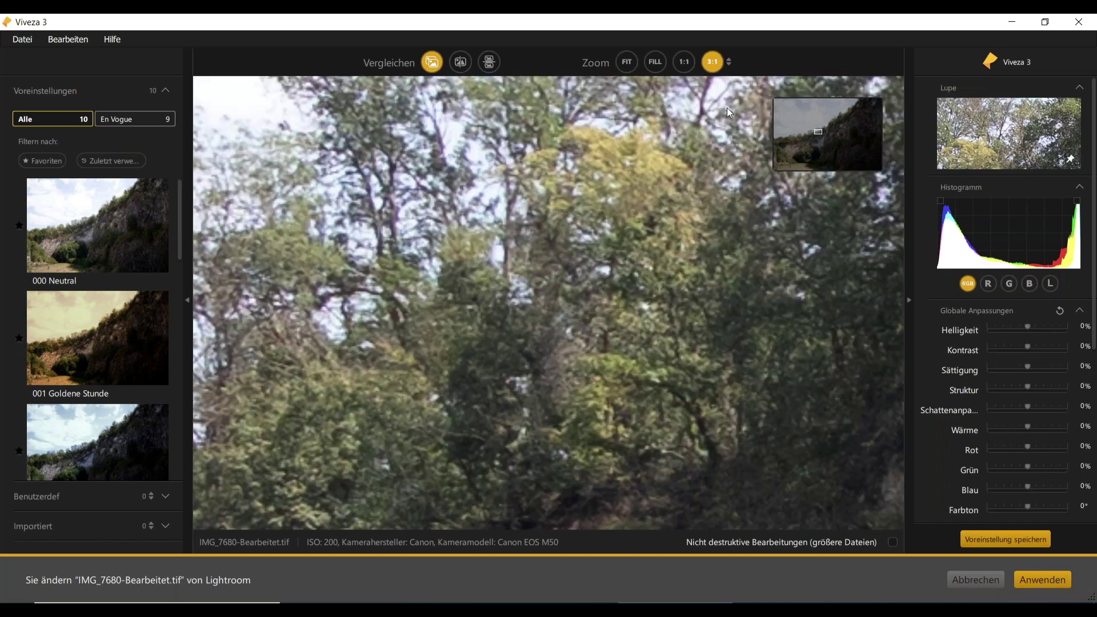
Inspect the treeline and sky at 1:2 and 1:1 zoom, and return to the fitted view of the whole photo
left_click(729, 64)
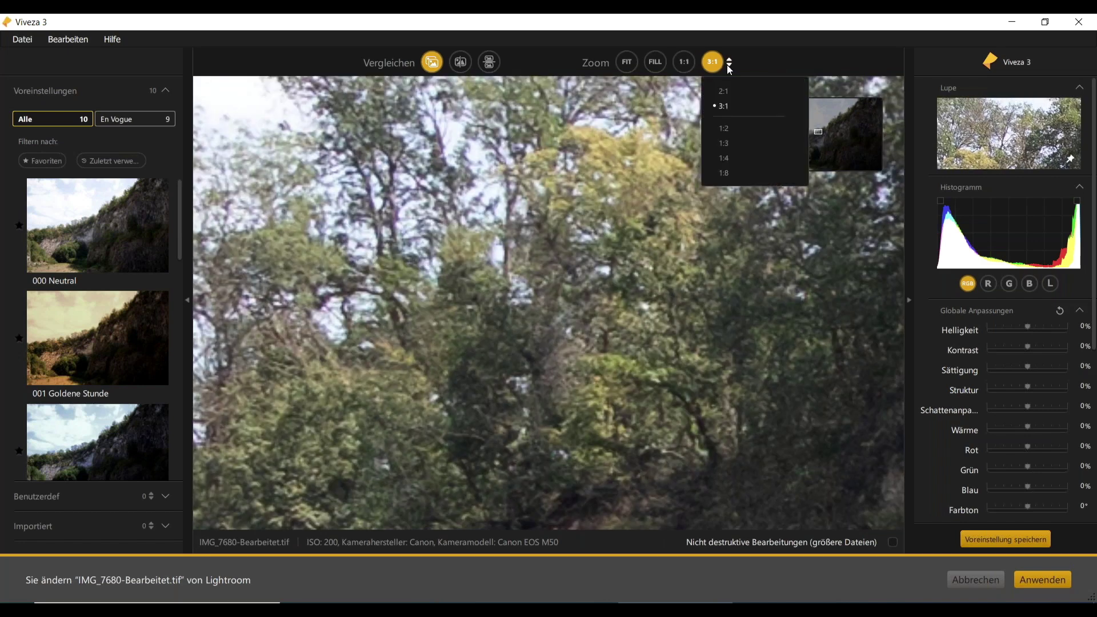
left_click(727, 128)
mouse_move(821, 132)
left_mouse_down()
mouse_move(839, 122)
mouse_move(815, 146)
mouse_move(811, 128)
left_mouse_up()
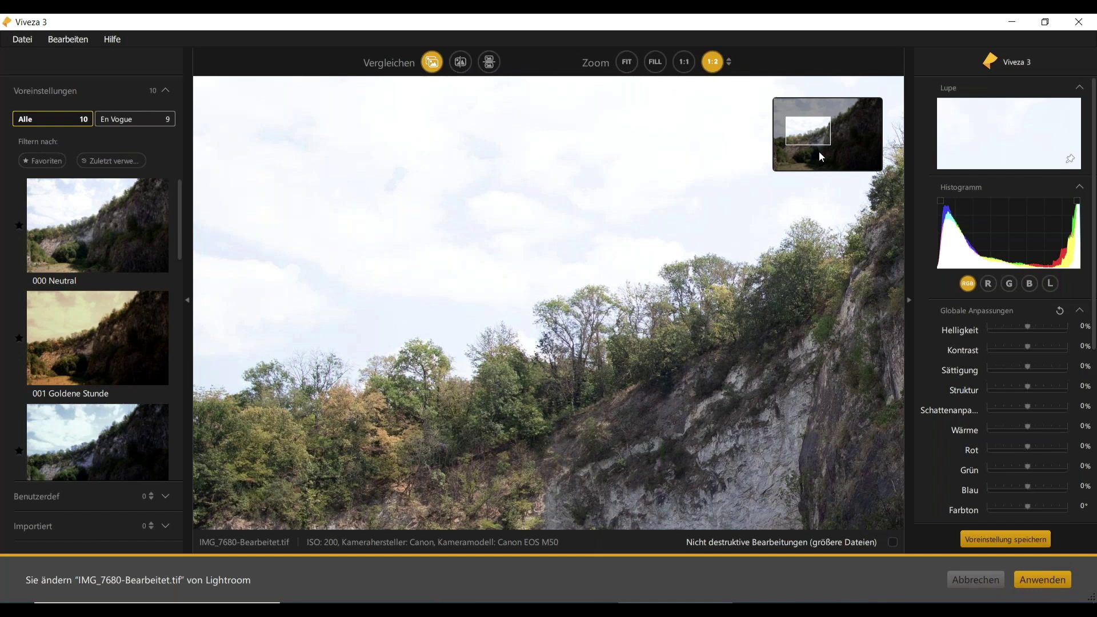
left_click(697, 70)
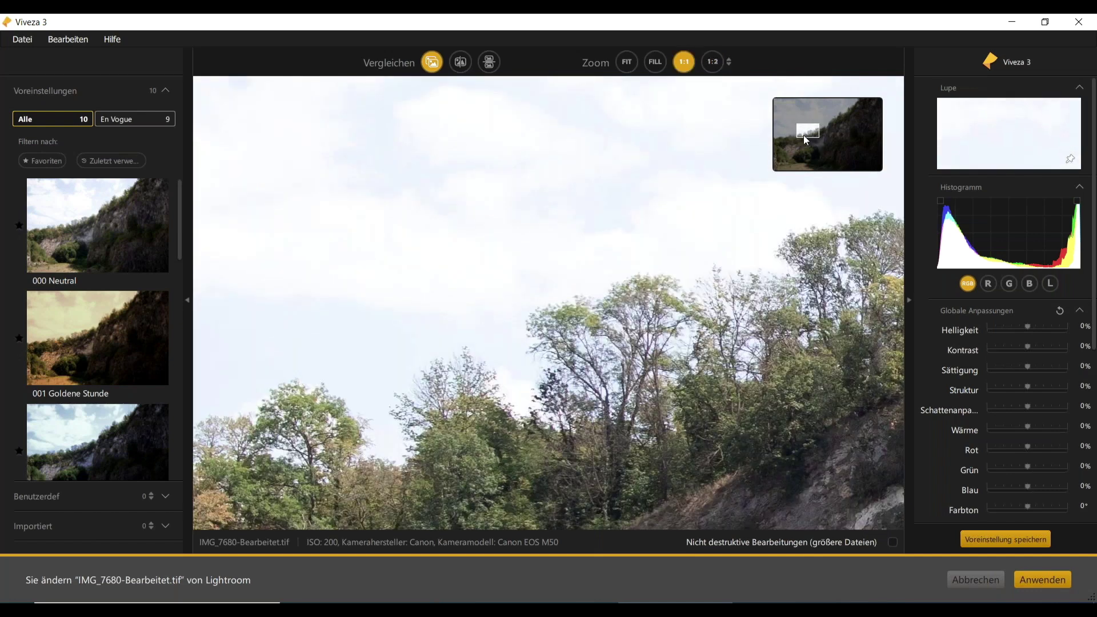
left_click_drag(804, 135, 803, 143)
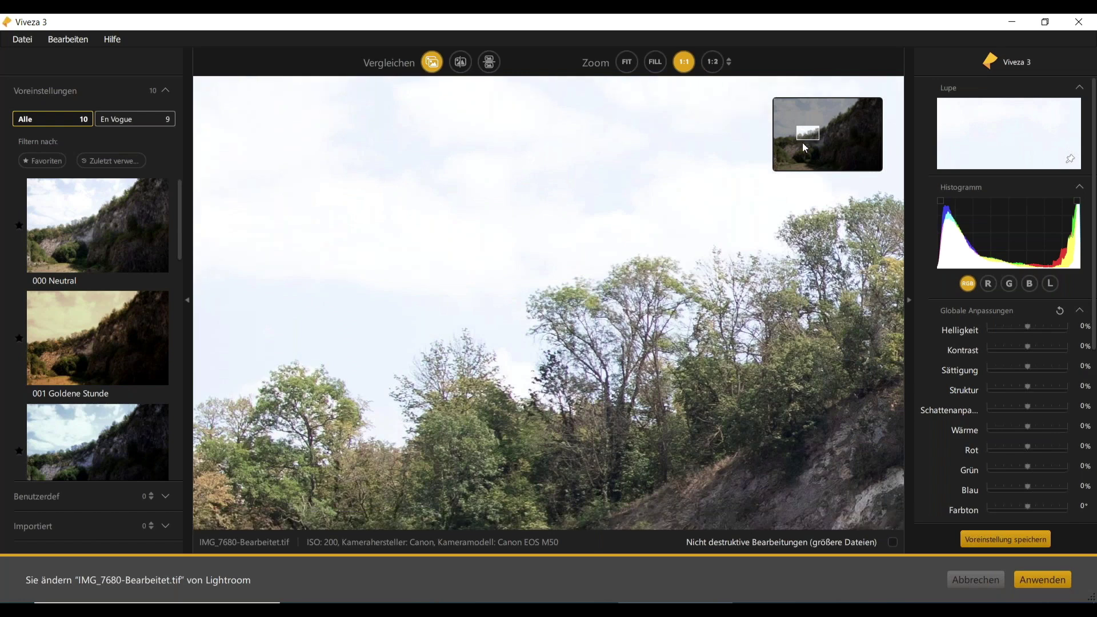
mouse_move(803, 143)
left_mouse_down()
mouse_move(838, 136)
mouse_move(787, 143)
left_mouse_up()
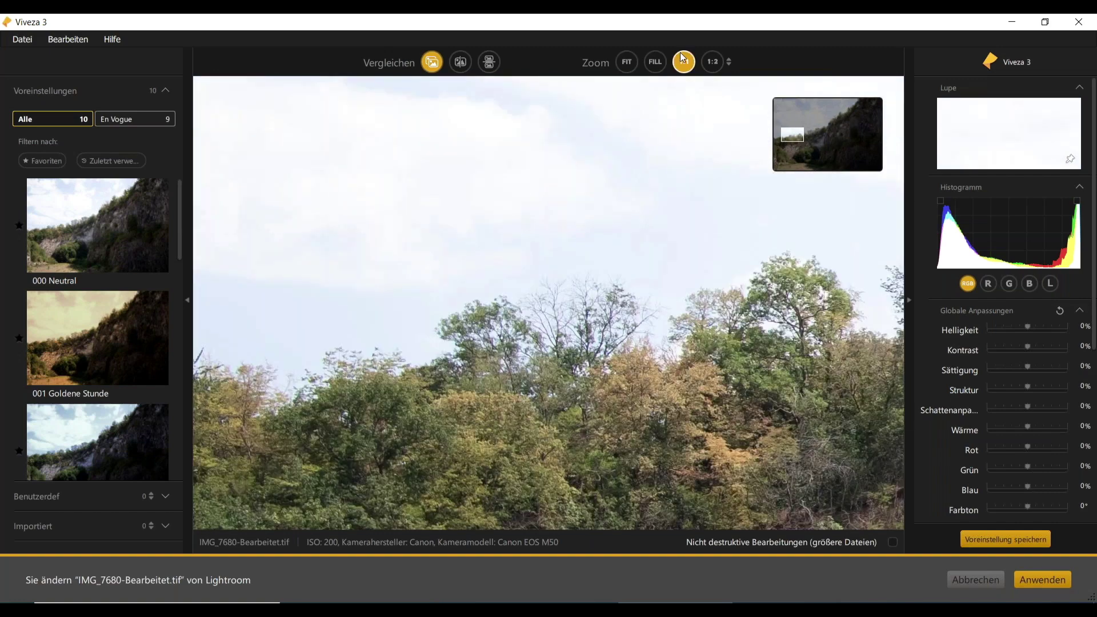
left_click(628, 62)
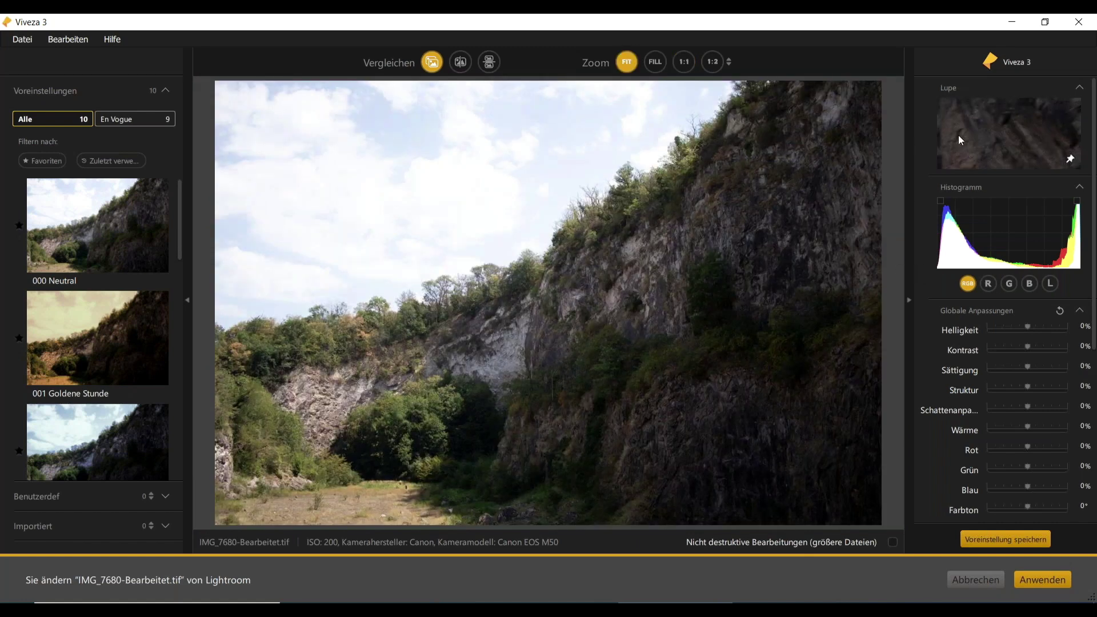
Pin the loupe to the shaded bushes at the foot of the quarry wall
left_click(1071, 160)
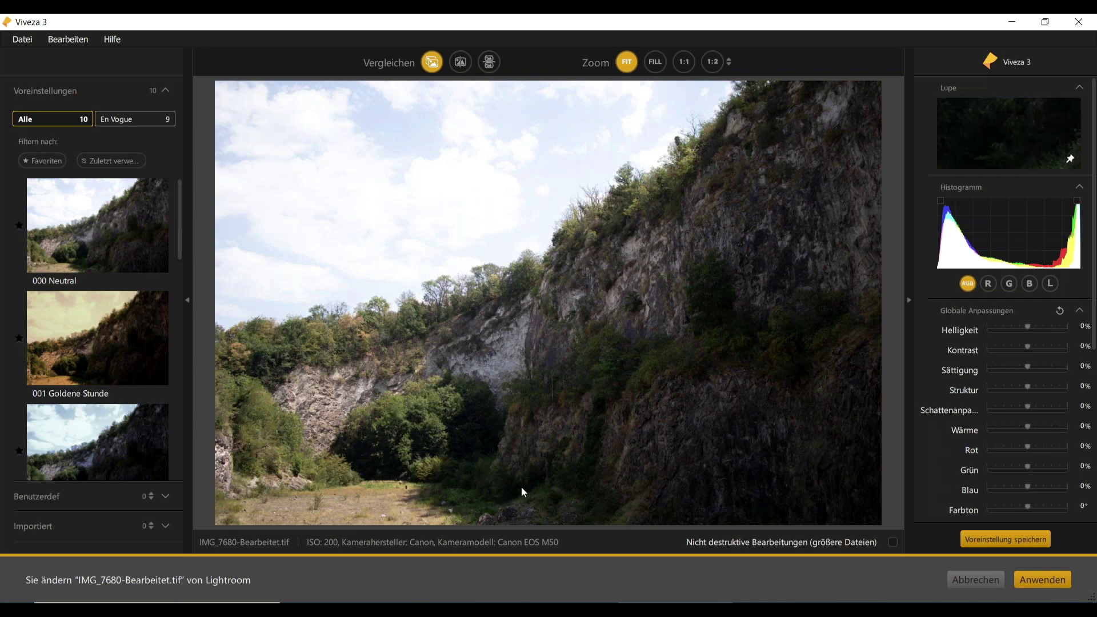
left_click(1070, 159)
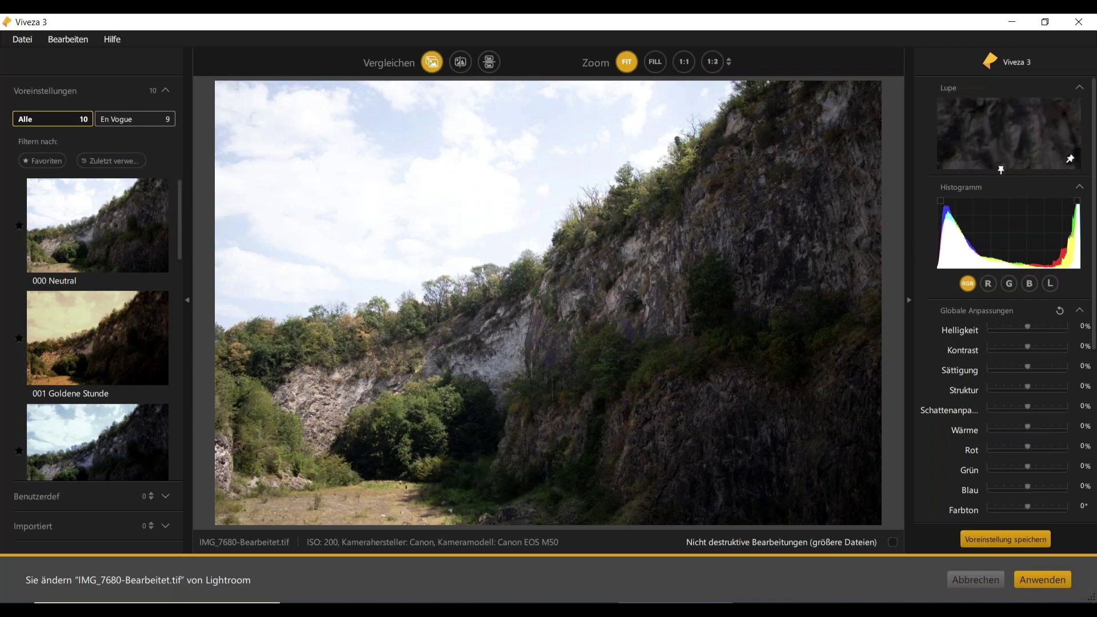
left_click(370, 470)
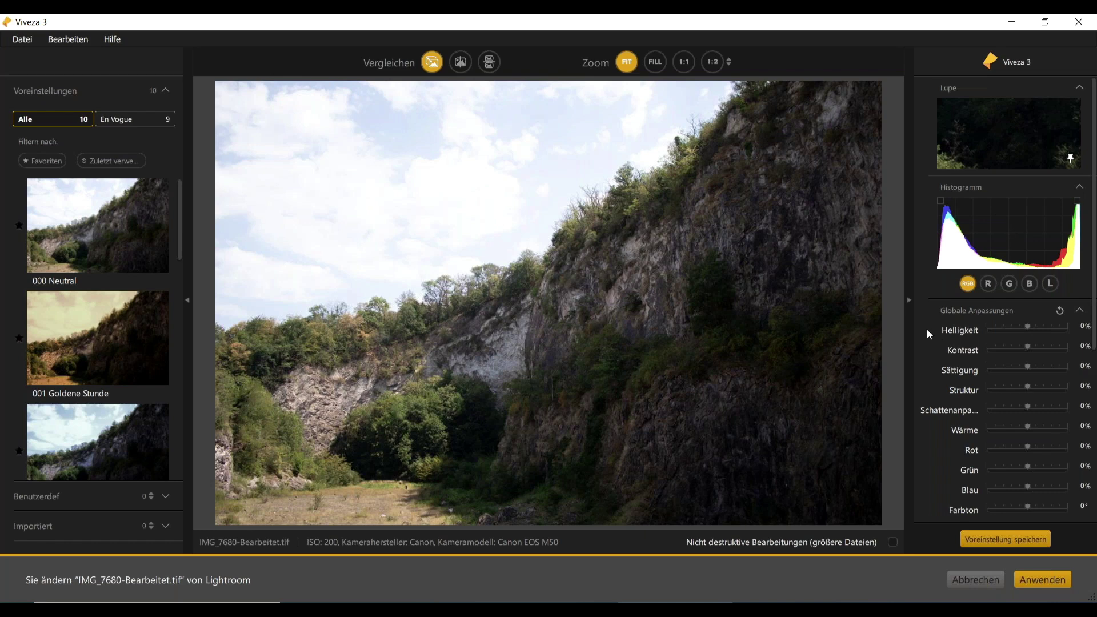
Try out brighter shadows and highlights at -100% in the selective tones, resetting each adjustment
scroll(943, 328, "down", 5)
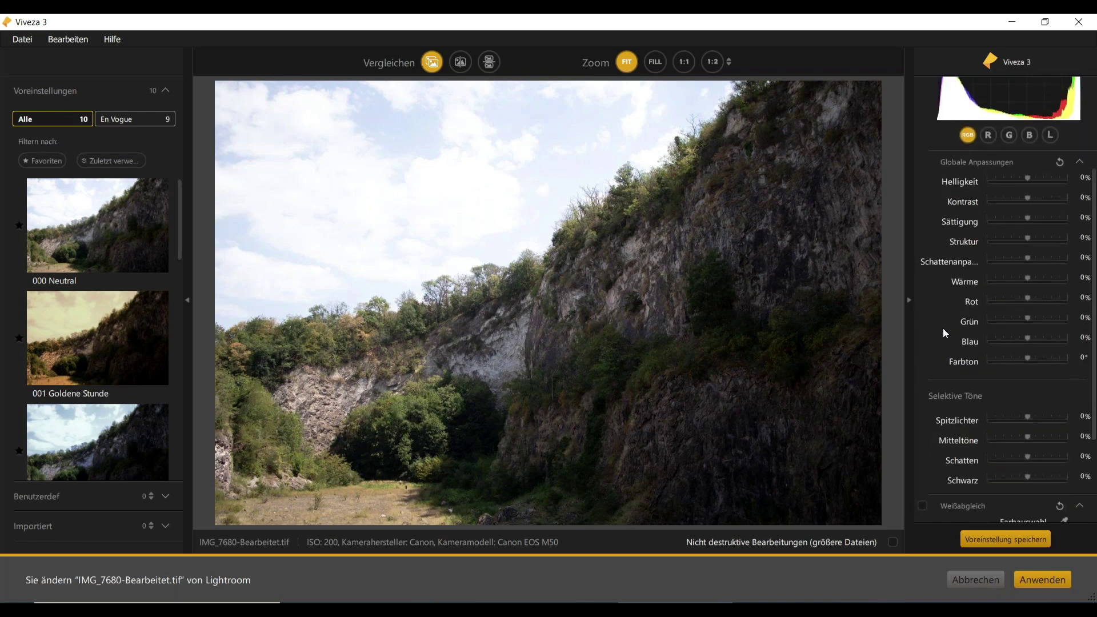
scroll(944, 328, "up", 5)
scroll(945, 308, "down", 5)
left_click_drag(1028, 180, 1014, 197)
scroll(966, 329, "down", 3)
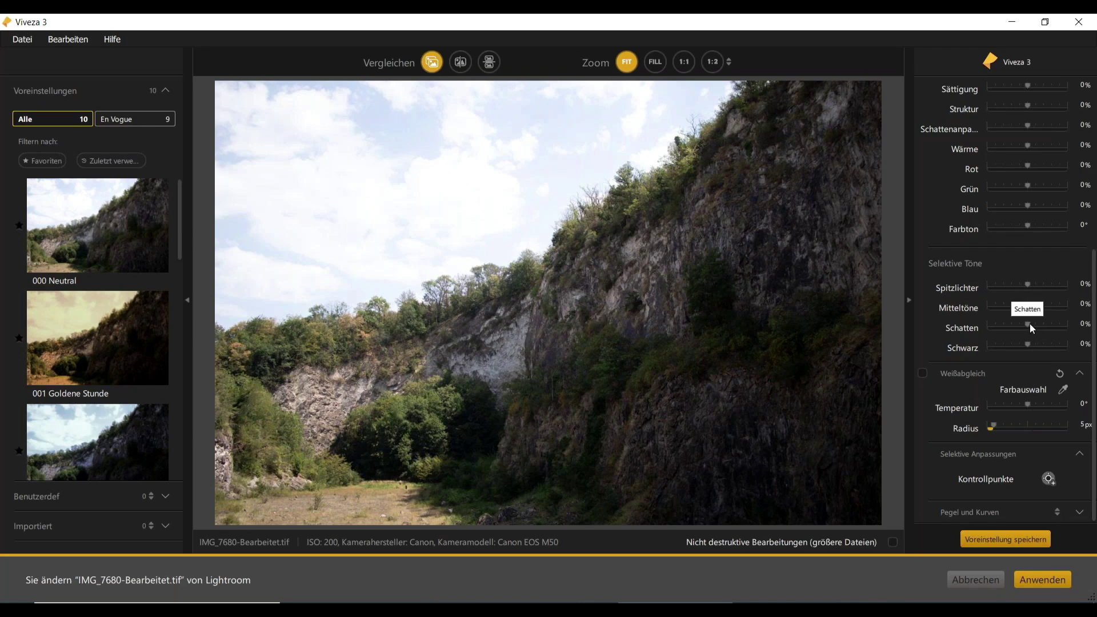
left_click_drag(1032, 324, 1043, 324)
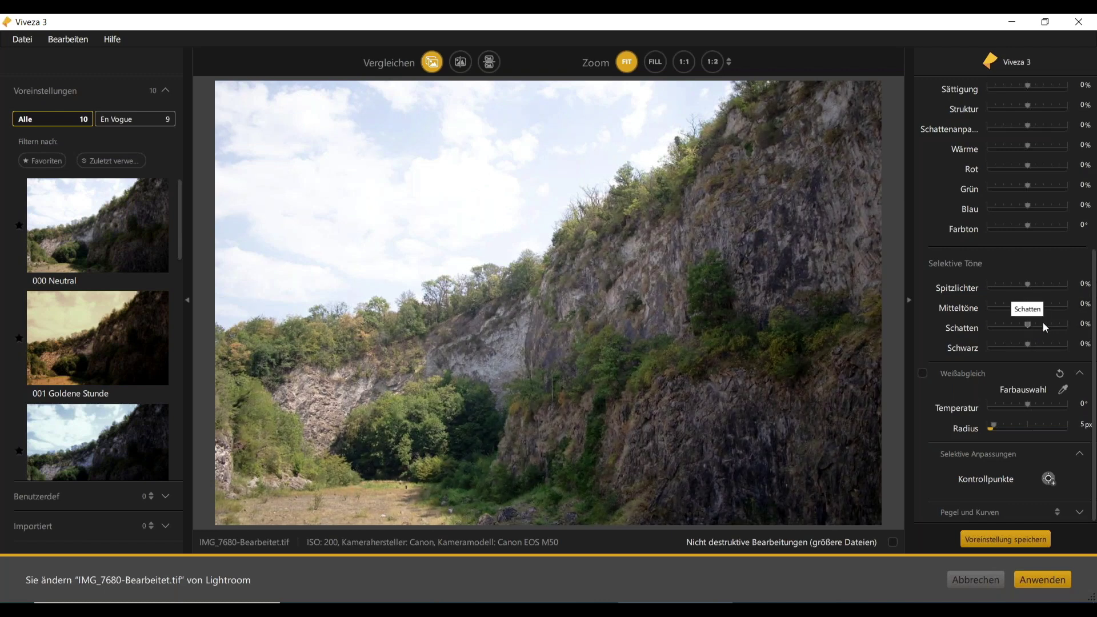
double_click(1044, 324)
left_click_drag(1028, 284, 977, 287)
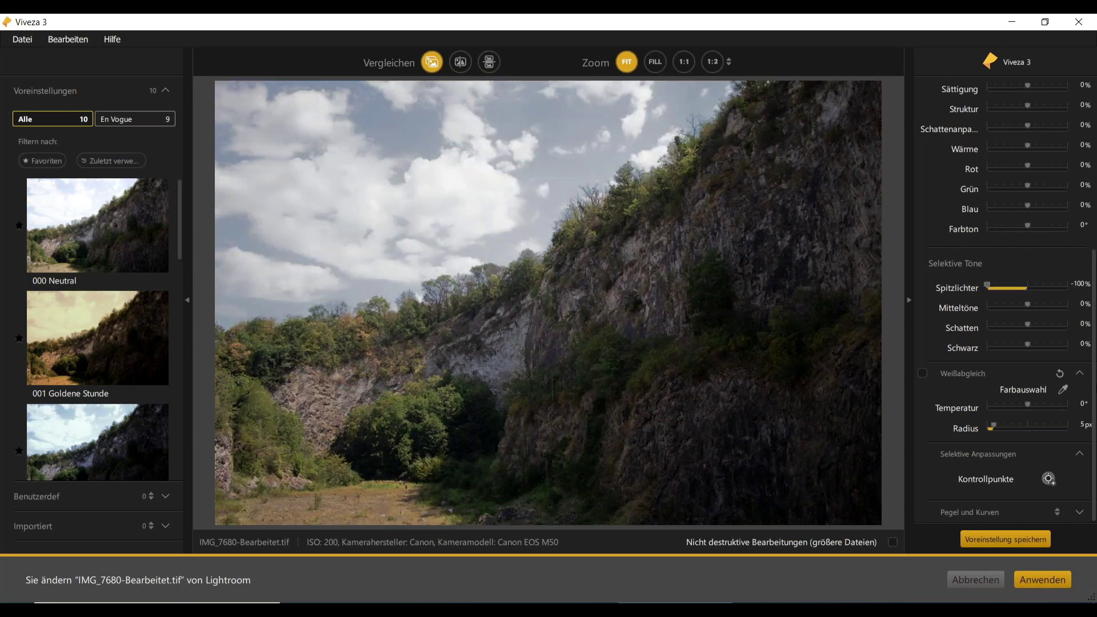
double_click(986, 286)
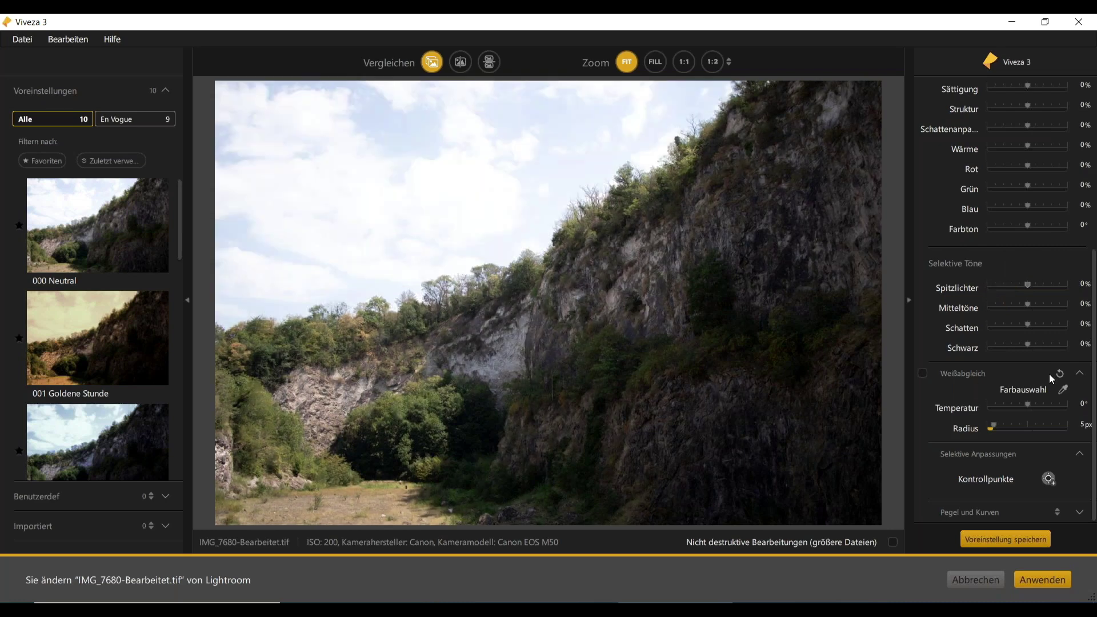
Enable the white balance adjustment, try out its temperature and colour picker, and reset its settings
left_click(923, 373)
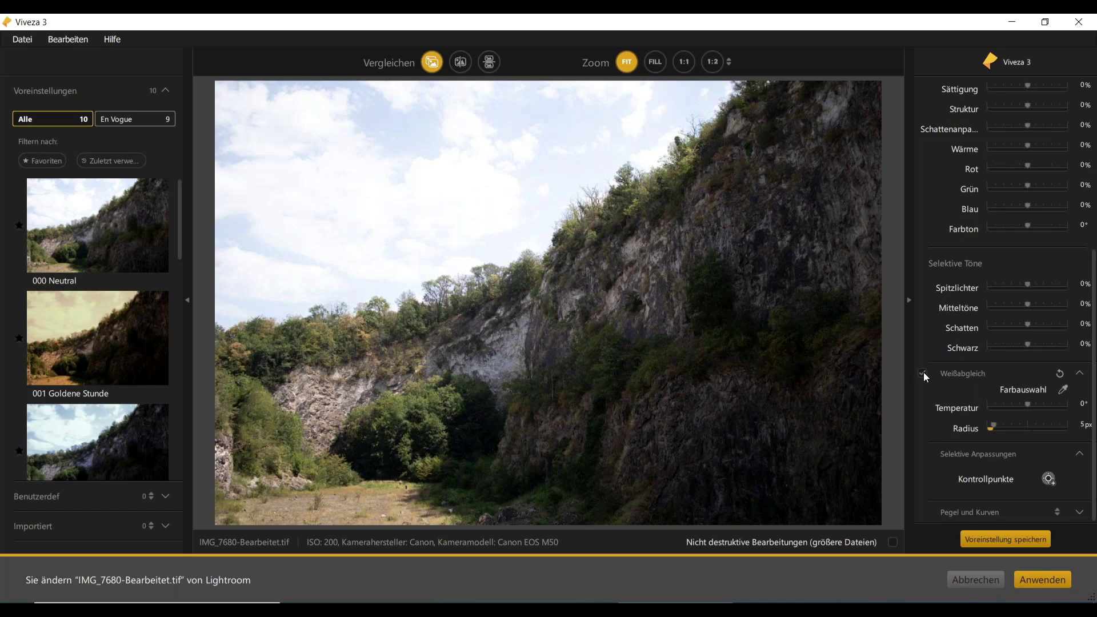
left_click_drag(1034, 403, 1011, 408)
double_click(1021, 403)
left_click(1065, 391)
left_click(1060, 375)
Shape the RGB curve into a gentle S with raised highlights and lowered shadows, and display the red and green channel curves
left_click(997, 516)
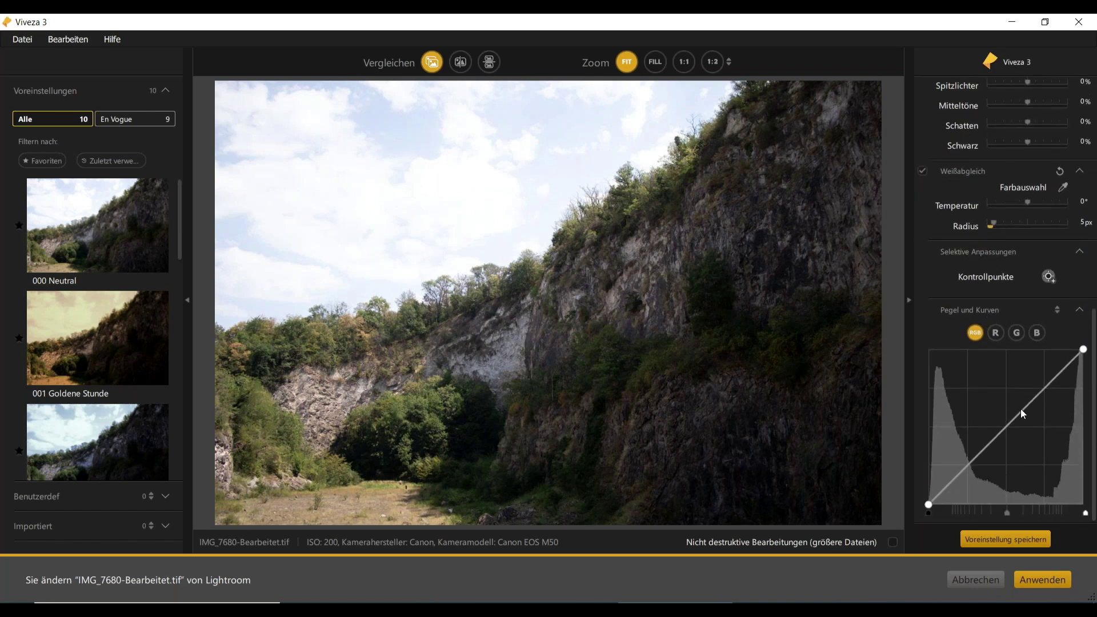
left_click_drag(1041, 391, 1040, 384)
left_click_drag(962, 458, 995, 479)
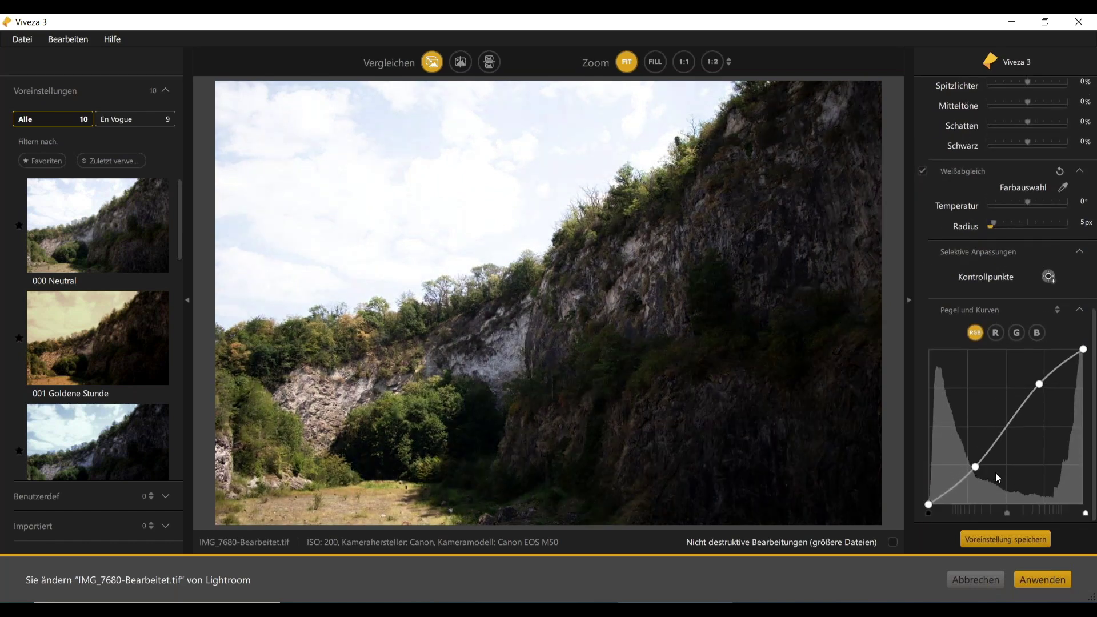
left_click(996, 334)
left_click(1016, 333)
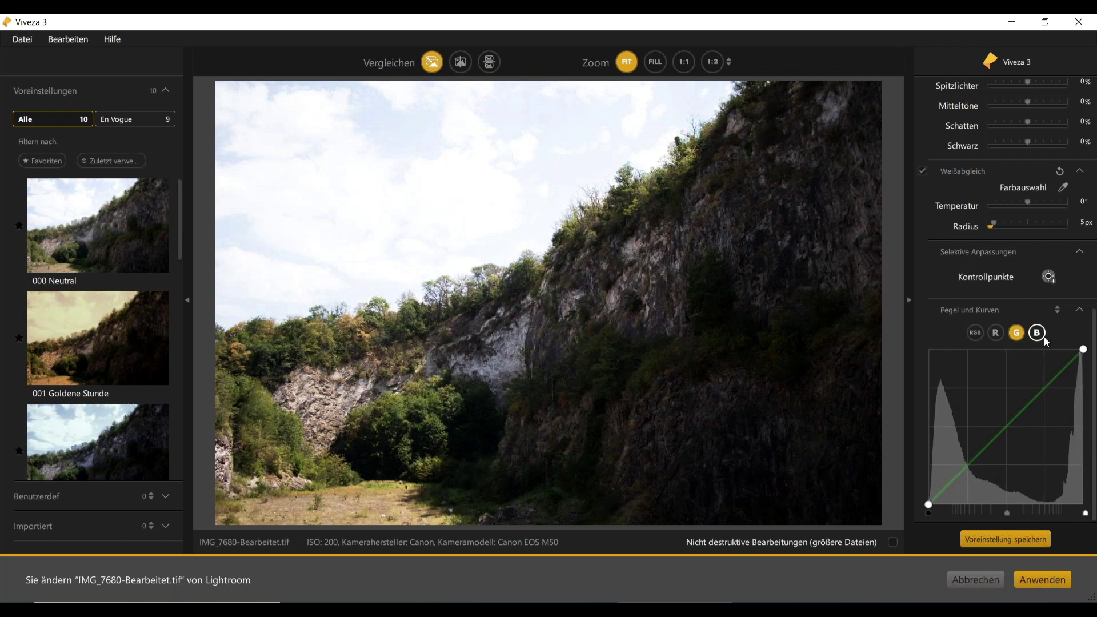
View the blue channel curve, return to the RGB curve and remove its two added points to straighten it
left_click(1038, 334)
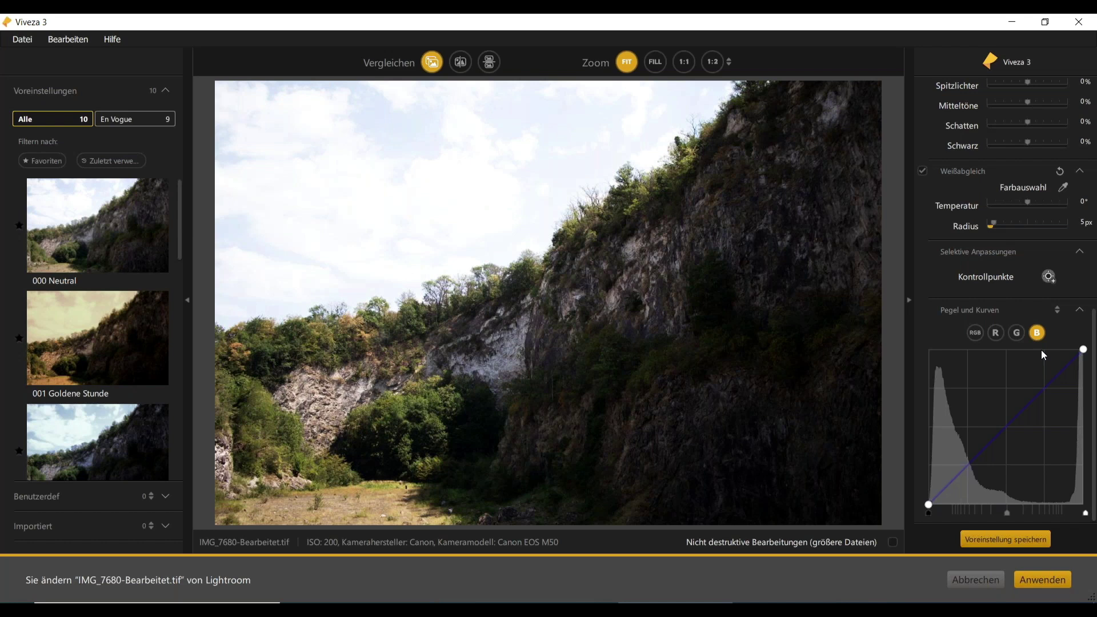
left_click(975, 333)
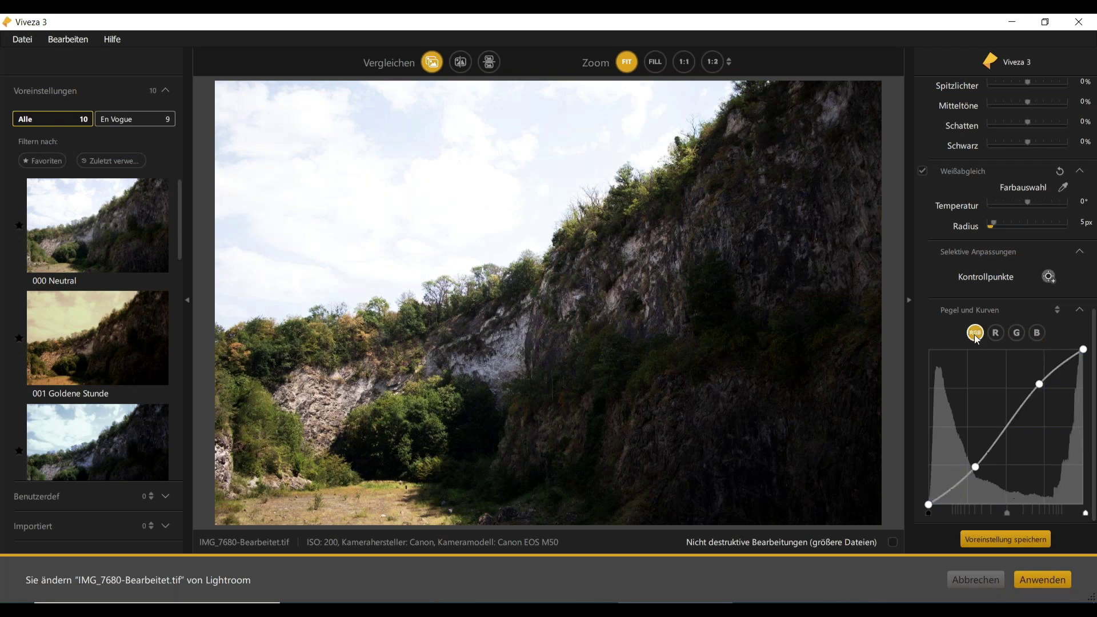
left_click_drag(1040, 385, 1066, 296)
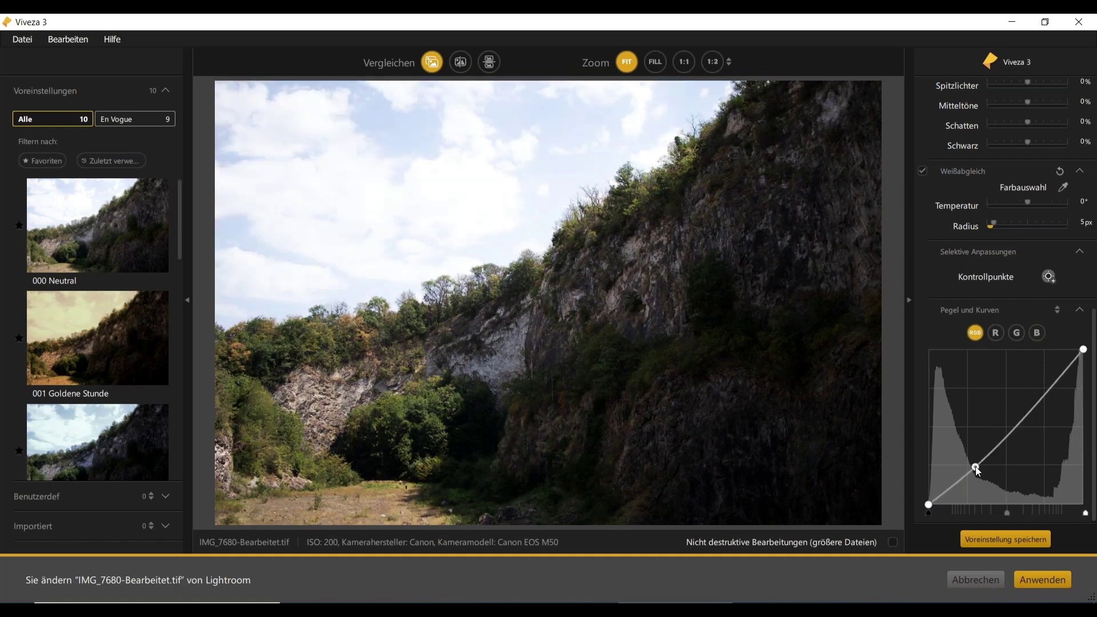
double_click(975, 467)
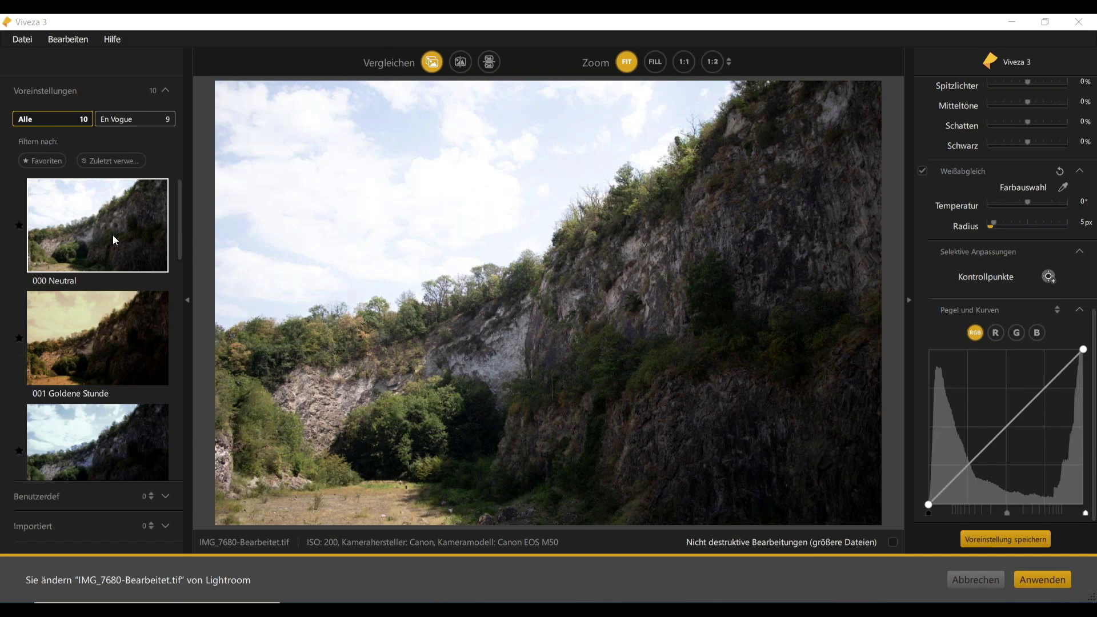
Try the presets 001 Goldene Stunde and 002 Blaue Stunde one after the other, accepting replacement of the current parameters
scroll(118, 241, "down", 2)
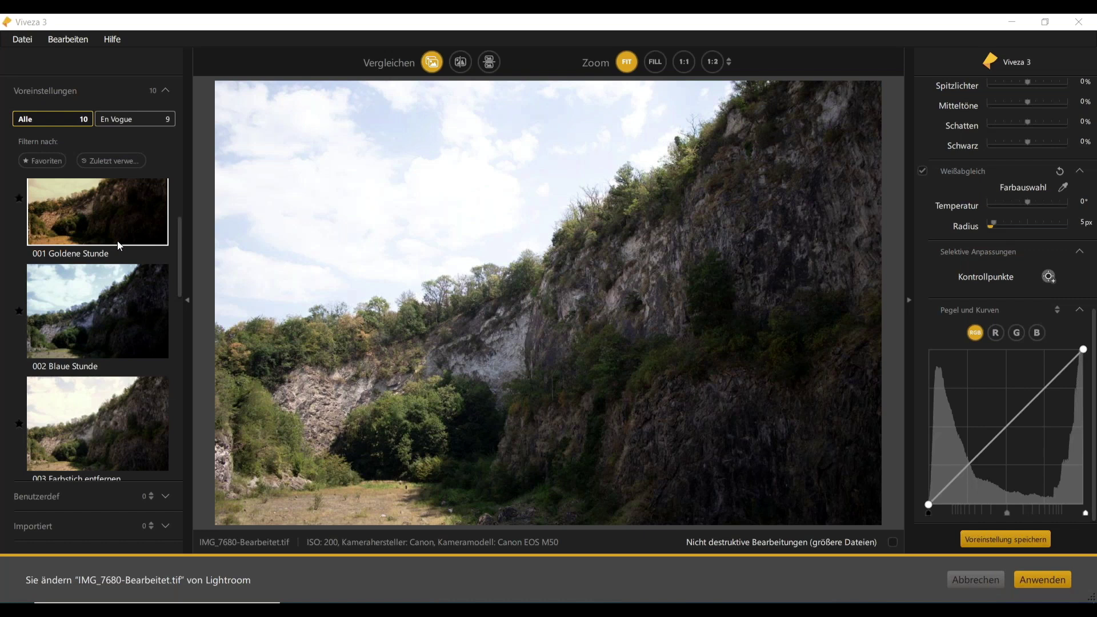
scroll(118, 241, "up", 1)
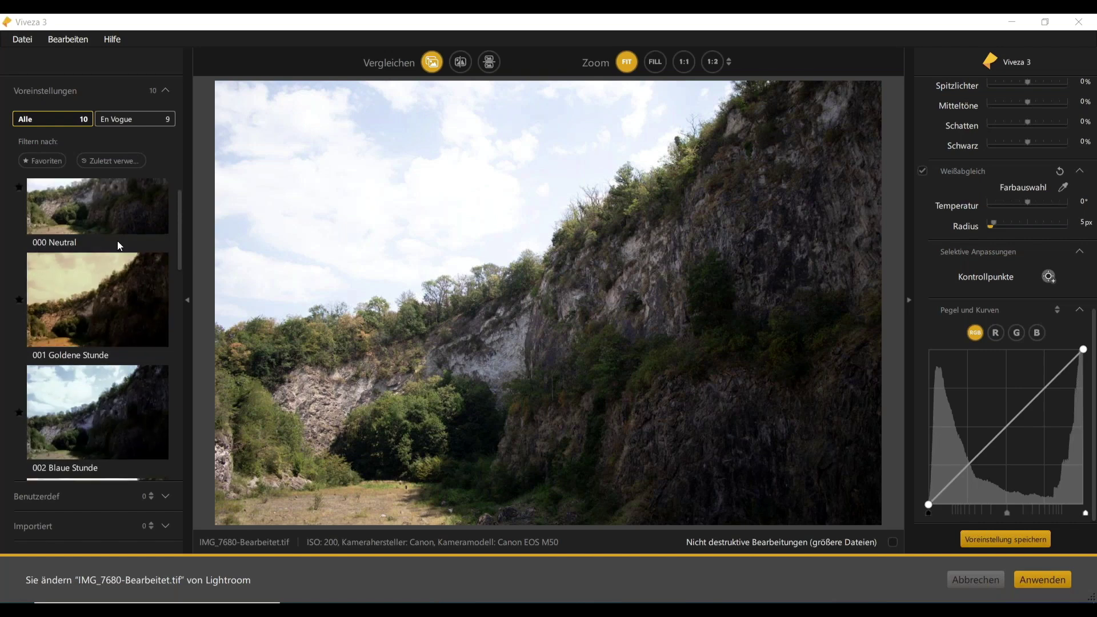
left_click(131, 284)
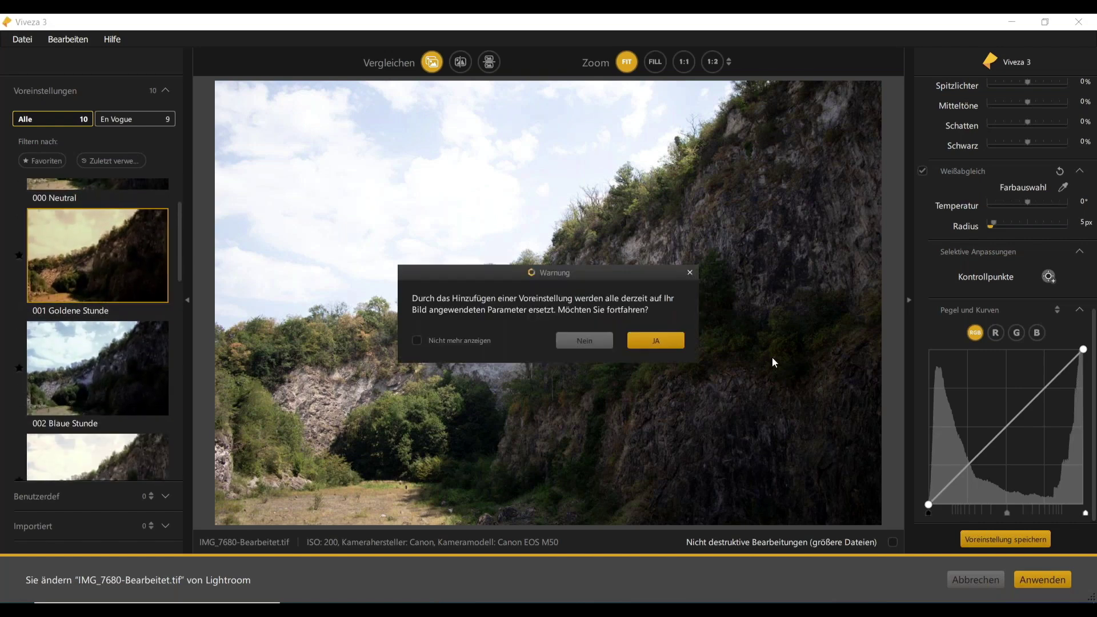
left_click(665, 342)
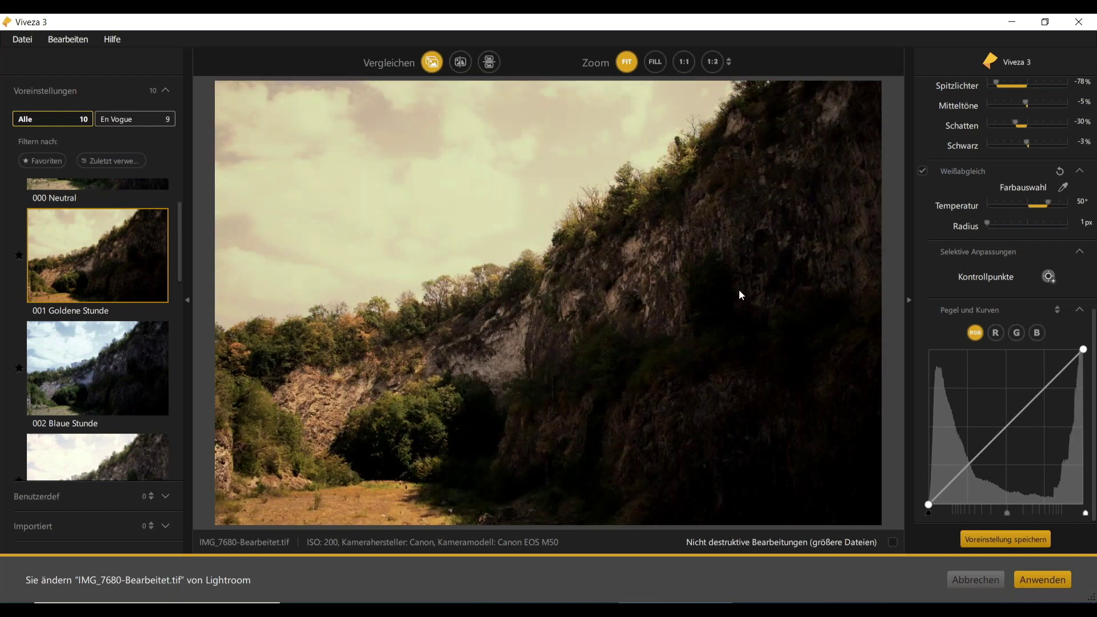
left_click(104, 374)
left_click(673, 340)
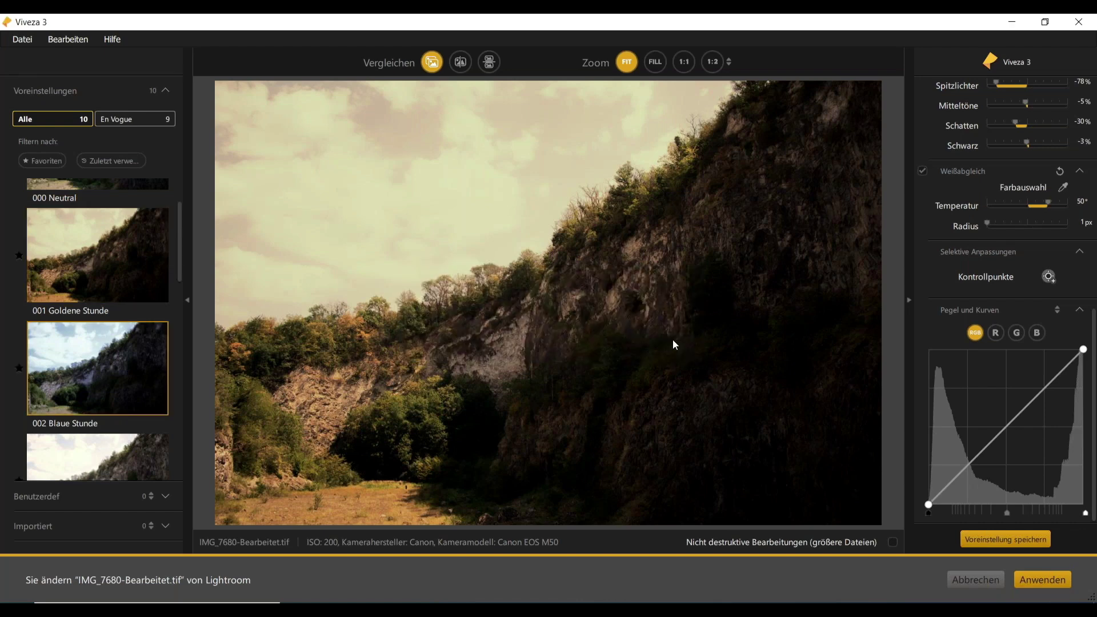
Try the preset 003 Farbstich entfernen, followed by 004 Fülllicht, accepting replacement of the current parameters each time
scroll(92, 401, "down", 3)
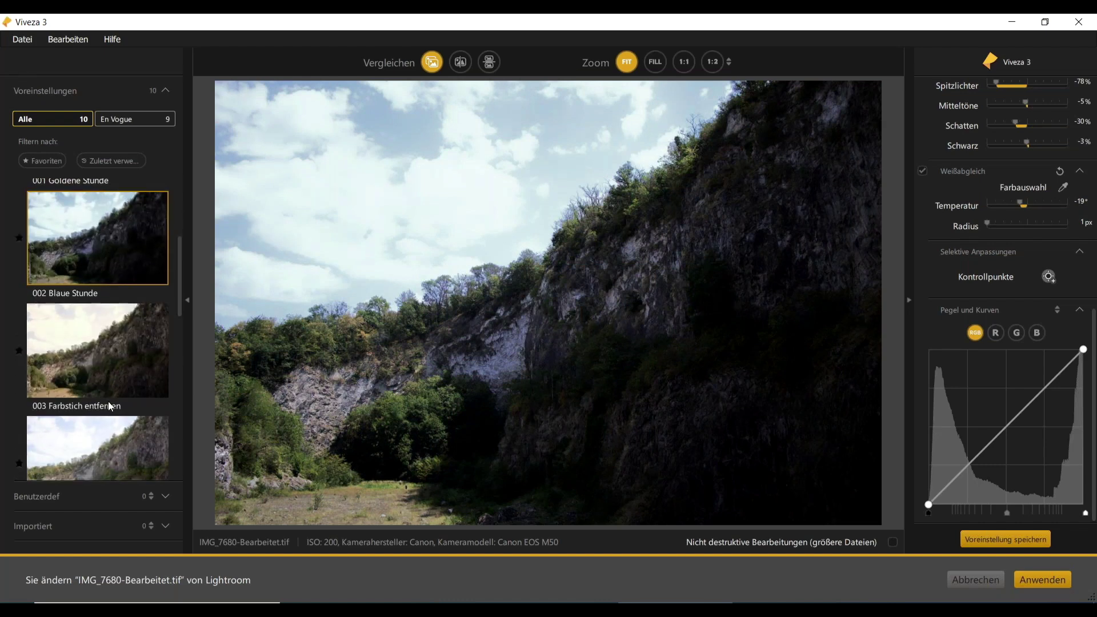
left_click(107, 362)
left_click(650, 345)
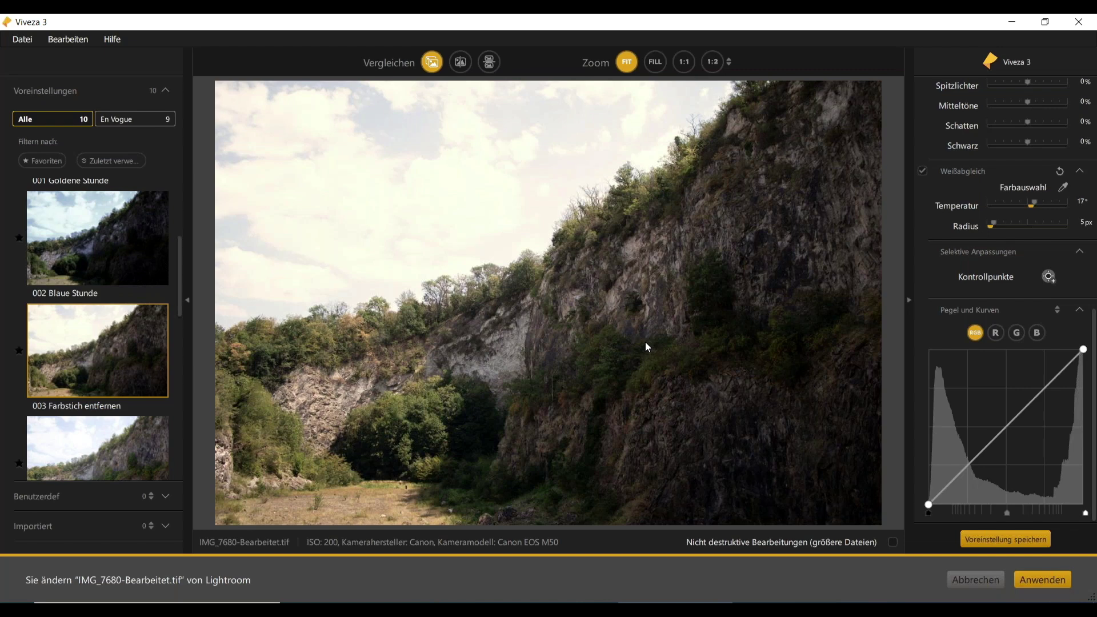
scroll(115, 323, "down", 2)
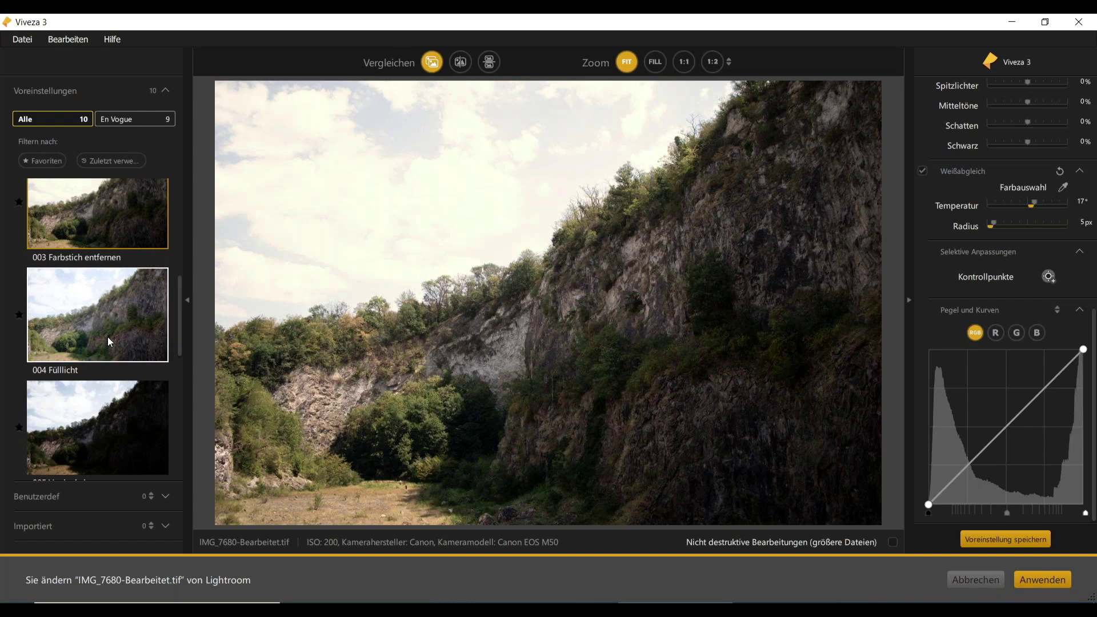
left_click(108, 338)
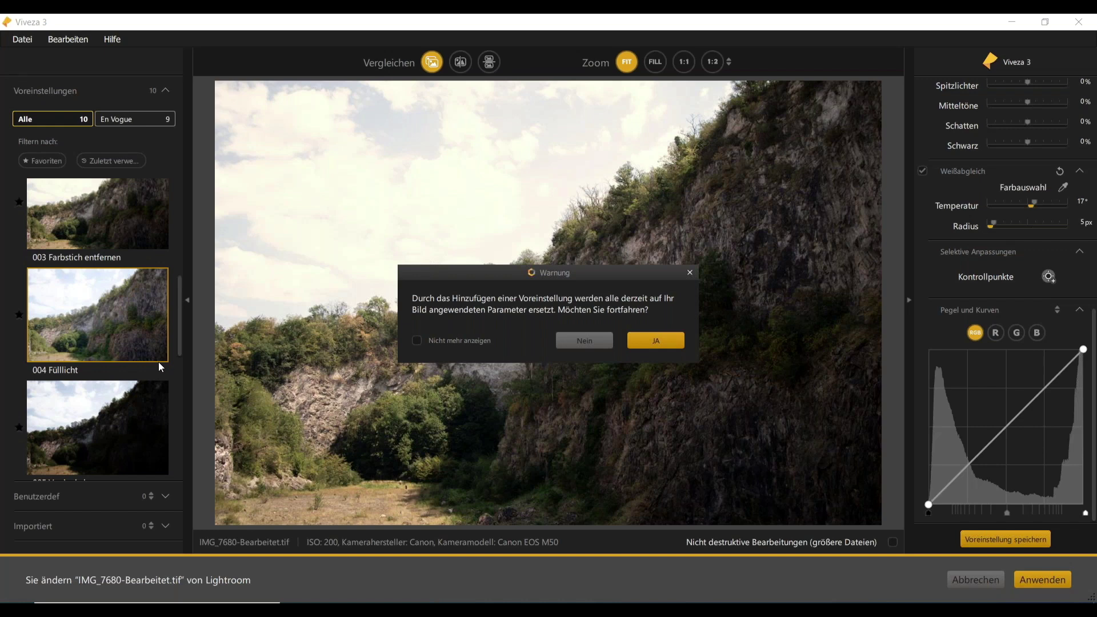
left_click(663, 342)
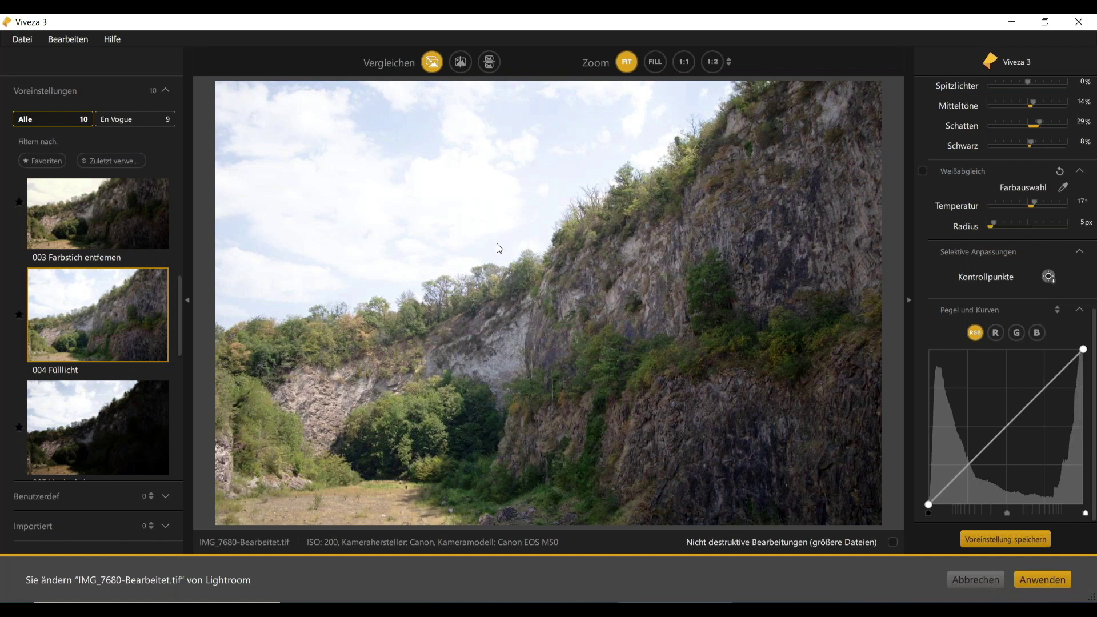
Compare the Fülllicht version with the original by repeatedly toggling the single-image before/after view
left_click(430, 65)
left_click(430, 65)
left_click(430, 65)
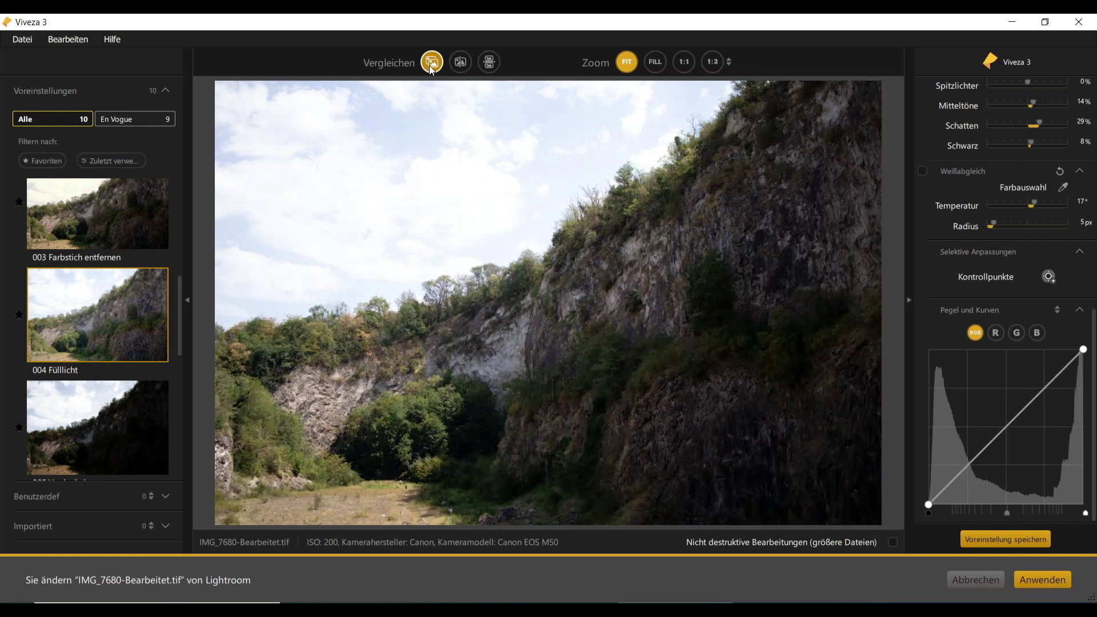
left_click(430, 65)
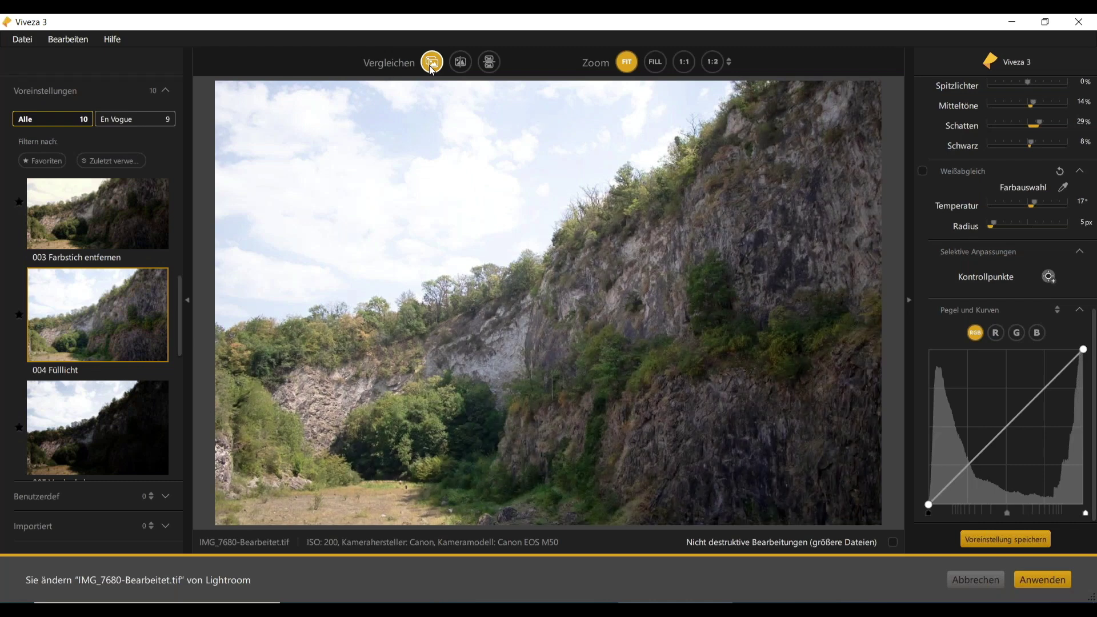
left_click(430, 65)
left_click(430, 65)
left_click(430, 65)
left_click(430, 65)
Compare original and edit in the split view, moving the dividing line and switching its orientation
left_click(462, 64)
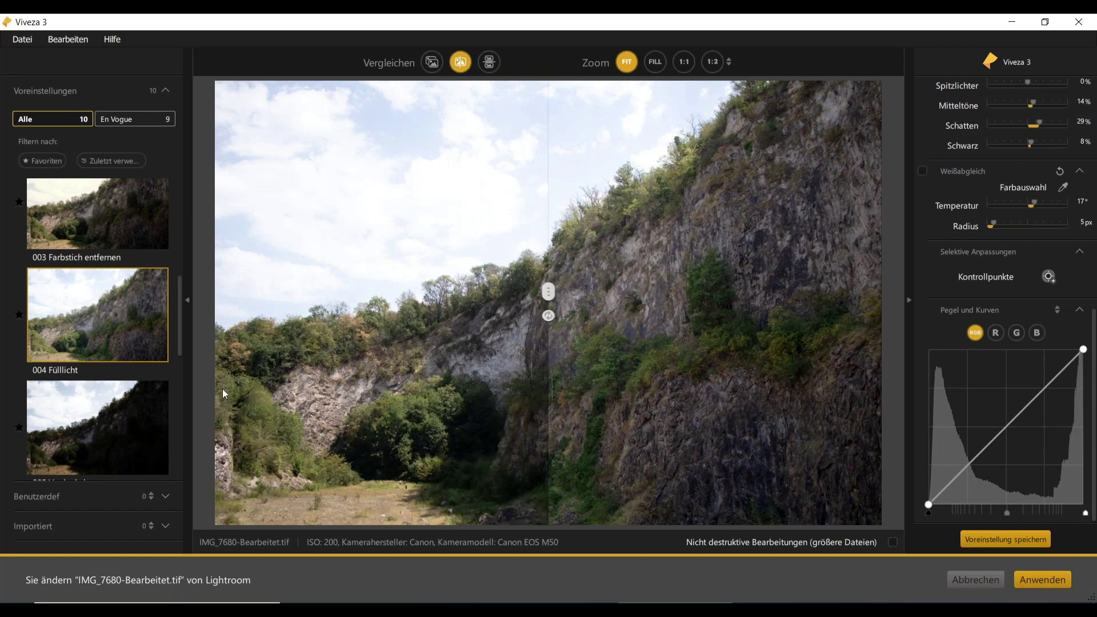
left_click_drag(548, 293, 557, 334)
left_click(566, 316)
left_click(562, 334)
Compare two full copies of the photo stacked and side by side, and return to the single-image view
left_click(490, 62)
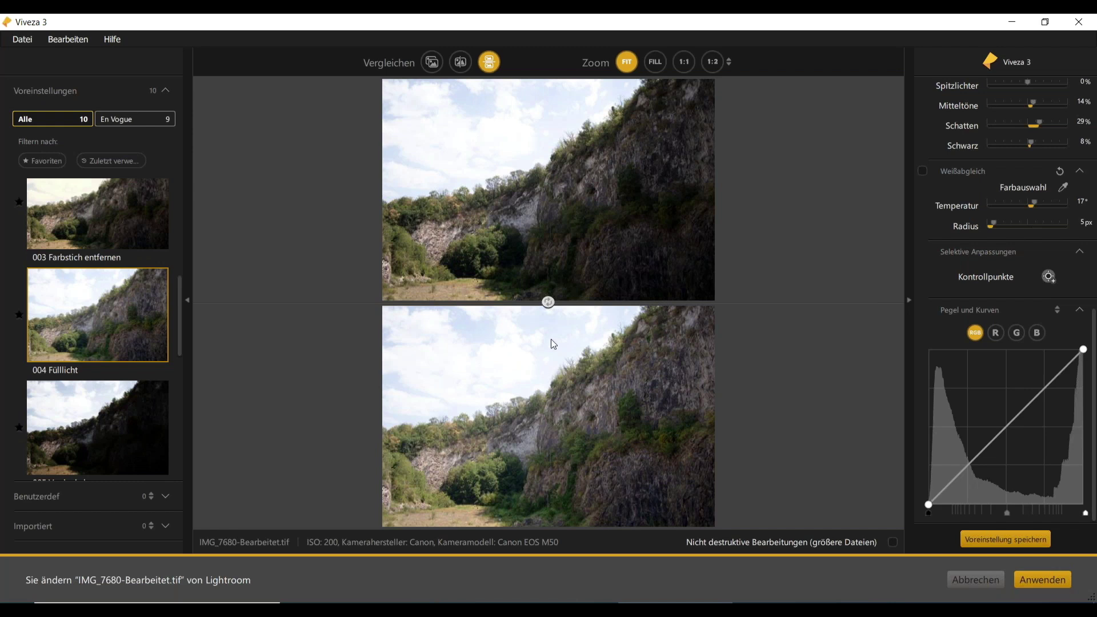
left_click(548, 302)
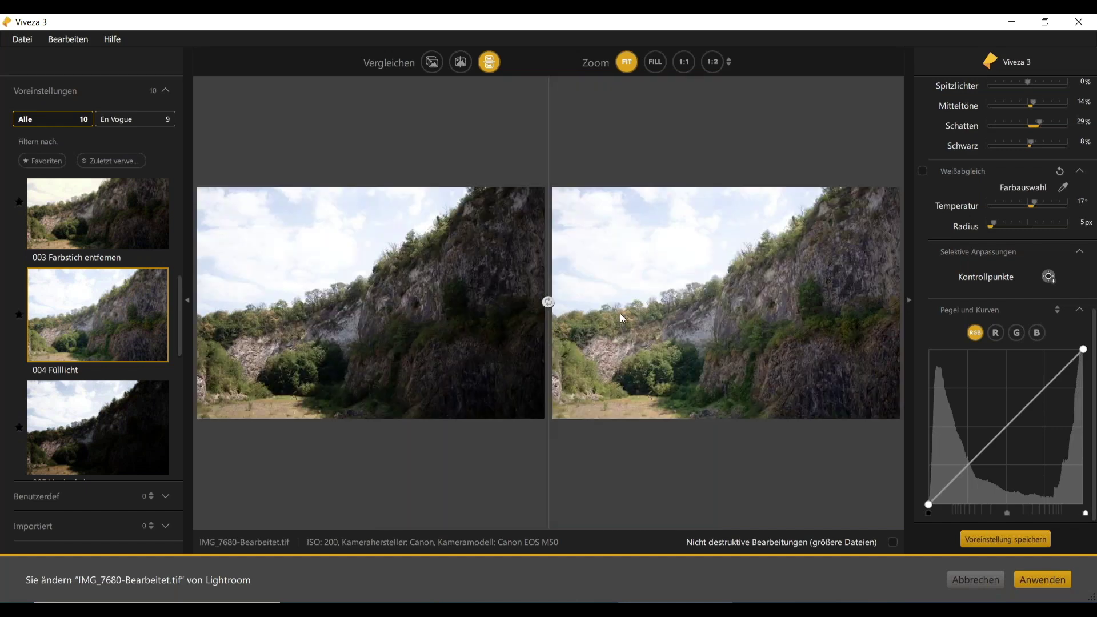
left_click(549, 302)
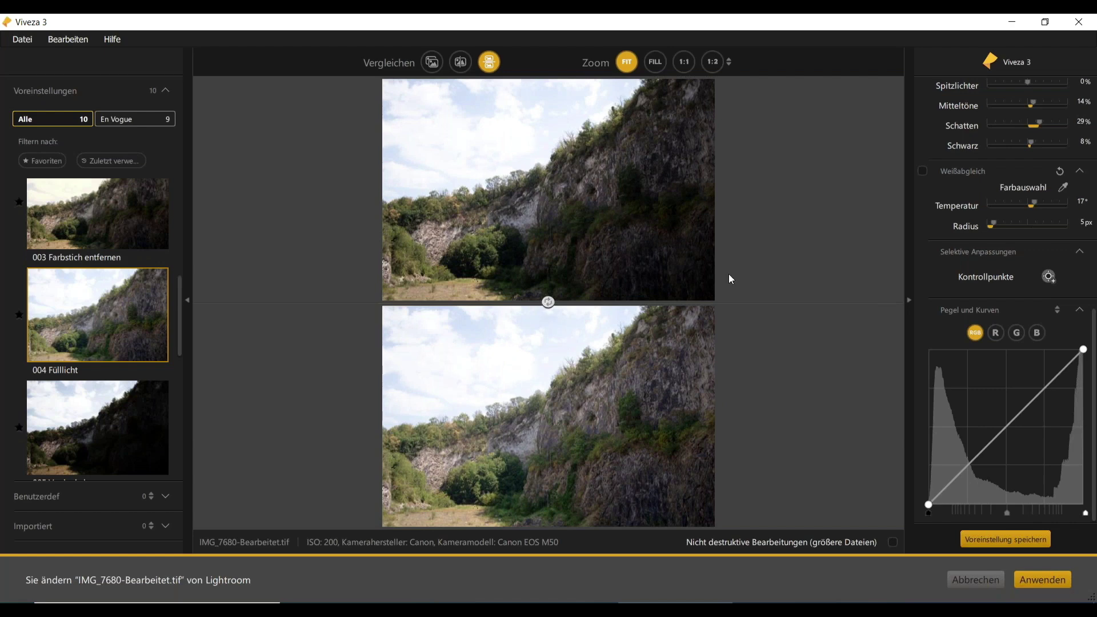
left_click(432, 62)
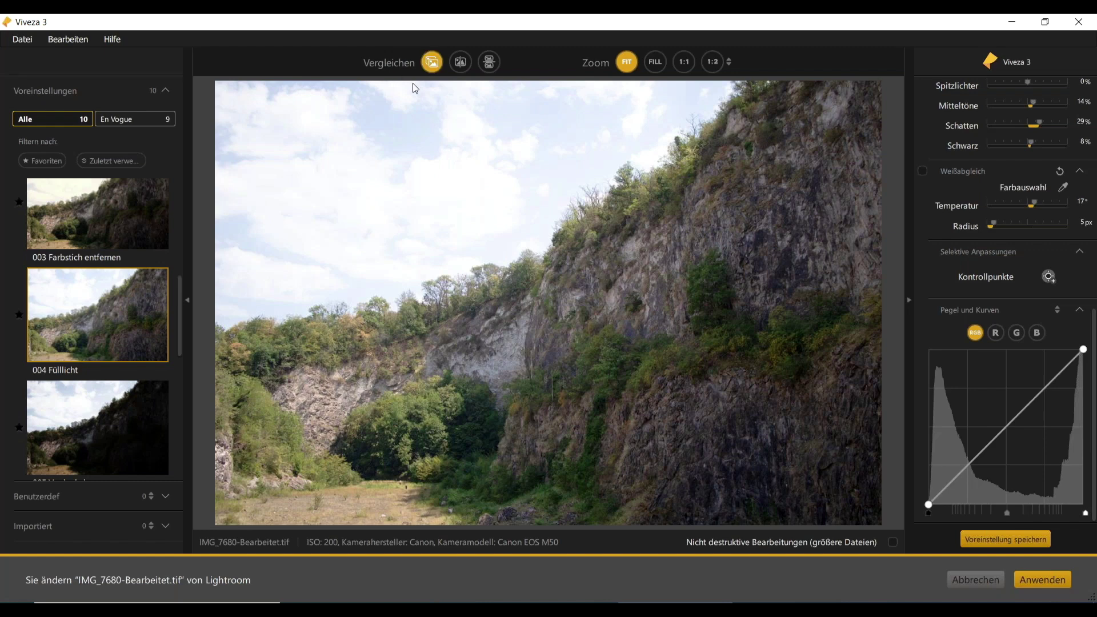
Try the presets 005 Verdunkeln and 006 Tonkorrektur in succession, accepting replacement of the current parameters
scroll(121, 351, "down", 2)
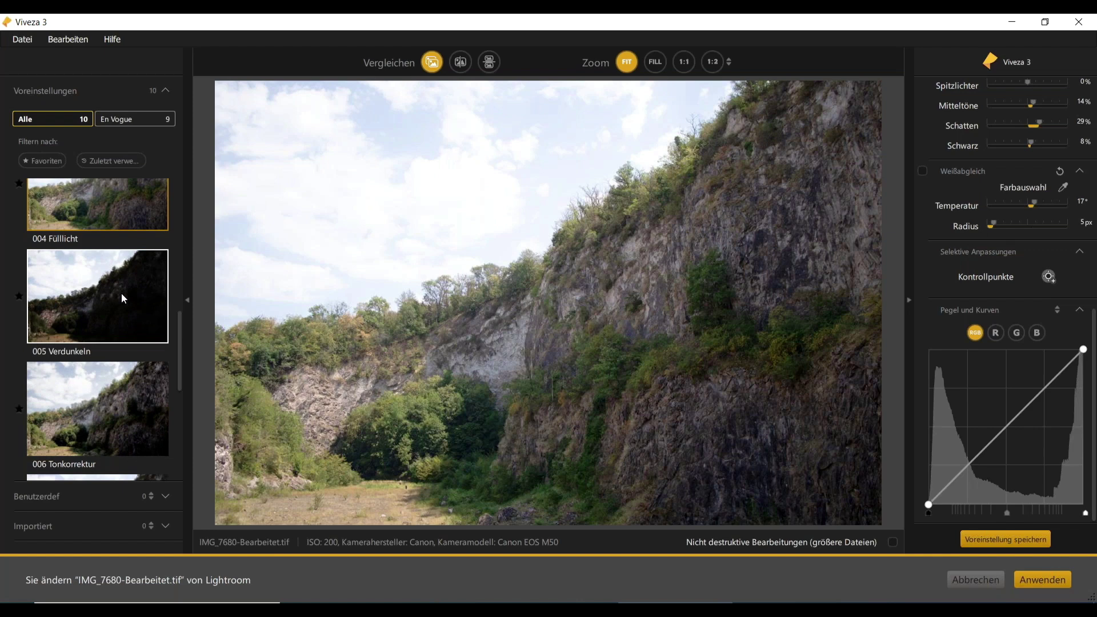
left_click(121, 293)
left_click(657, 339)
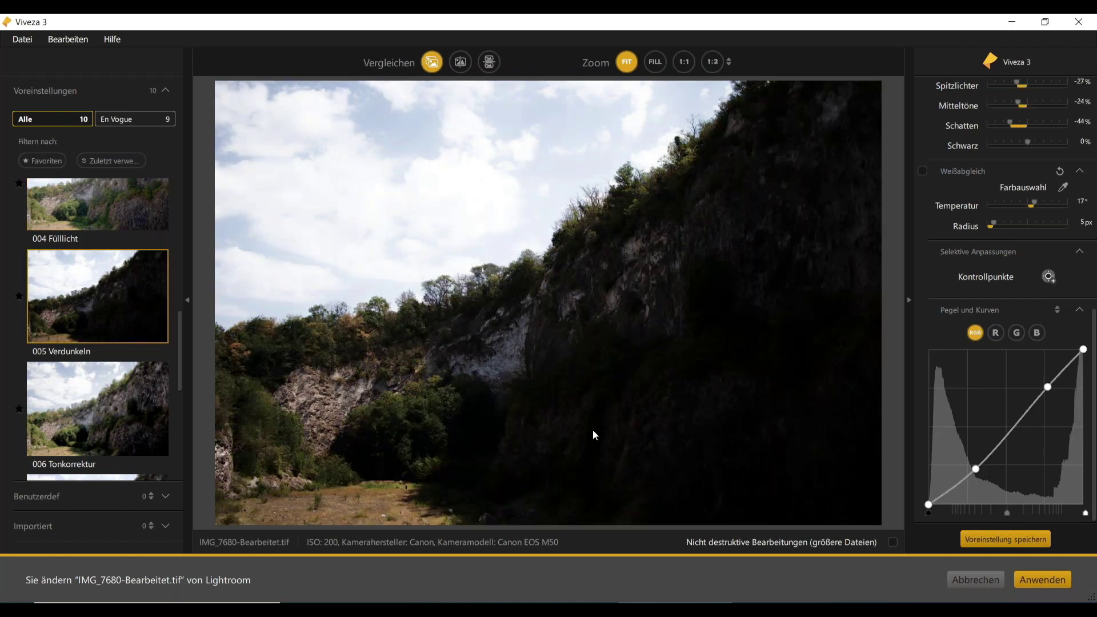
scroll(71, 389, "down", 3)
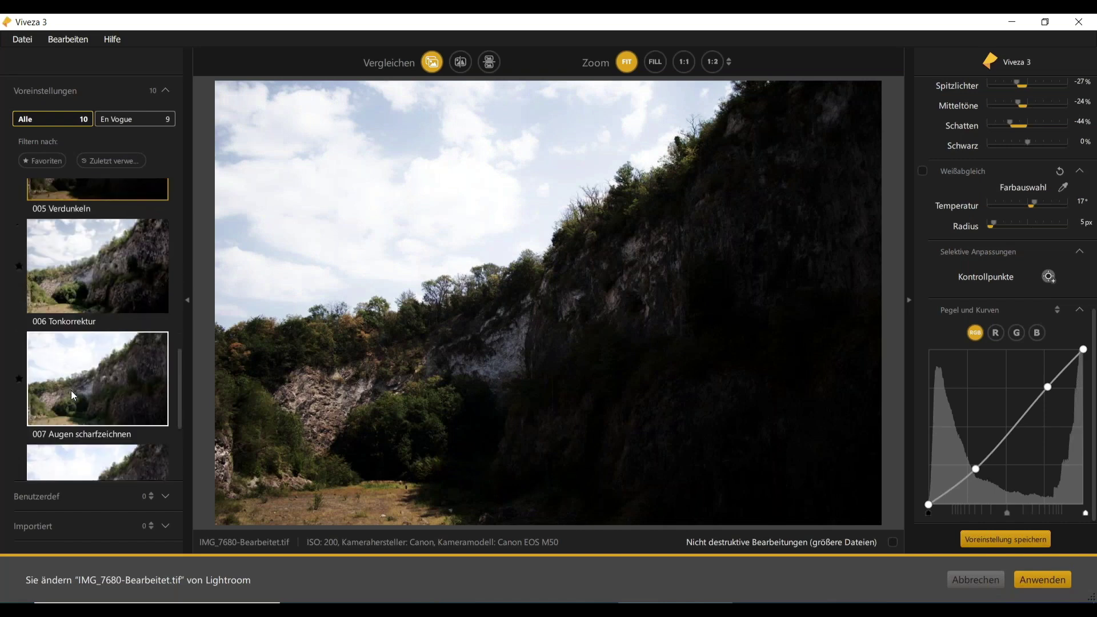
left_click(91, 280)
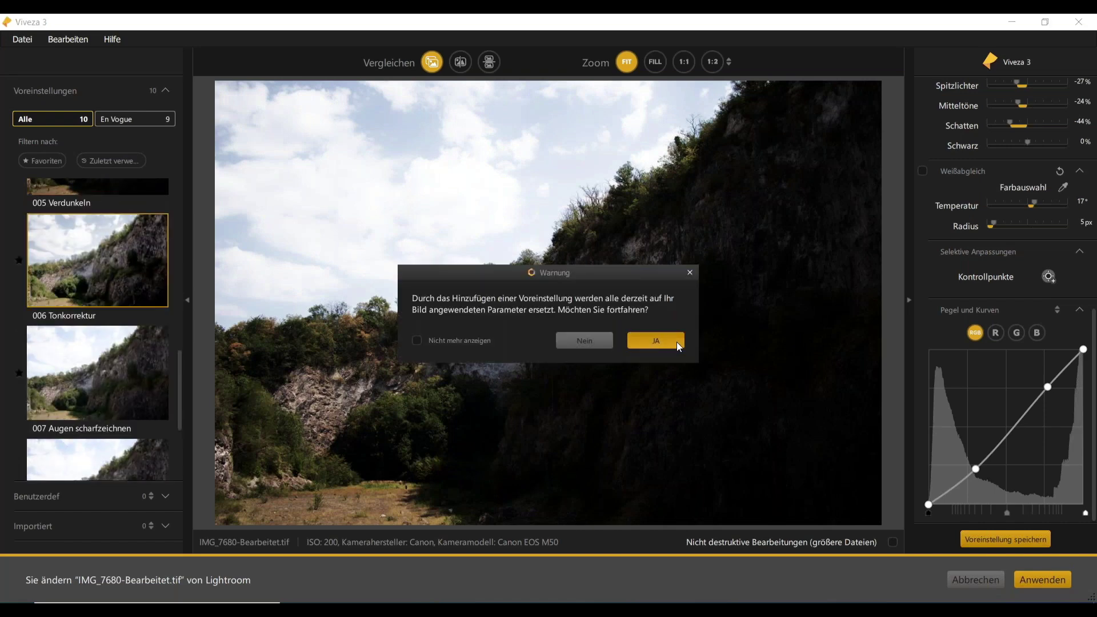
left_click(661, 339)
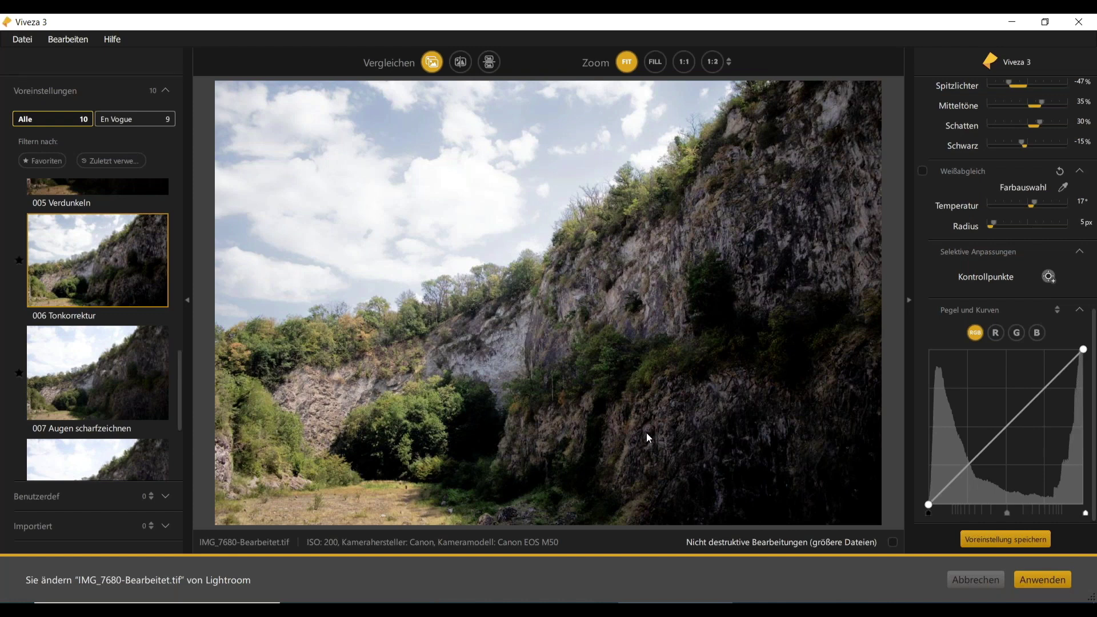
Compare the Tonkorrektur version with the original by repeatedly switching between before and after
left_click_drag(436, 65, 435, 65)
left_click(436, 64)
left_click(436, 64)
left_click(436, 65)
left_click(436, 64)
left_click(435, 65)
left_click(435, 64)
left_click(435, 64)
left_click(436, 65)
left_click(436, 65)
left_click(436, 65)
left_click(436, 65)
left_click(435, 65)
Try the preset 009 Hoher Kontrast on the photo, accepting replacement of the current parameters
scroll(139, 372, "down", 2)
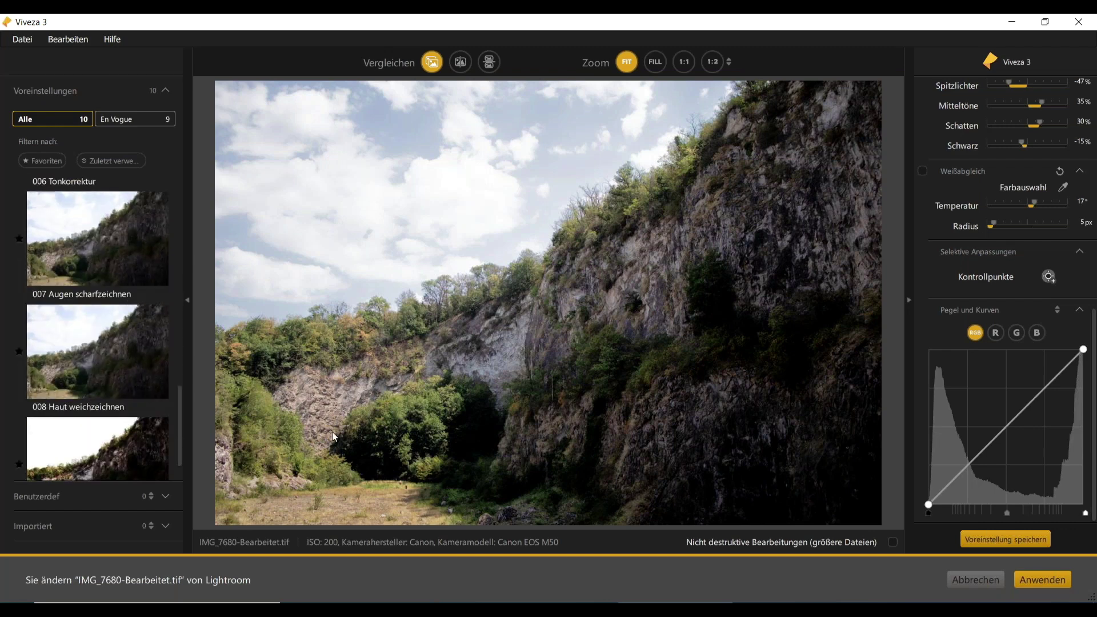
scroll(90, 362, "down", 1)
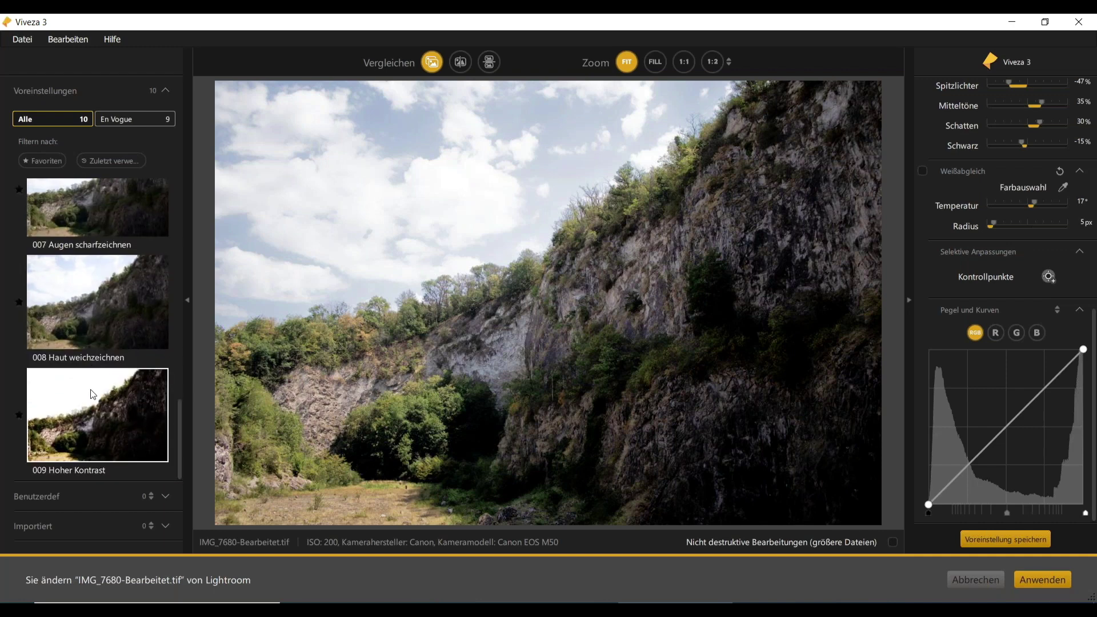
left_click(108, 422)
left_click(674, 342)
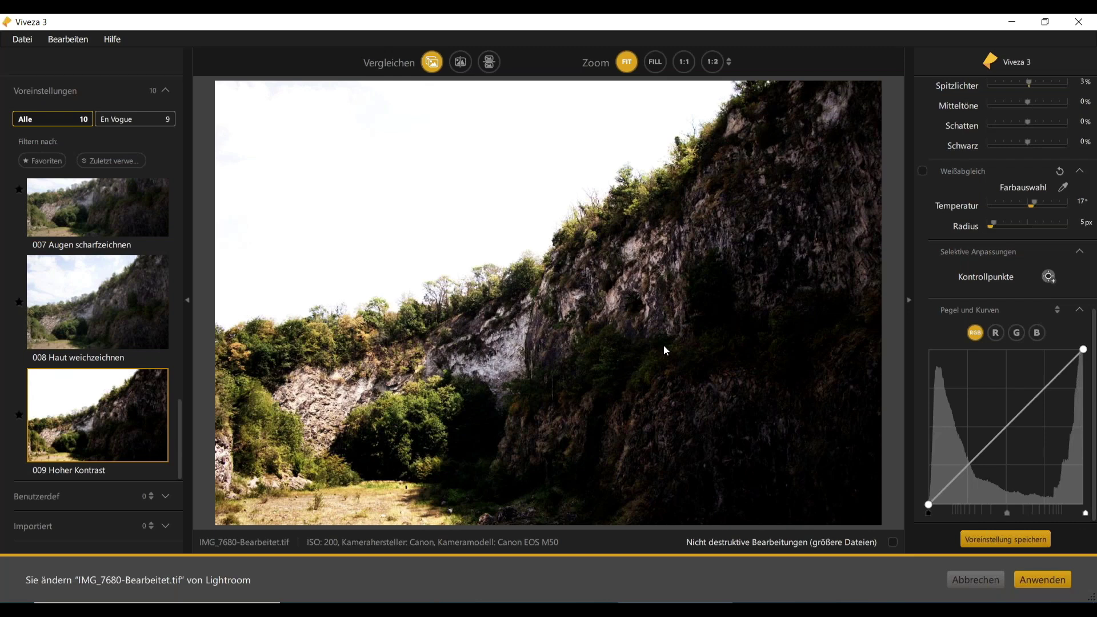
Reapply the preset 004 Fülllicht to the photo, accepting replacement of the current parameters
scroll(80, 306, "up", 7)
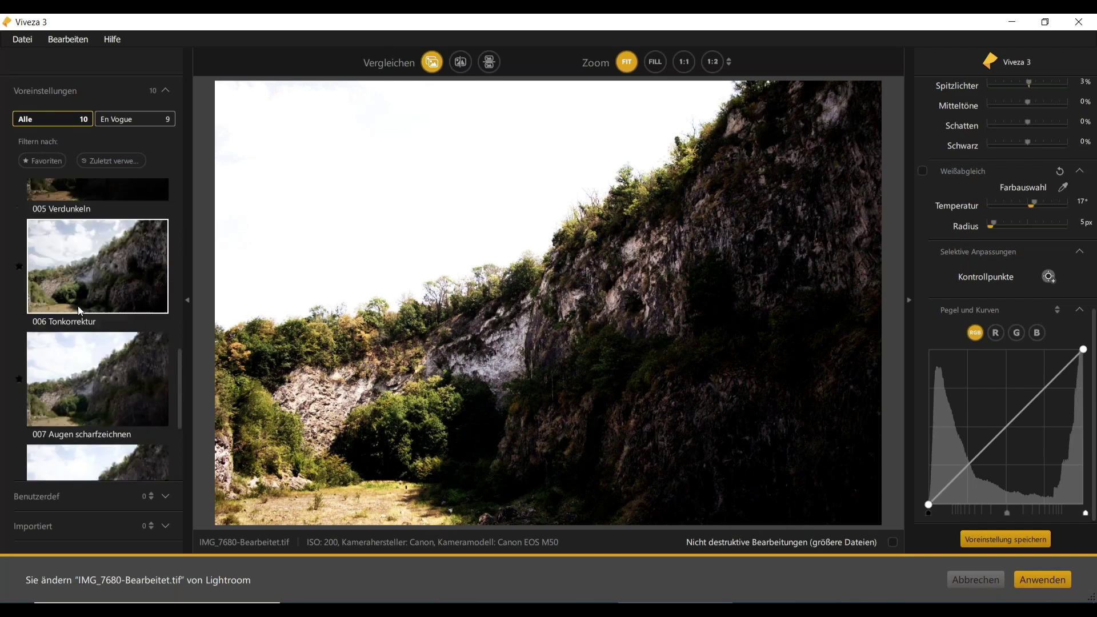
scroll(78, 303, "down", 3)
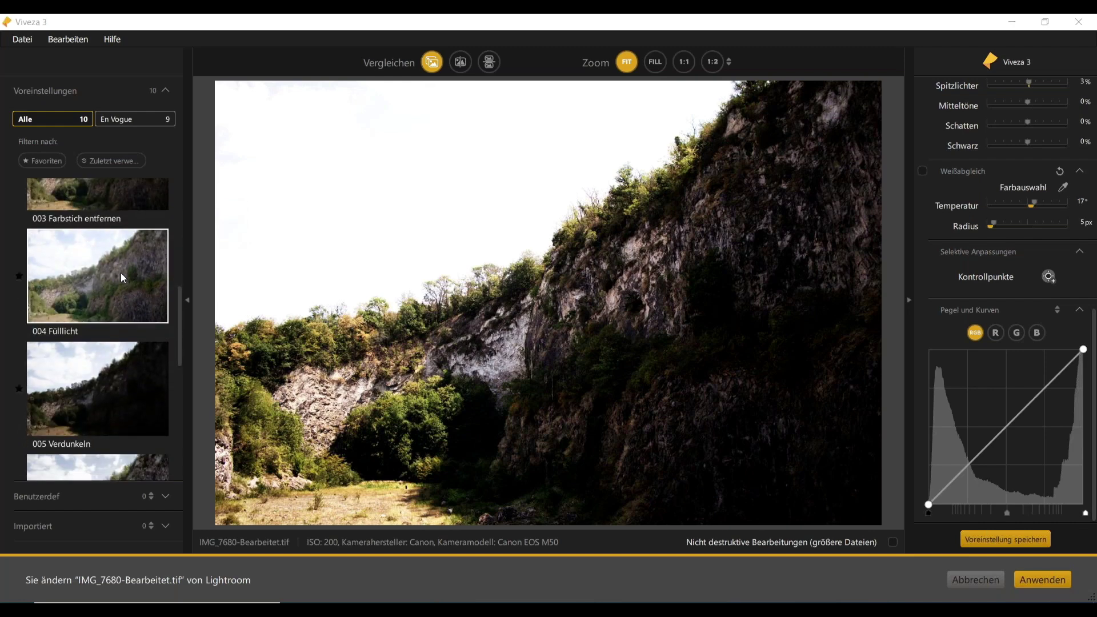
left_click(121, 272)
left_click(661, 339)
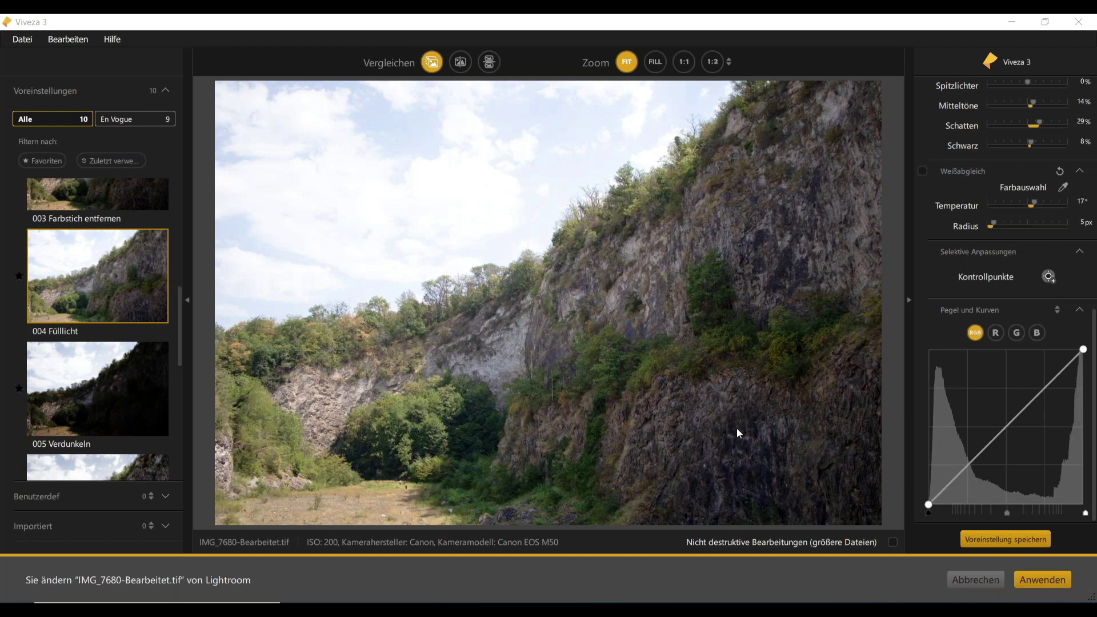
Place a control point on the dark rock face in the photo's lower right area and display its selection mask
left_click(1049, 278)
left_click(757, 471)
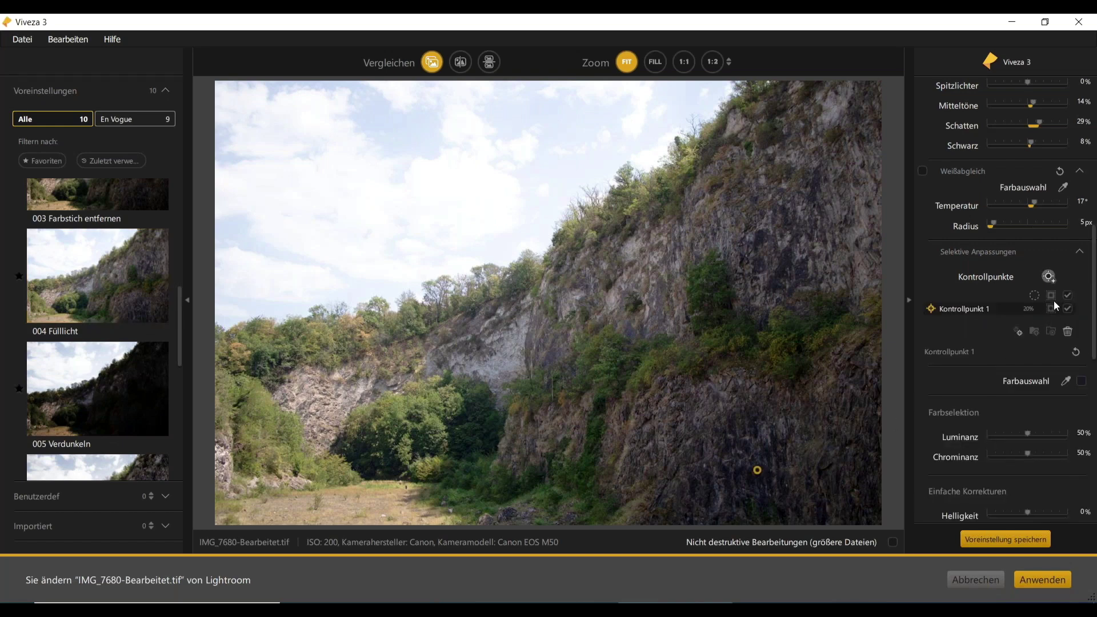
mouse_move(1051, 307)
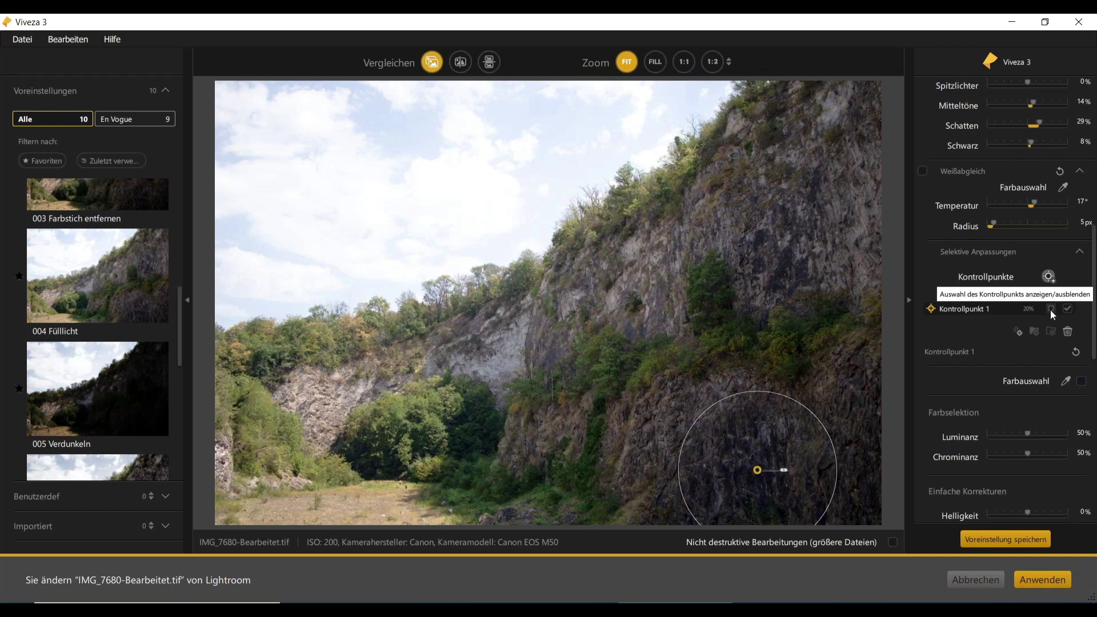
left_click(1050, 309)
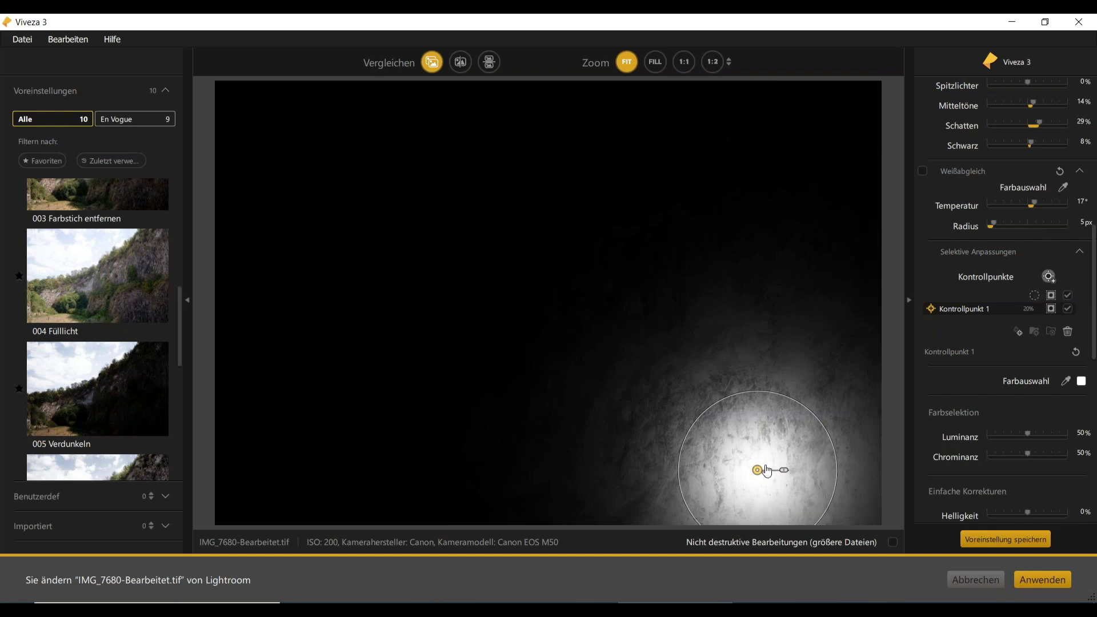
Move the control point across the photo and back to the dark rock face to examine how its selection mask changes
left_click_drag(760, 476, 390, 278)
left_click_drag(391, 293, 786, 462)
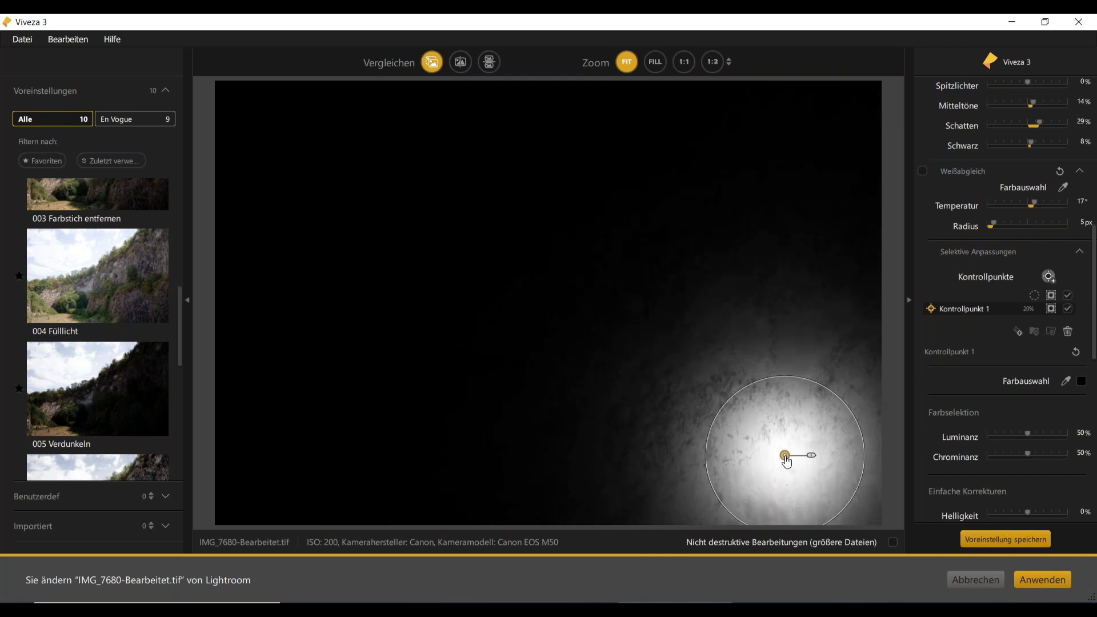
Test the control point's Luminanz selection at 0% and 100%, and return it to 50%
scroll(972, 428, "down", 2)
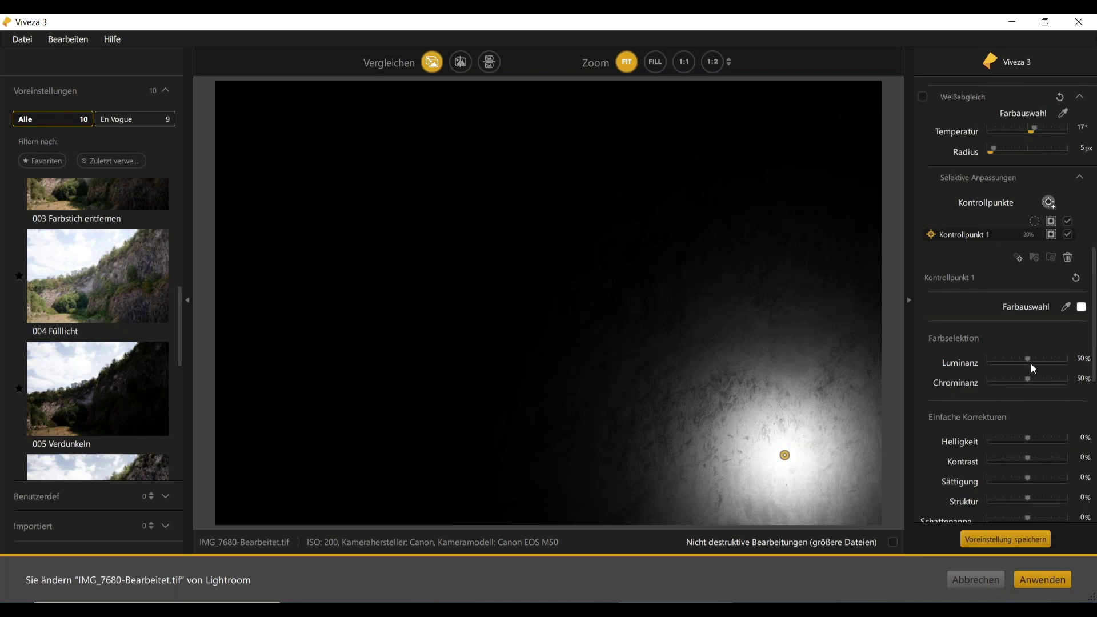
left_click(1027, 359)
left_click_drag(1023, 358, 985, 363)
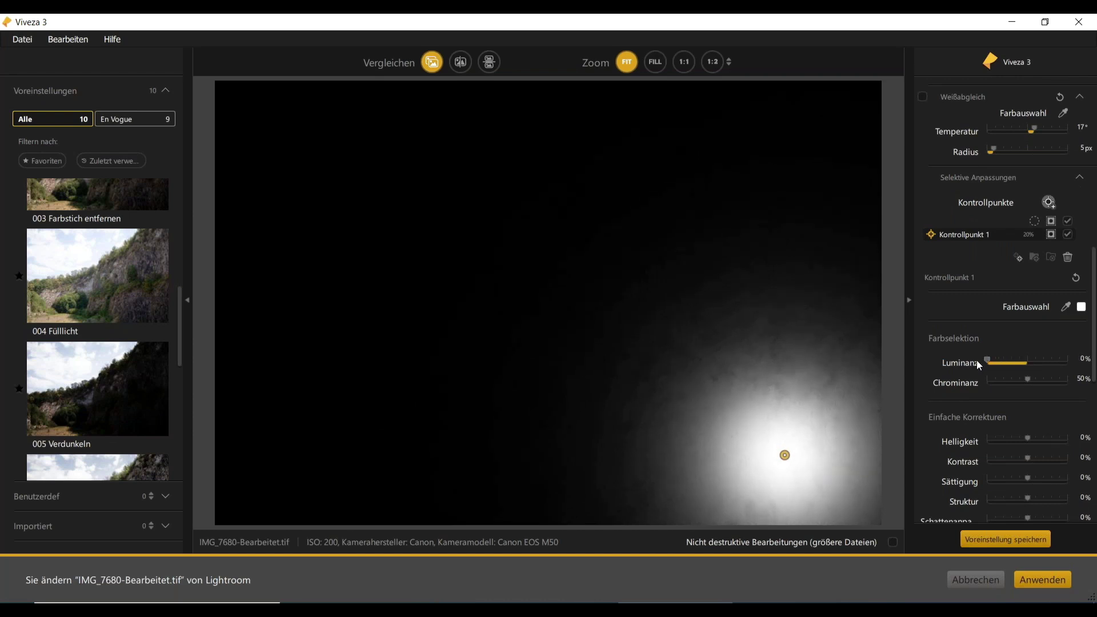
mouse_move(825, 372)
left_click_drag(988, 362, 1077, 363)
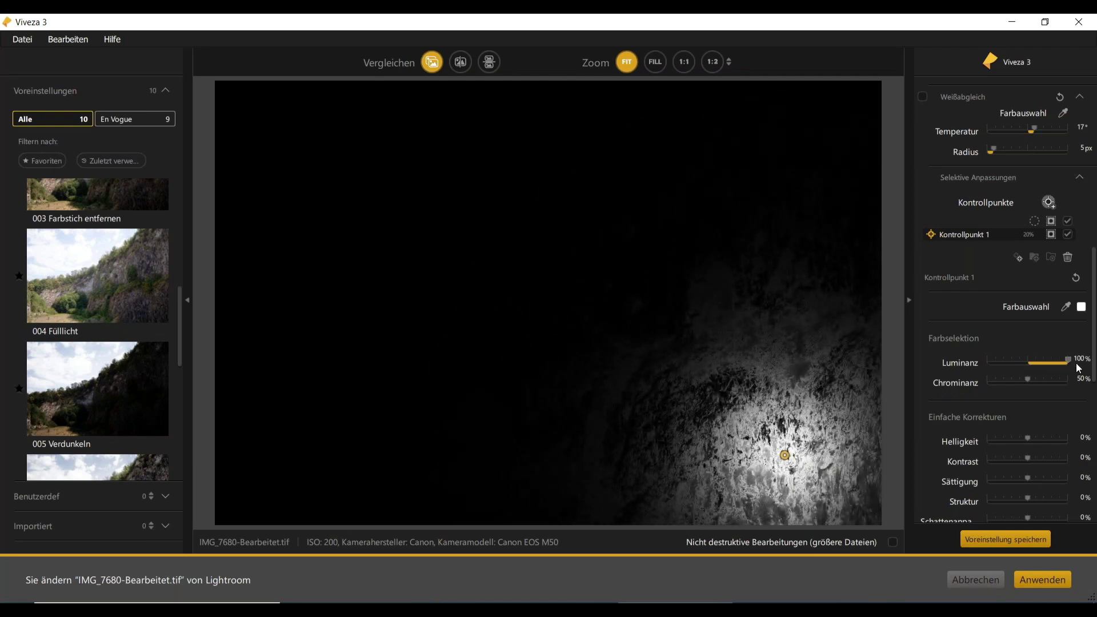
mouse_move(797, 456)
left_mouse_down()
mouse_move(805, 437)
mouse_move(797, 458)
mouse_move(755, 452)
mouse_move(788, 449)
mouse_move(798, 461)
left_mouse_up()
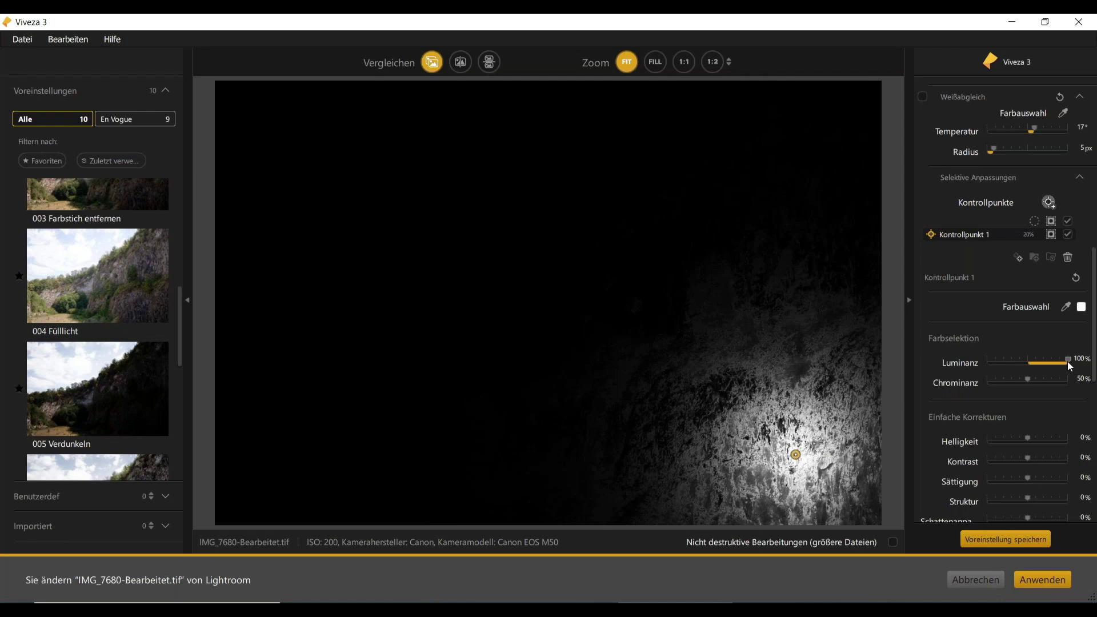
left_click_drag(1058, 361, 1036, 363)
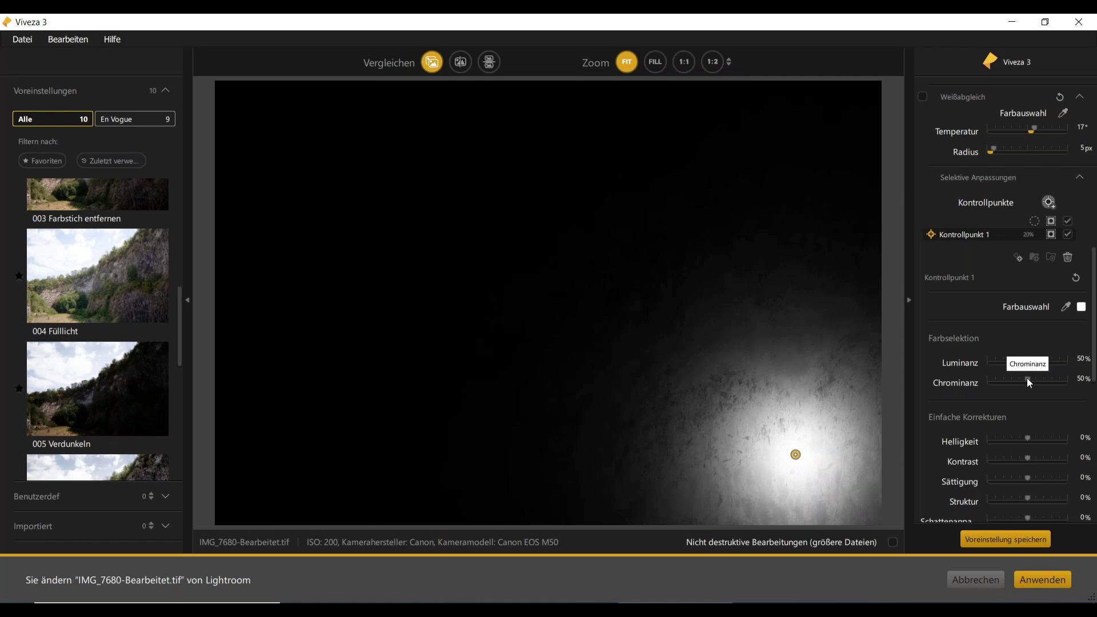
Try the control point's Chrominanz at 100%, and reduce both Chrominanz and Luminanz to 0%
left_click_drag(1033, 382, 1083, 391)
mouse_move(773, 432)
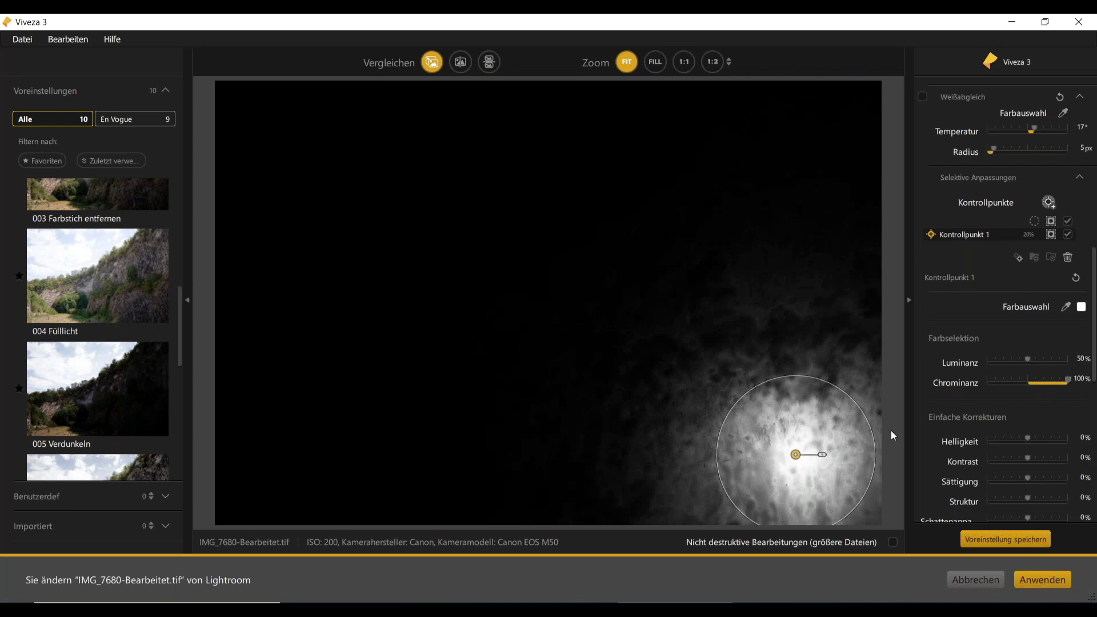
mouse_move(796, 455)
left_mouse_down()
mouse_move(822, 462)
mouse_move(781, 441)
mouse_move(818, 456)
mouse_move(794, 451)
left_mouse_up()
left_click_drag(1067, 377, 958, 389)
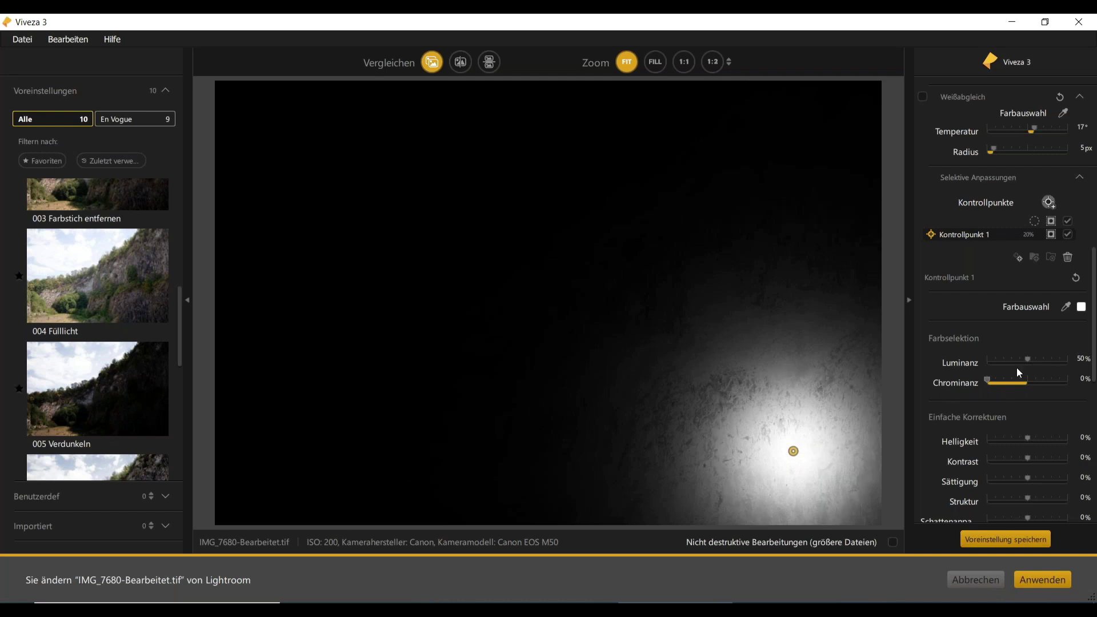
left_click_drag(1027, 359, 974, 372)
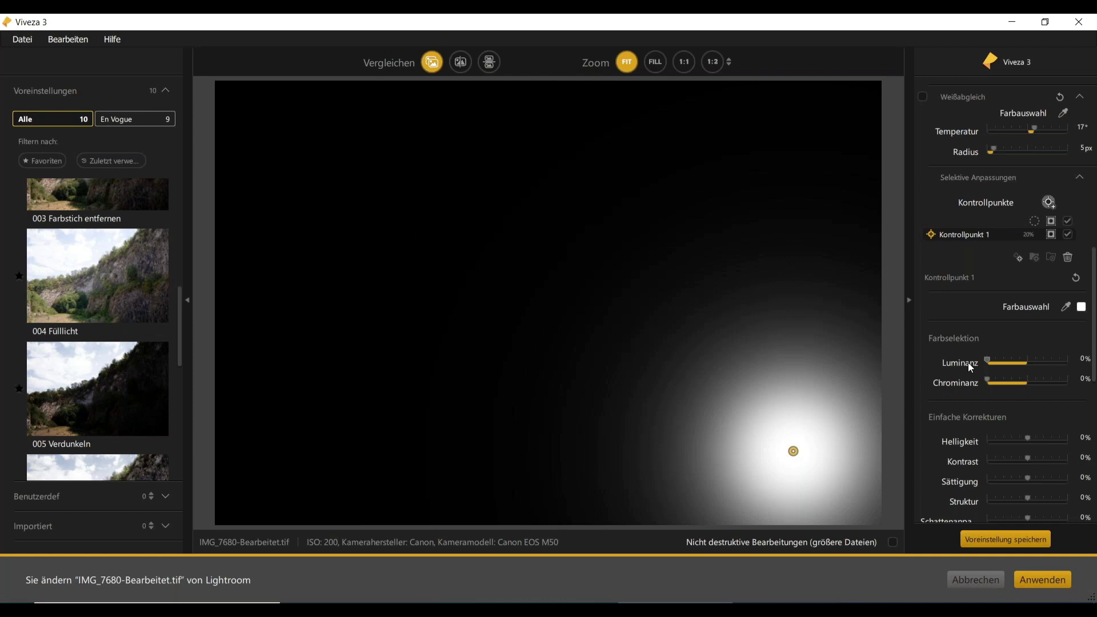
Hide the control point's selection mask and rename the point Wand
left_click(1051, 234)
double_click(973, 232)
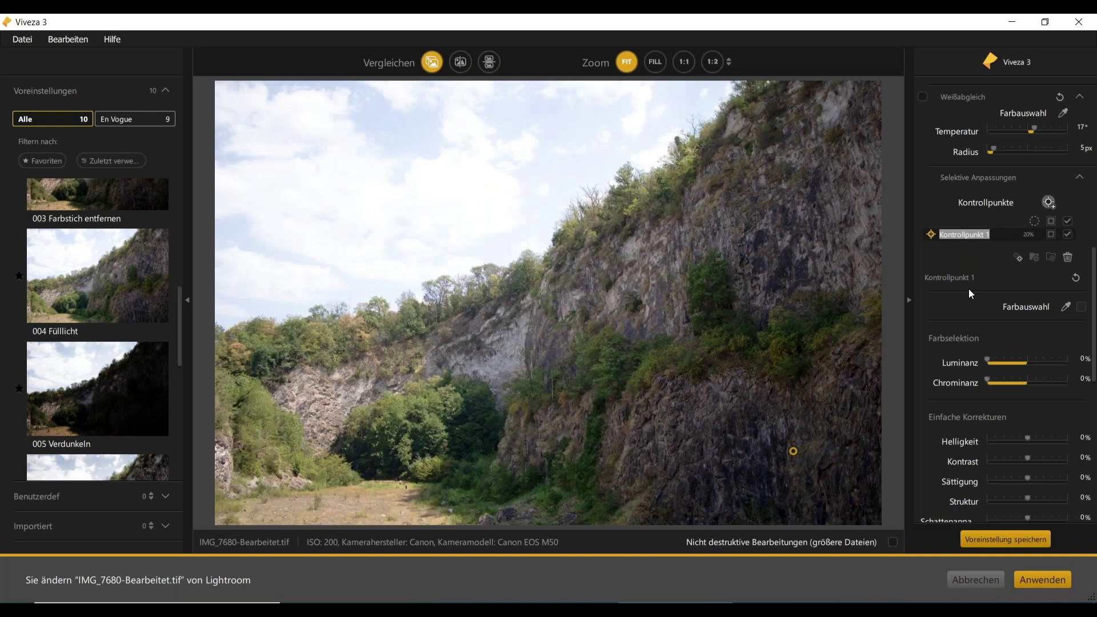
type("Wand")
key("Return")
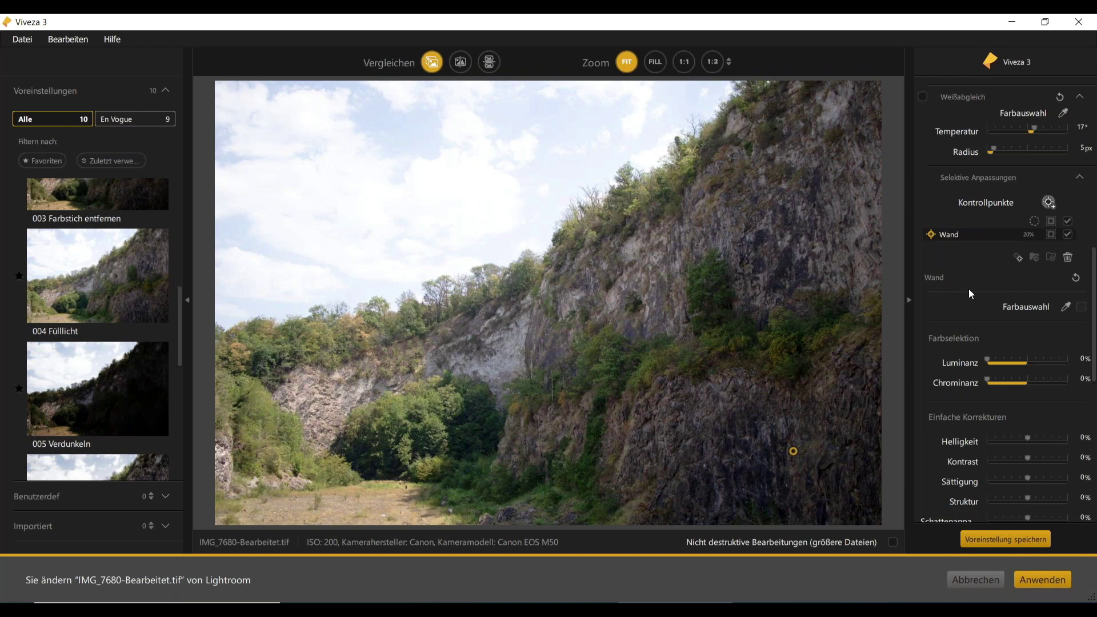
Look through the Wand control point's settings from Farbselektion and Einfache Korrekturen to Selektive Töne and Pegel und Kurven
scroll(960, 337, "down", 3)
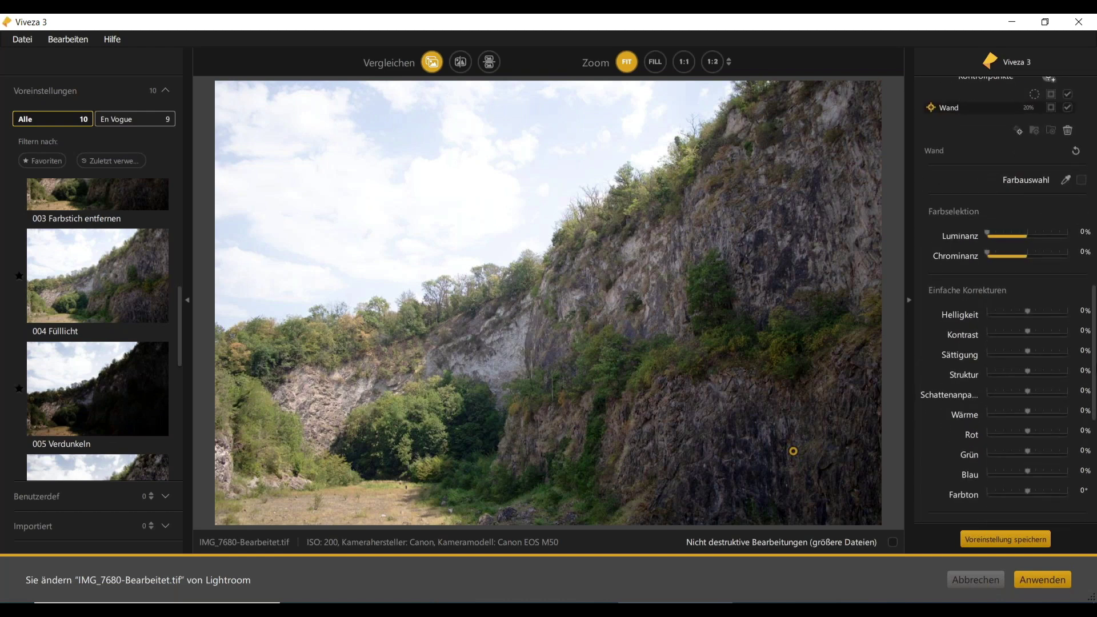
scroll(967, 433, "down", 2)
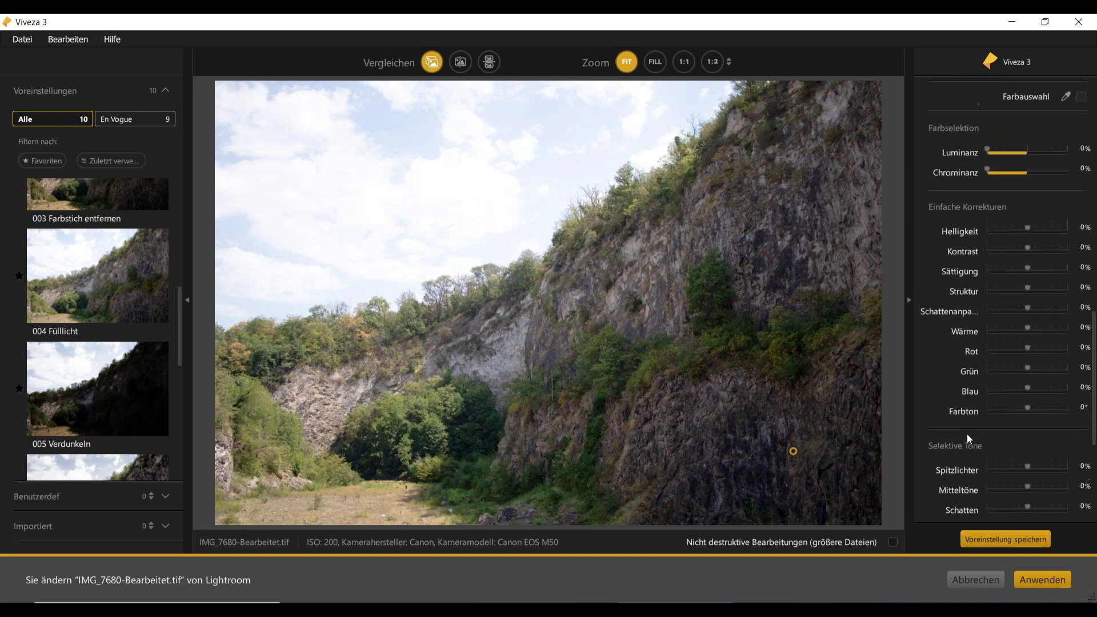
scroll(967, 434, "up", 3)
mouse_move(850, 482)
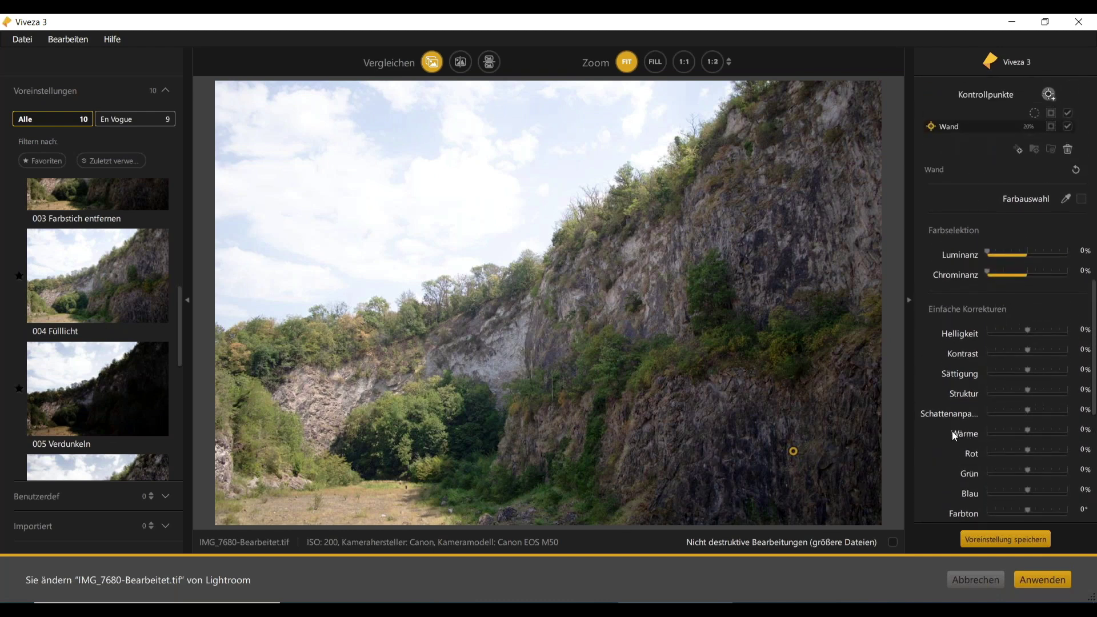
scroll(962, 358, "down", 2)
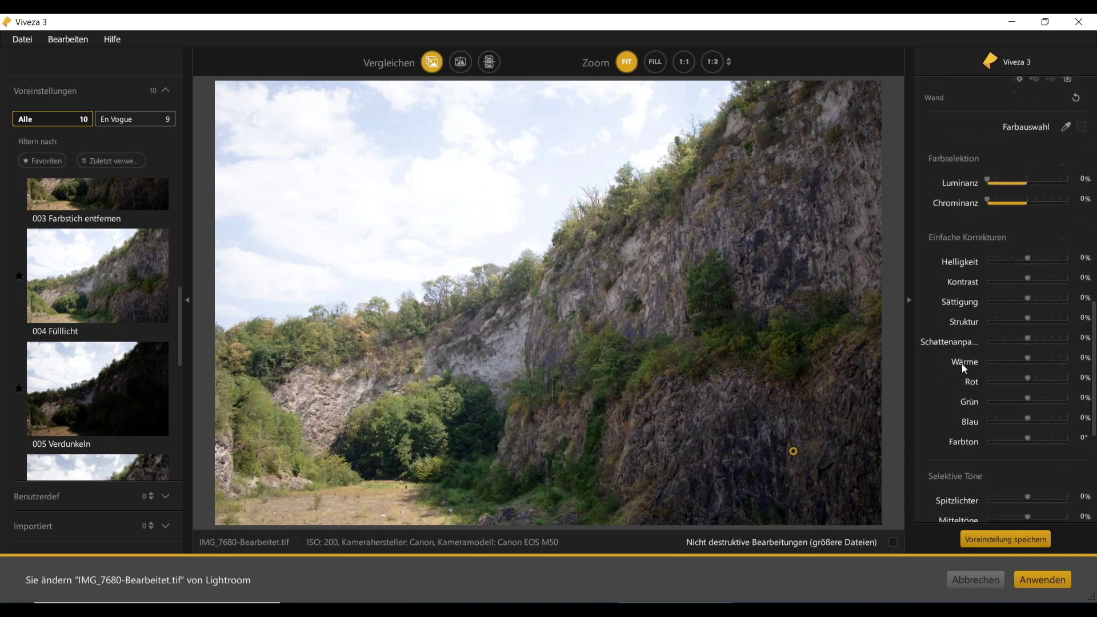
mouse_move(760, 420)
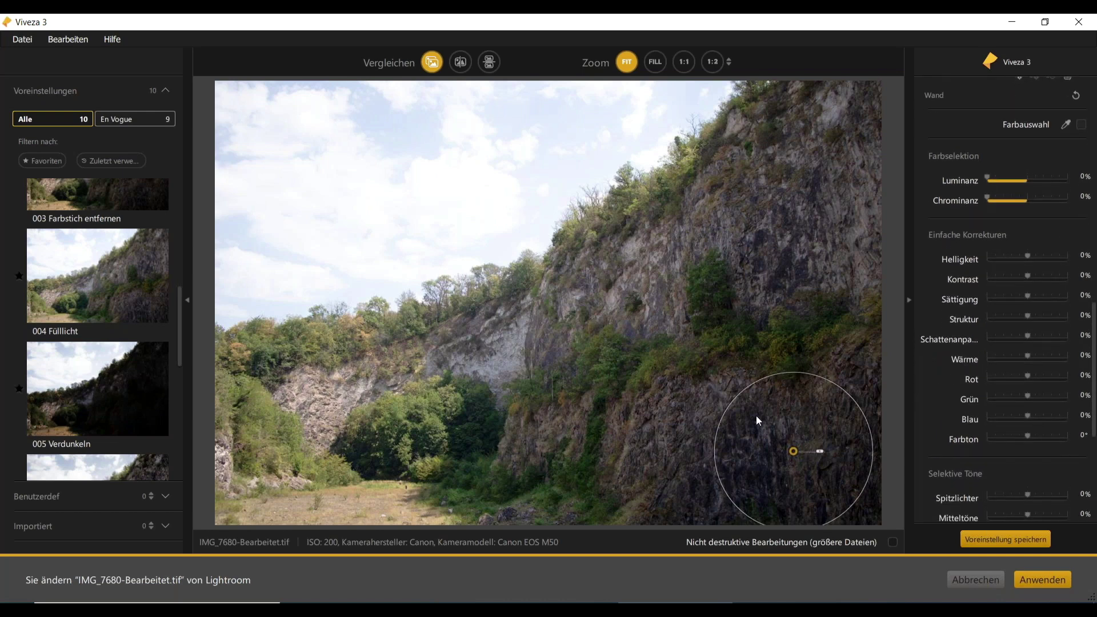
scroll(944, 449, "down", 4)
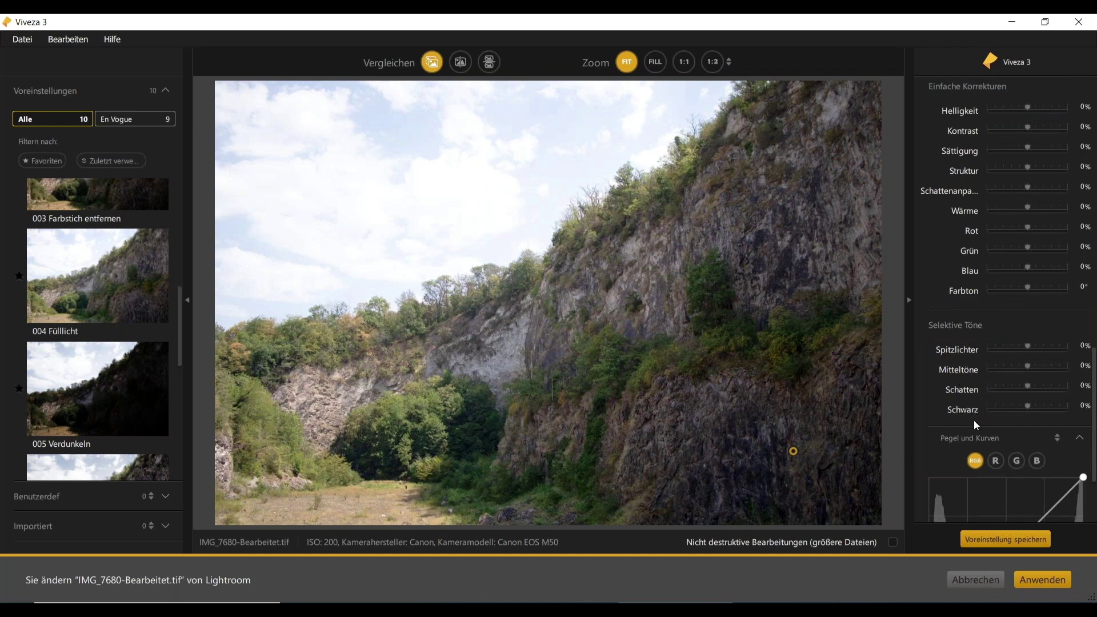
scroll(974, 420, "up", 4)
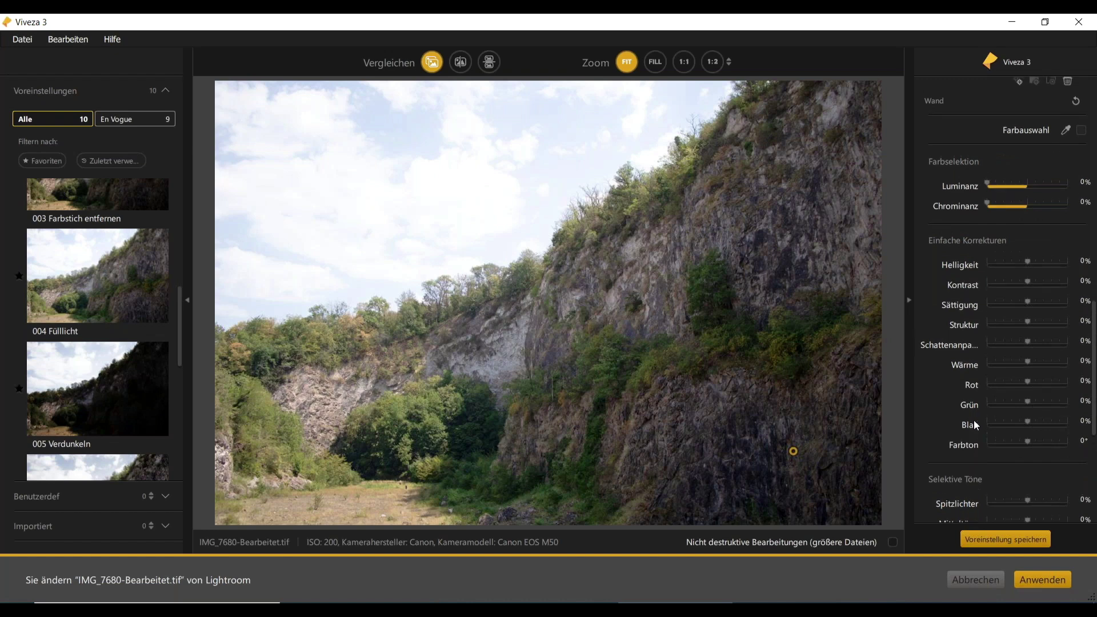
Set the Wand control point's Helligkeit to 25% and enlarge its area of effect to about 39%
scroll(974, 420, "up", 2)
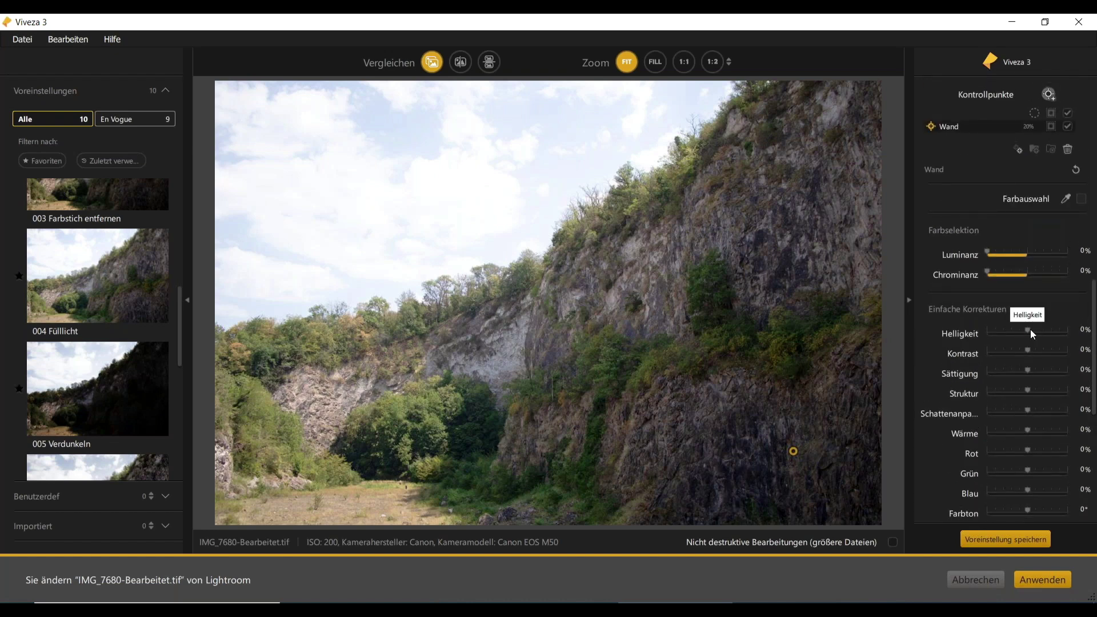
left_click_drag(1031, 331, 1038, 330)
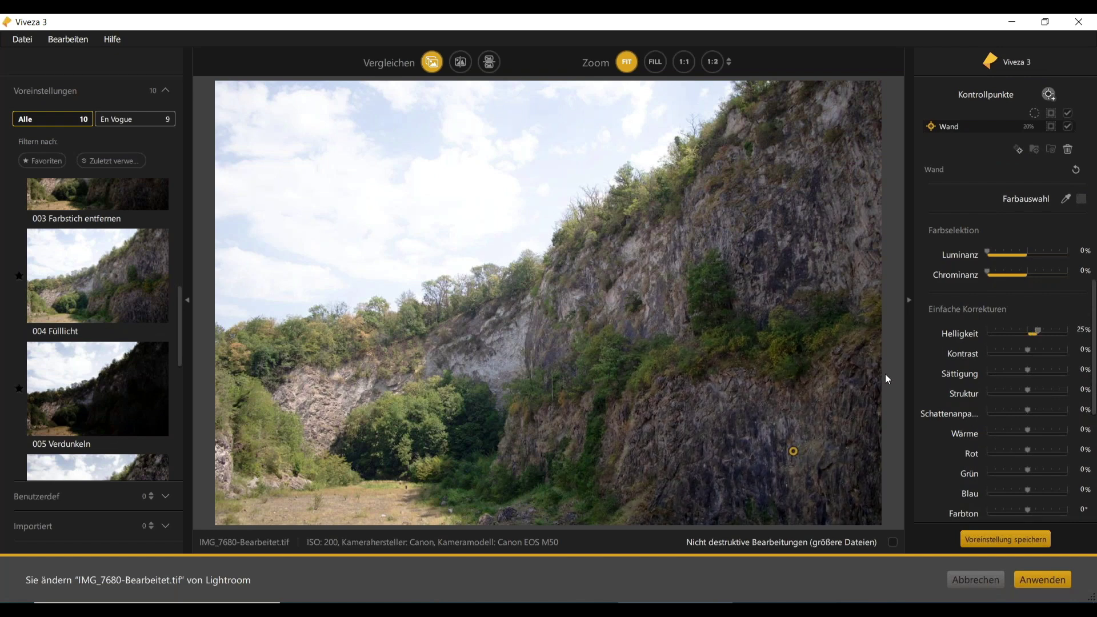
left_click_drag(715, 463, 641, 467)
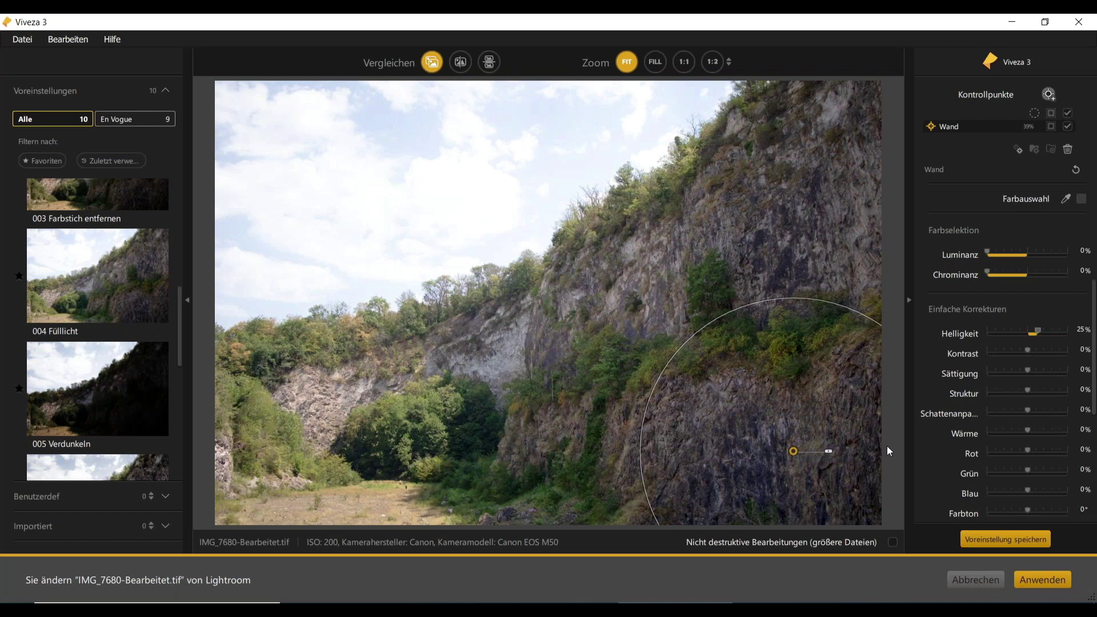
Set the Wand control point's Sättigung to 50%, Struktur to 19%, Wärme to -13% and Schatten to 8%
left_click_drag(1031, 369, 1050, 379)
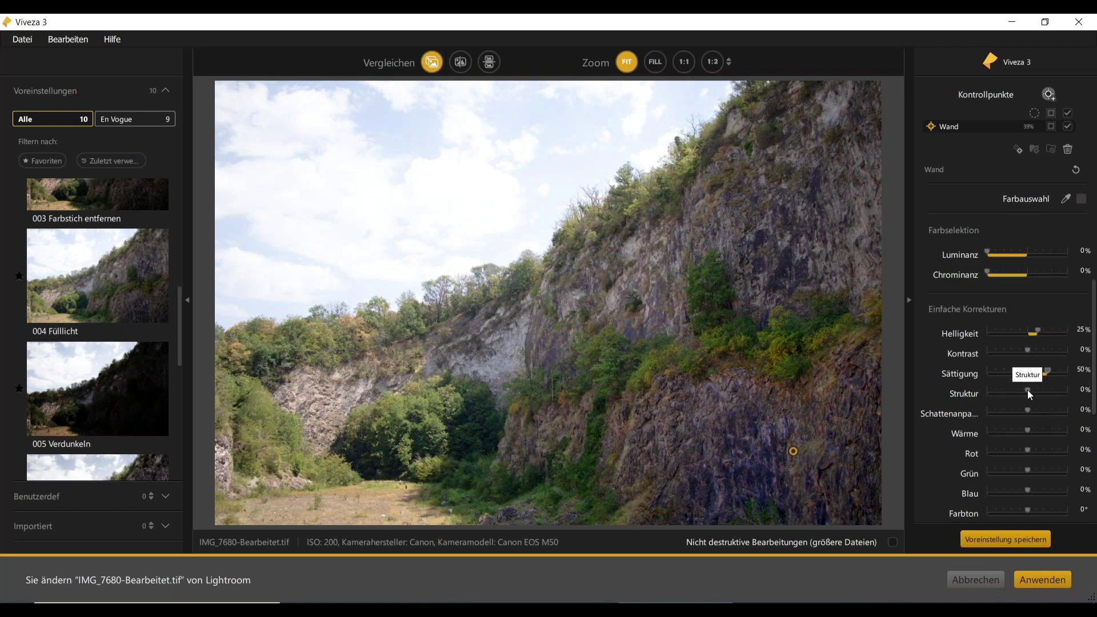
left_click_drag(1029, 391, 1022, 433)
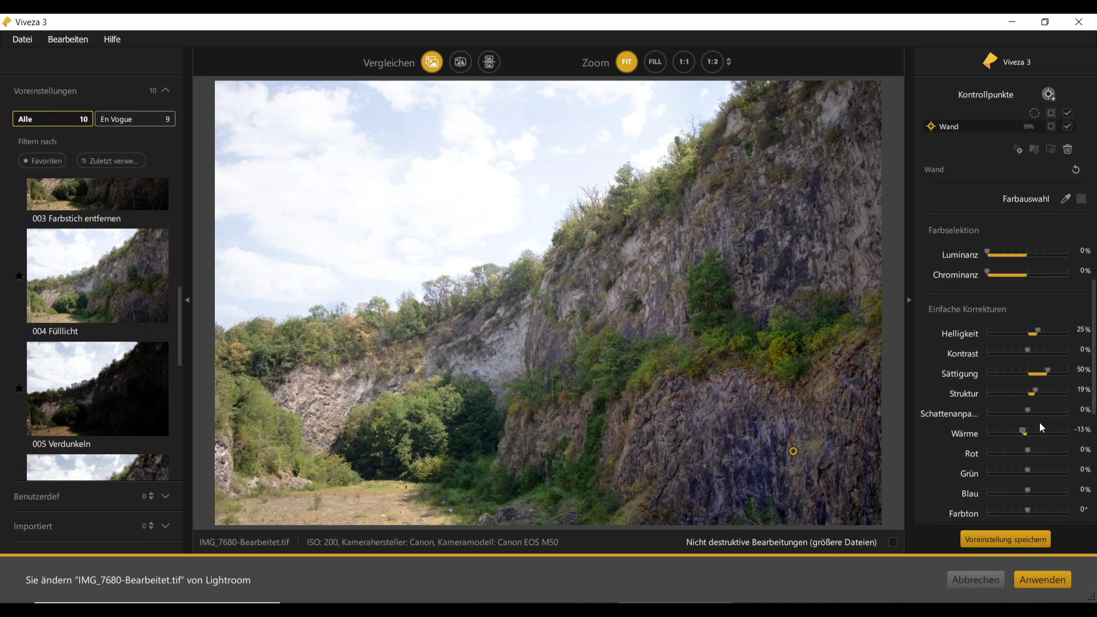
scroll(959, 463, "down", 10)
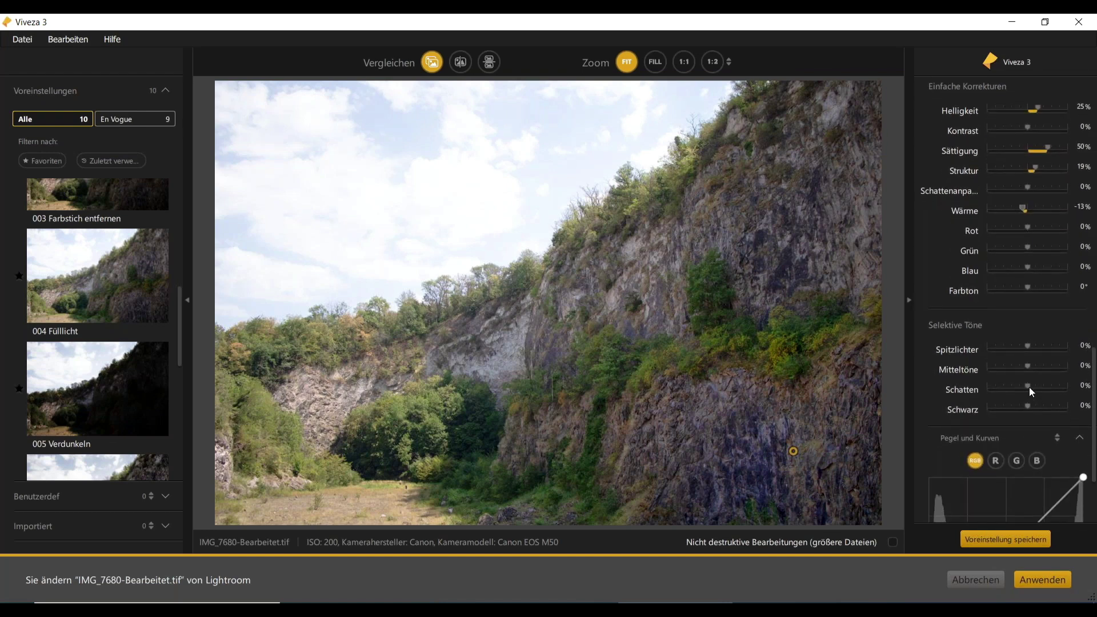
left_click_drag(1031, 386, 1032, 388)
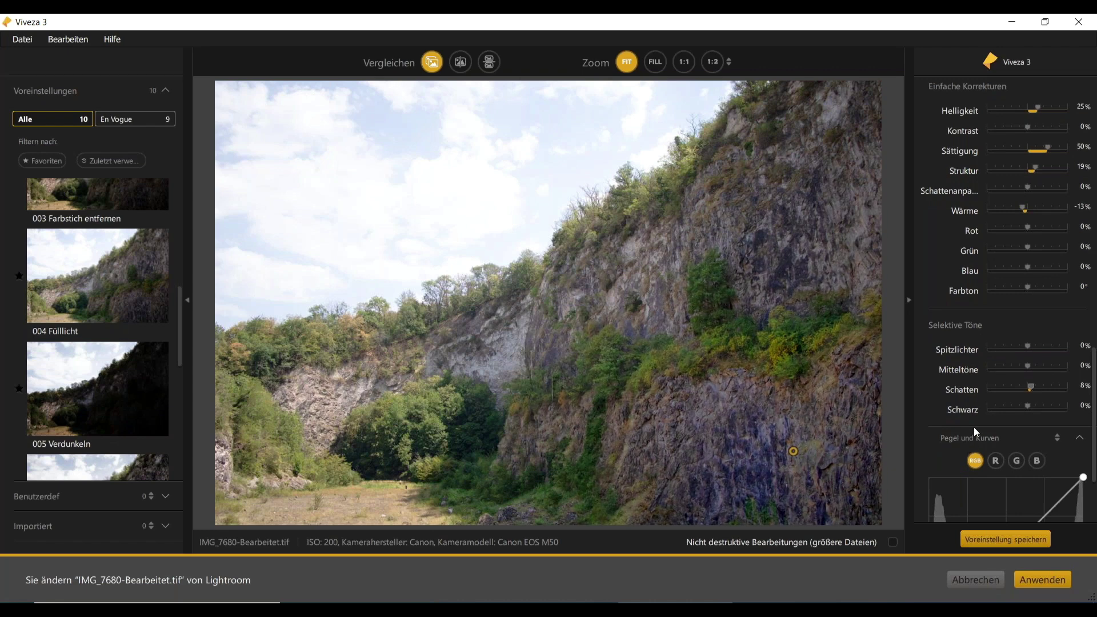
Compare the edited photo with the original by repeatedly switching between before and after
left_click(437, 62)
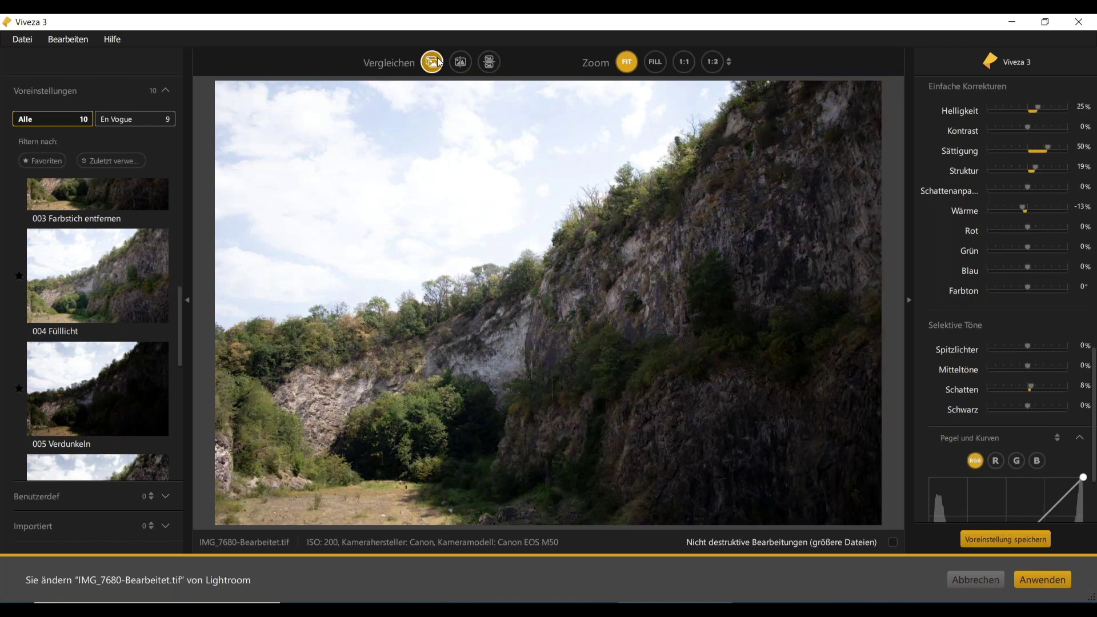
left_click(437, 61)
left_click(437, 61)
left_click(437, 61)
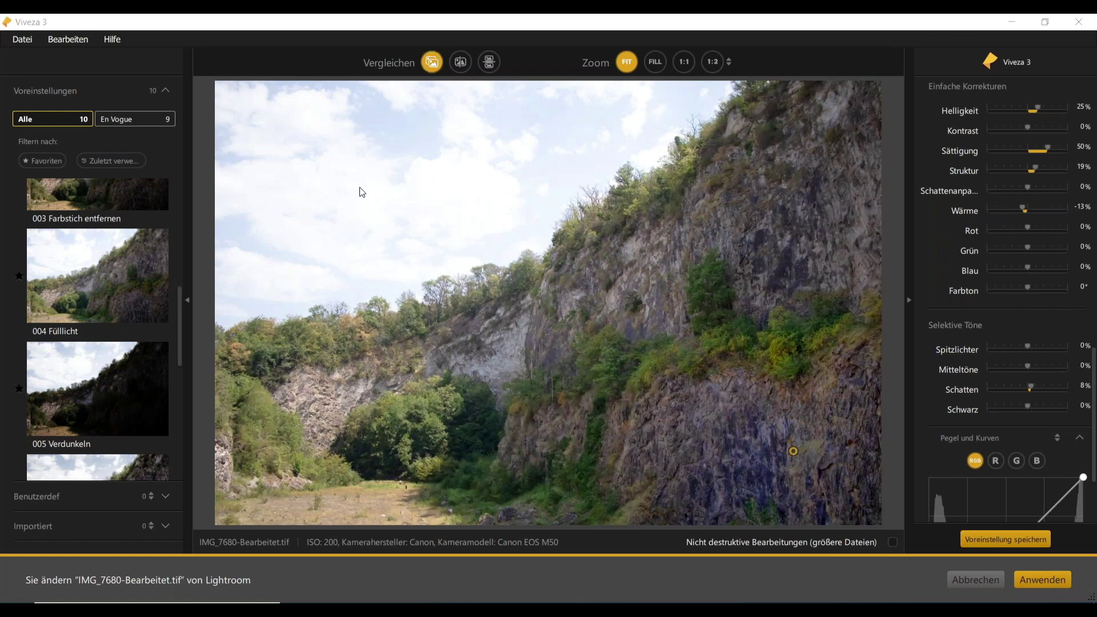
Toggle the Wand control point's effect off and on to compare the rock face with and without it
scroll(946, 272, "up", 5)
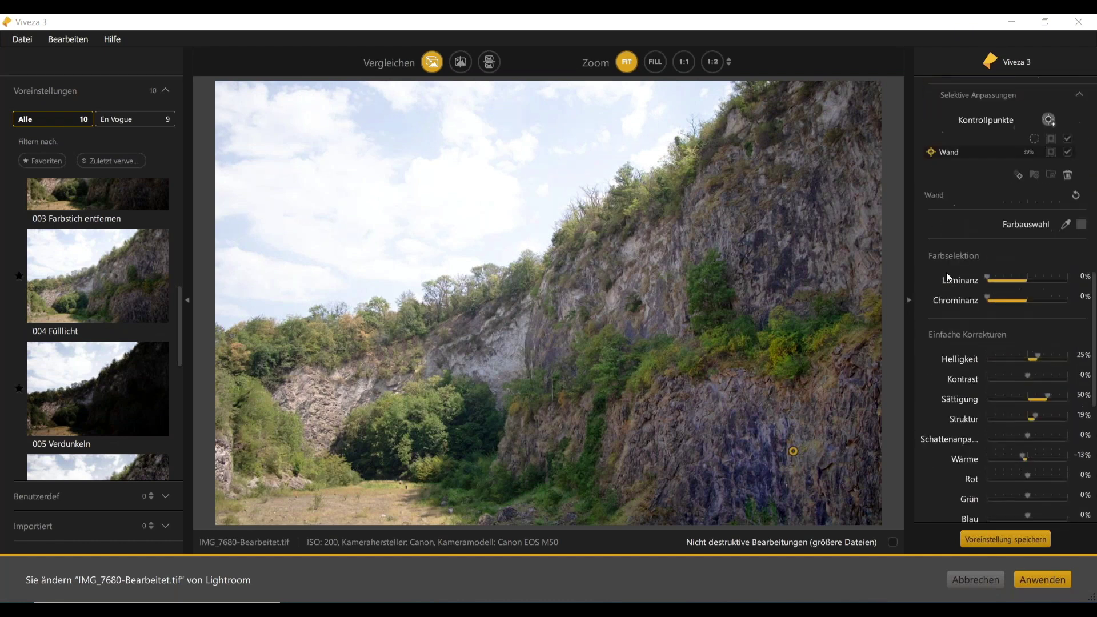
scroll(948, 273, "up", 1)
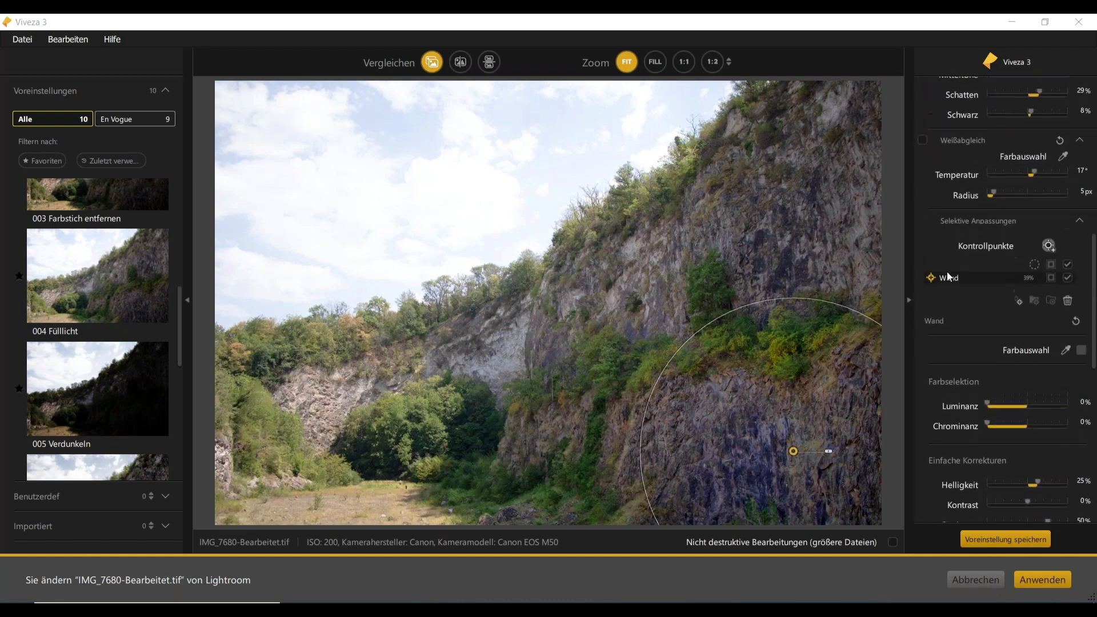
left_click(1068, 278)
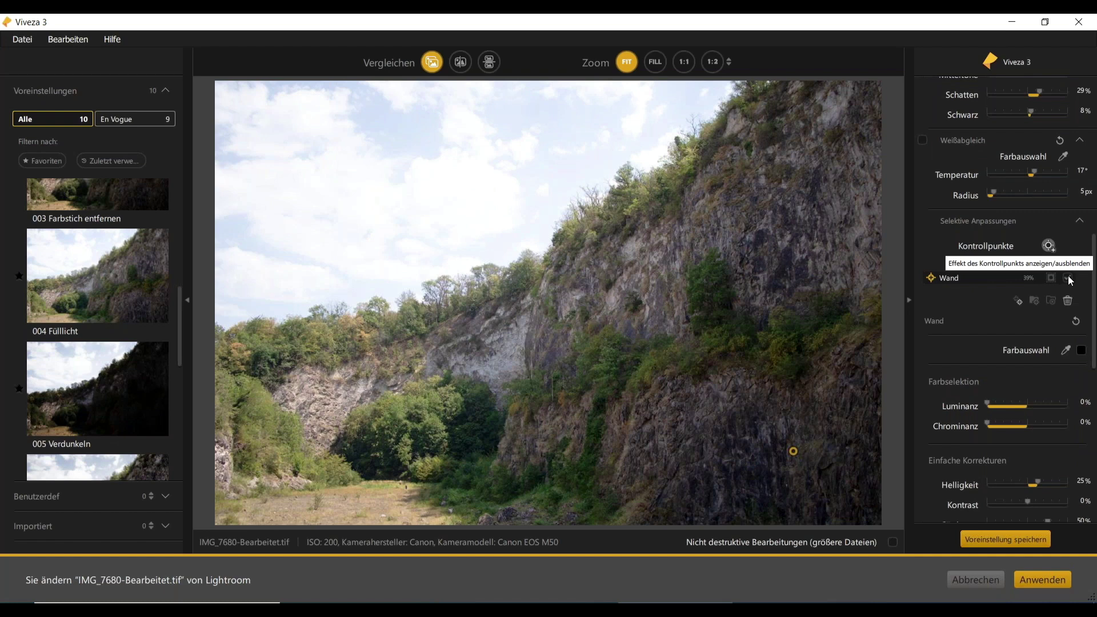
left_click(1069, 278)
left_click(1068, 278)
mouse_move(972, 279)
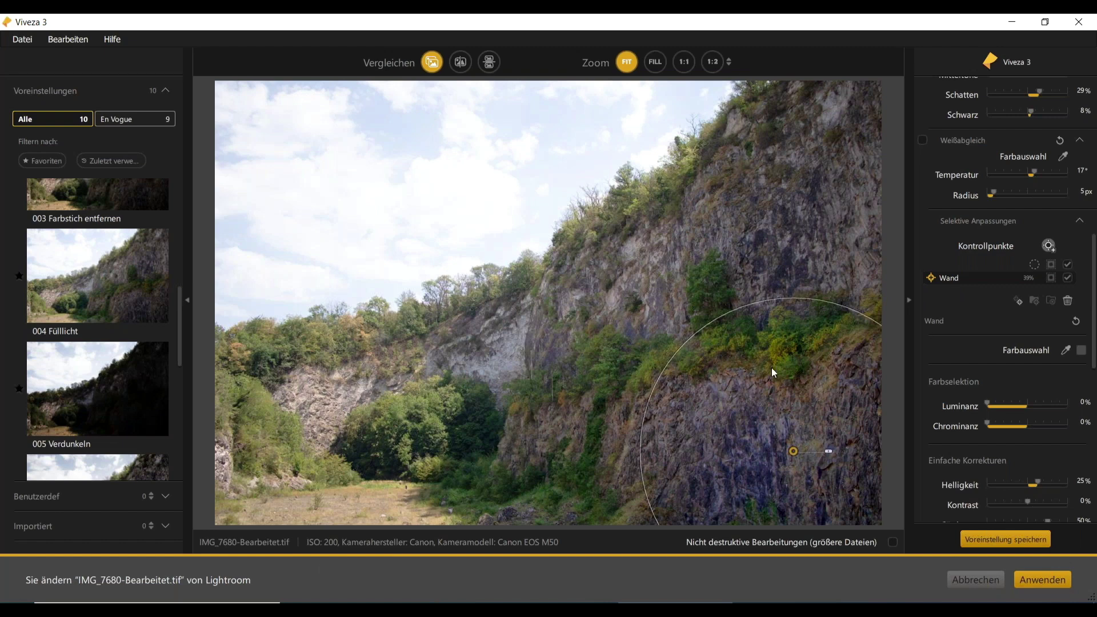
Place a second control point at the foot of the dark trees in the photo's lower left area and display its selection mask
left_click(1049, 247)
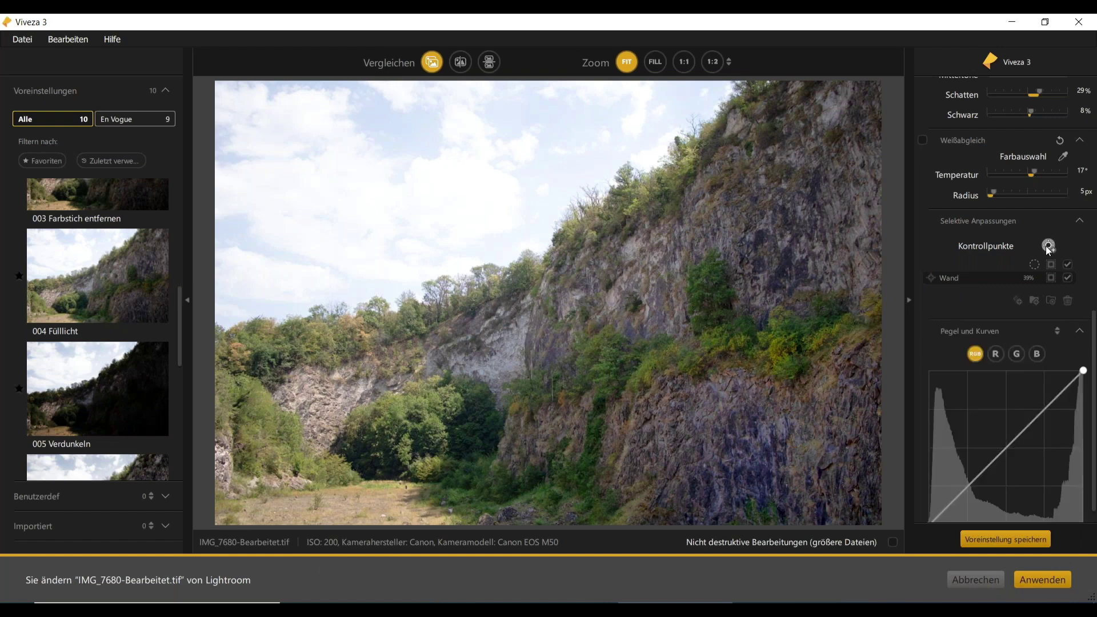
left_click(370, 471)
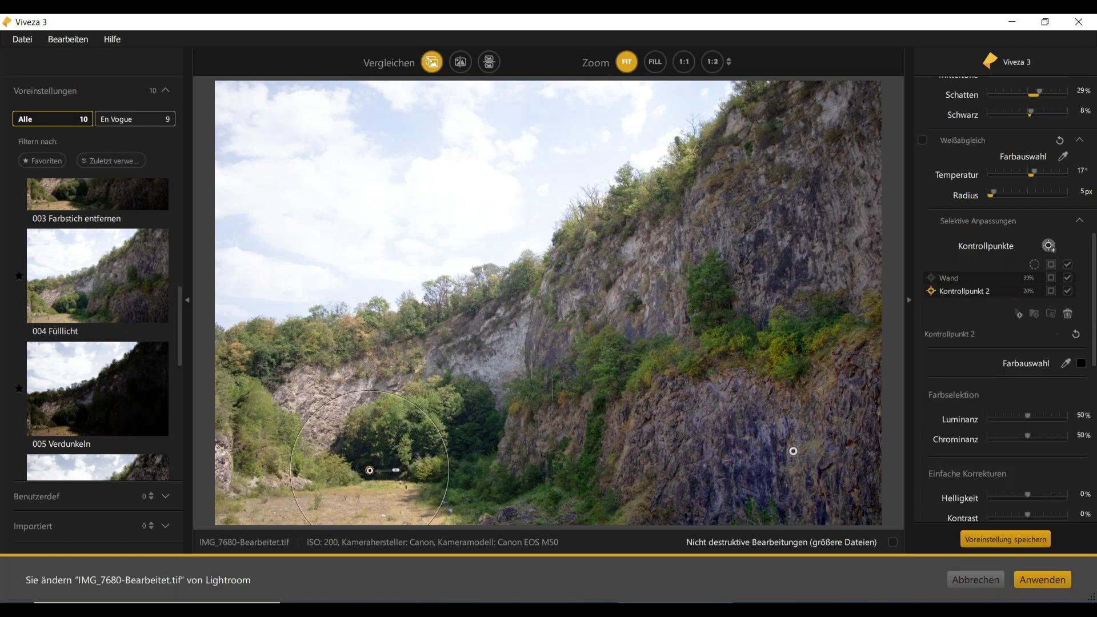
left_click(1051, 290)
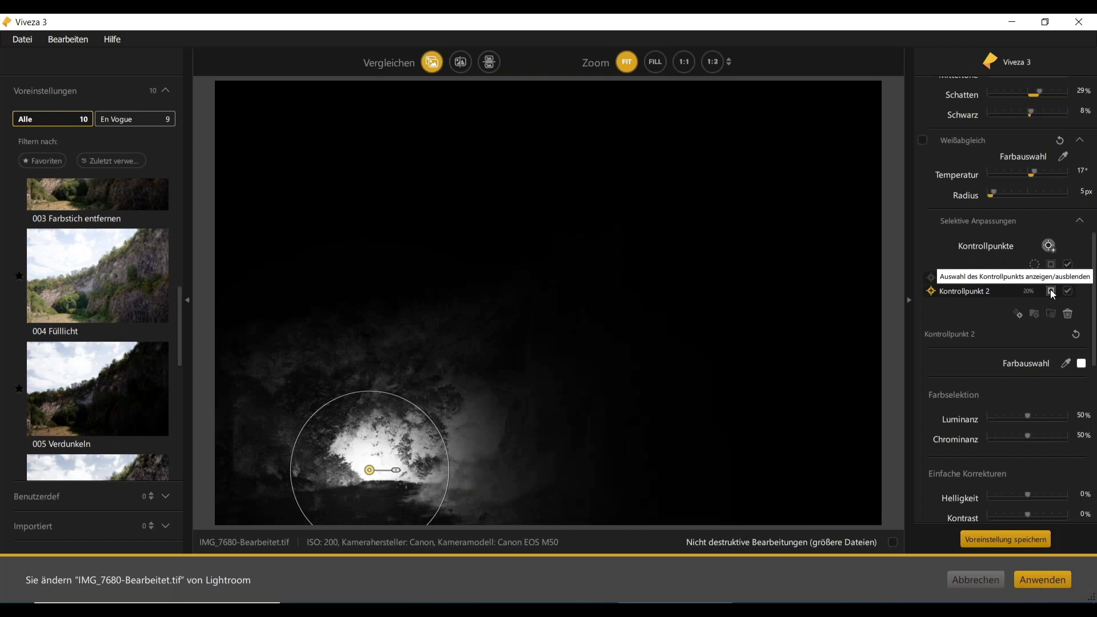
Rename the second control point as Baum
left_click(962, 290)
type("Baum")
key("Return")
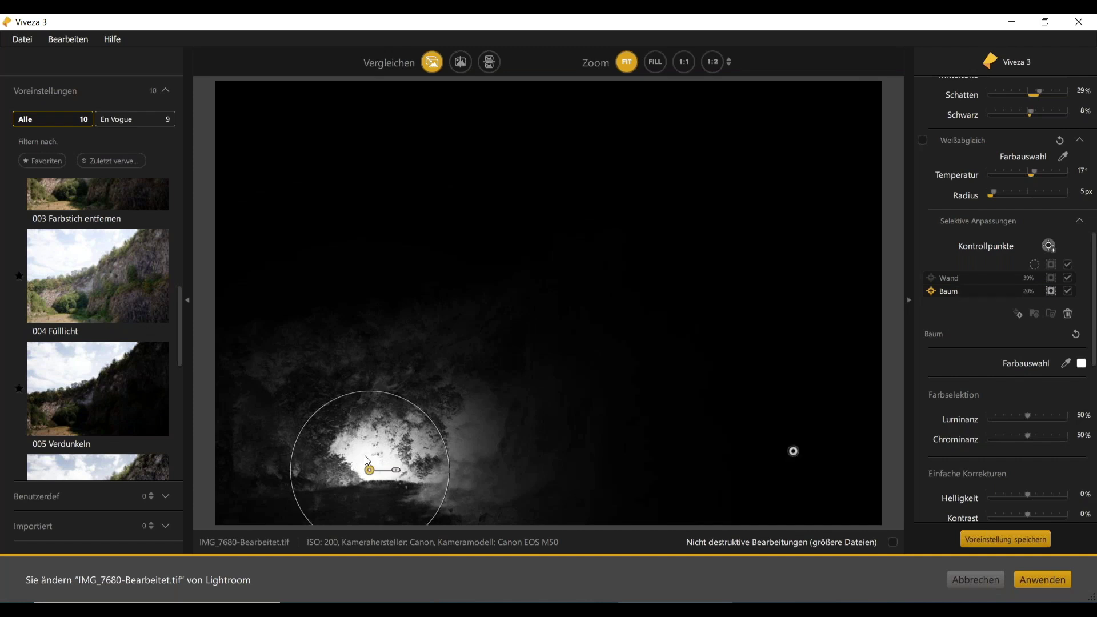
Move the Baum control point slightly up into the dark trees and set its Luminanz selectivity to 81% using the mask view
mouse_move(369, 470)
left_mouse_down()
mouse_move(368, 454)
mouse_move(396, 444)
mouse_move(409, 390)
mouse_move(502, 275)
mouse_move(470, 406)
mouse_move(527, 377)
mouse_move(377, 469)
mouse_move(368, 454)
mouse_move(375, 468)
left_mouse_up()
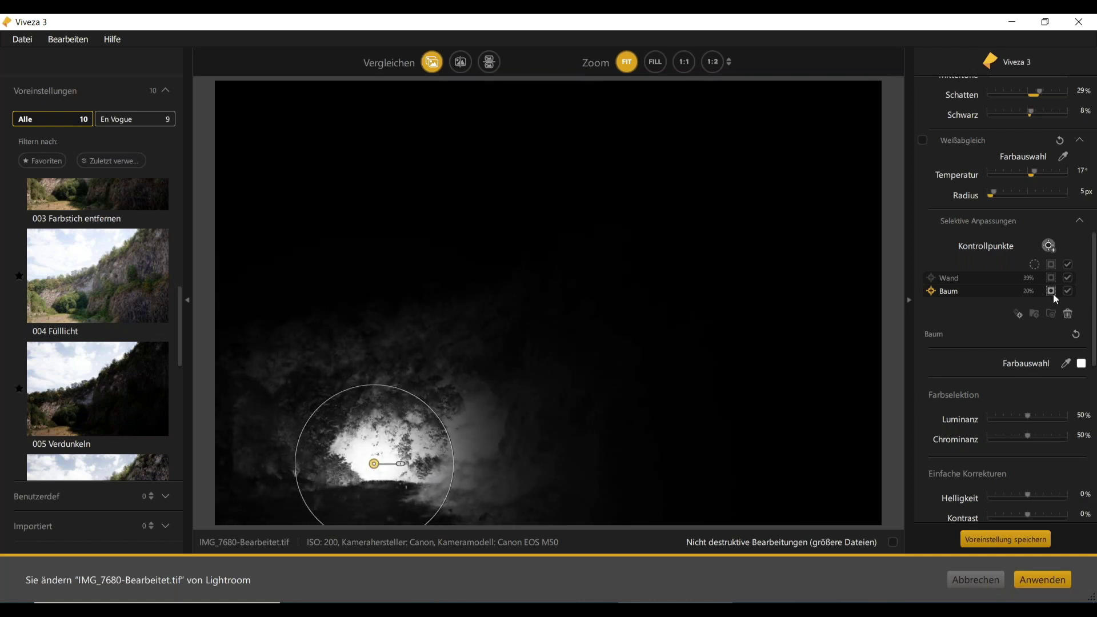
left_click(1051, 293)
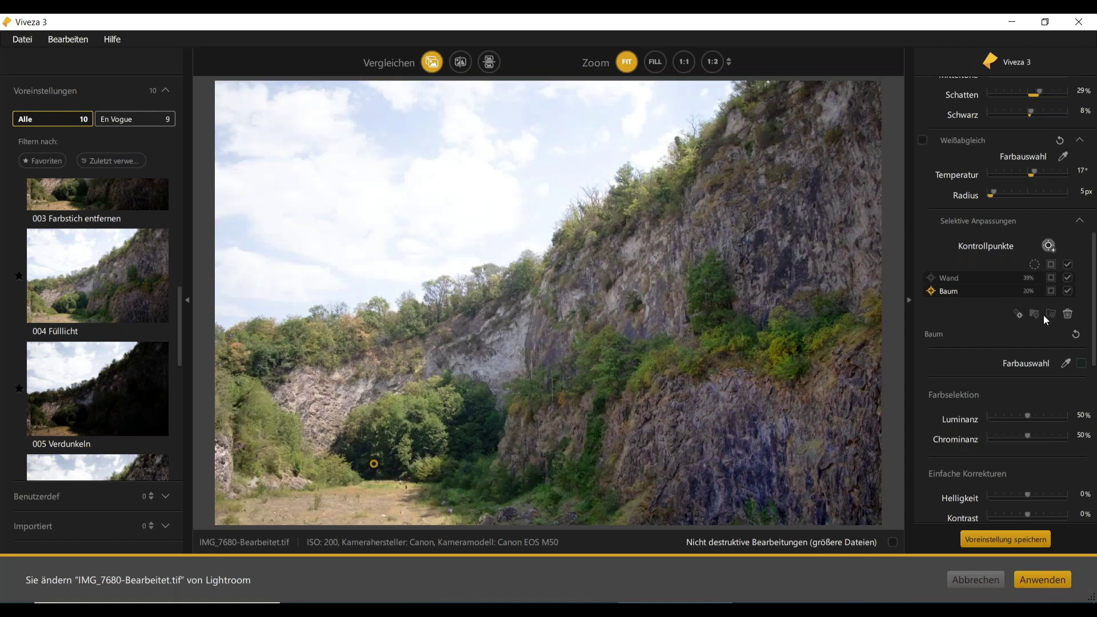
left_click(1051, 290)
mouse_move(1026, 414)
left_mouse_down()
mouse_move(1010, 416)
mouse_move(1047, 418)
left_mouse_up()
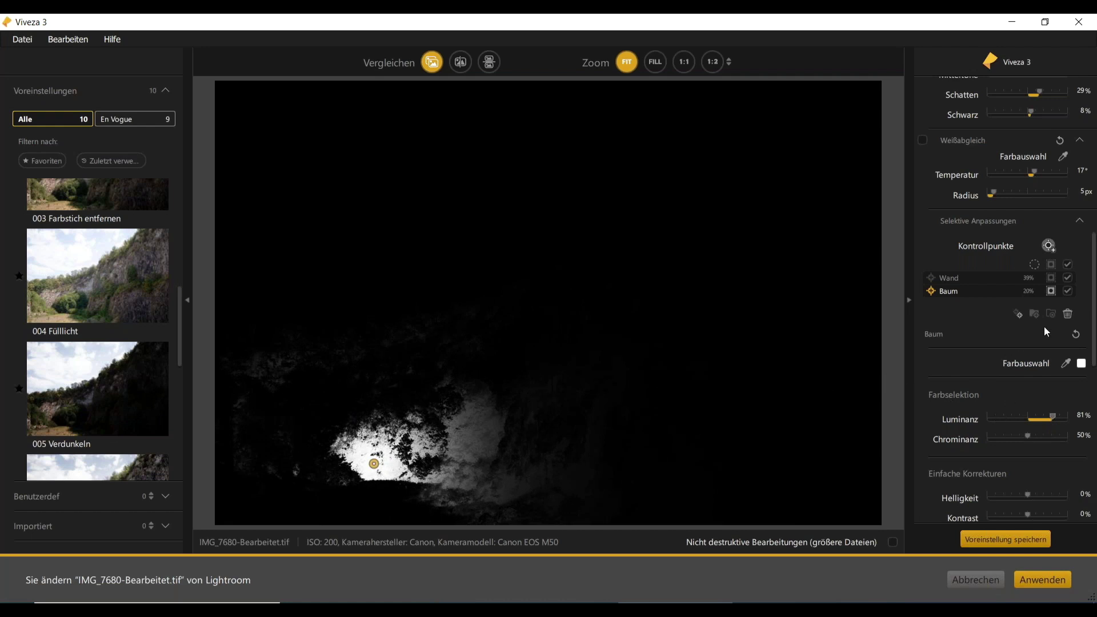
left_click(1051, 291)
Raise the Schatten value of the Baum control point to 27%
scroll(982, 393, "down", 3)
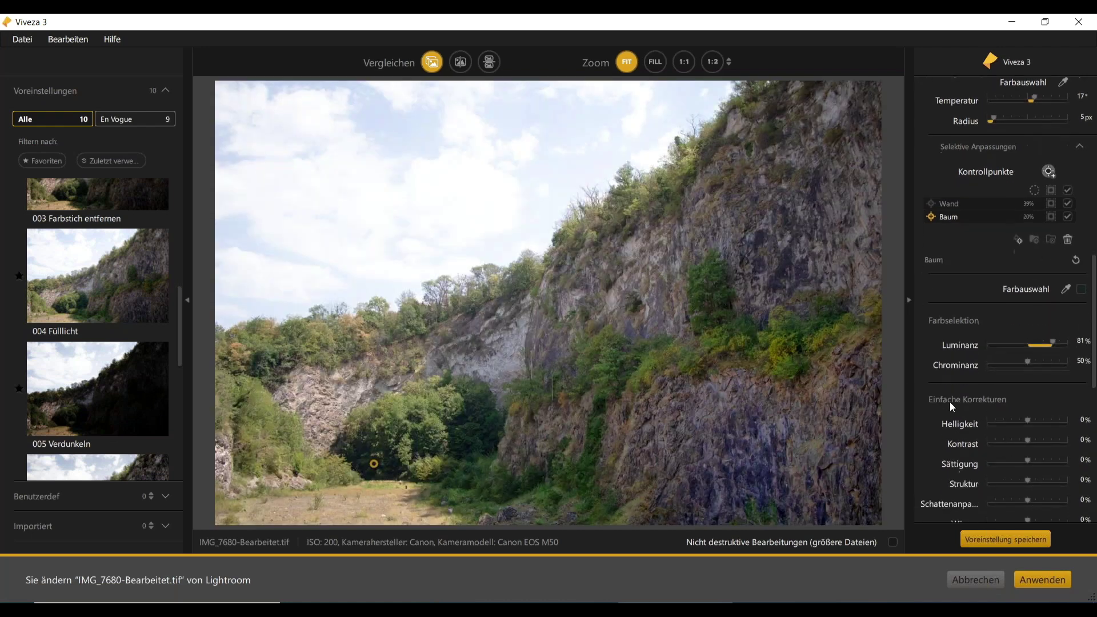
scroll(950, 403, "down", 2)
scroll(954, 394, "down", 3)
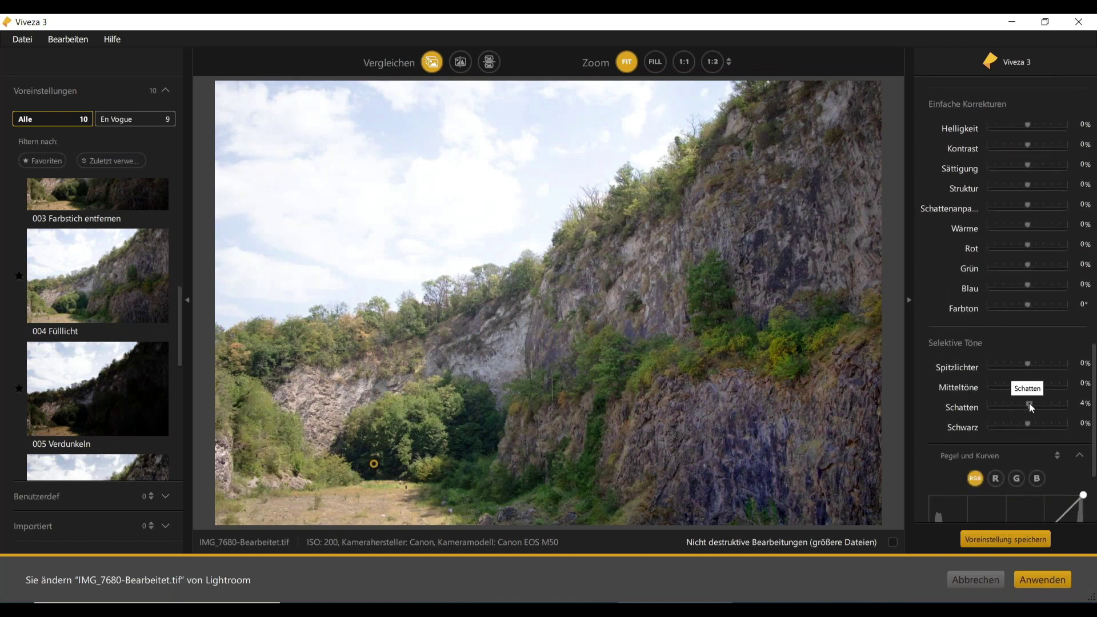
left_click_drag(1030, 403, 1038, 403)
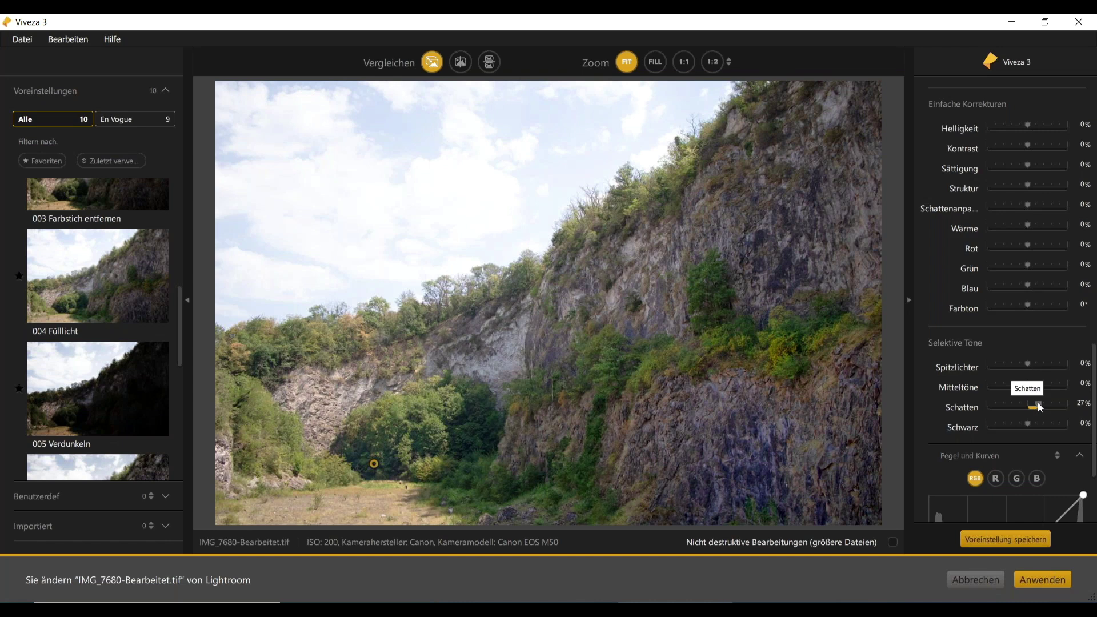
Switch the Baum control point's effect off and on again to compare the trees with and without it
scroll(1057, 272, "up", 5)
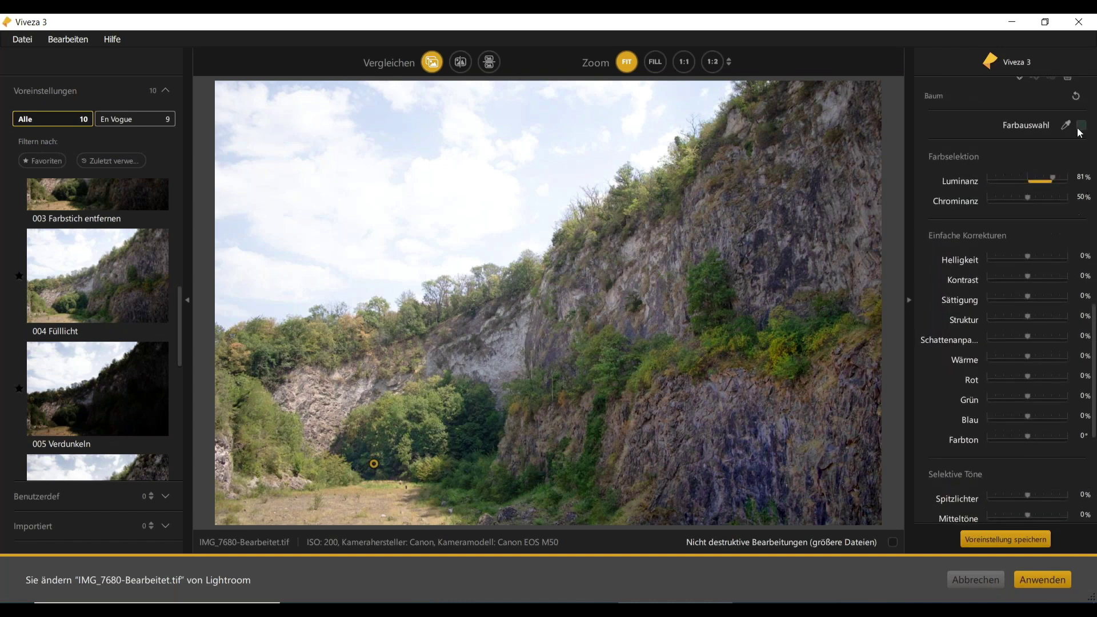
scroll(1082, 135, "up", 2)
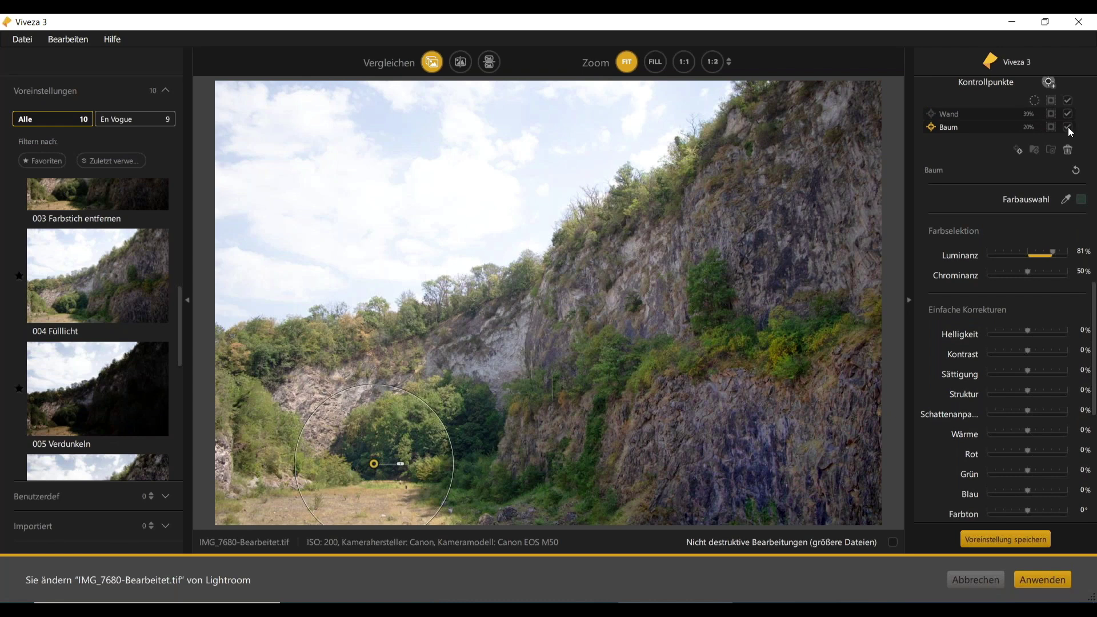
left_click(1068, 127)
scroll(1076, 190, "up", 2)
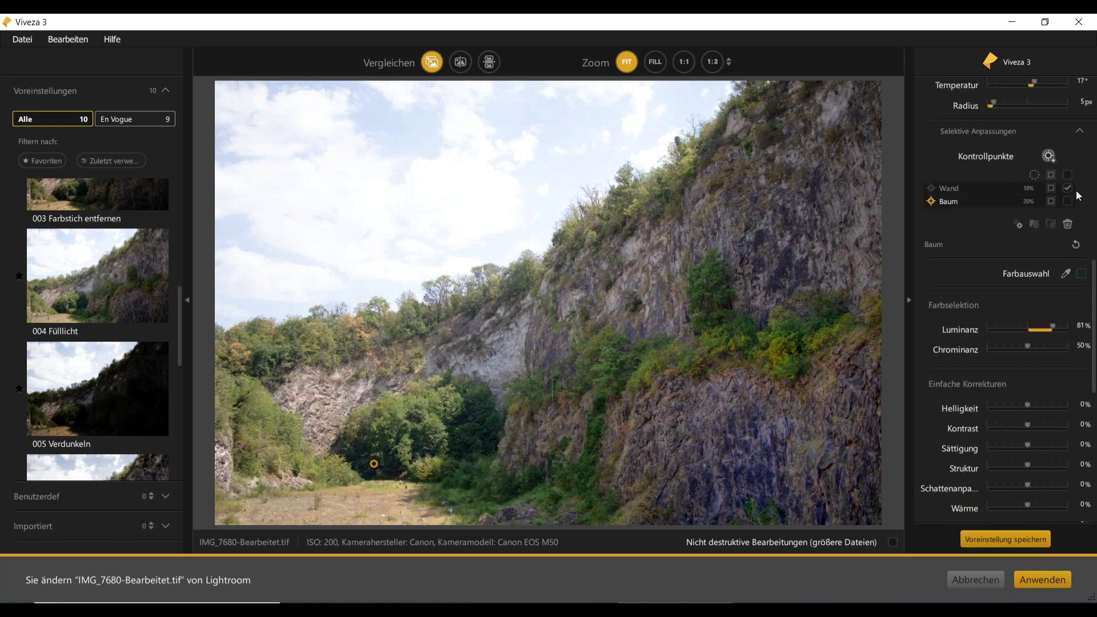
left_click(951, 187)
left_click(949, 202)
left_click(1068, 200)
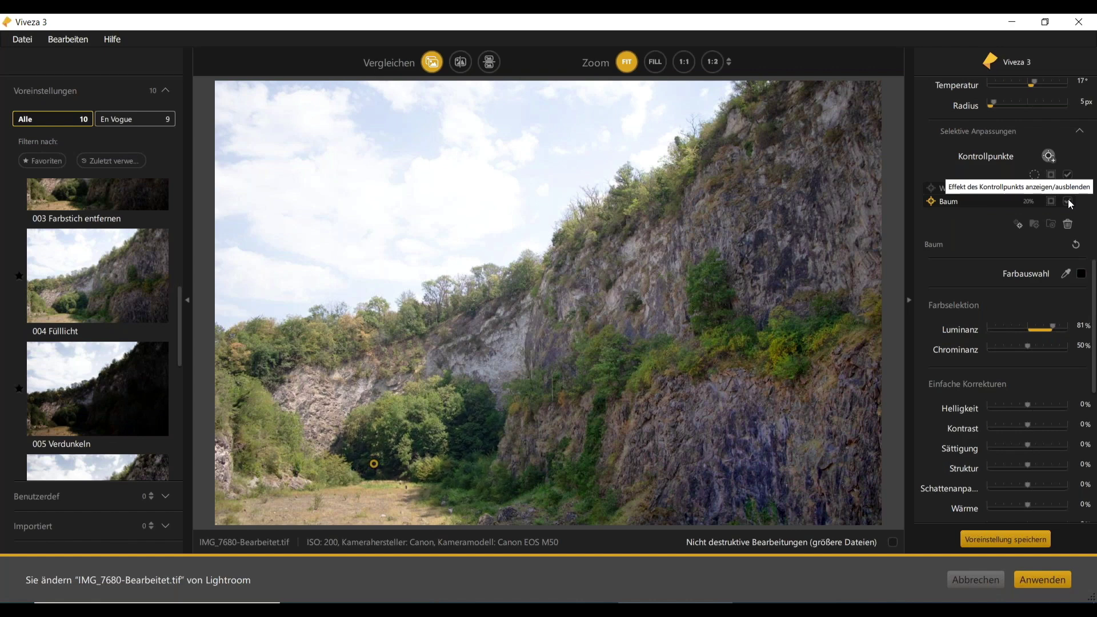
Set Wärme in the global adjustments to 47%
scroll(959, 292, "up", 10)
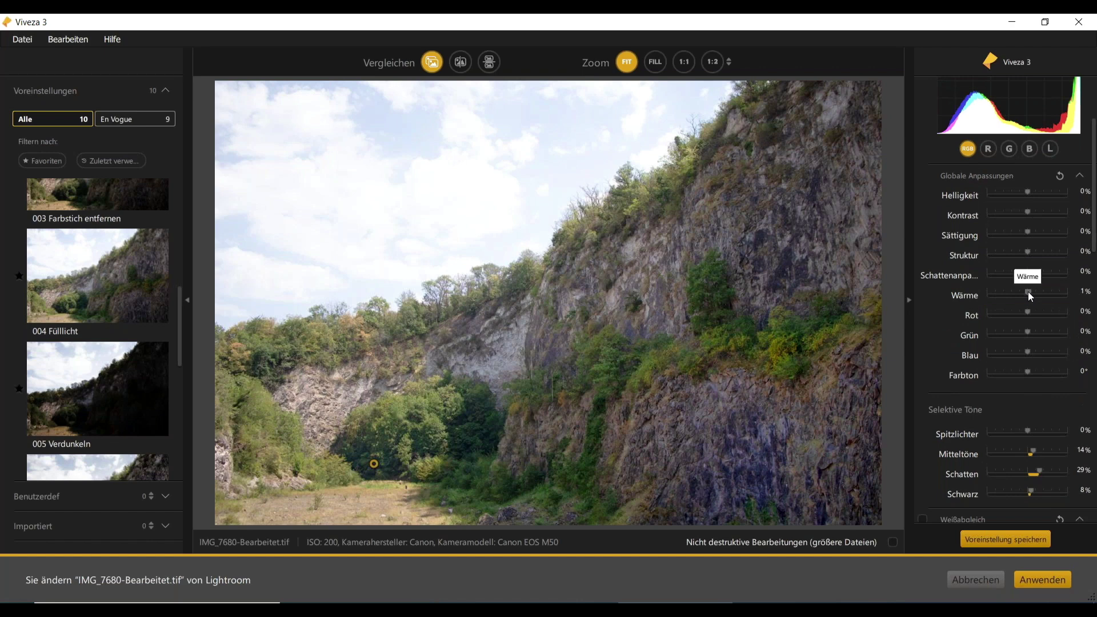
left_click_drag(1029, 292, 1046, 292)
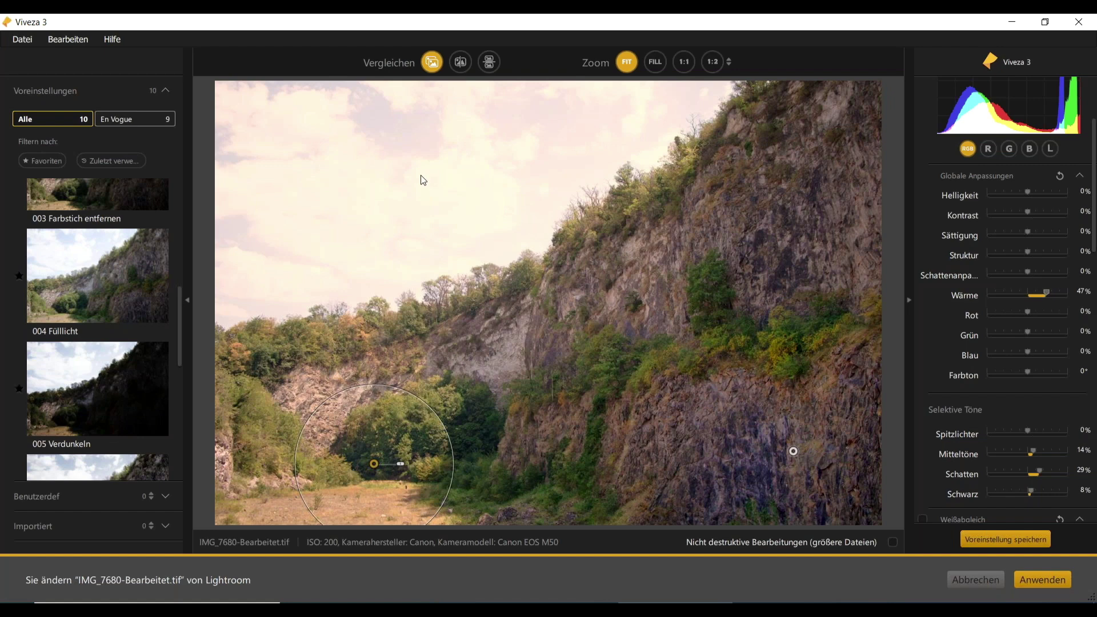
Place a third control point in the sky, display its selection mask and enlarge its radius to about 58%
scroll(966, 391, "down", 5)
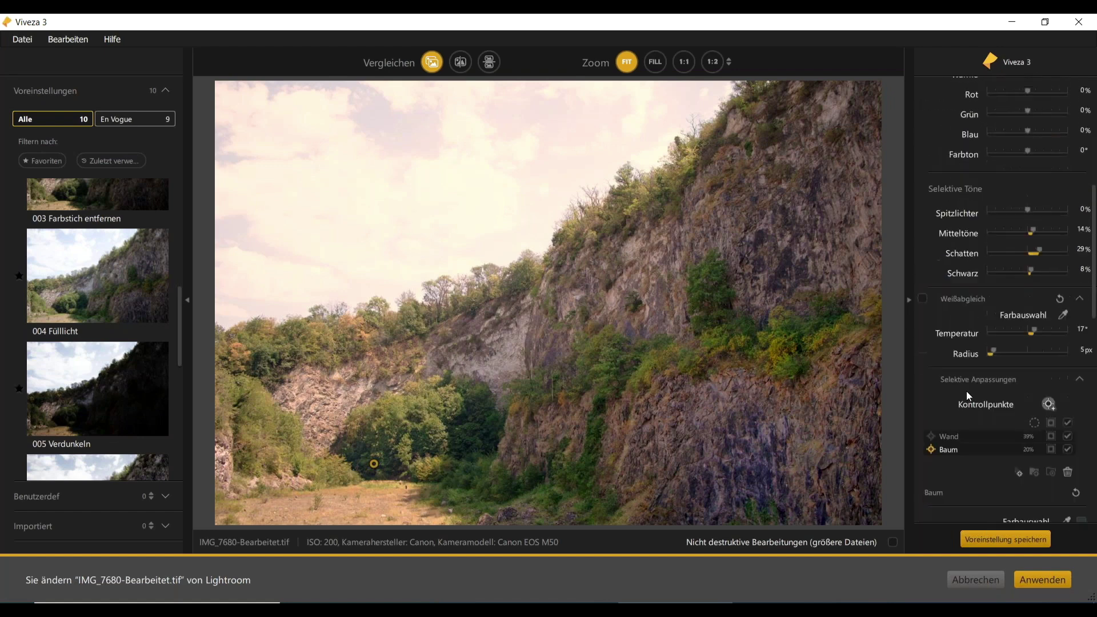
scroll(966, 391, "down", 5)
scroll(1041, 217, "up", 2)
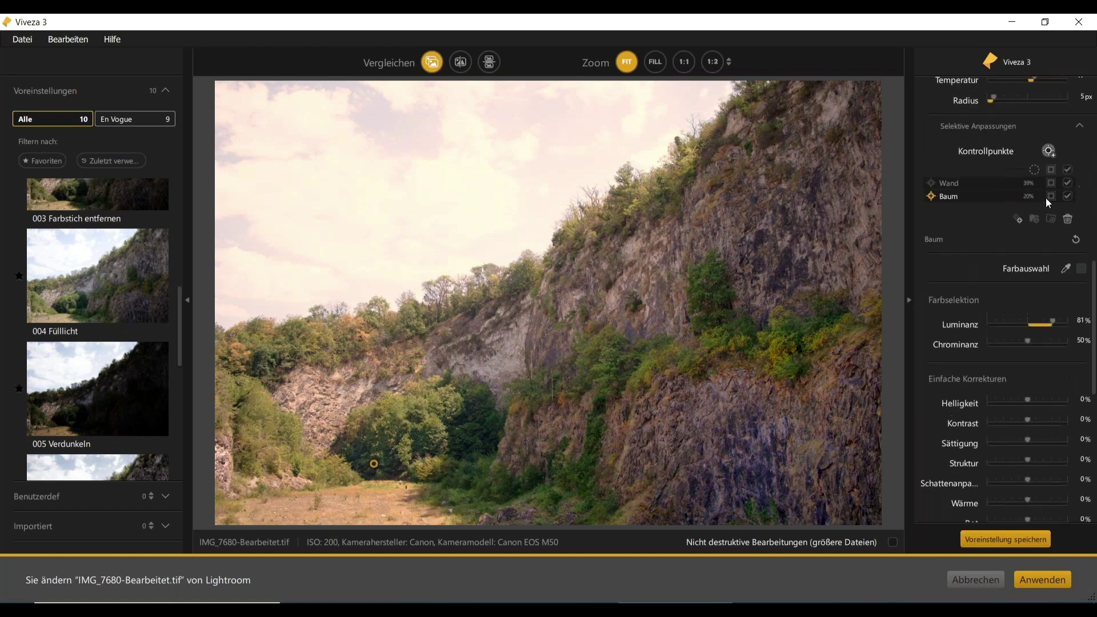
left_click(1047, 152)
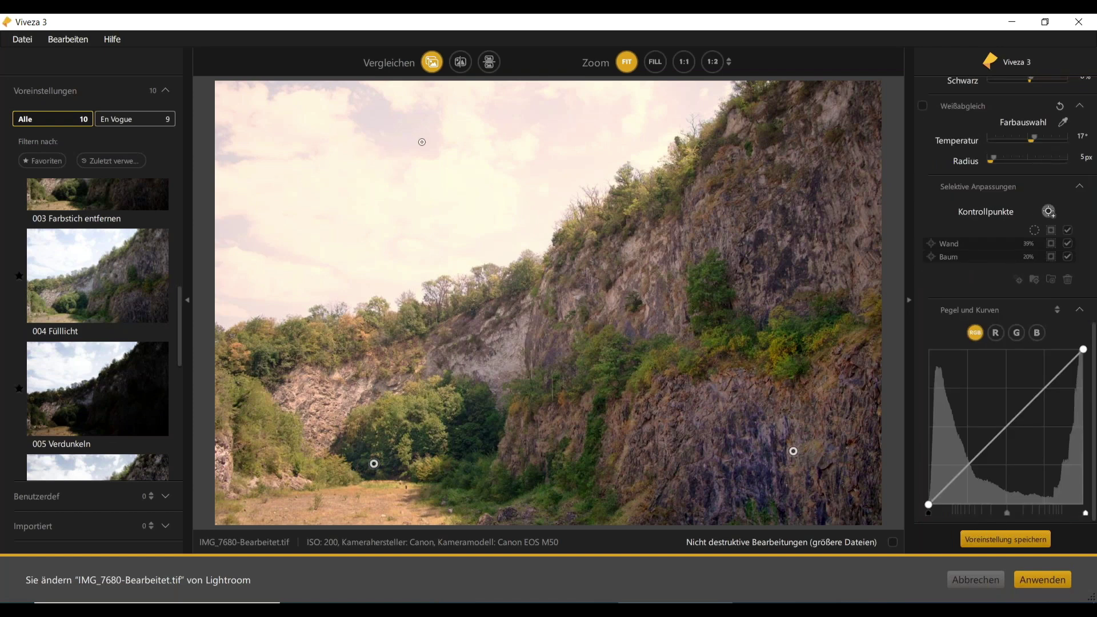
left_click(422, 142)
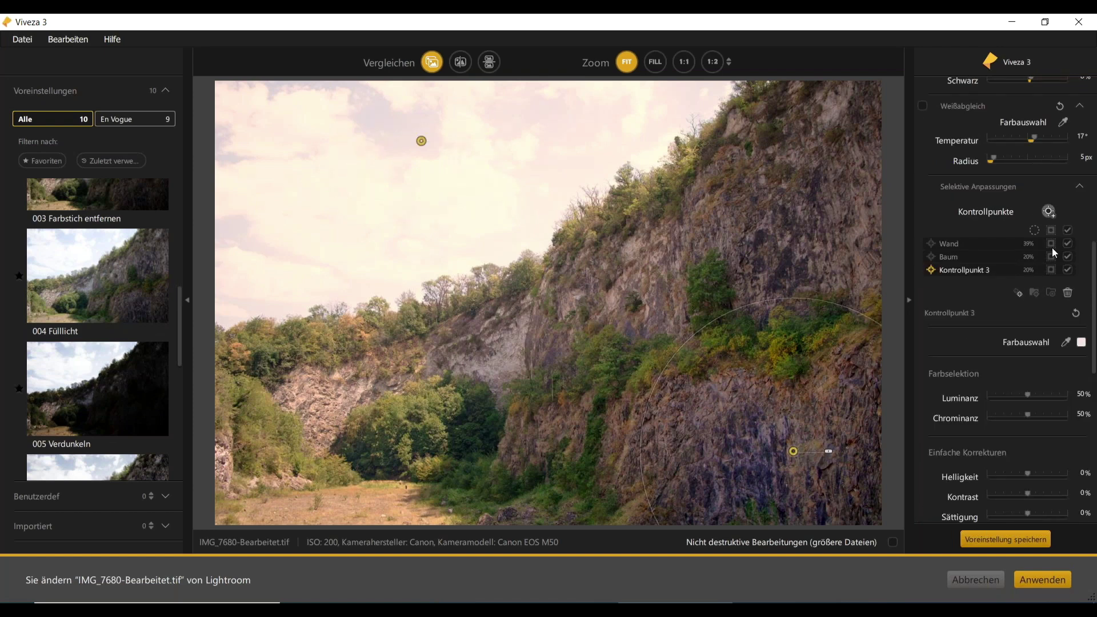
left_click(1052, 270)
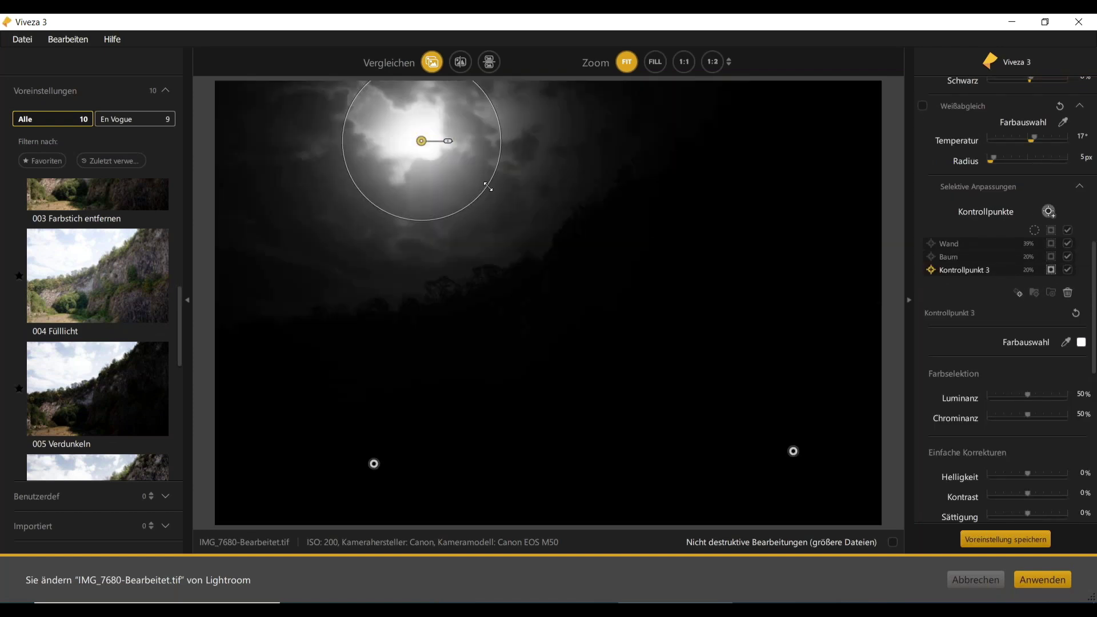
left_click_drag(489, 187, 610, 269)
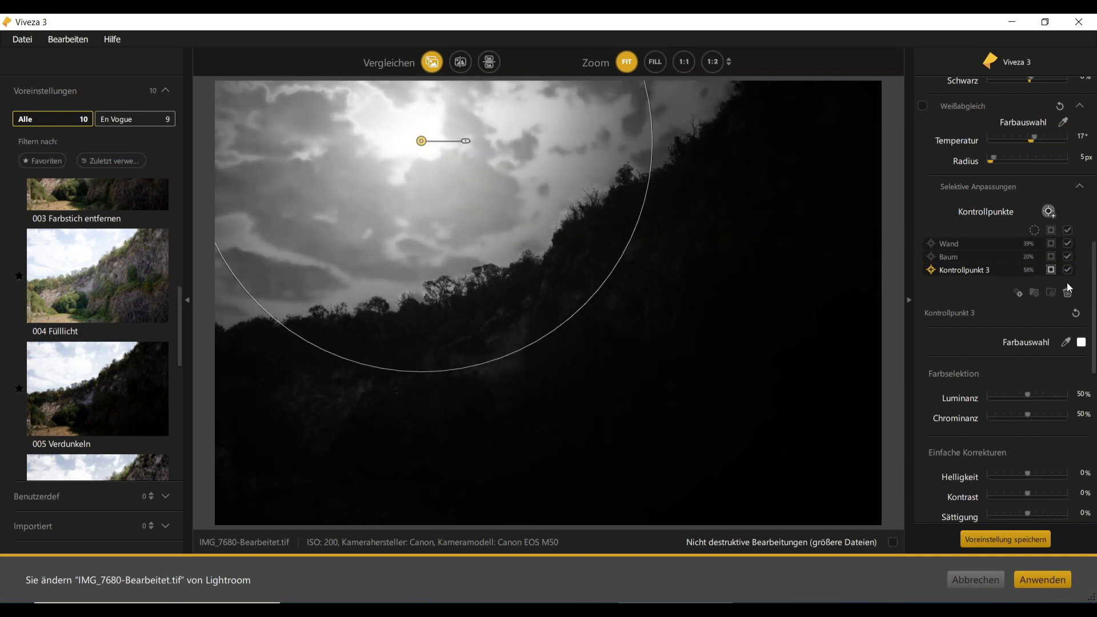
Rename the sky control point as Himmel and hide its selection mask
mouse_move(934, 270)
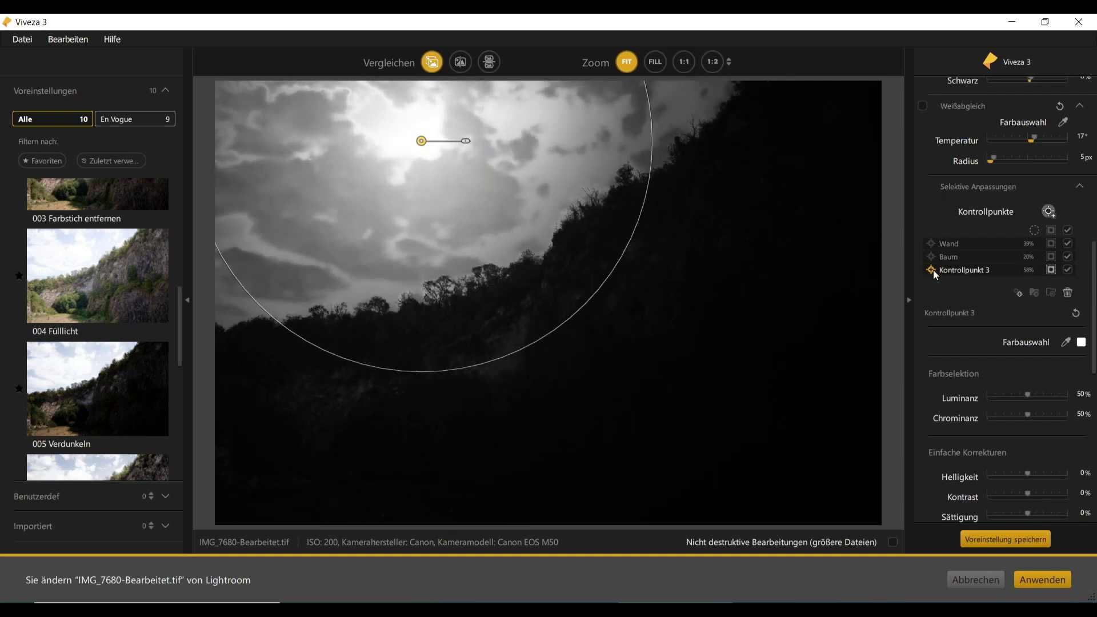
double_click(969, 270)
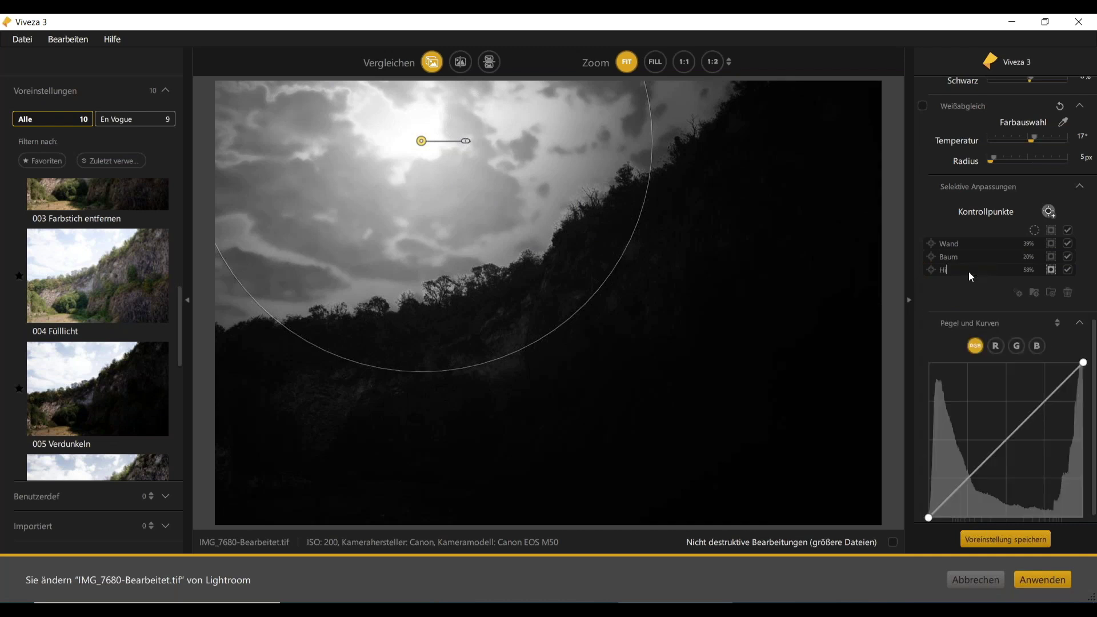
type("Himmel")
key("Return")
mouse_move(1049, 272)
scroll(997, 315, "down", 1)
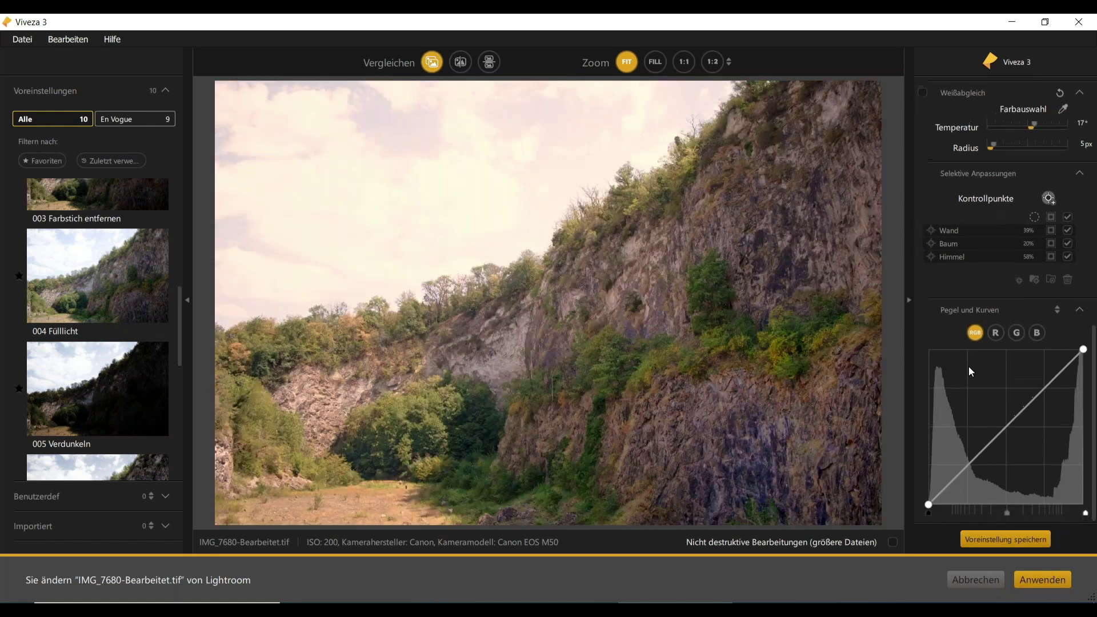
Set the Himmel point's Luminanz to 48%, Helligkeit to -21% and Wärme to -44%, and widen its radius down to the trees
left_click(960, 264)
scroll(967, 393, "down", 5)
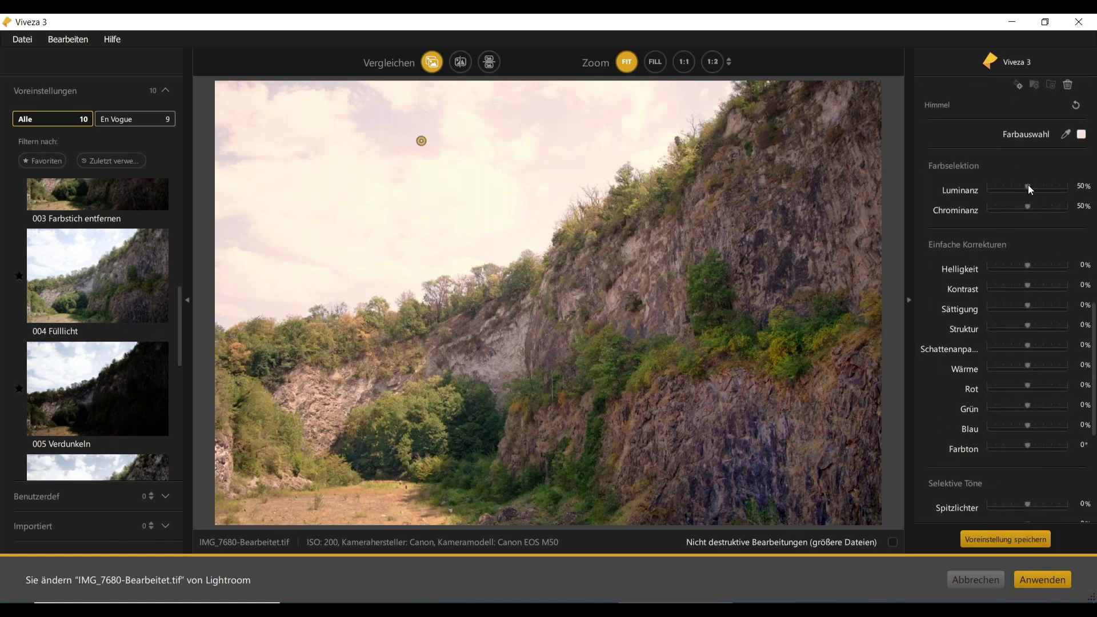
left_click_drag(1031, 186, 1025, 185)
left_click_drag(1029, 266, 1021, 267)
left_click(1028, 368)
left_click_drag(1029, 366, 1010, 369)
left_click_drag(618, 296, 678, 343)
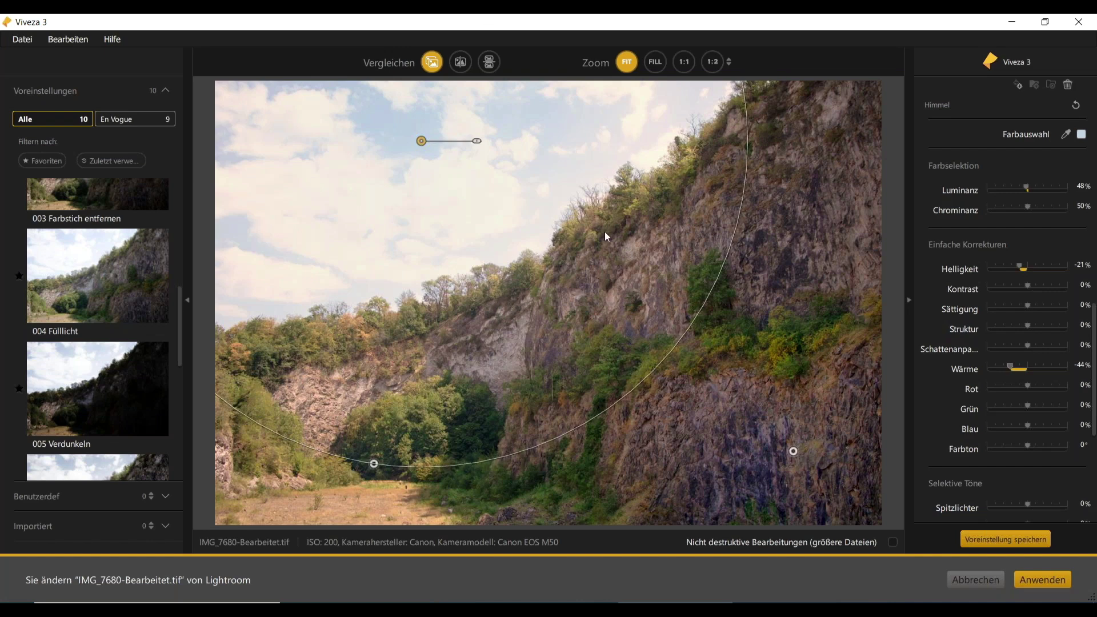
Compare the photo including the sky correction with the original by repeatedly switching between before and after
left_click(437, 65)
left_click(437, 65)
left_click(436, 65)
left_click(436, 64)
left_click(436, 64)
left_click(436, 64)
left_click(436, 65)
left_click(436, 64)
left_click(436, 64)
left_click(436, 65)
left_click(436, 65)
left_click(436, 64)
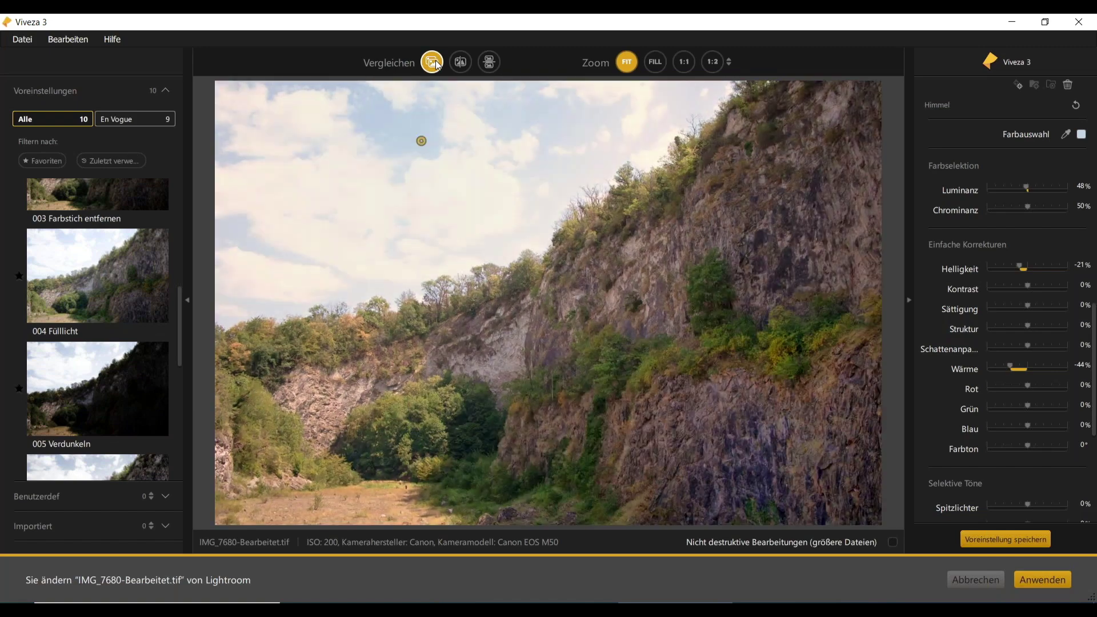
left_click(436, 64)
left_click(437, 65)
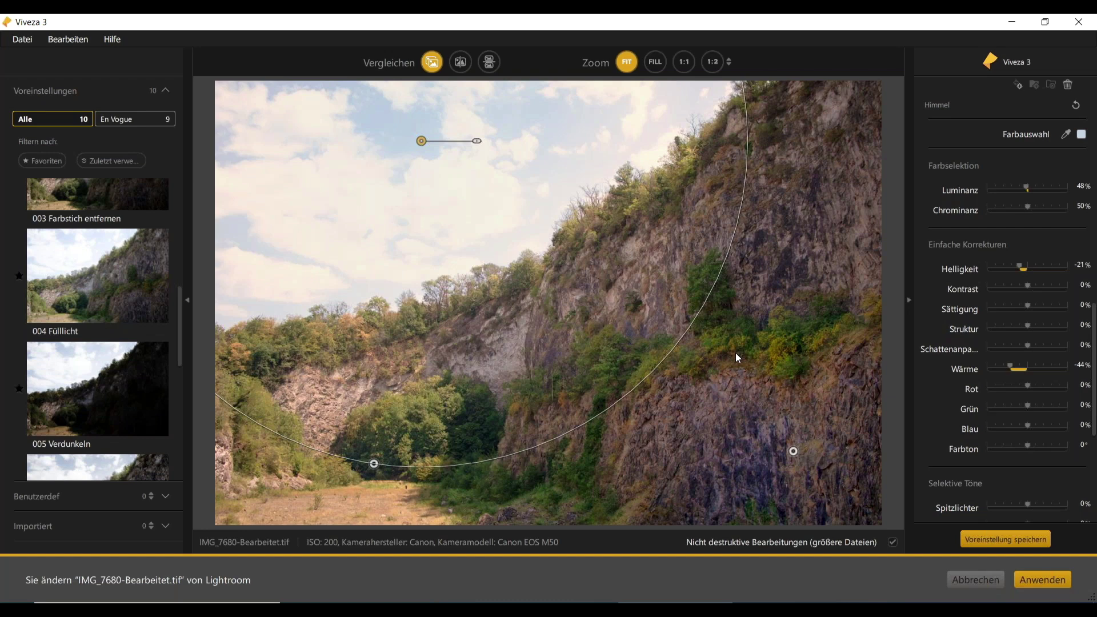
Save the current settings including the control points as a custom preset named Steinbruch
left_click(995, 538)
type("Steinbruch")
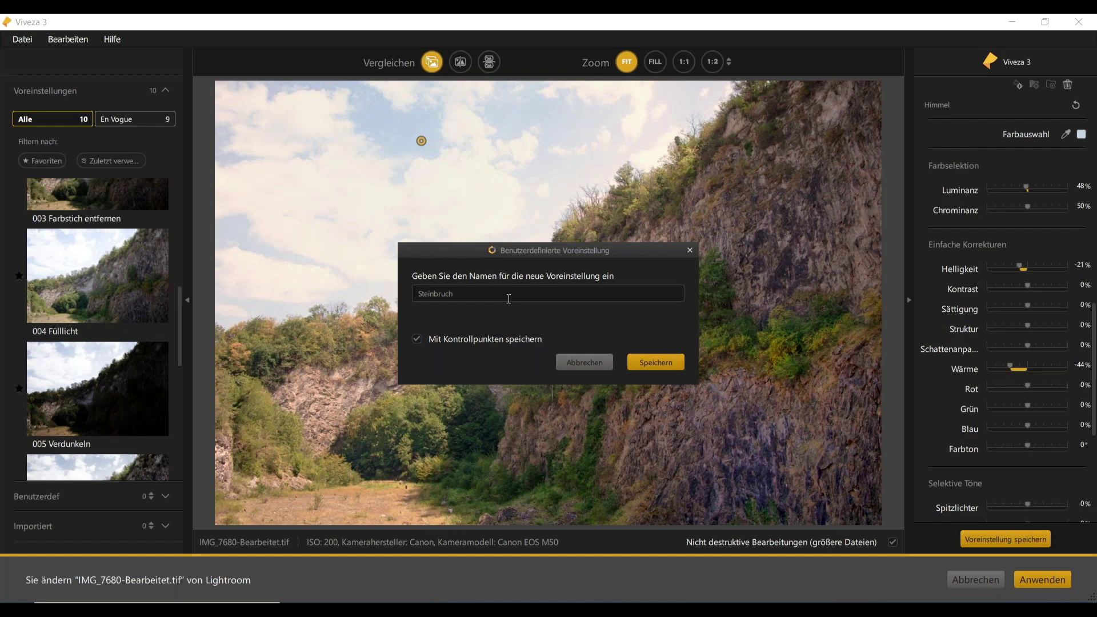
left_click(657, 363)
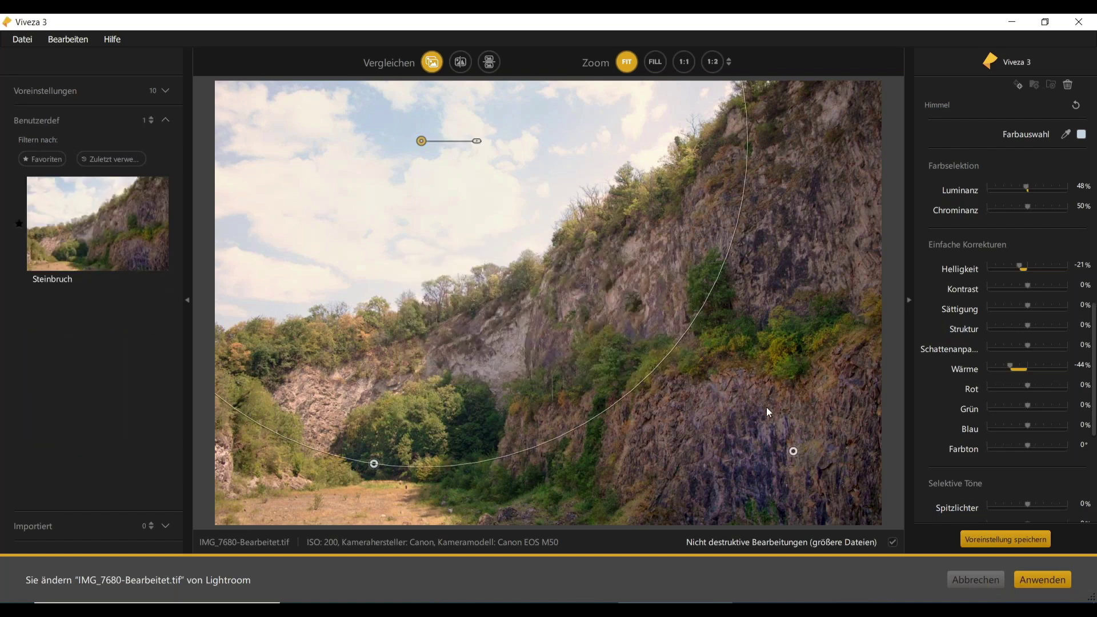
Apply the Viveza edits, return to Lightroom Classic and view the original IMG_7680.dng before reselecting the edited TIFF
left_click(1039, 581)
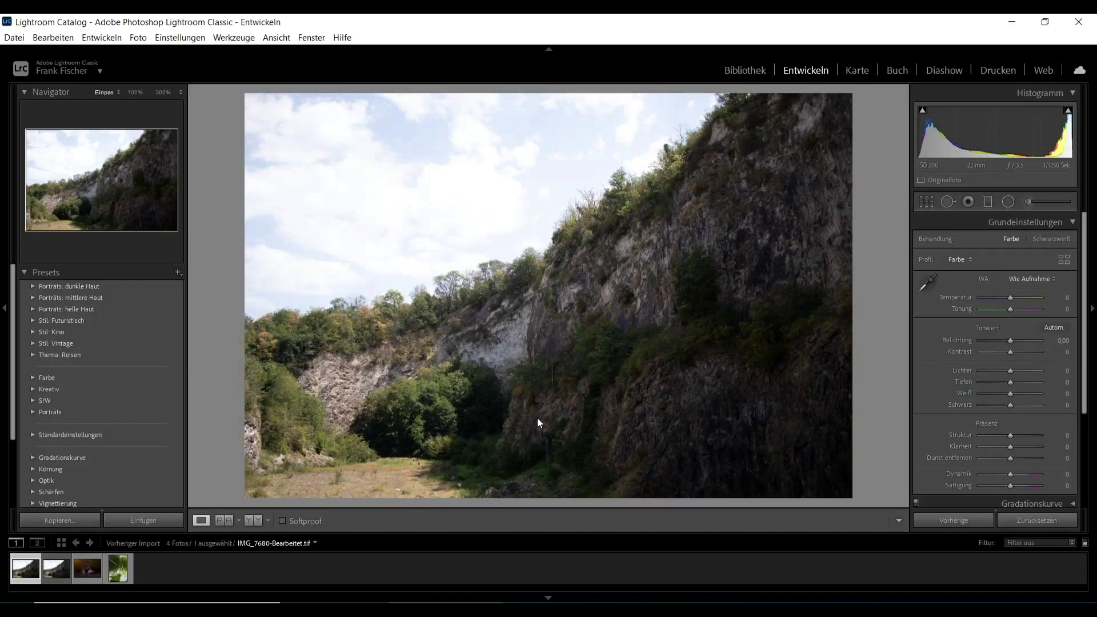
left_click(56, 569)
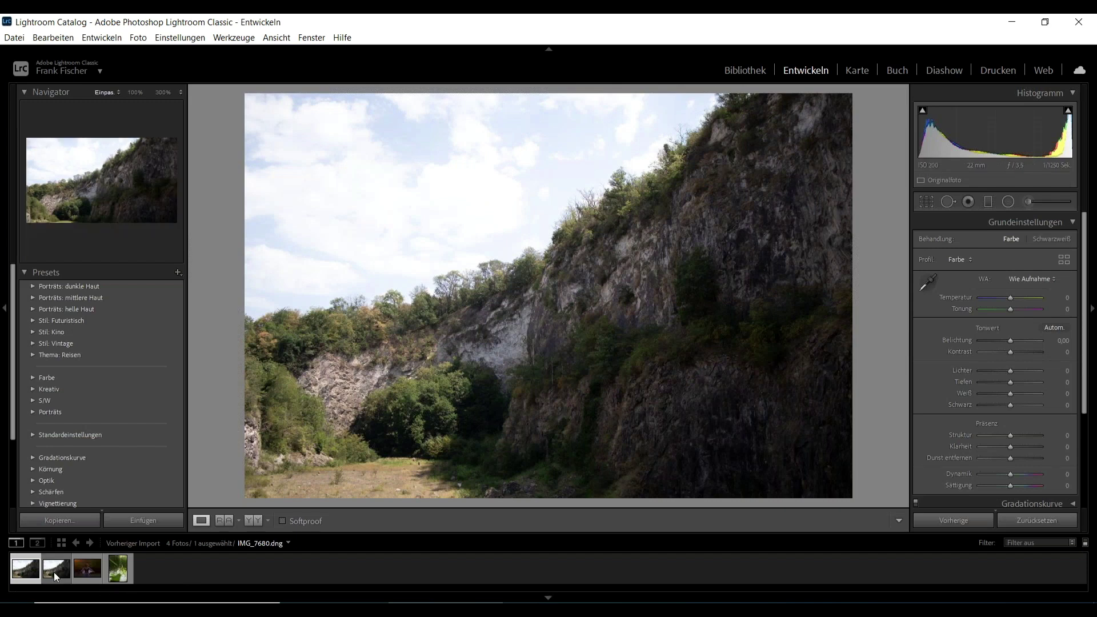
left_click(17, 576)
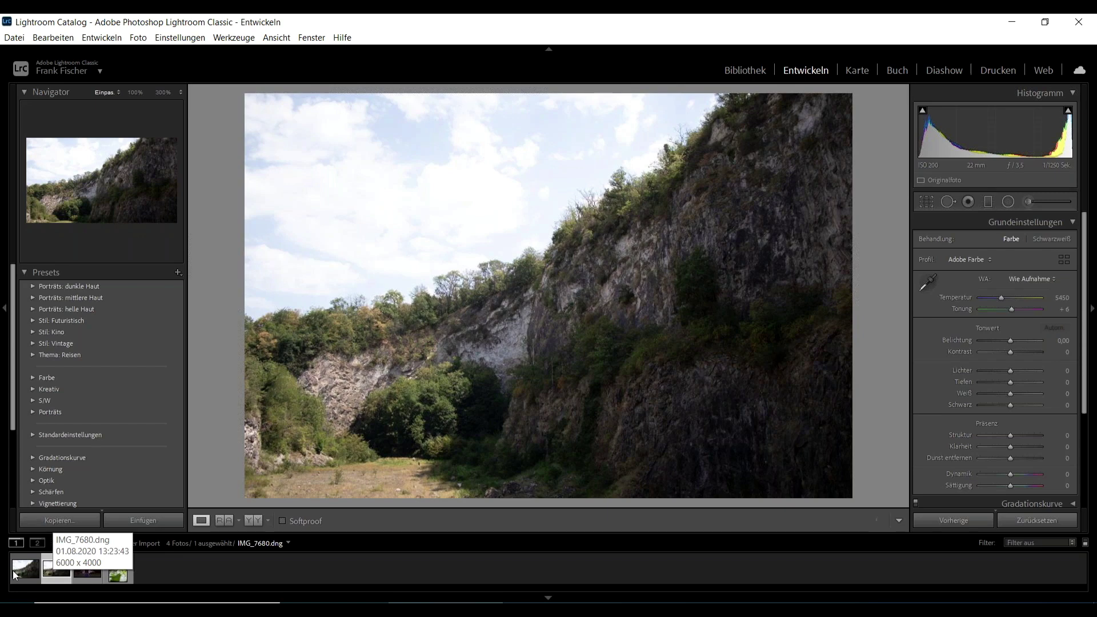
Open the edited quarry TIFF from Lightroom Classic in Color Efex Pro 4 and continue in demo mode
right_click(24, 571)
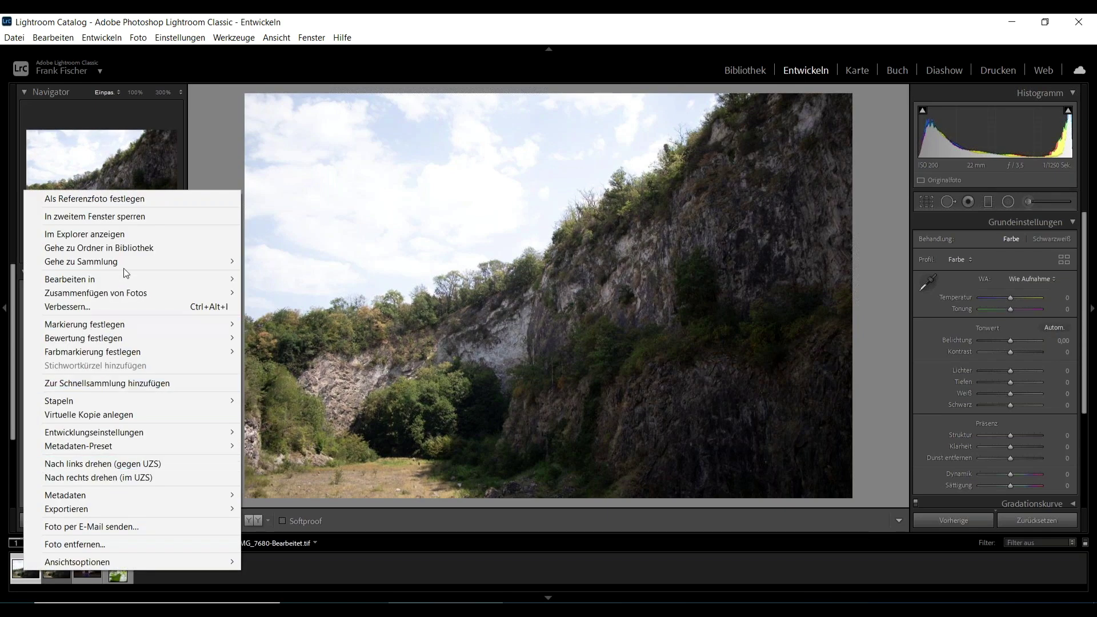
mouse_move(125, 282)
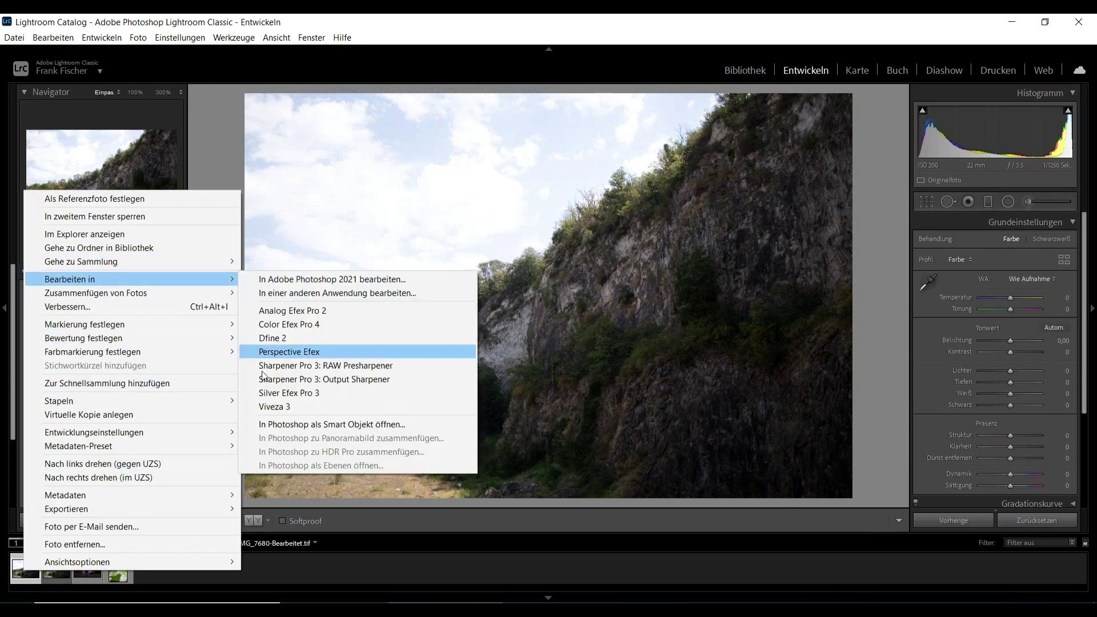
left_click(317, 326)
left_click(566, 391)
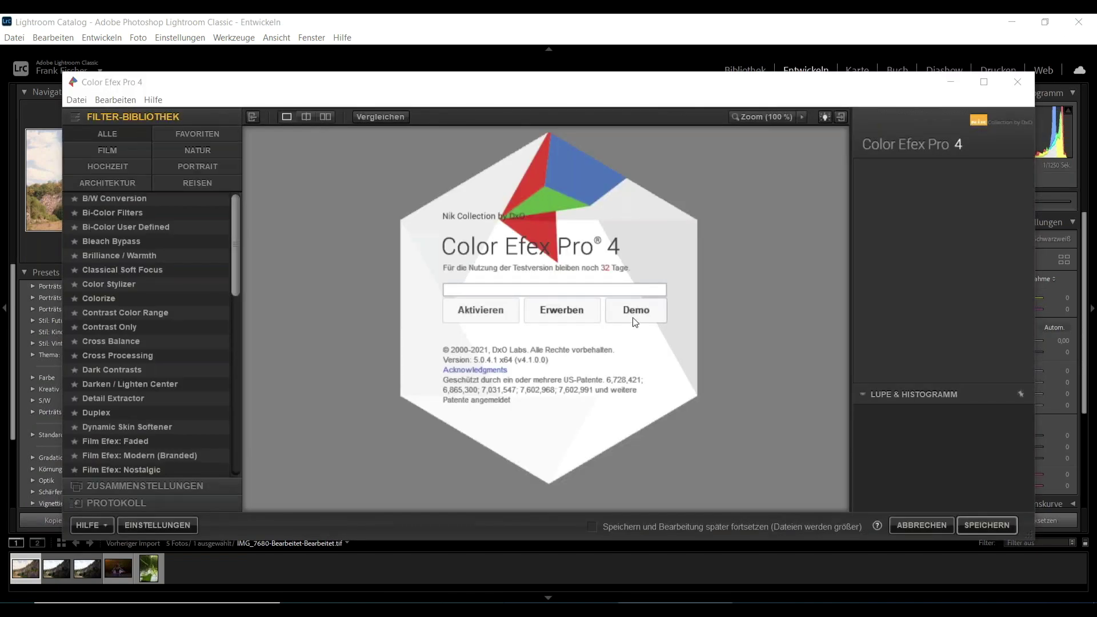
left_click(634, 319)
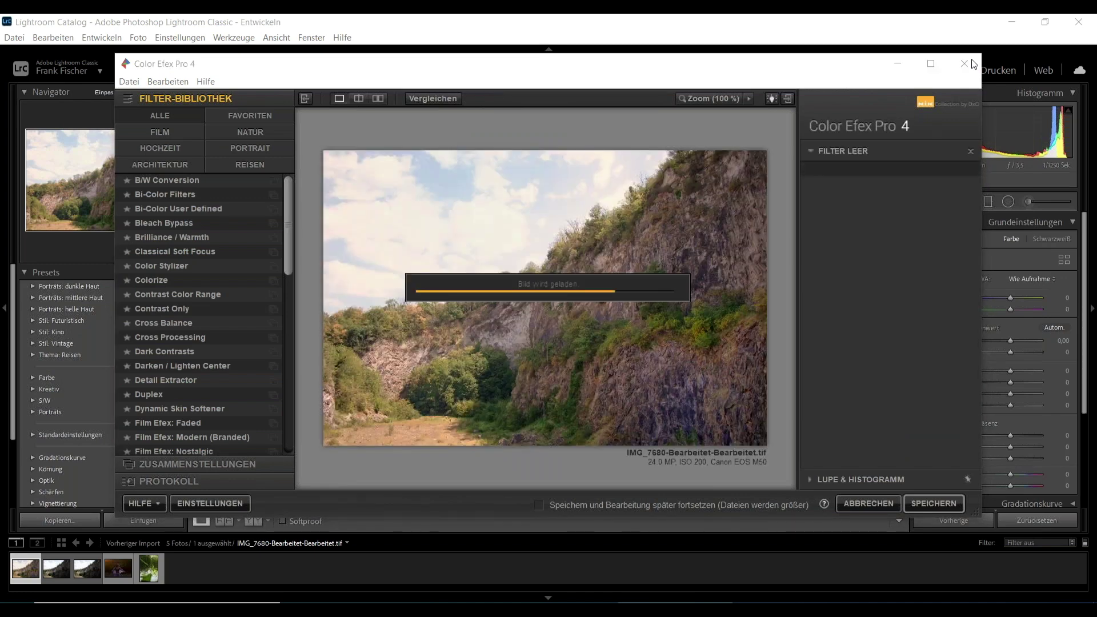
left_click(636, 355)
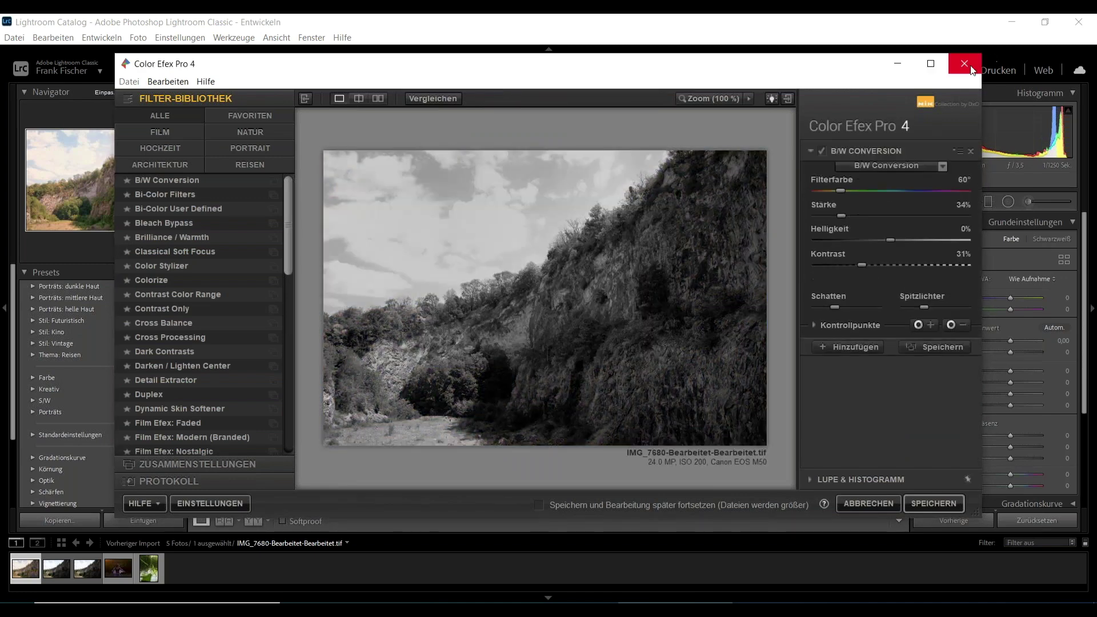
Close Color Efex Pro 4, reopen the edited quarry TIFF in it as a copy with Lightroom adjustments, and maximize the window
left_click(971, 67)
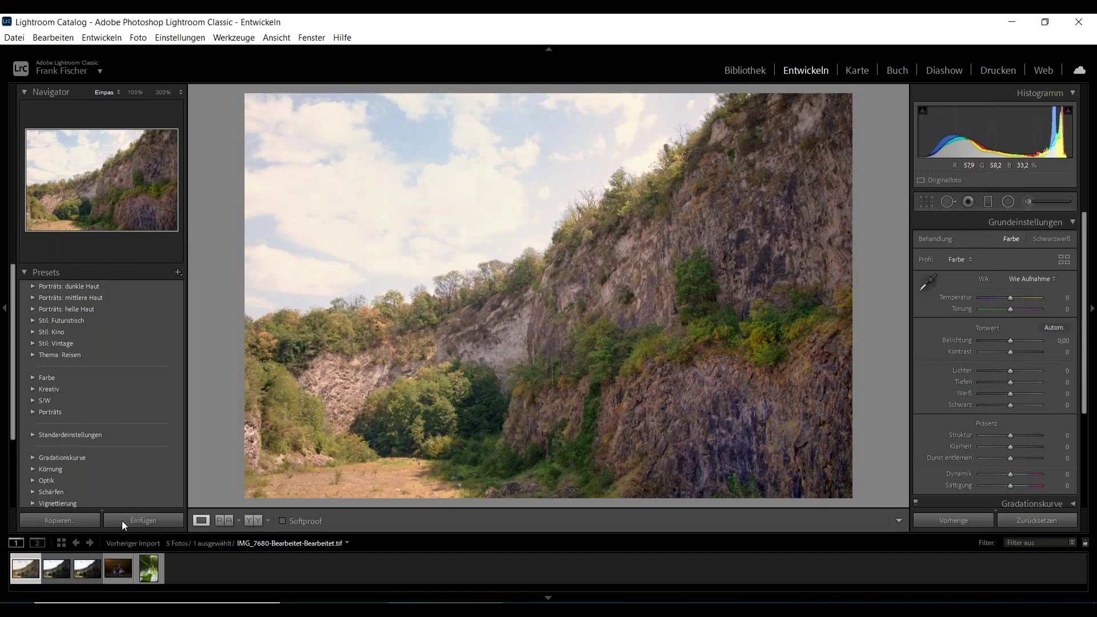
right_click(21, 578)
mouse_move(128, 285)
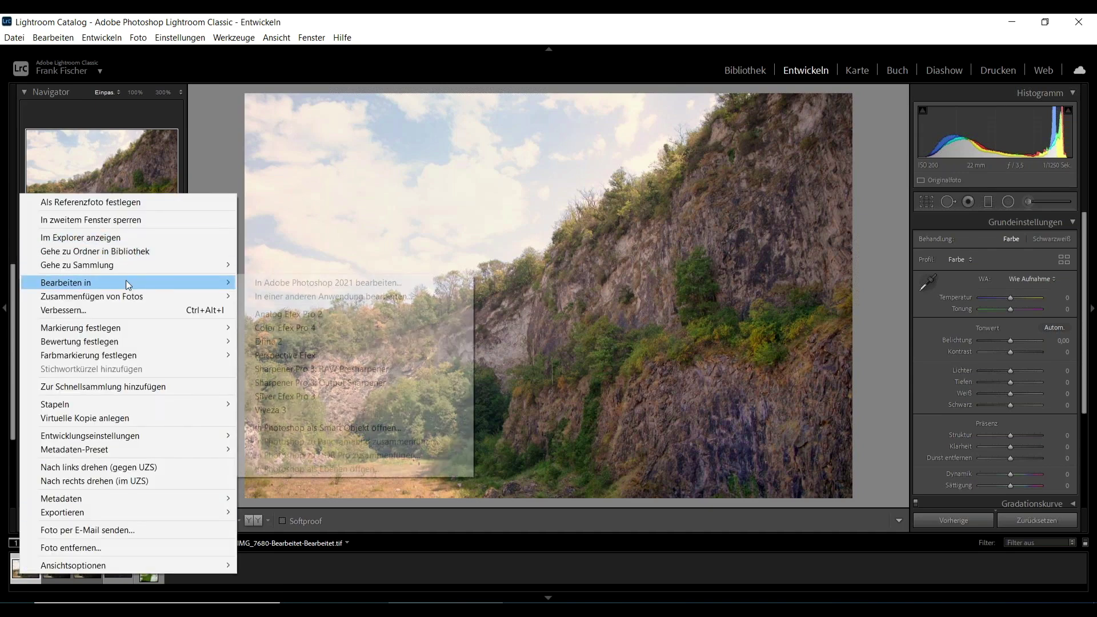
left_click(376, 327)
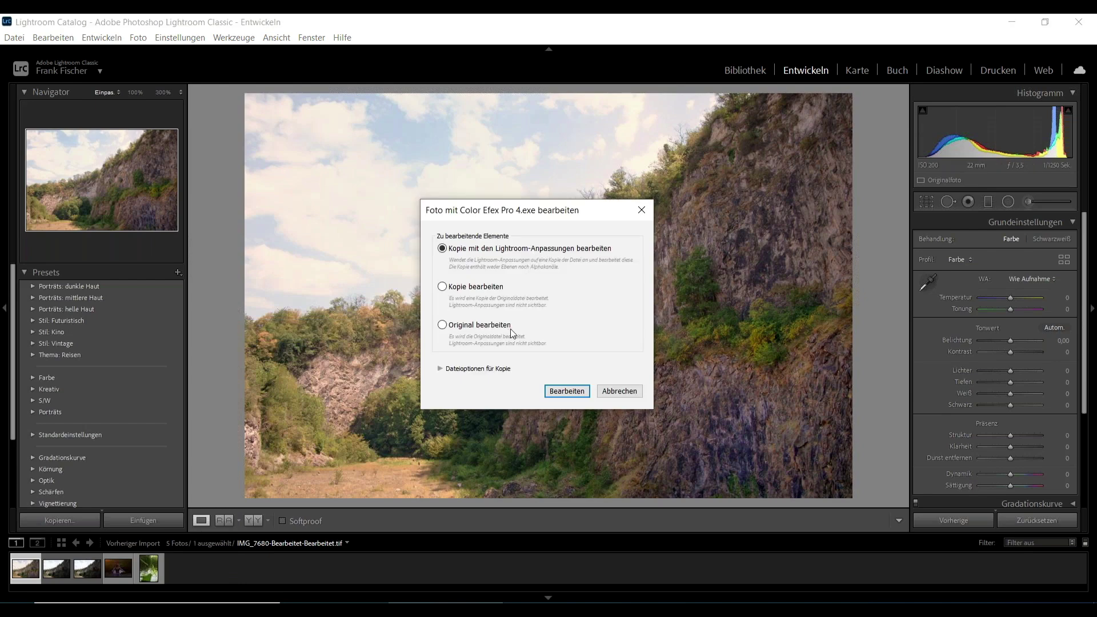
left_click(566, 393)
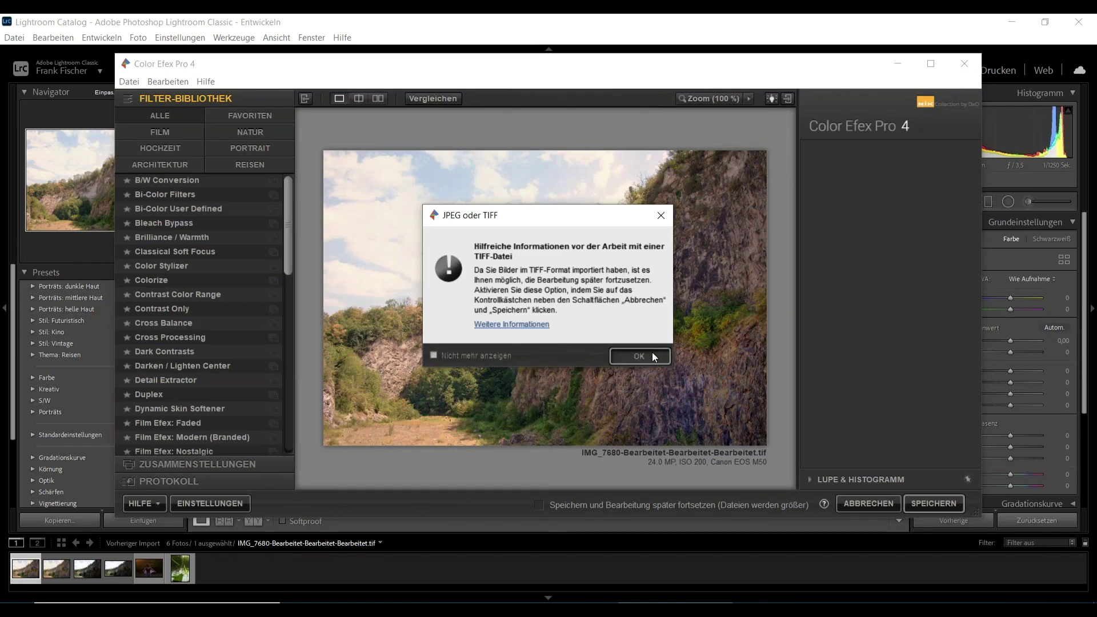
left_click(652, 353)
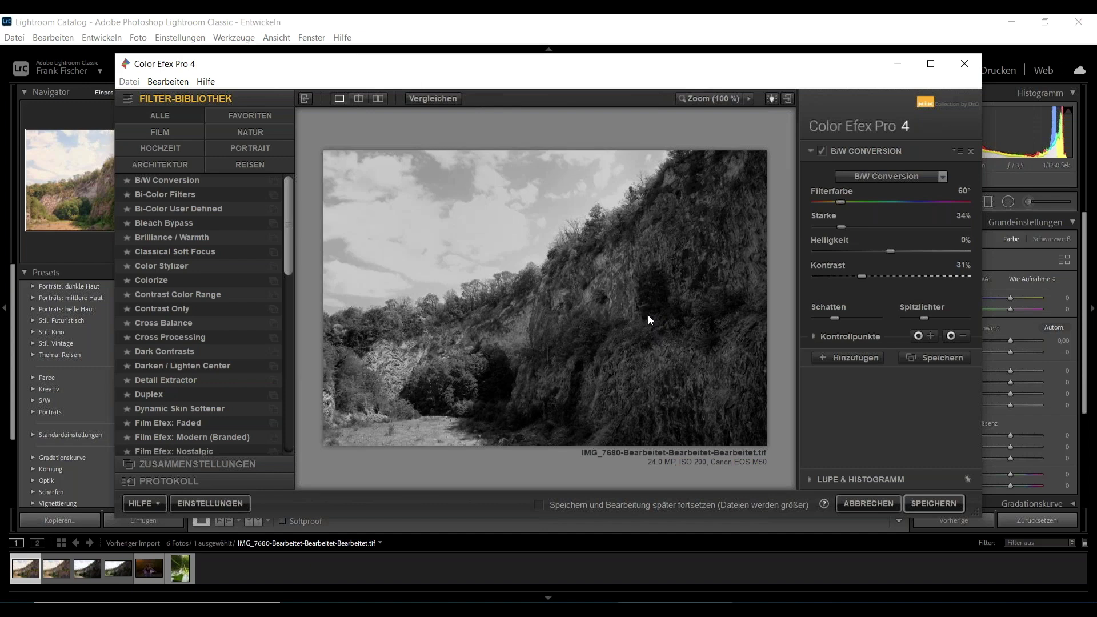
double_click(563, 66)
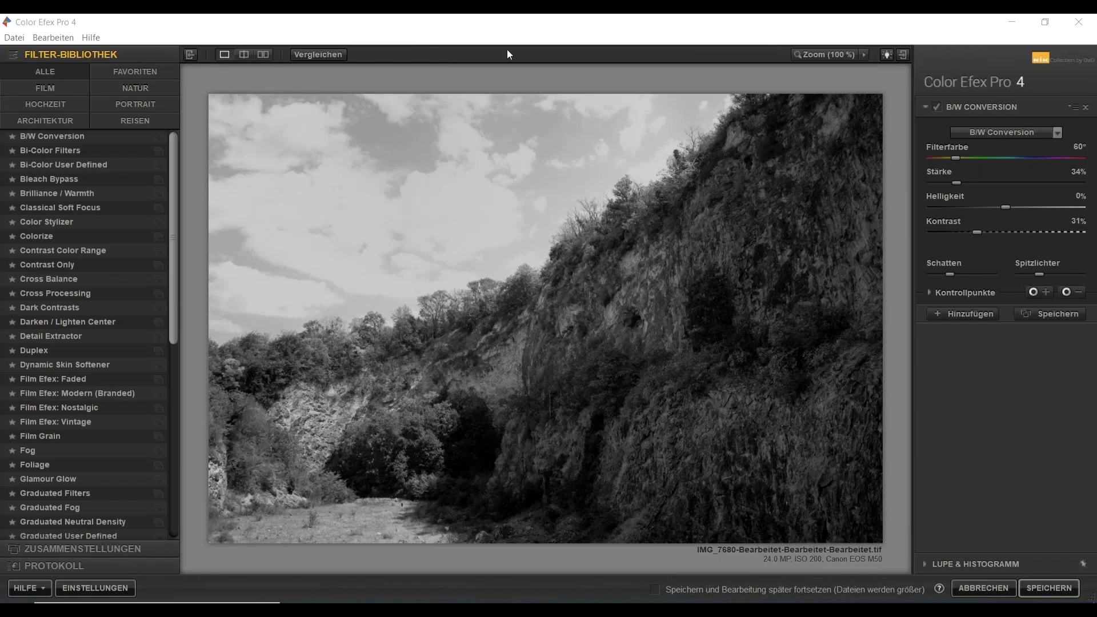
Browse the full filter library and enable saving with the option to continue editing later
scroll(54, 249, "down", 3)
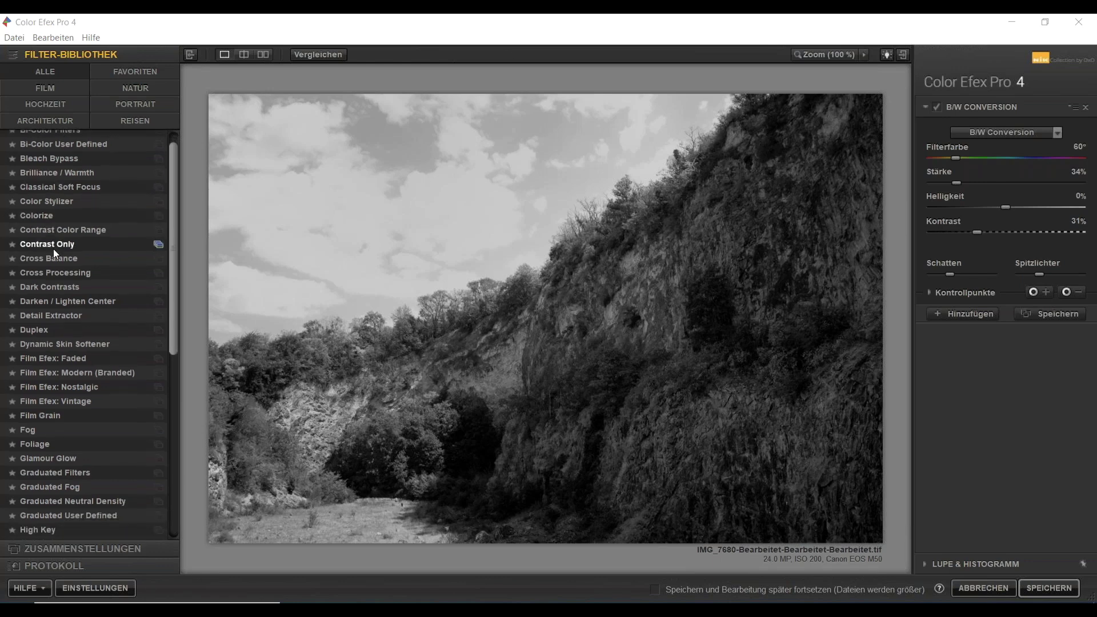
scroll(53, 250, "down", 6)
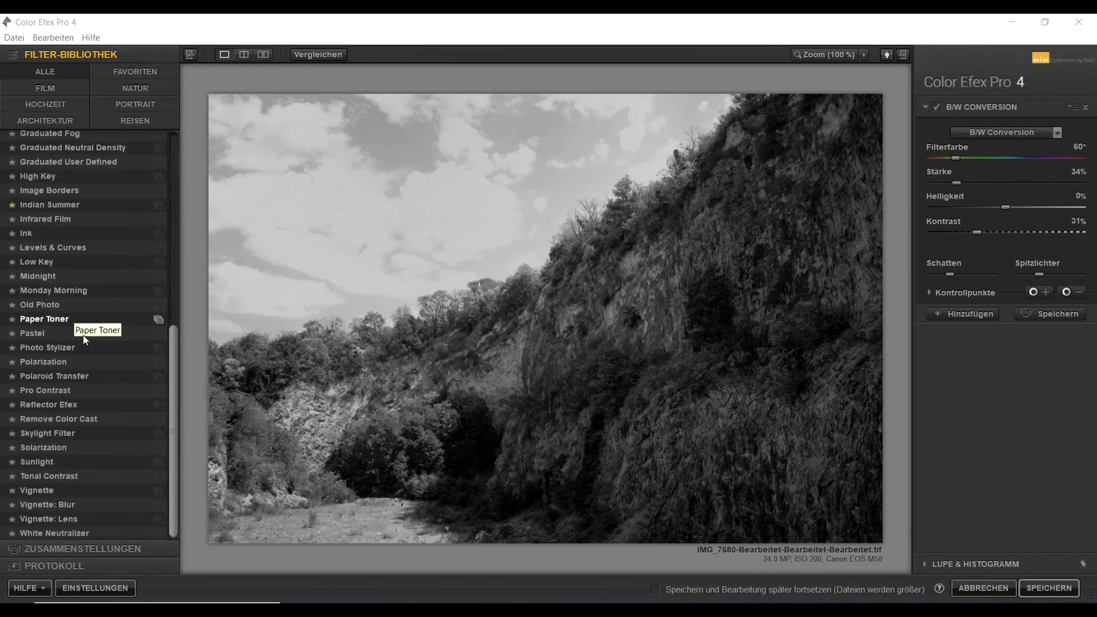
scroll(102, 369, "up", 8)
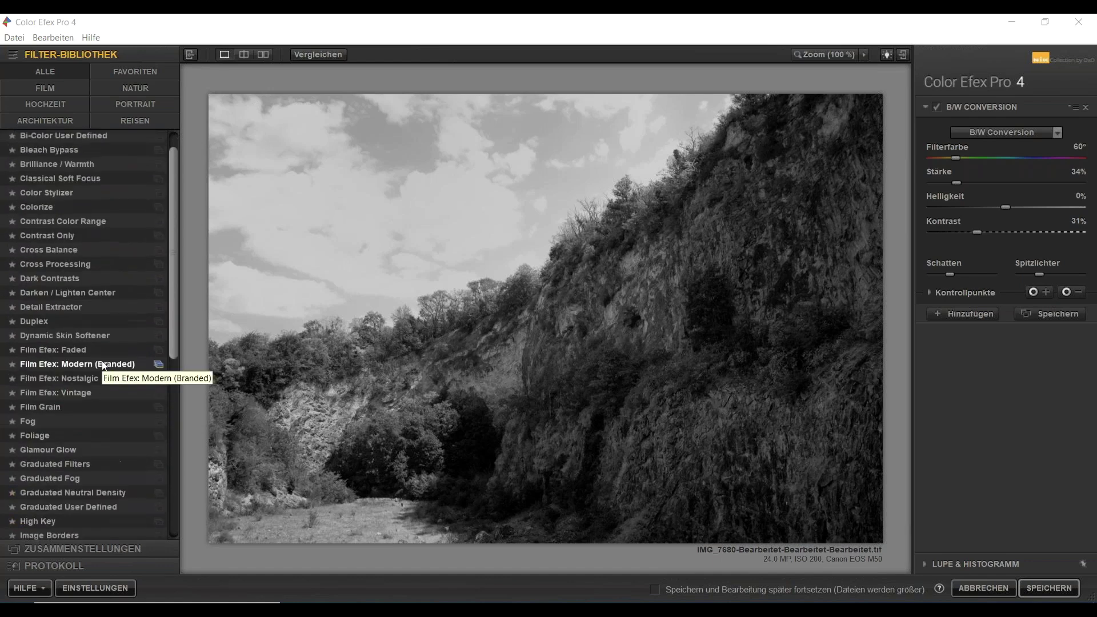
scroll(98, 194, "up", 1)
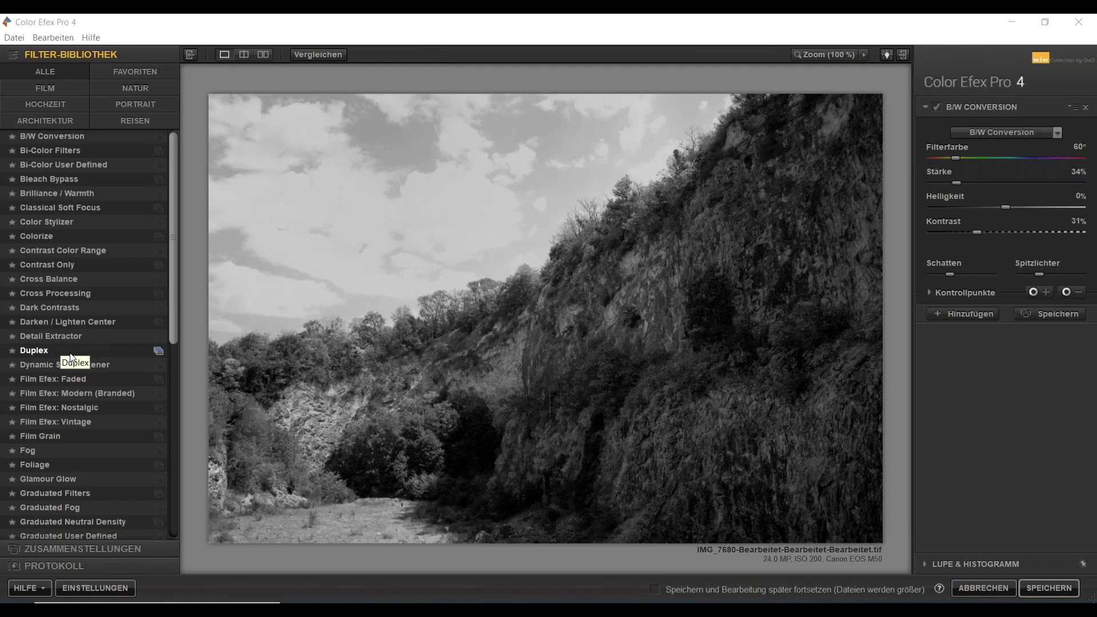
left_click(659, 588)
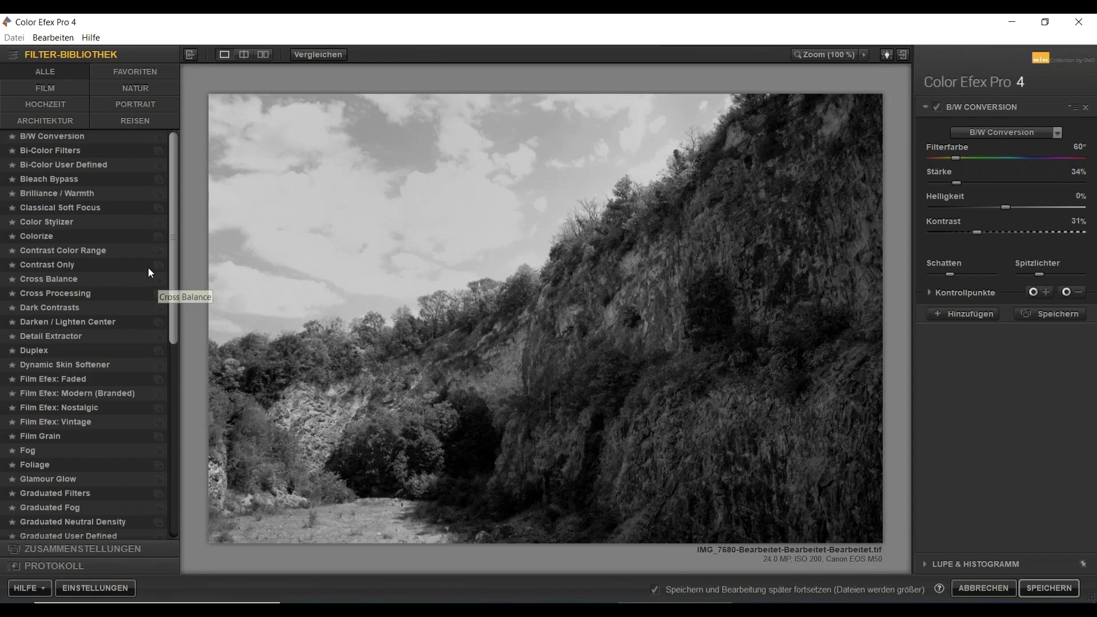
Try the Color Stylizer filter with a brown-orange colour of RGB 142, 92, 9
left_click(63, 222)
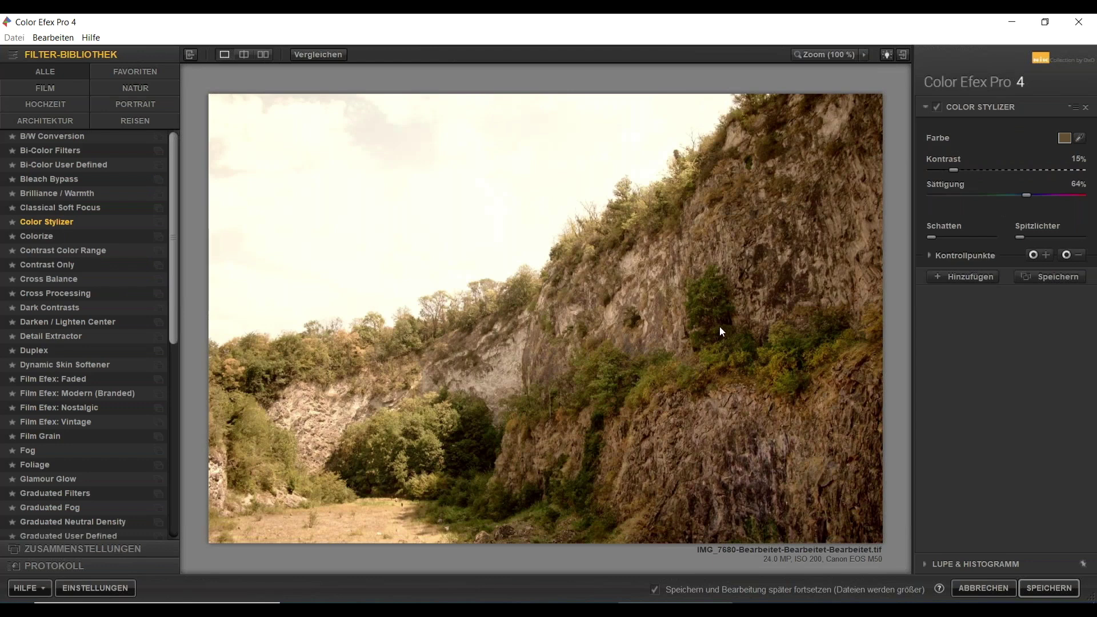
left_click(1065, 138)
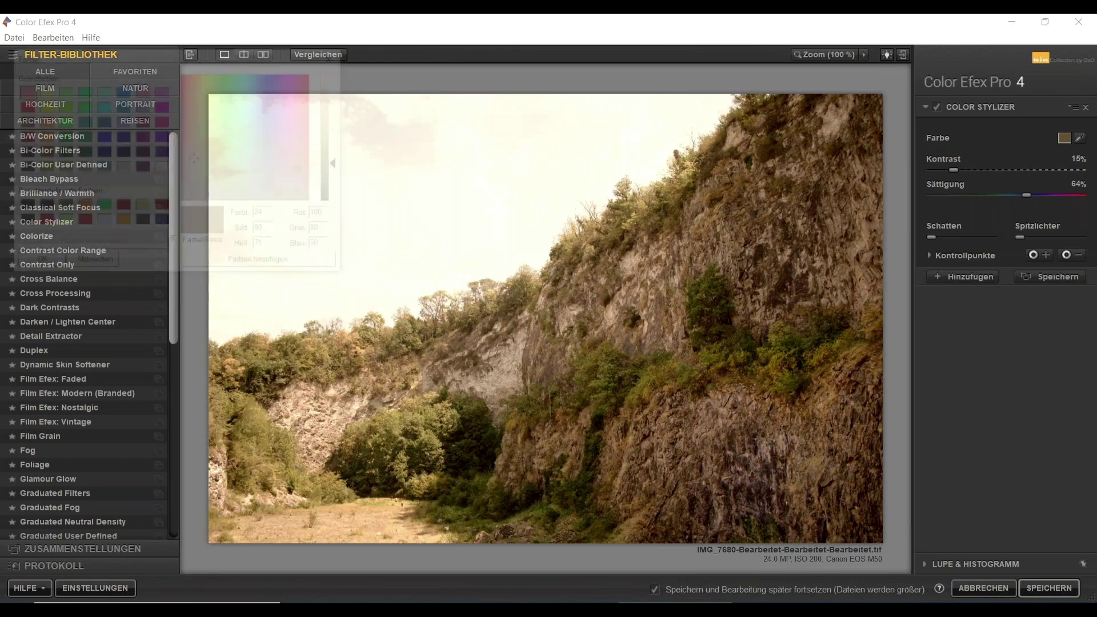
left_click_drag(208, 95, 197, 87)
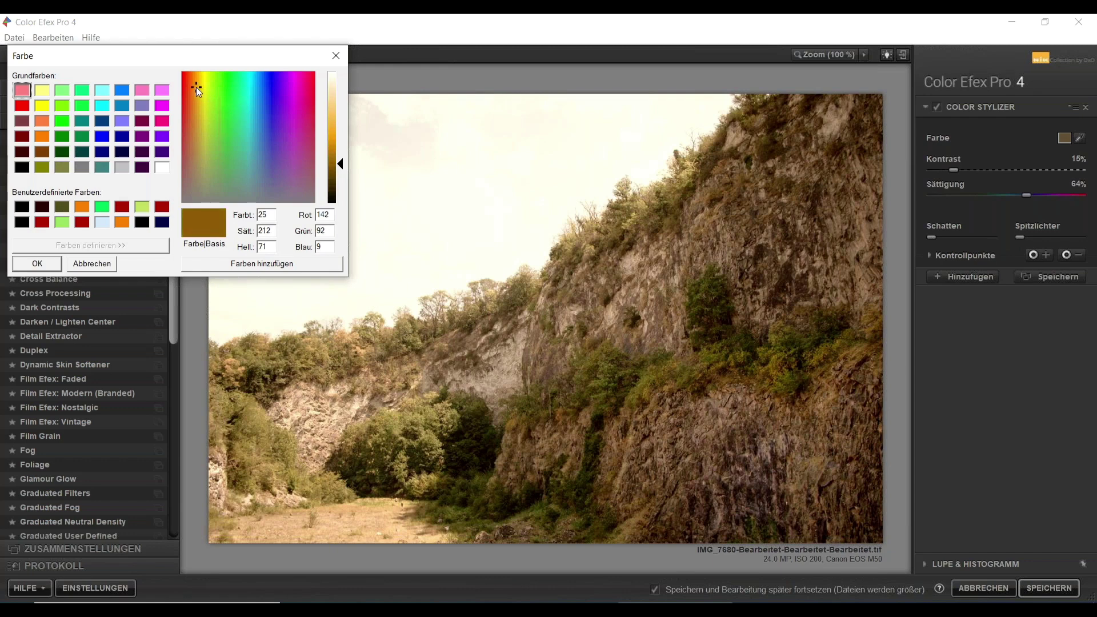
left_click(37, 263)
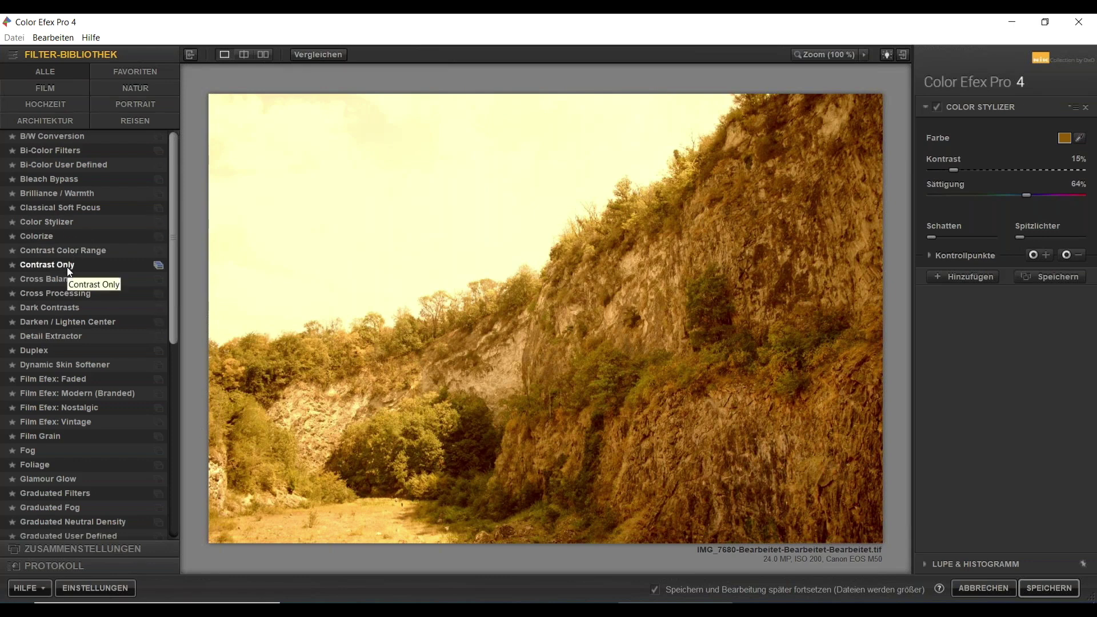
Apply the Detail Extractor filter with Detail-Extraktor at 21% and Kontrast at 33%
scroll(70, 279, "down", 1)
scroll(73, 286, "down", 1)
left_click(78, 292)
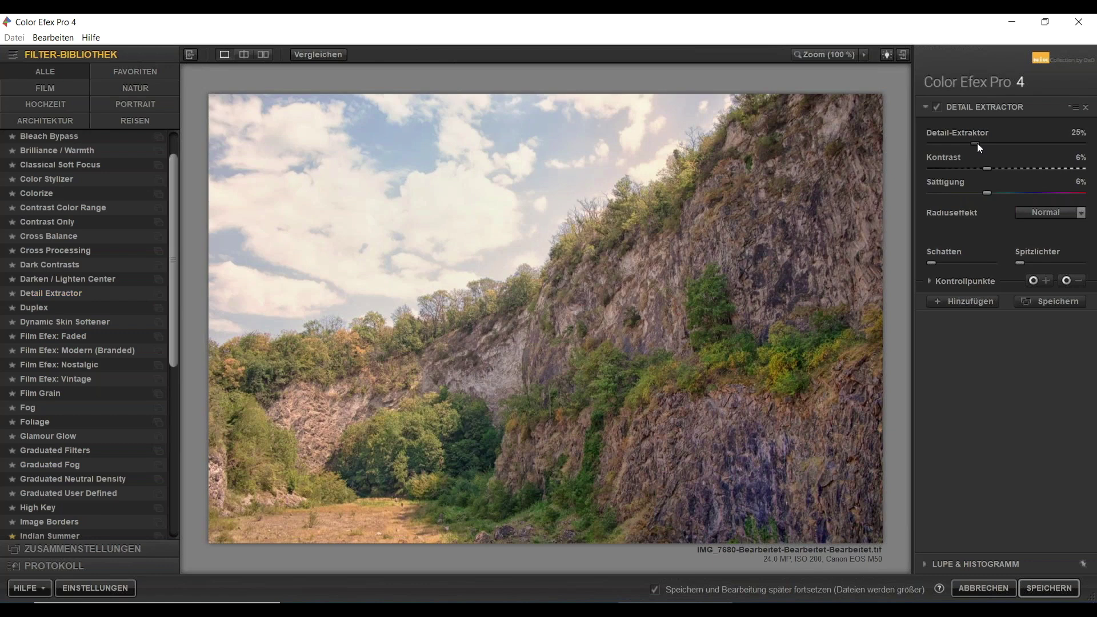
left_click_drag(994, 144, 1074, 143)
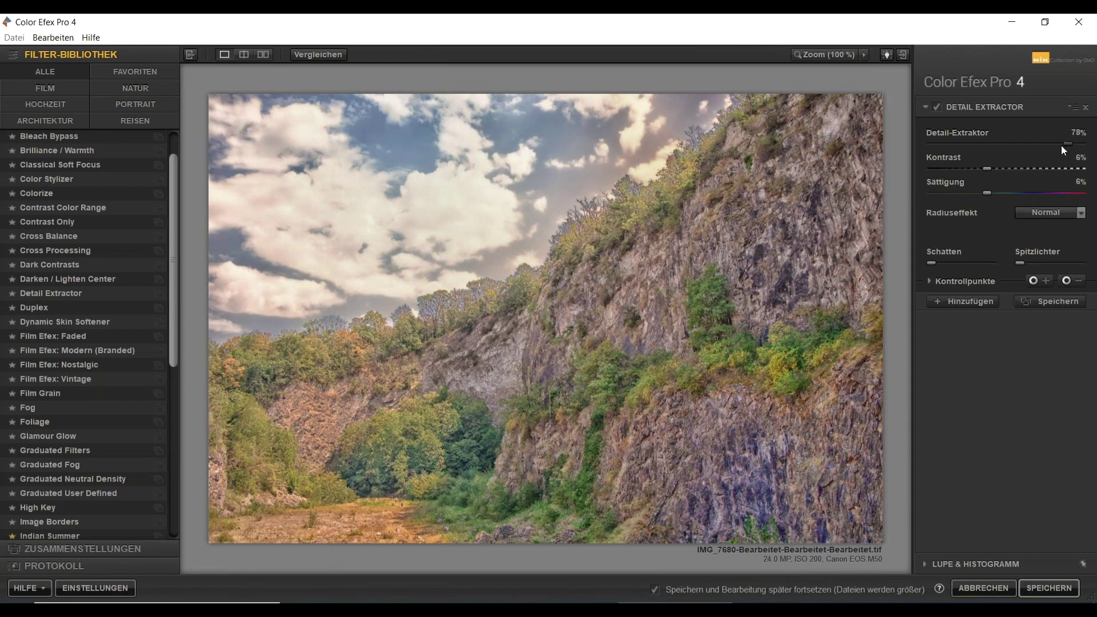
left_click_drag(1062, 145, 968, 145)
left_click(968, 145)
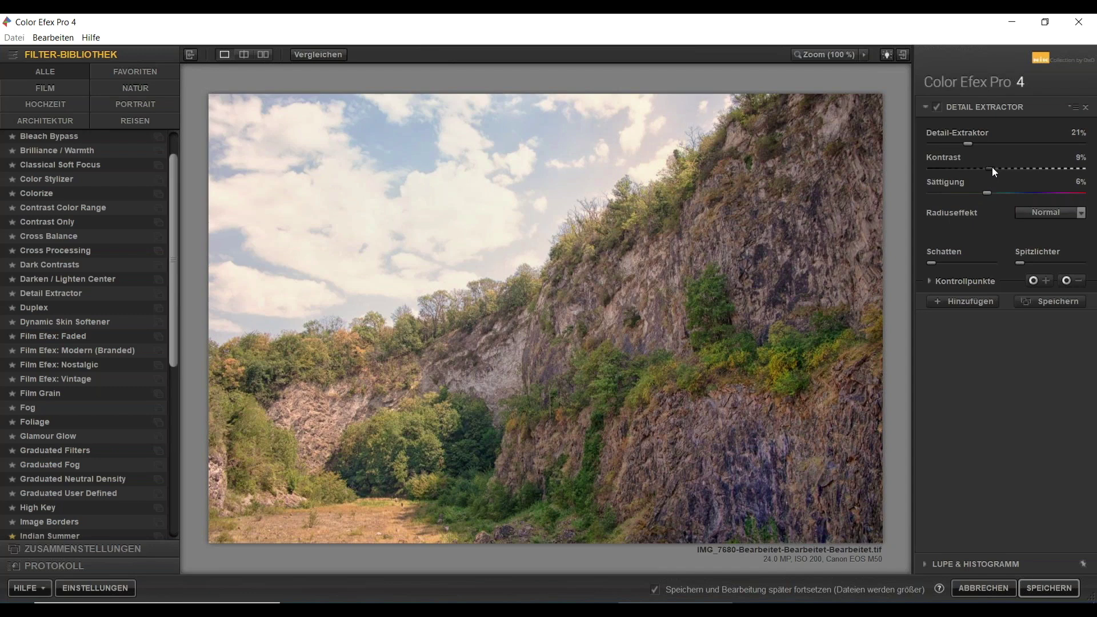
mouse_move(999, 169)
left_mouse_down()
mouse_move(1035, 167)
mouse_move(1015, 170)
left_mouse_up()
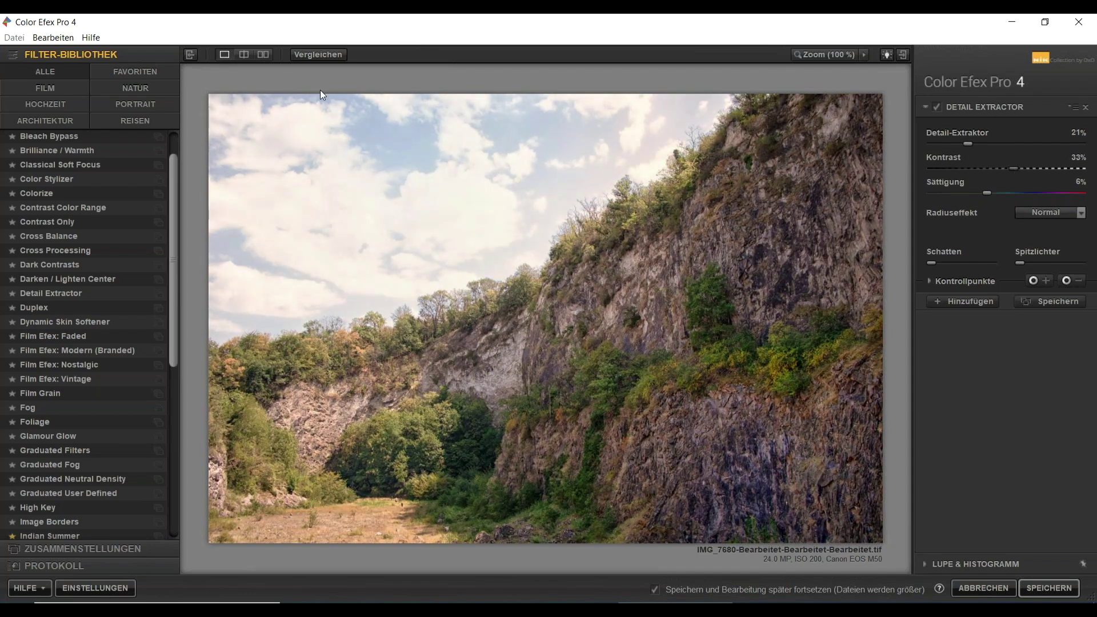
Compare the Detail Extractor result with the unfiltered photo by repeatedly switching between before and after
left_click(325, 60)
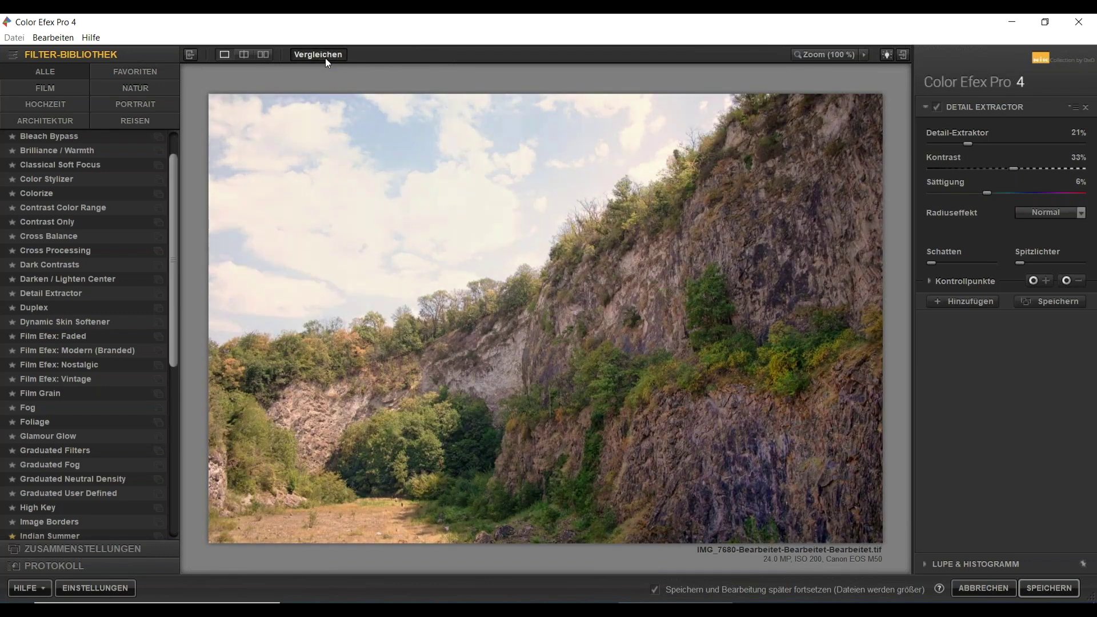
left_click(325, 57)
left_click(325, 57)
left_click(325, 58)
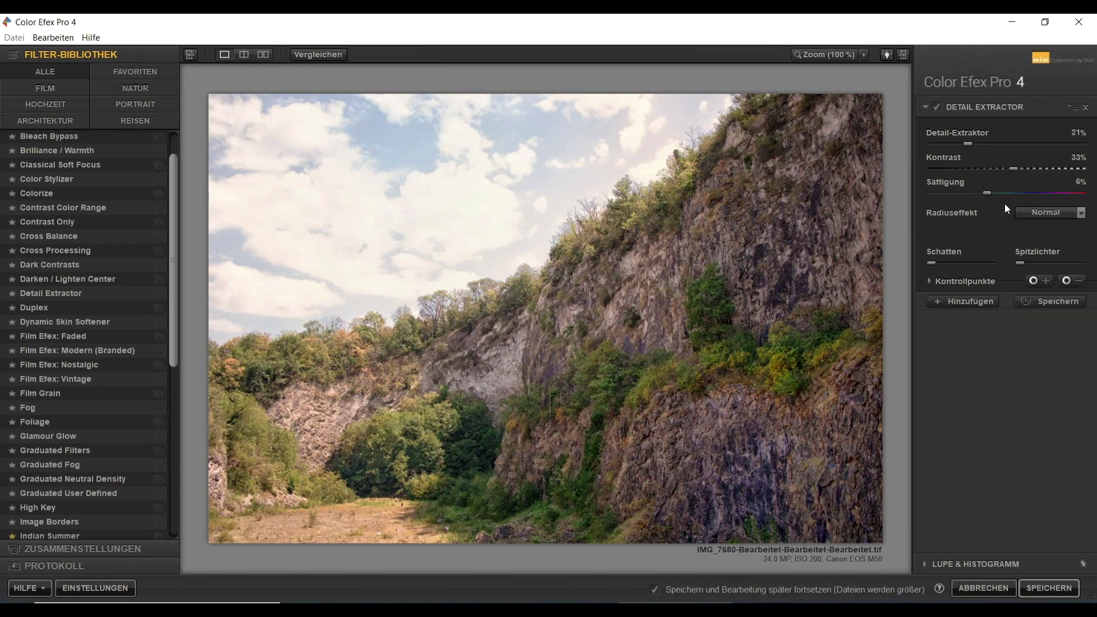
Add Indian Summer as a second filter with 22% intensity, and check its effect by comparing and switching it off
left_click(971, 301)
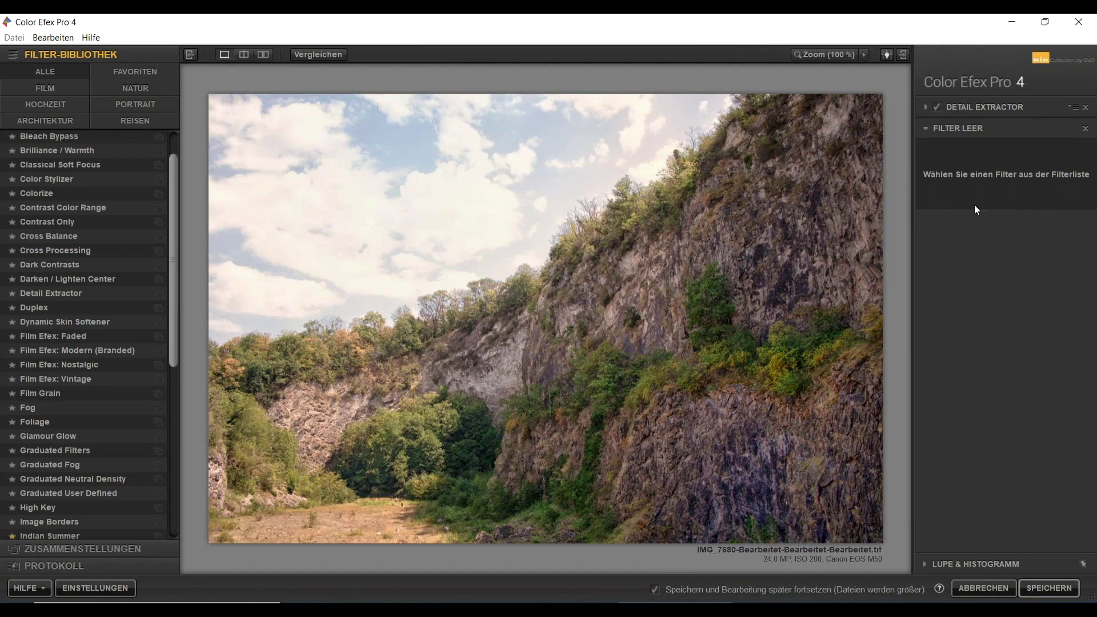
scroll(70, 448, "down", 4)
scroll(70, 451, "down", 9)
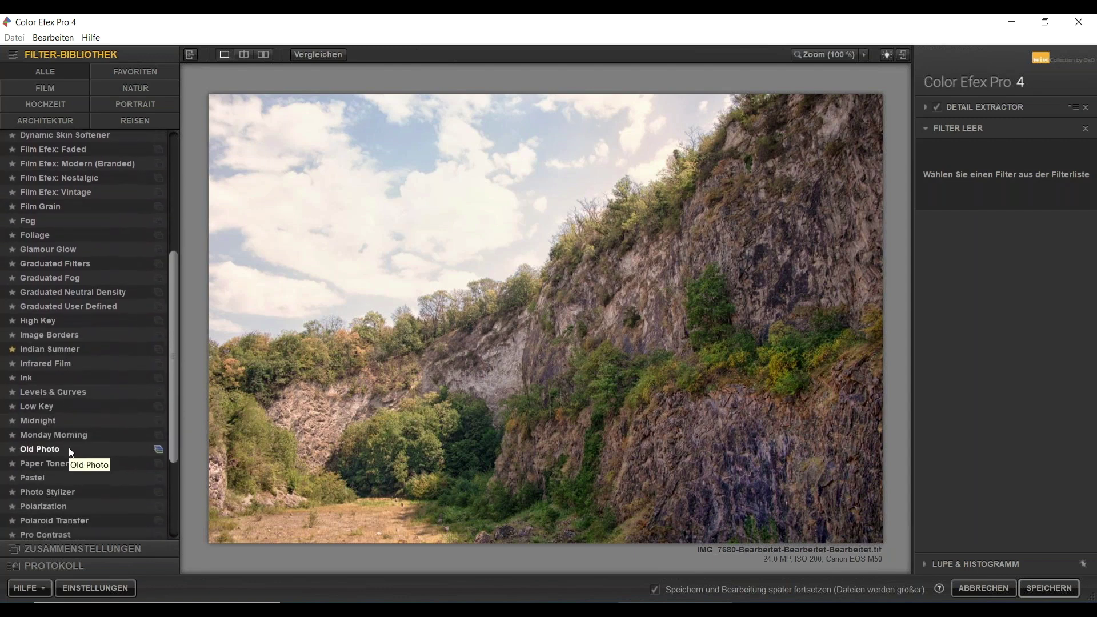
scroll(70, 400, "down", 2)
left_click(71, 320)
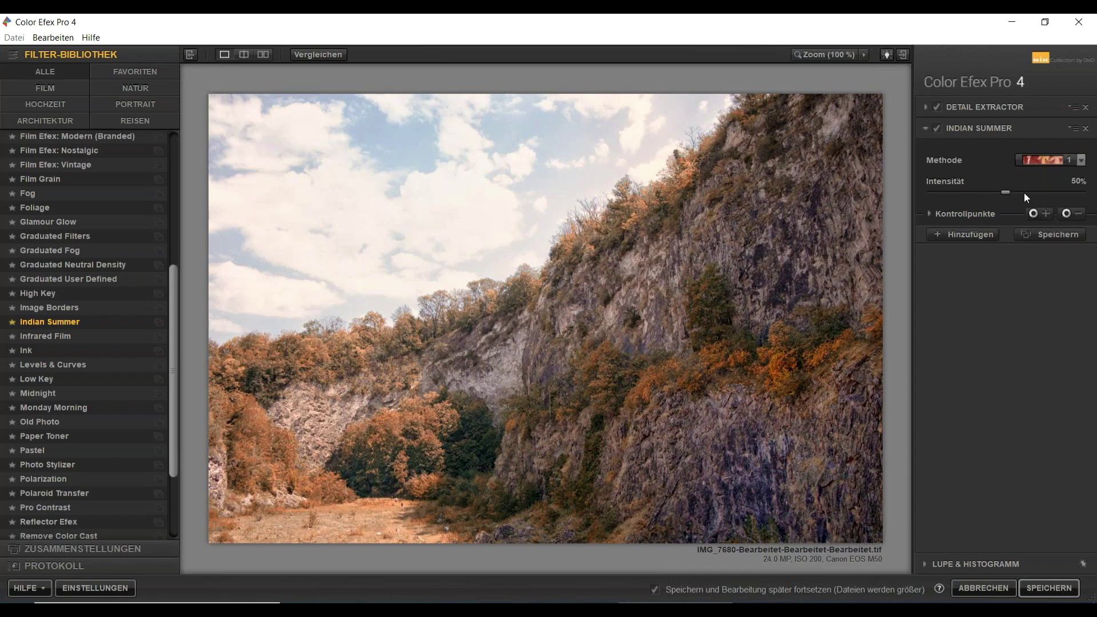
left_click_drag(1018, 191, 1092, 191)
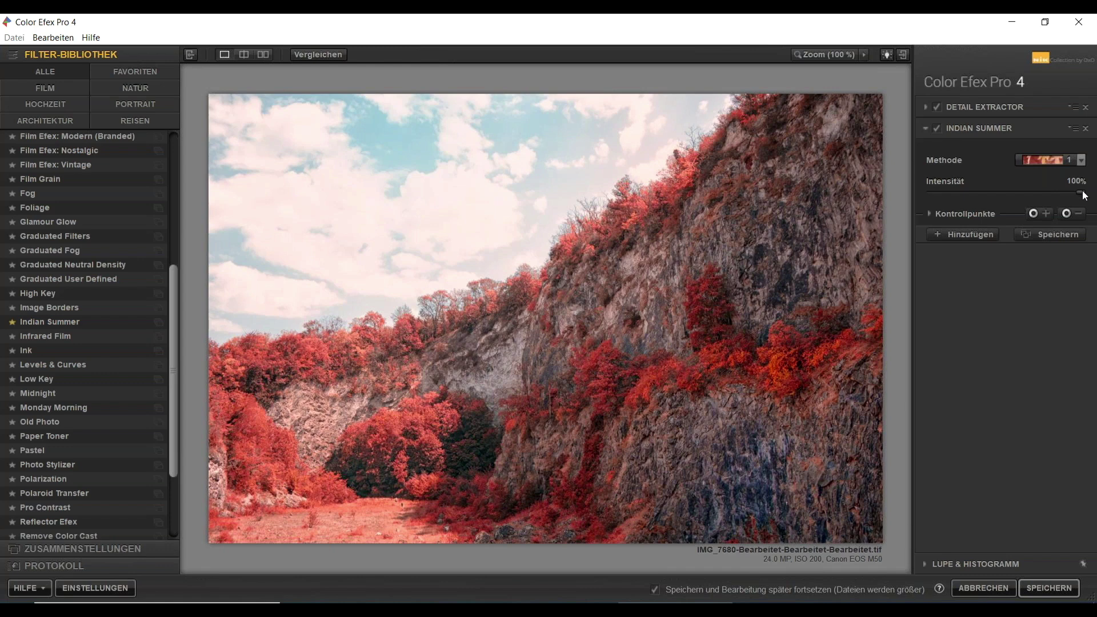
left_click_drag(1066, 193, 964, 191)
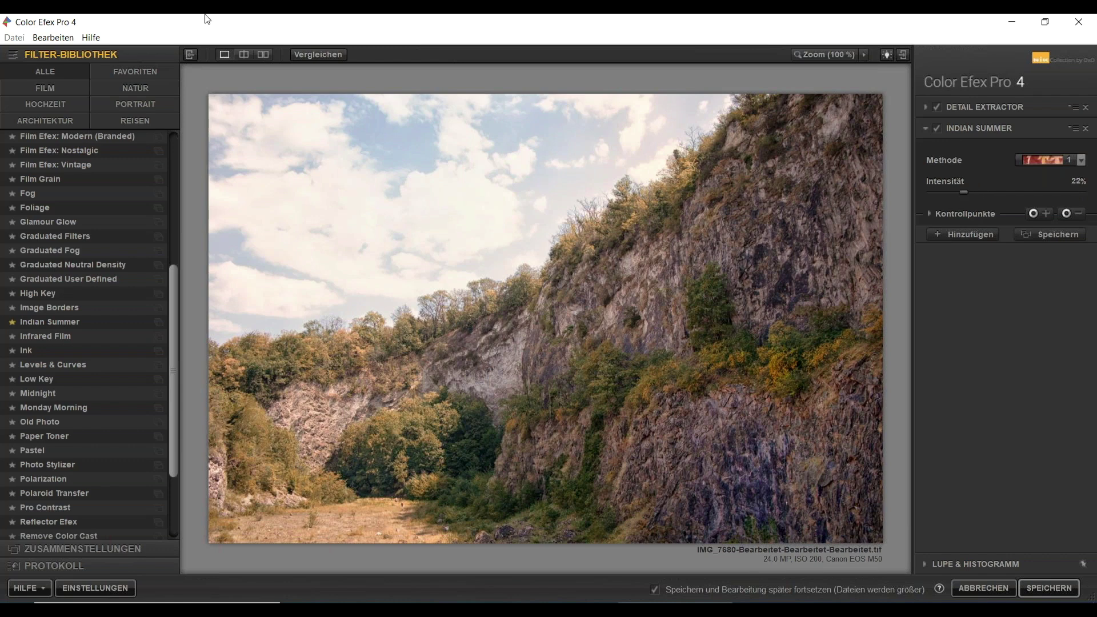
left_click(336, 57)
left_click(940, 129)
Add Darken / Lighten Center as a third filter, with Indian Summer switched on
left_click(970, 235)
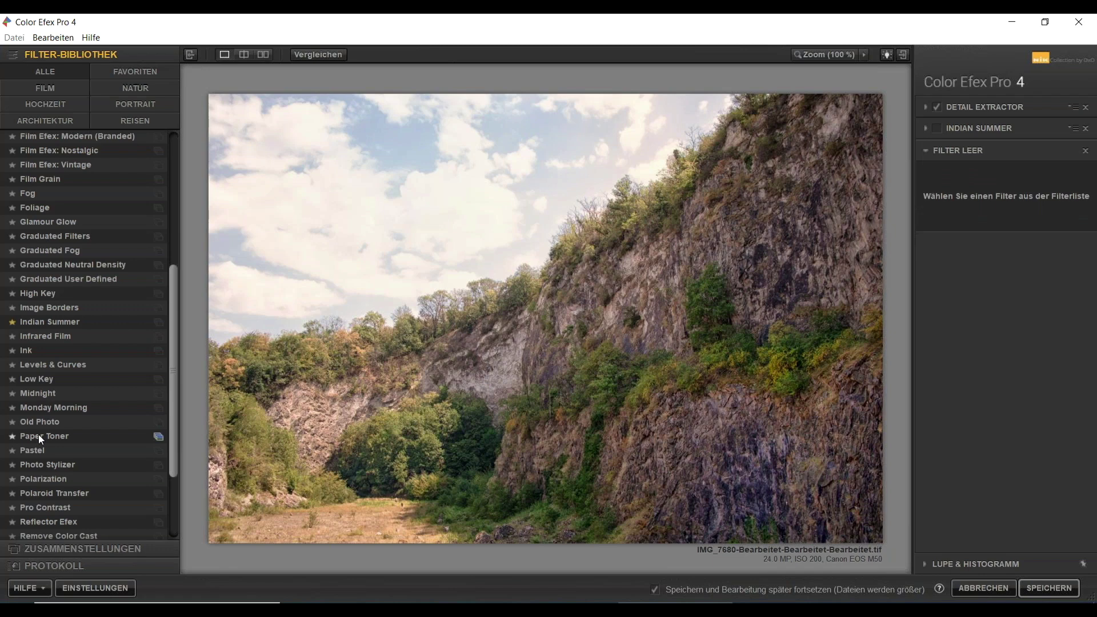
scroll(58, 458, "down", 3)
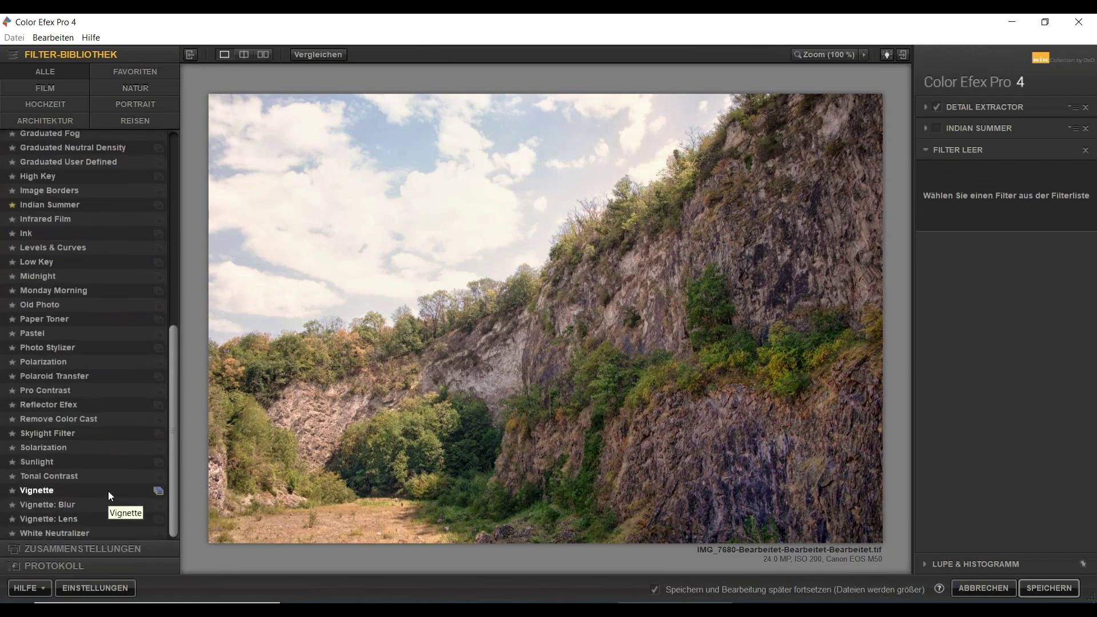
scroll(95, 470, "up", 3)
scroll(95, 464, "up", 1)
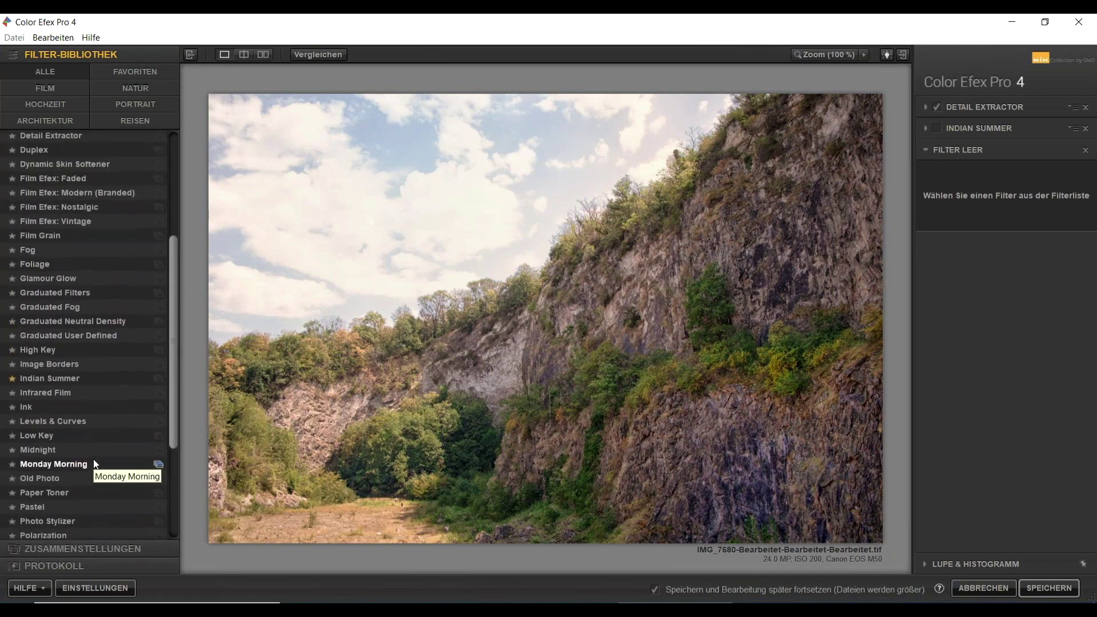
scroll(95, 464, "up", 5)
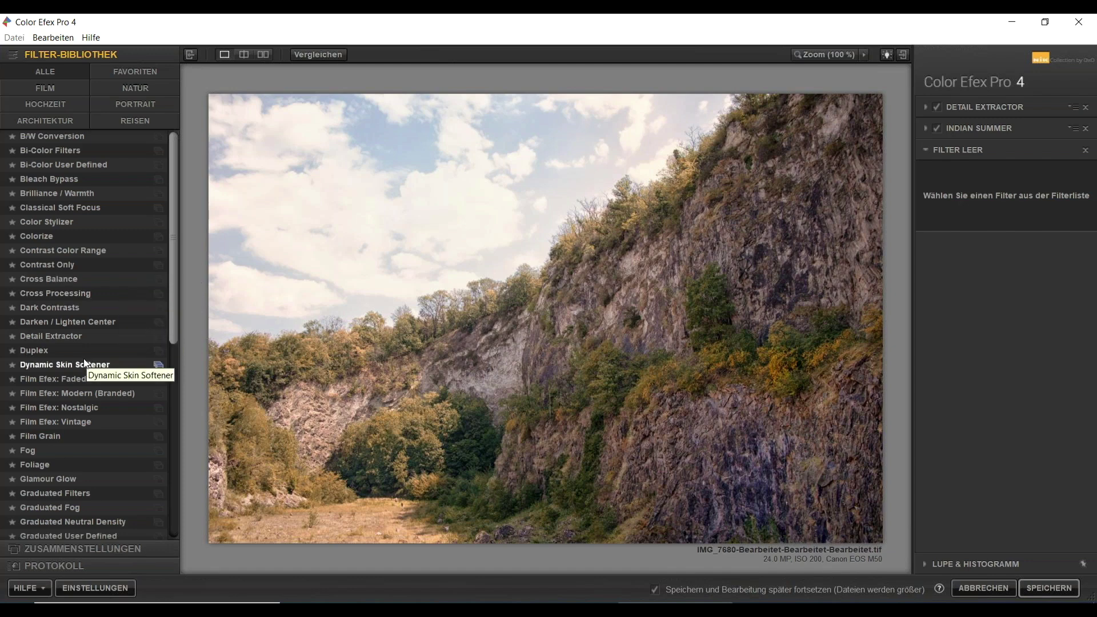
left_click(93, 320)
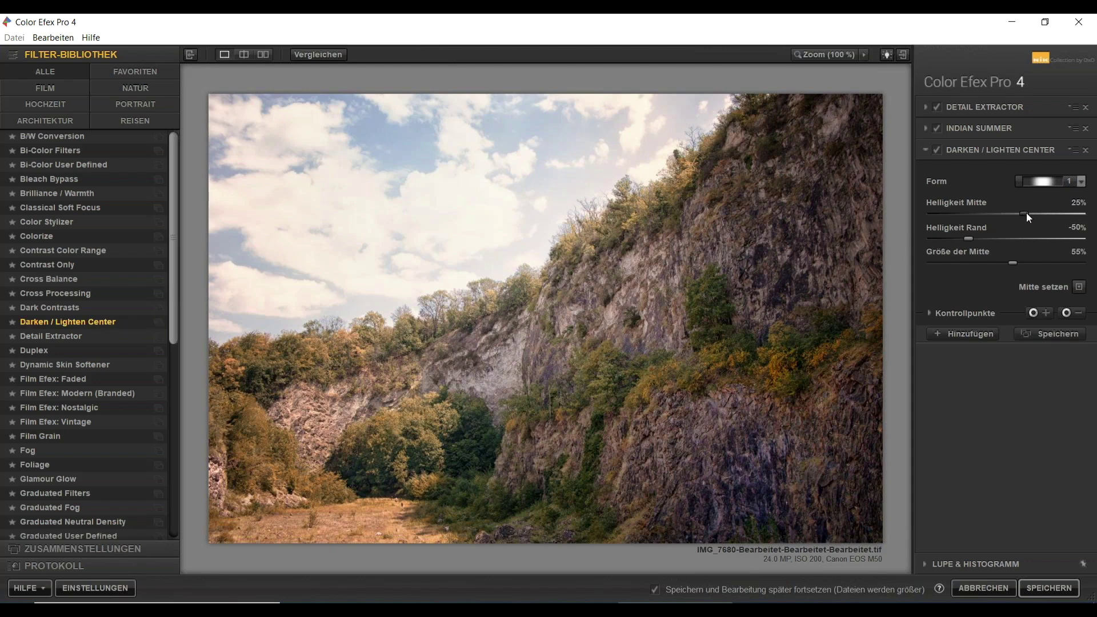
Try different brightness values in Darken / Lighten Center, ending with Helligkeit Mitte at 41% and Helligkeit Rand at -48%
left_click_drag(1036, 214, 906, 226)
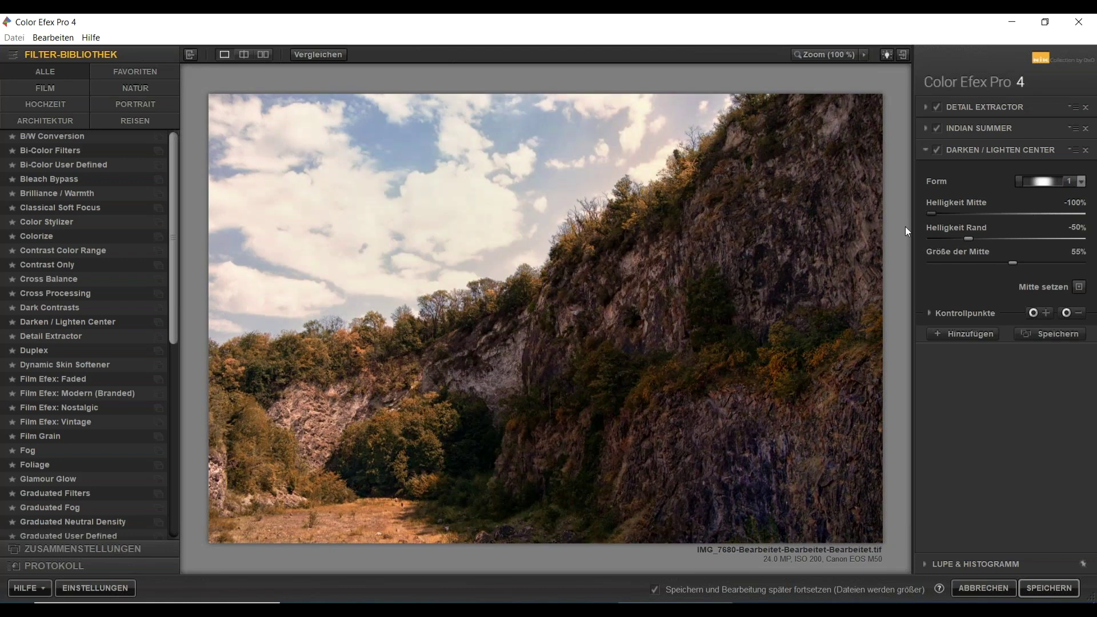
double_click(933, 214)
left_click_drag(1021, 216, 1002, 222)
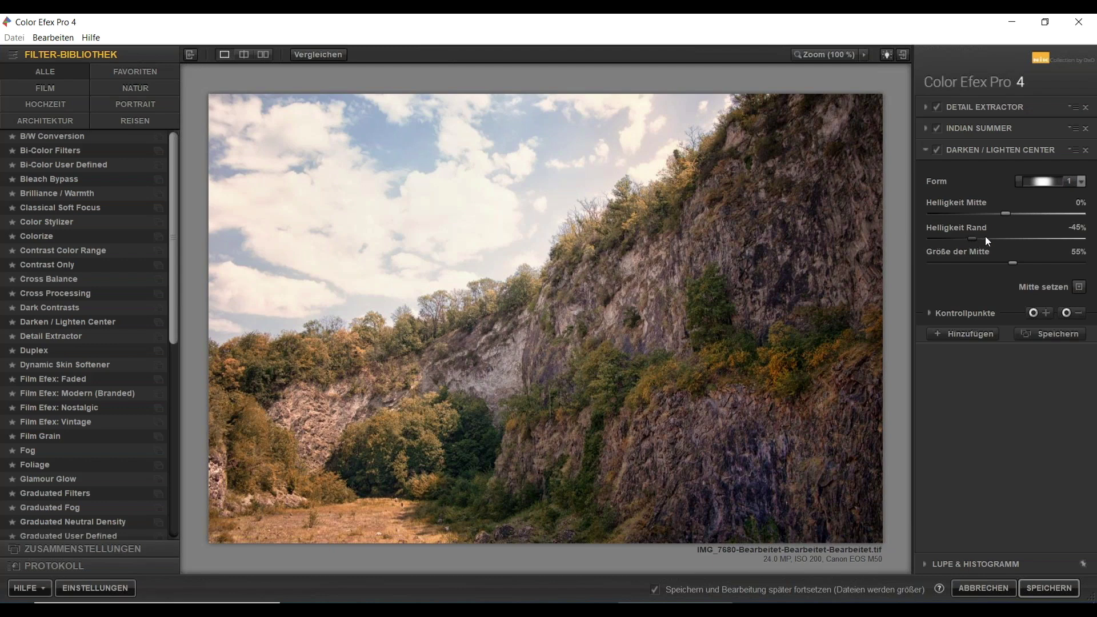
left_click_drag(987, 241, 1010, 240)
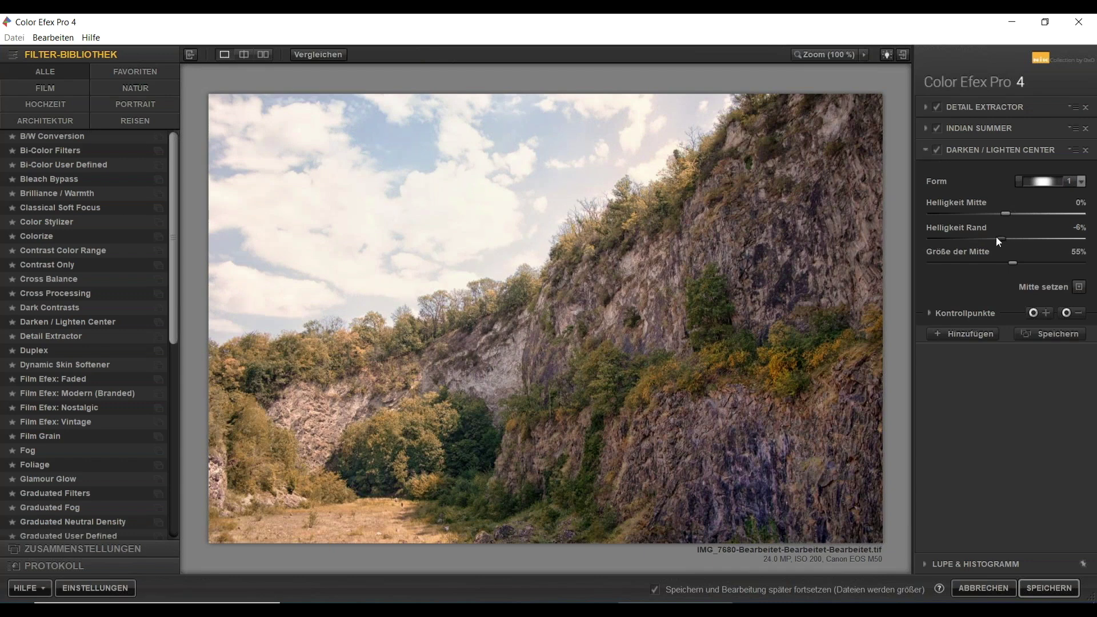
mouse_move(976, 238)
left_mouse_down()
mouse_move(941, 239)
mouse_move(962, 239)
left_mouse_up()
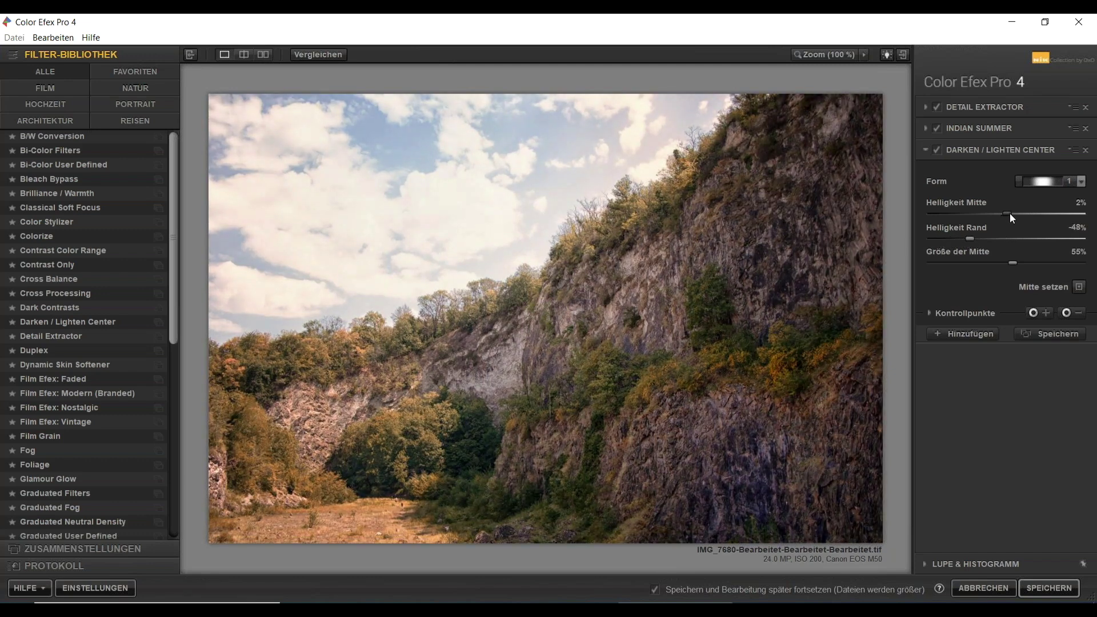
left_click_drag(1014, 215, 1039, 217)
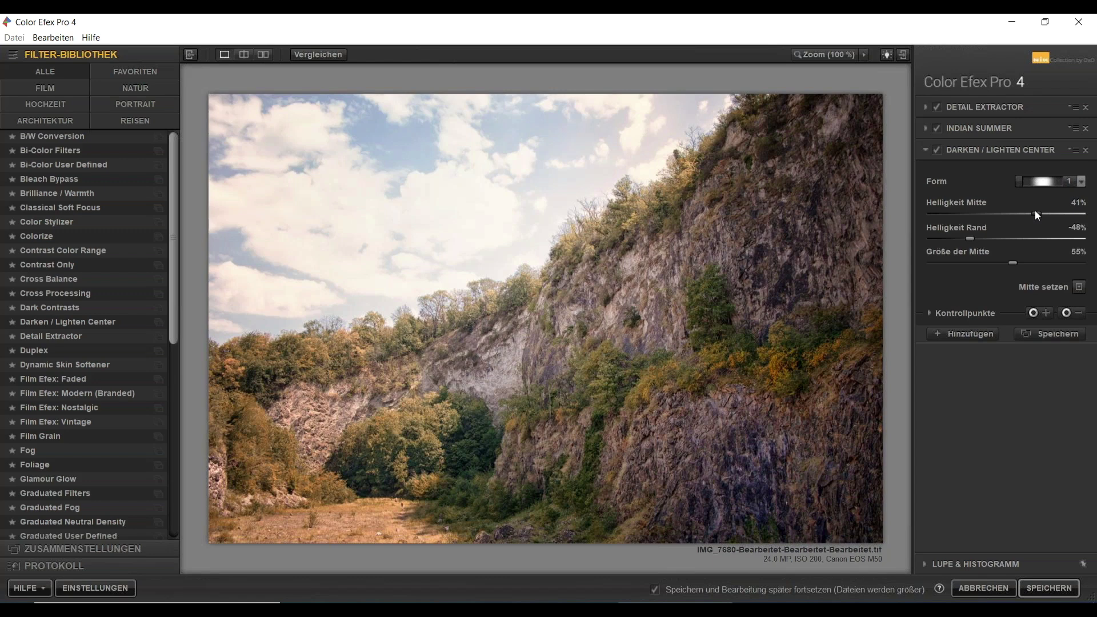
Try placing the effect's centre on the trees in the lower left of the photo and on the overgrown cliff at the lower right
left_click(1079, 288)
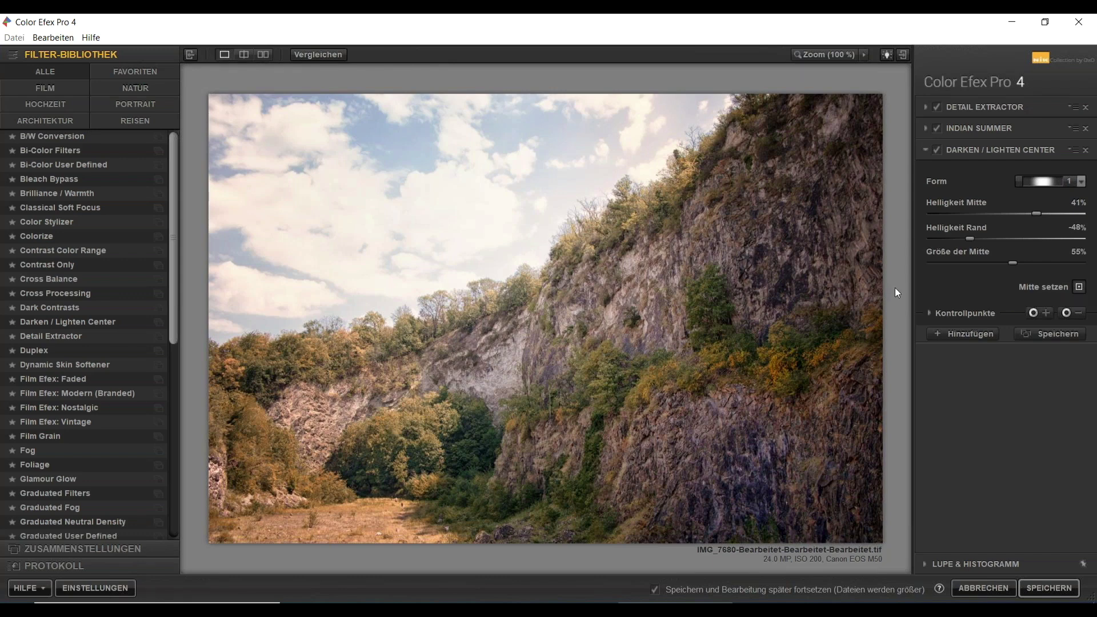
left_click(375, 402)
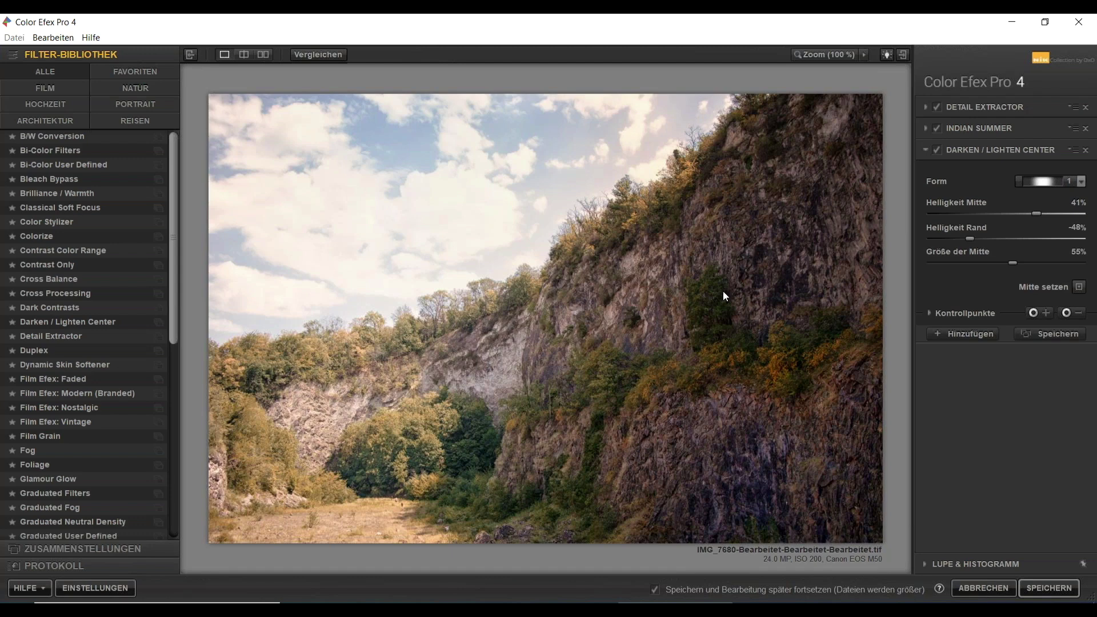
left_click(1078, 286)
left_click(721, 403)
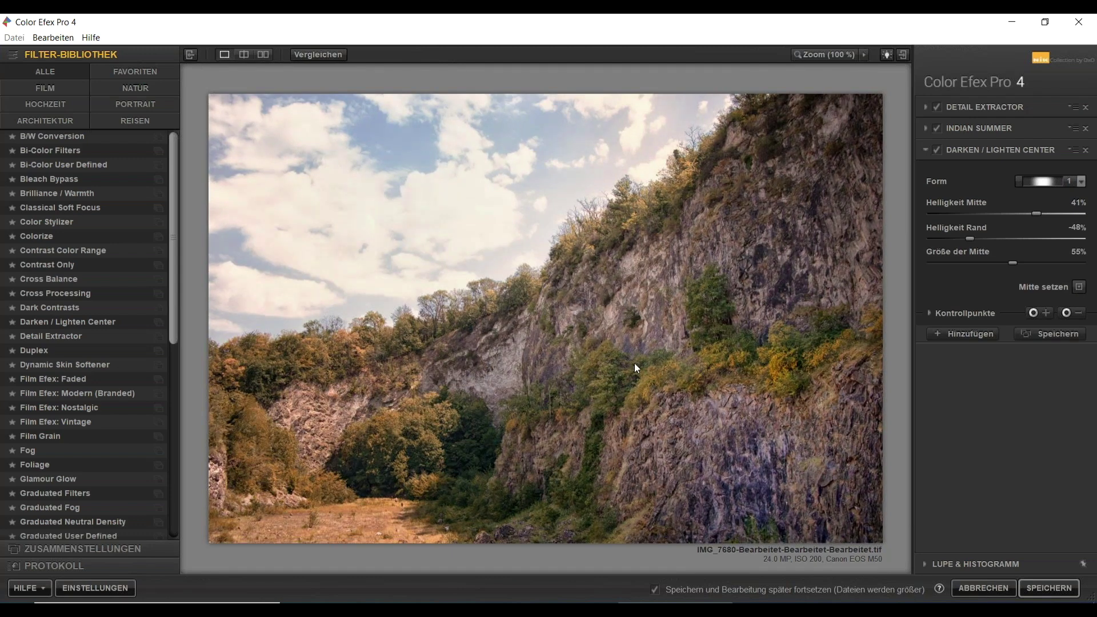
Place the effect's centre by the trees at the foot of the cliff, with Helligkeit Mitte at 22% and Helligkeit Rand at -58%
left_click(1080, 289)
left_click(446, 454)
left_click_drag(1037, 215, 955, 246)
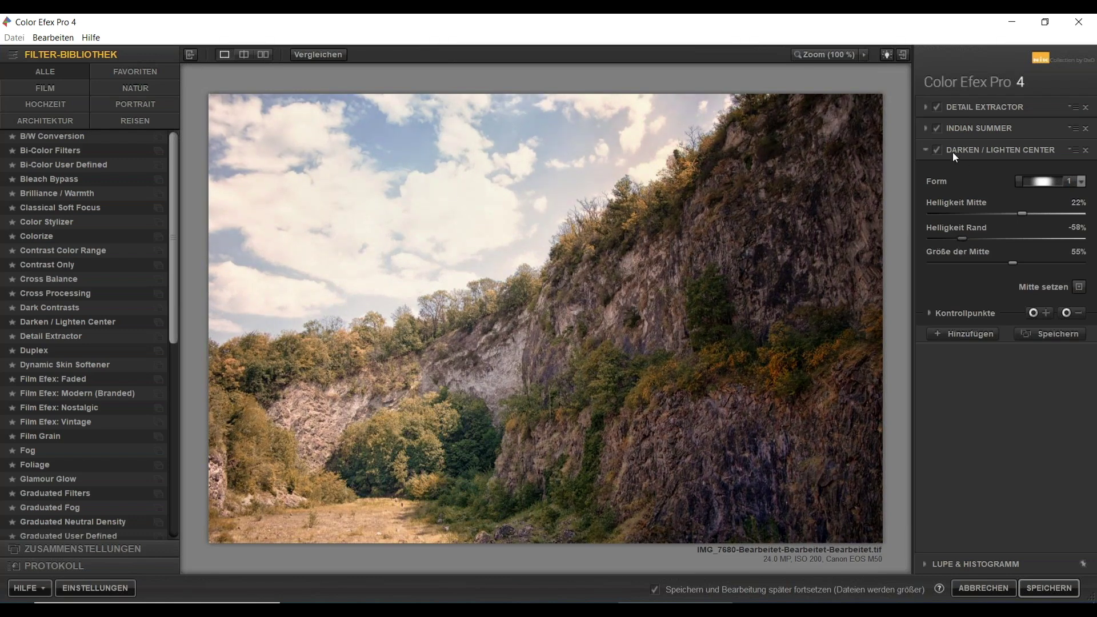
Check the effect of Darken / Lighten Center by switching the filter off and on several times, leaving it on
left_click(935, 150)
left_click(935, 150)
left_click(934, 150)
left_click(934, 149)
left_click(935, 149)
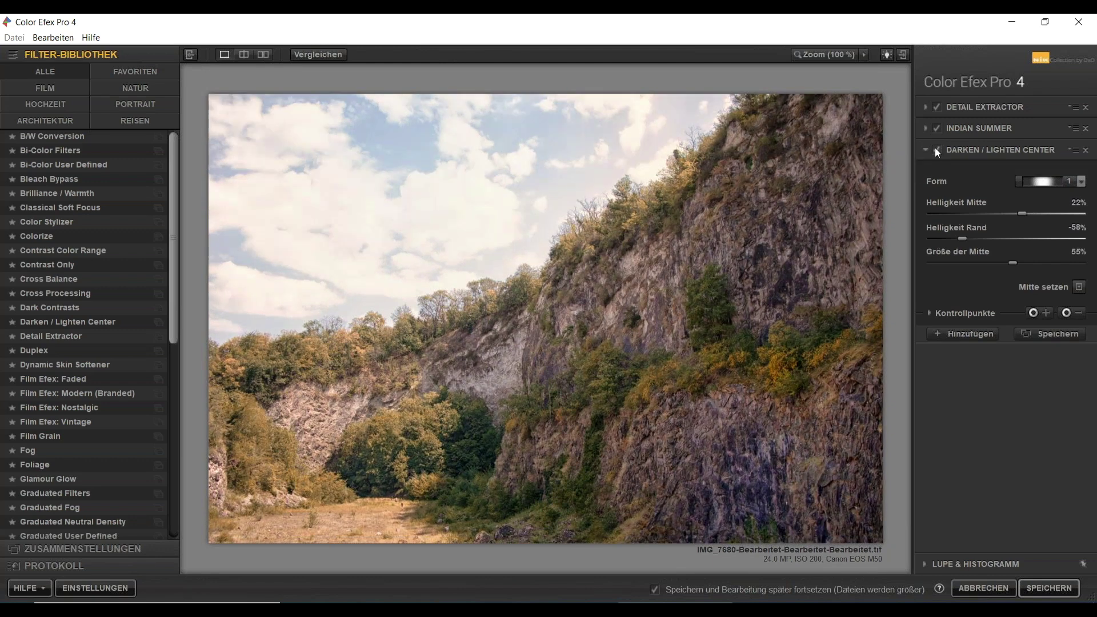
left_click(935, 149)
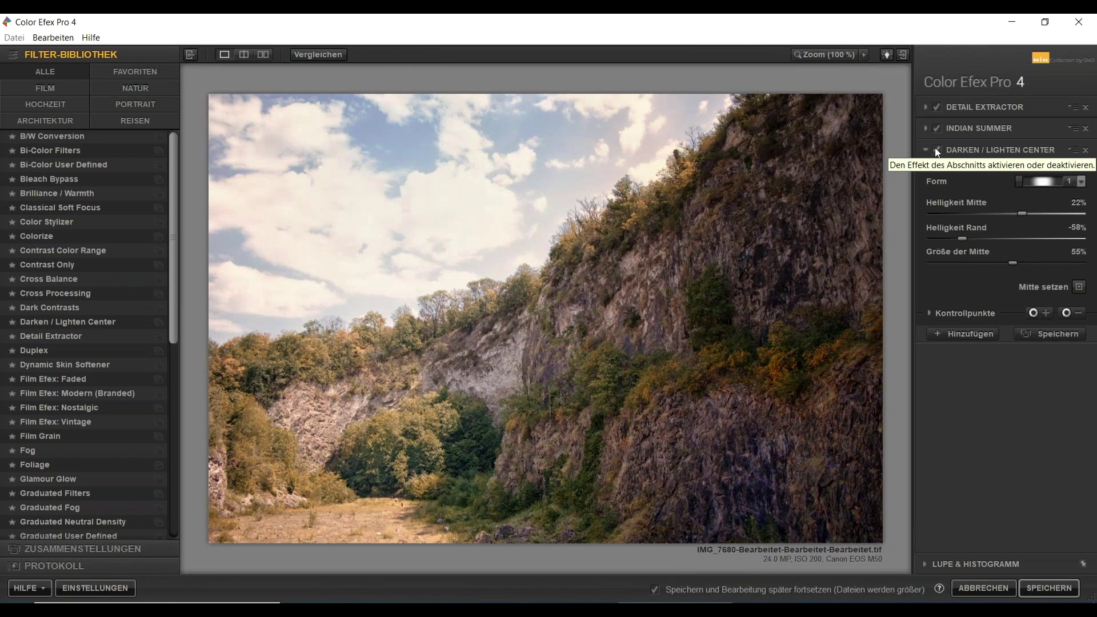
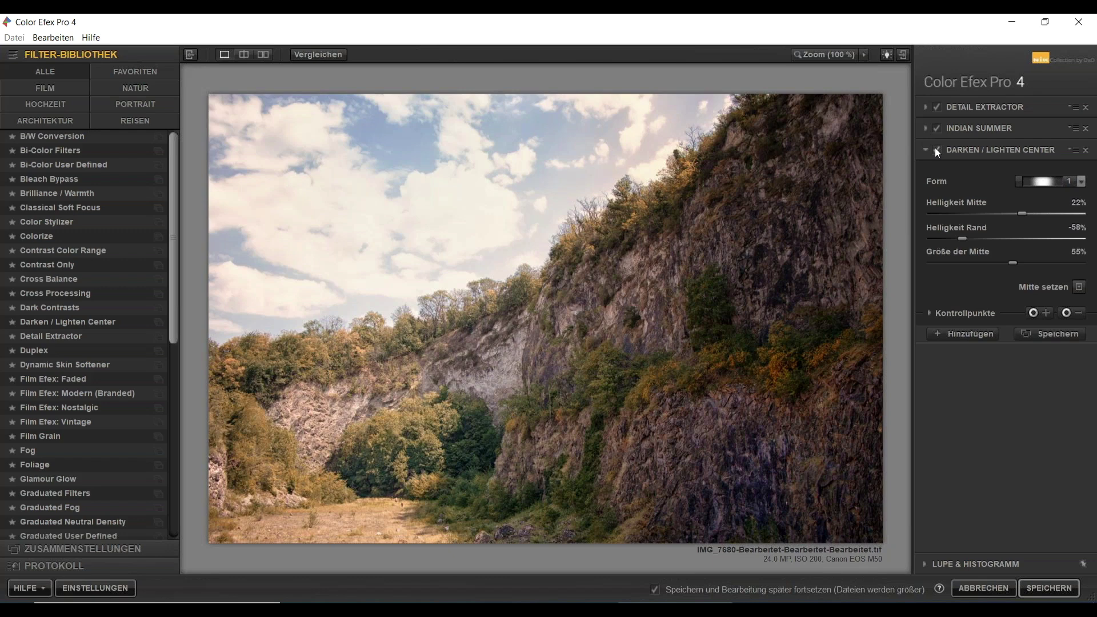
Compare the three-filter result with the original photo, and save the edit back to Lightroom
left_click(324, 55)
left_click(323, 55)
left_click(324, 54)
left_click(323, 55)
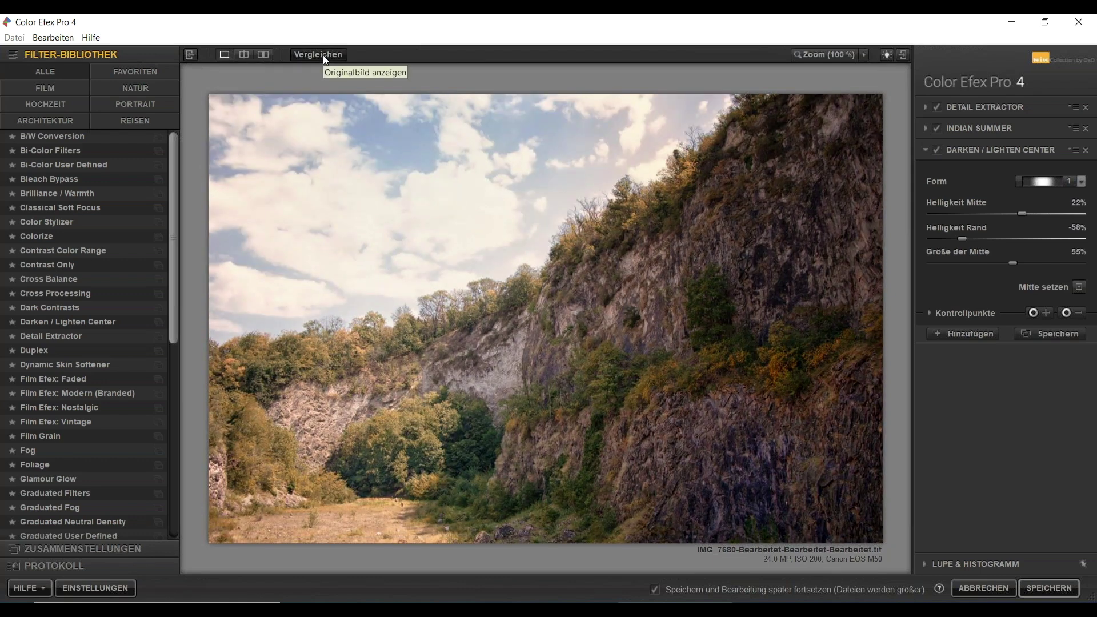
left_click(323, 54)
left_click(323, 55)
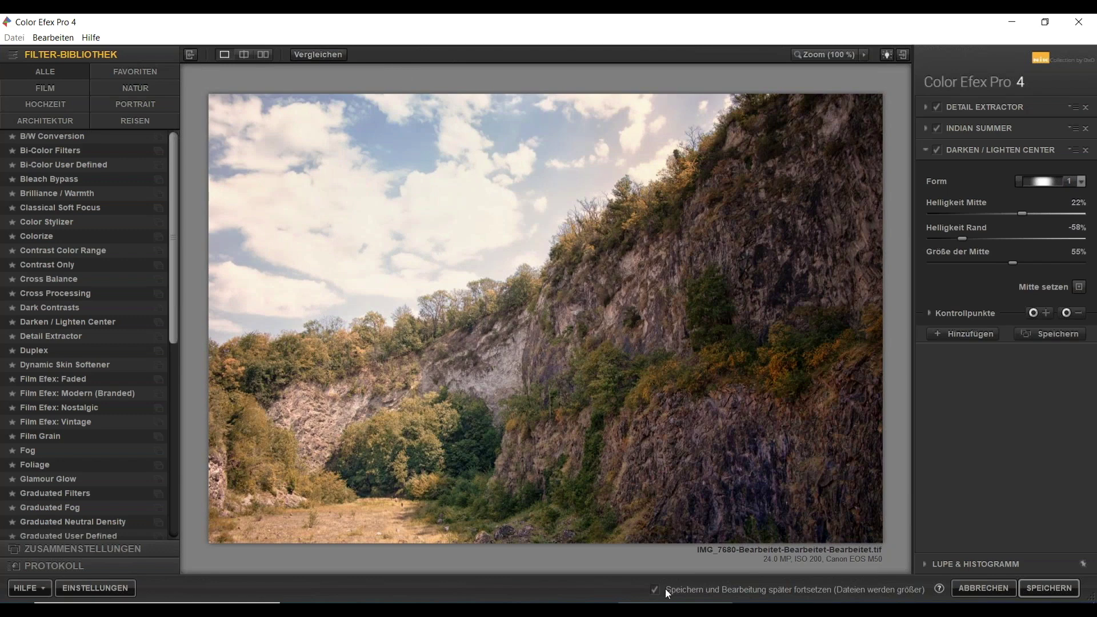
left_click(1048, 589)
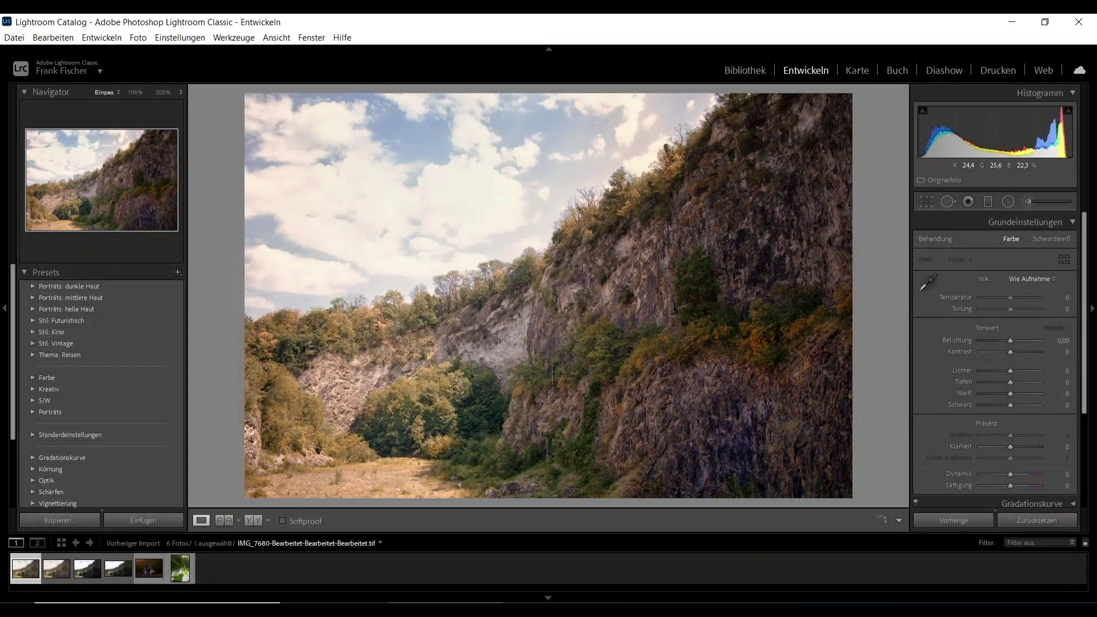
Remove the intermediate copy IMG_7680-Bearbeitet.tif from the Lightroom catalog without deleting it from disk
right_click(88, 573)
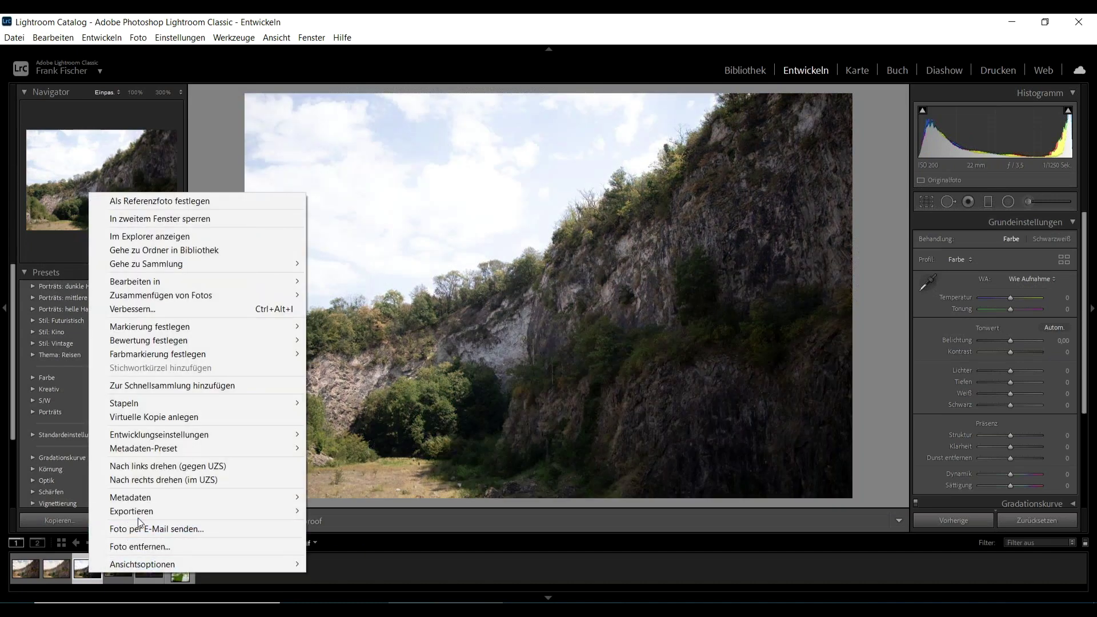
left_click(146, 546)
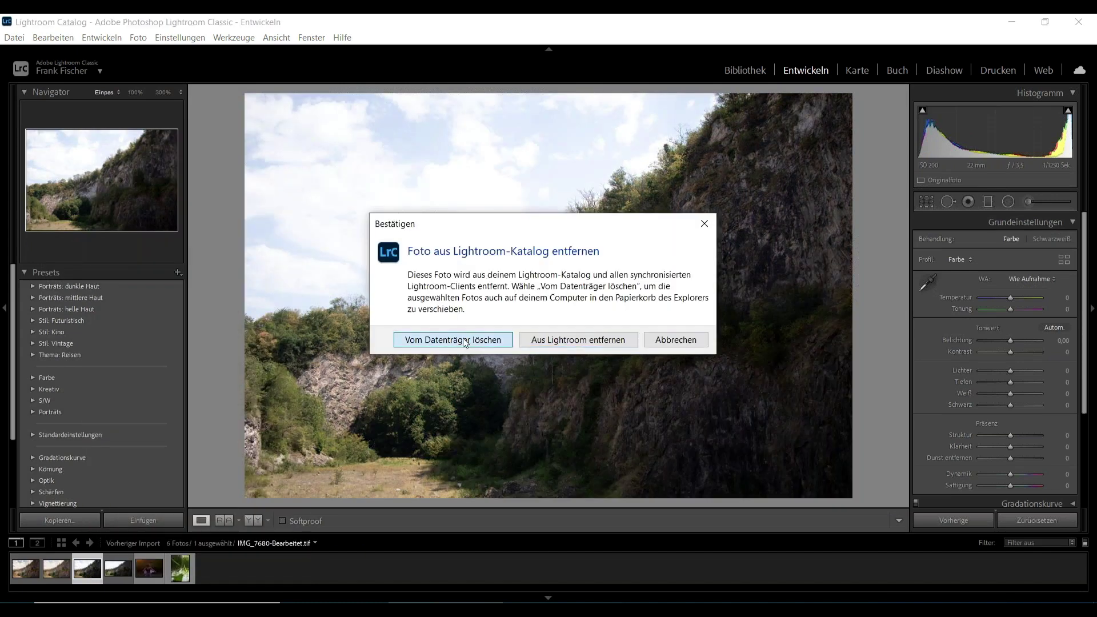
left_click(573, 340)
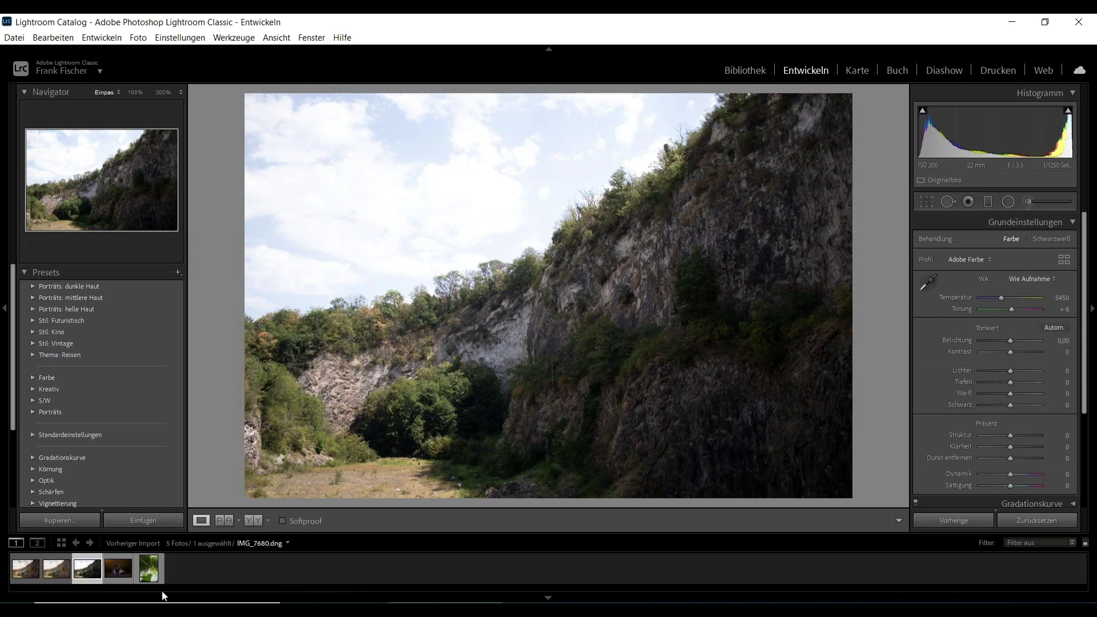
Compare the original IMG_7680.dng with the Viveza copy and the finished Color Efex version in the Develop view
left_click(50, 575)
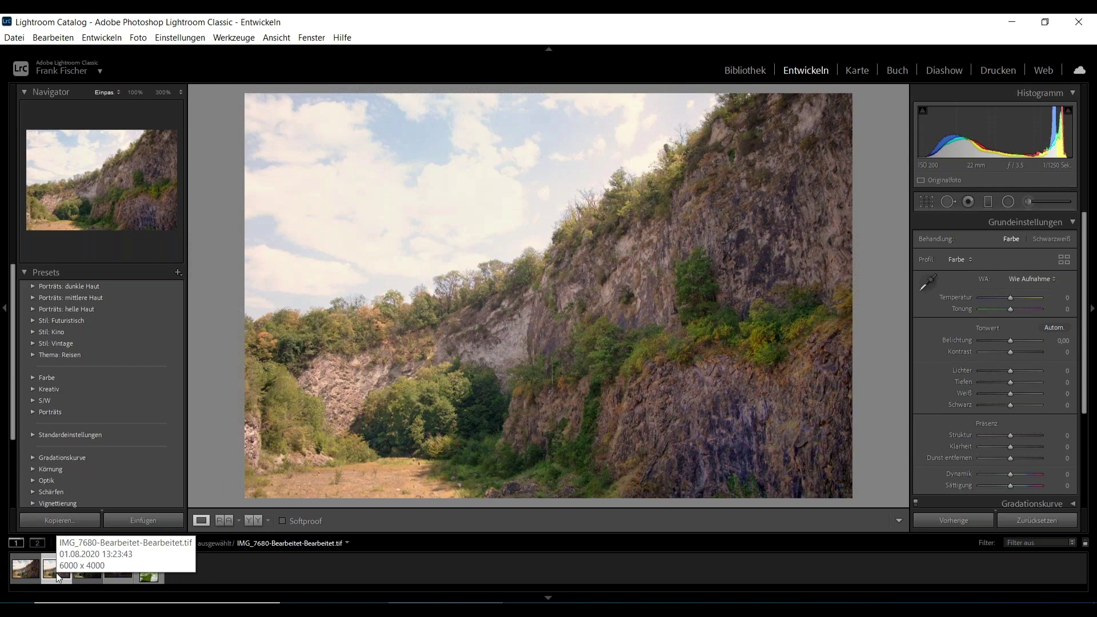
left_click(25, 571)
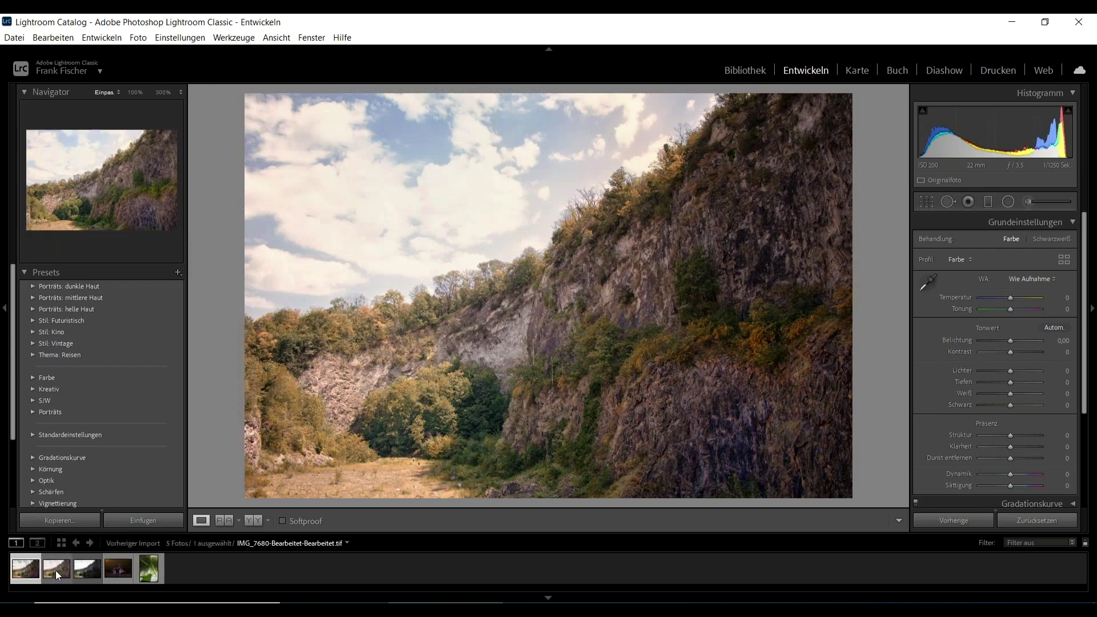
left_click(56, 573)
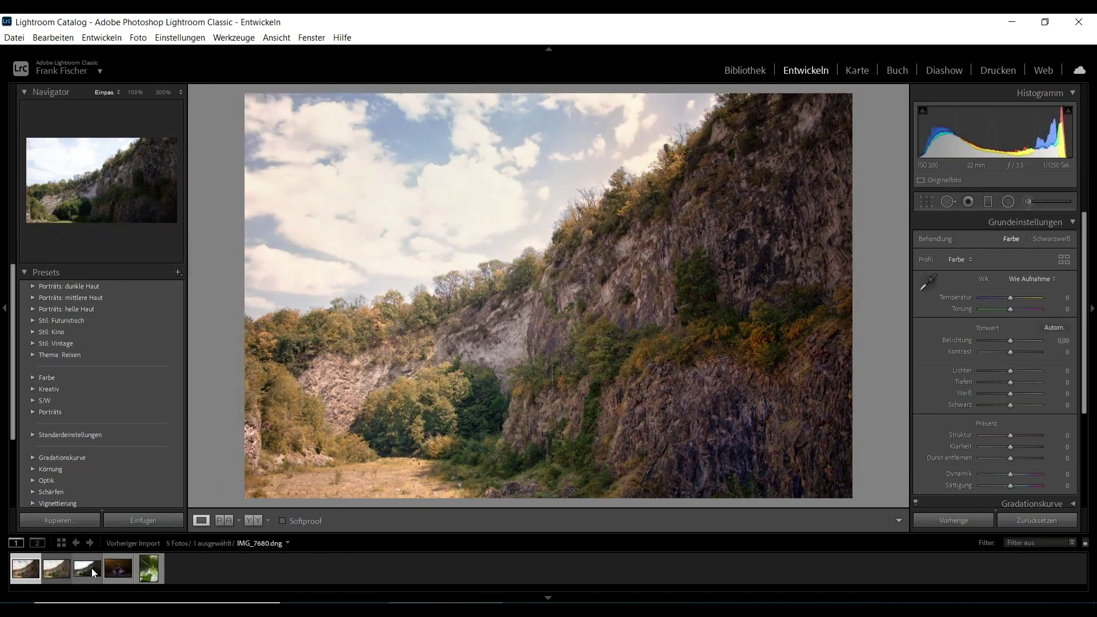
left_click(84, 572)
left_click(20, 572)
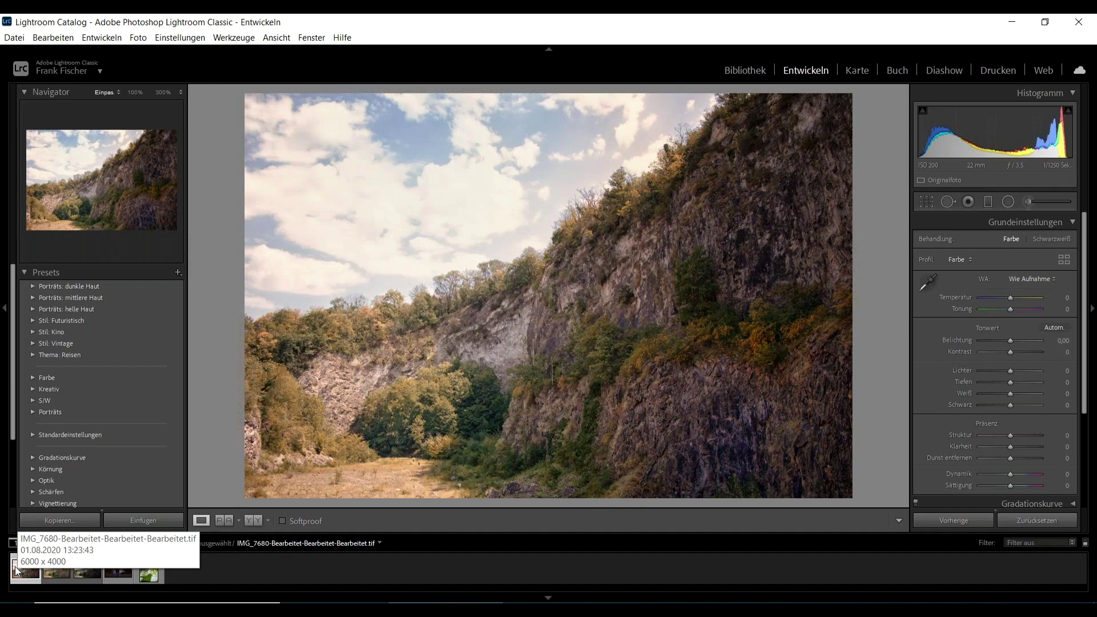
left_click(87, 574)
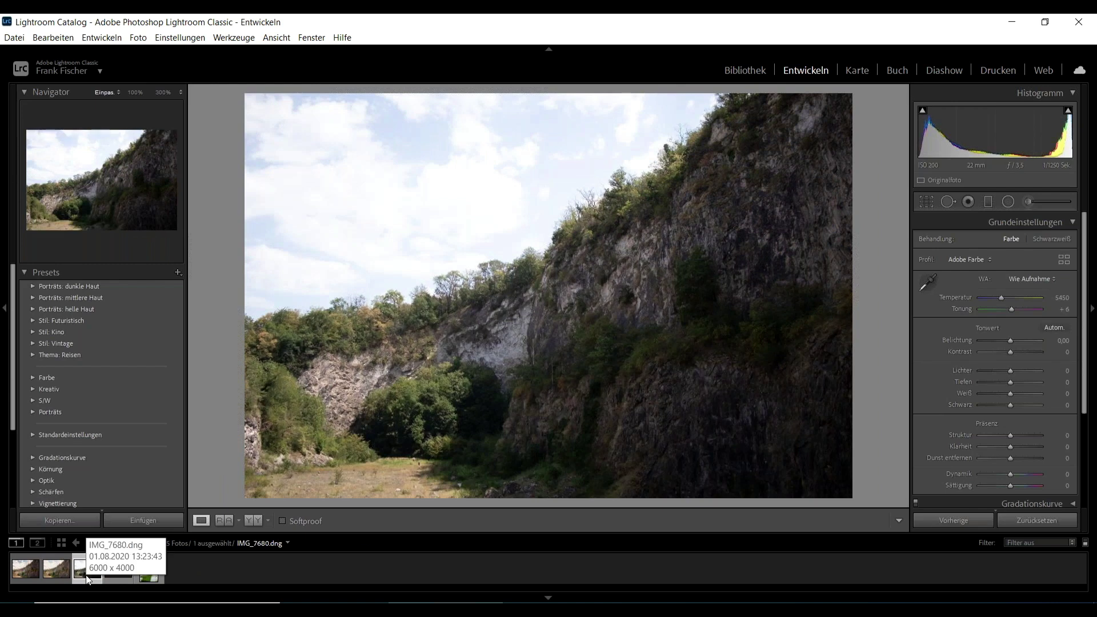
left_click(17, 576)
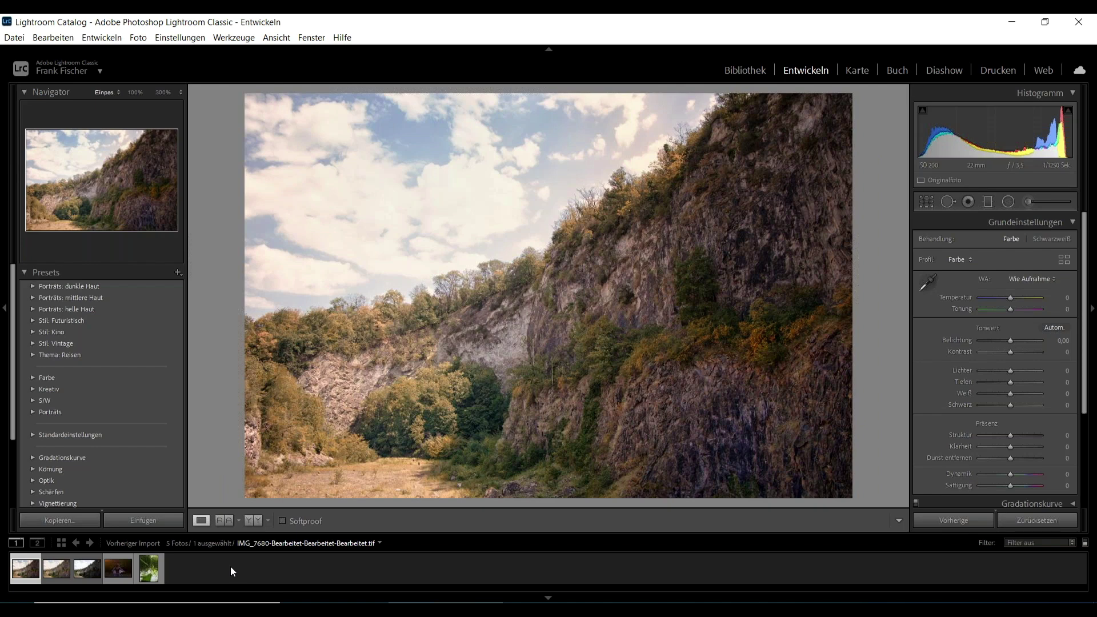
Open the portrait IMG_8402.dng in Viveza 3 as a copy with Lightroom adjustments, with the photo info overlay shown in Lightroom
left_click(114, 572)
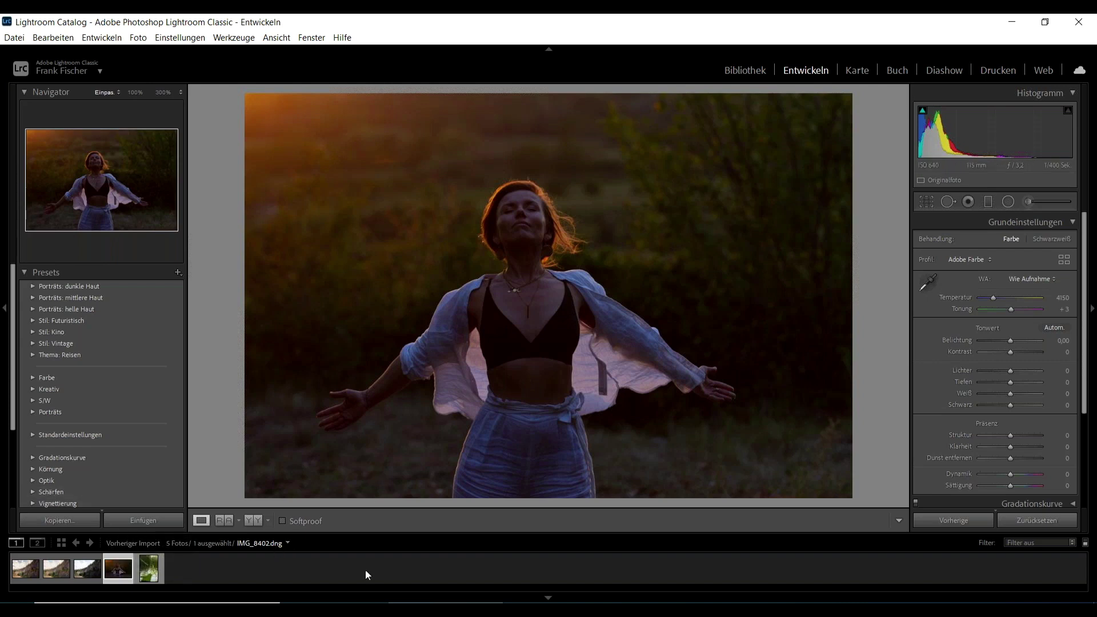
key("i")
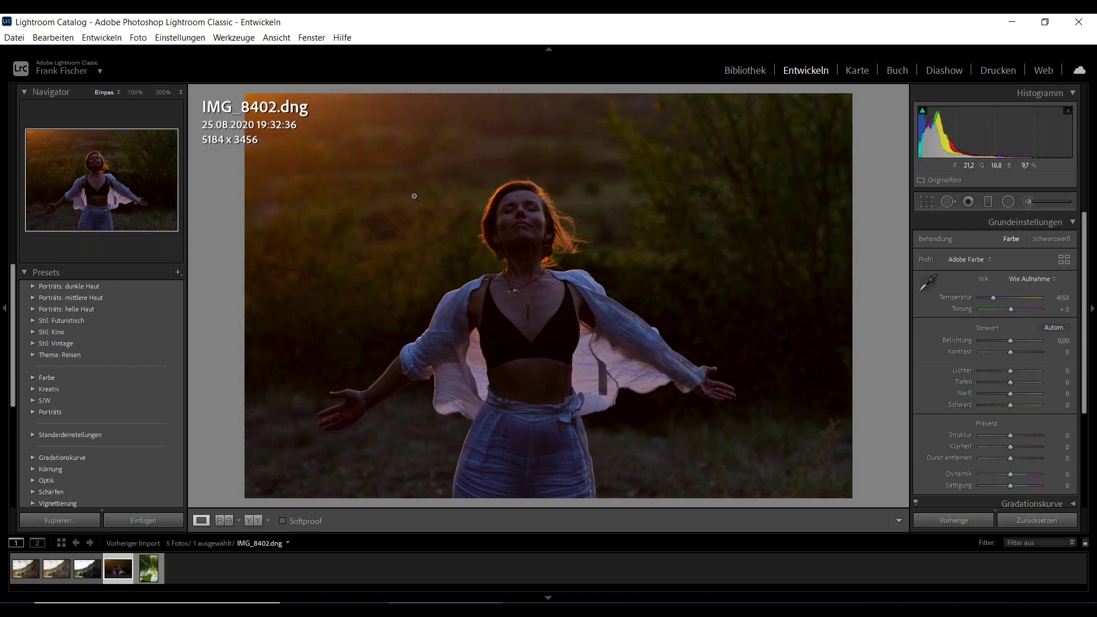
right_click(119, 574)
mouse_move(167, 282)
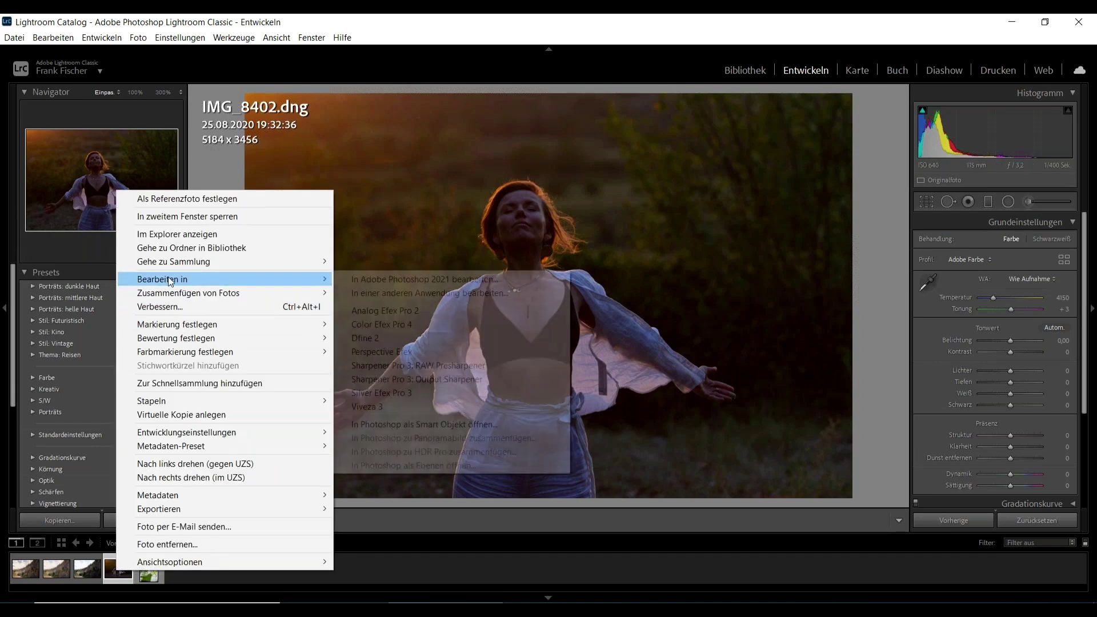
left_click(413, 407)
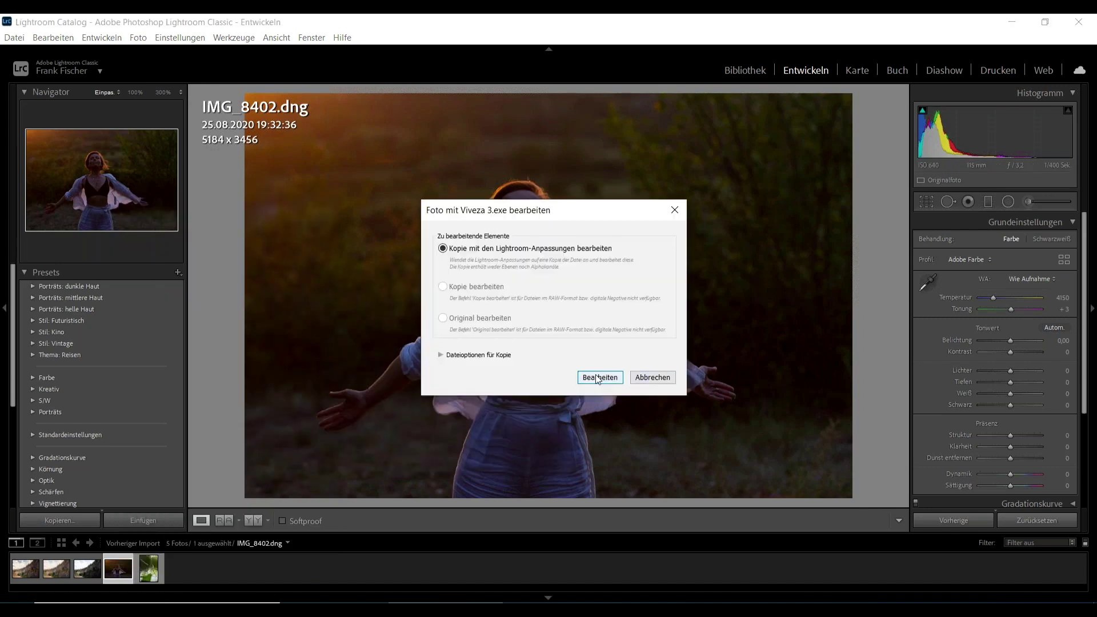
left_click(598, 378)
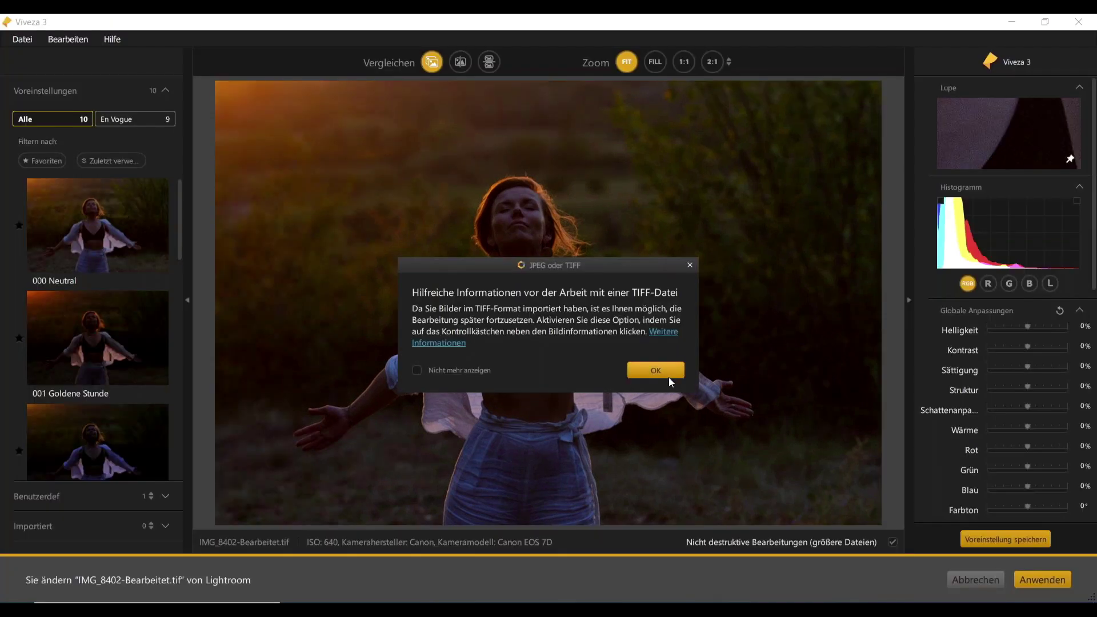
left_click(669, 377)
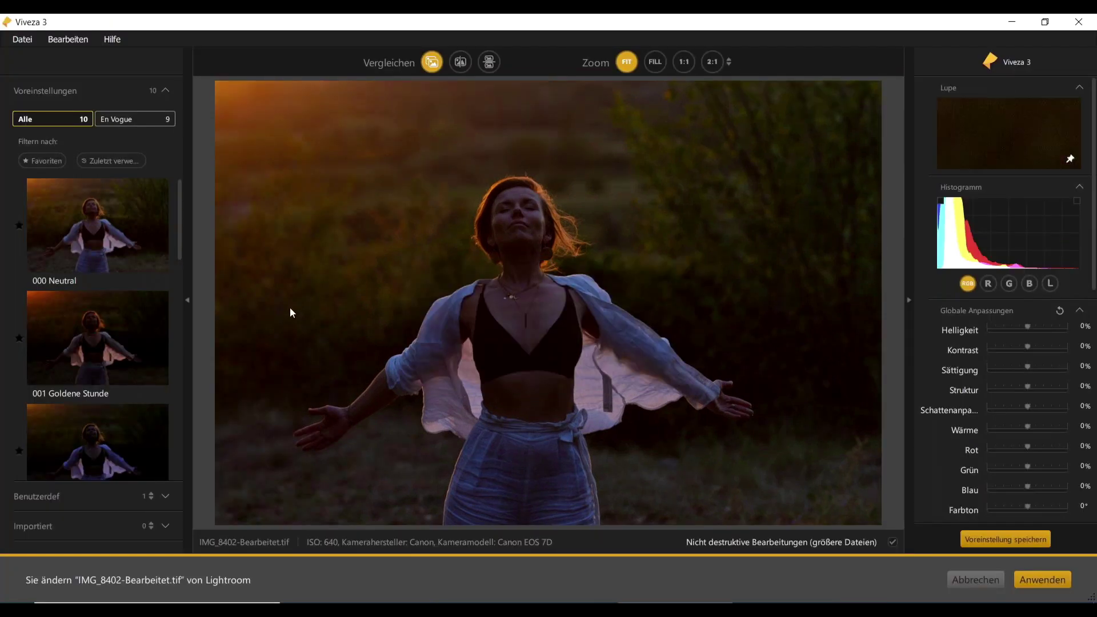
Apply the preset 004 Fülllicht to the portrait, and replace it with the preset 005 Verdunkeln
scroll(118, 259, "down", 3)
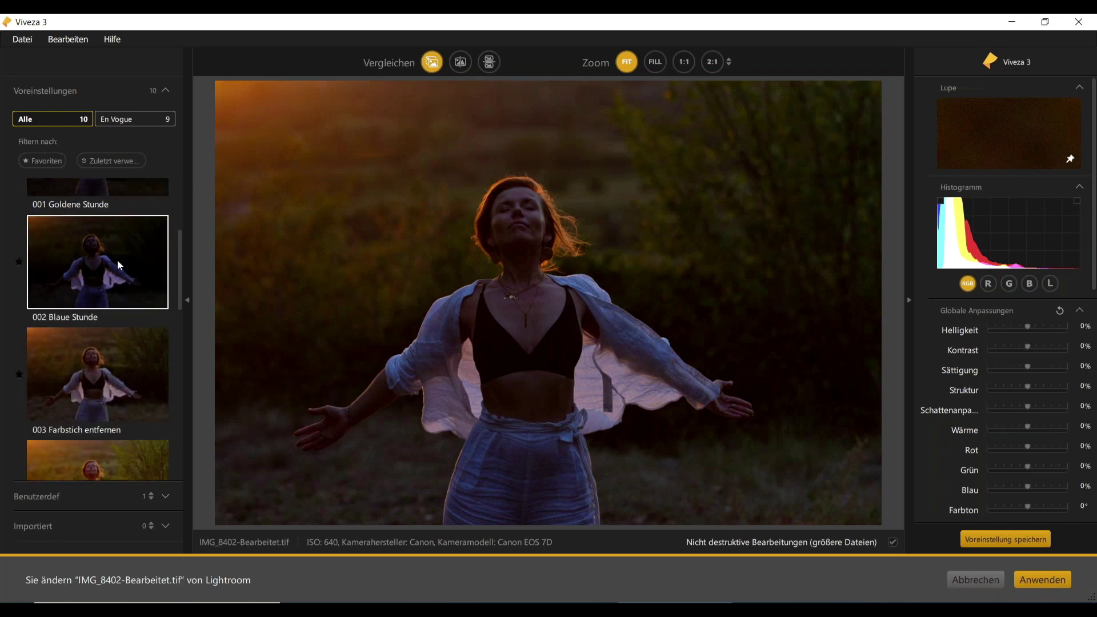
scroll(118, 259, "down", 2)
scroll(119, 263, "down", 3)
left_click(119, 263)
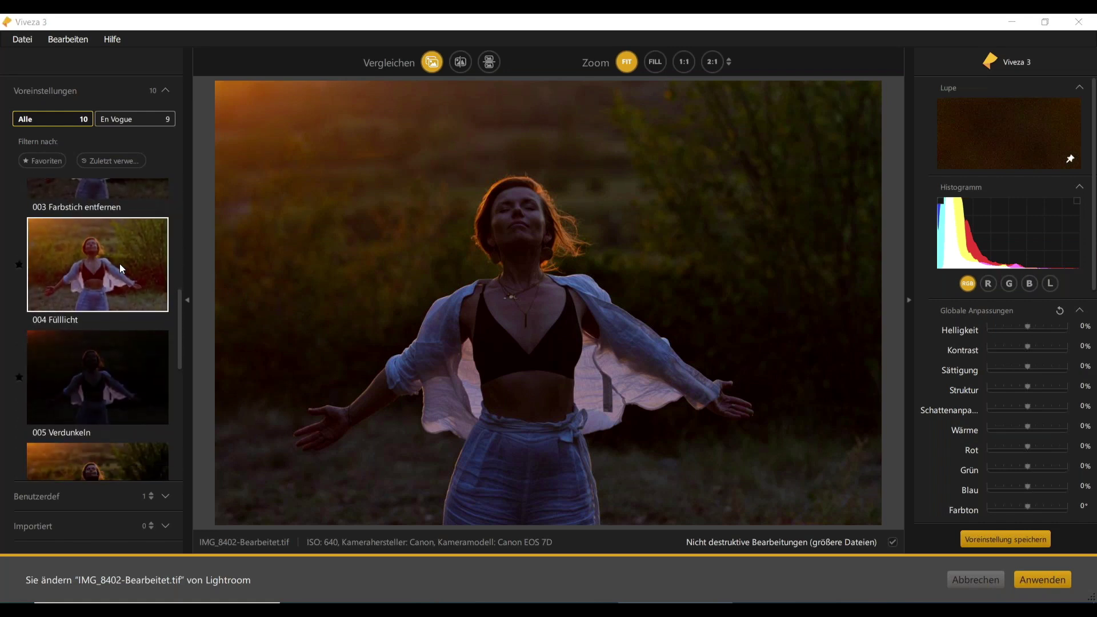
left_click(667, 340)
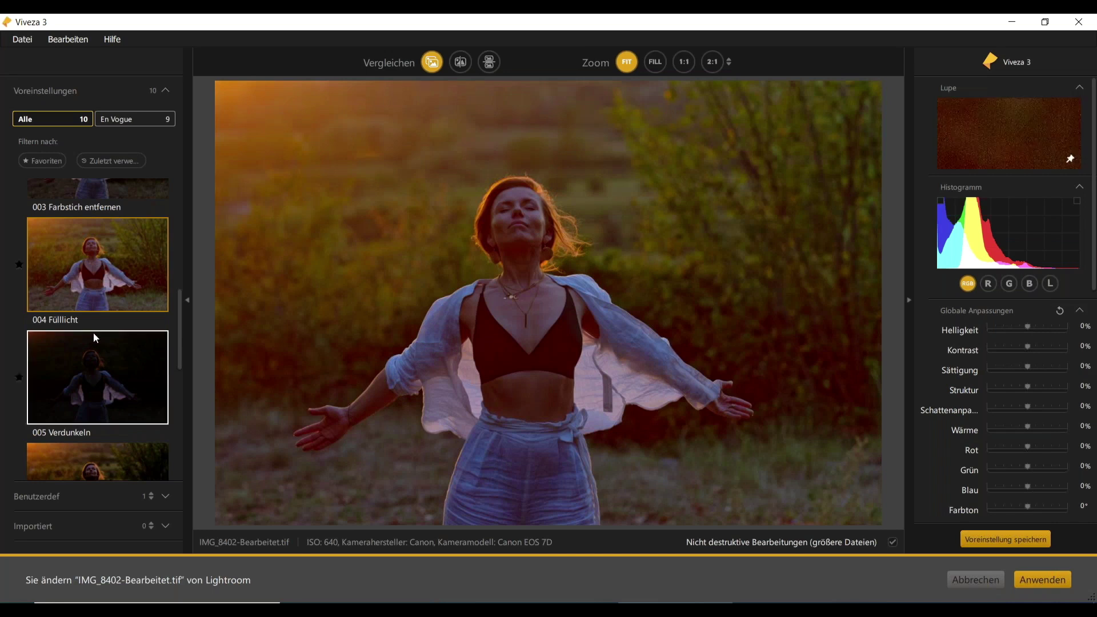
left_click(99, 363)
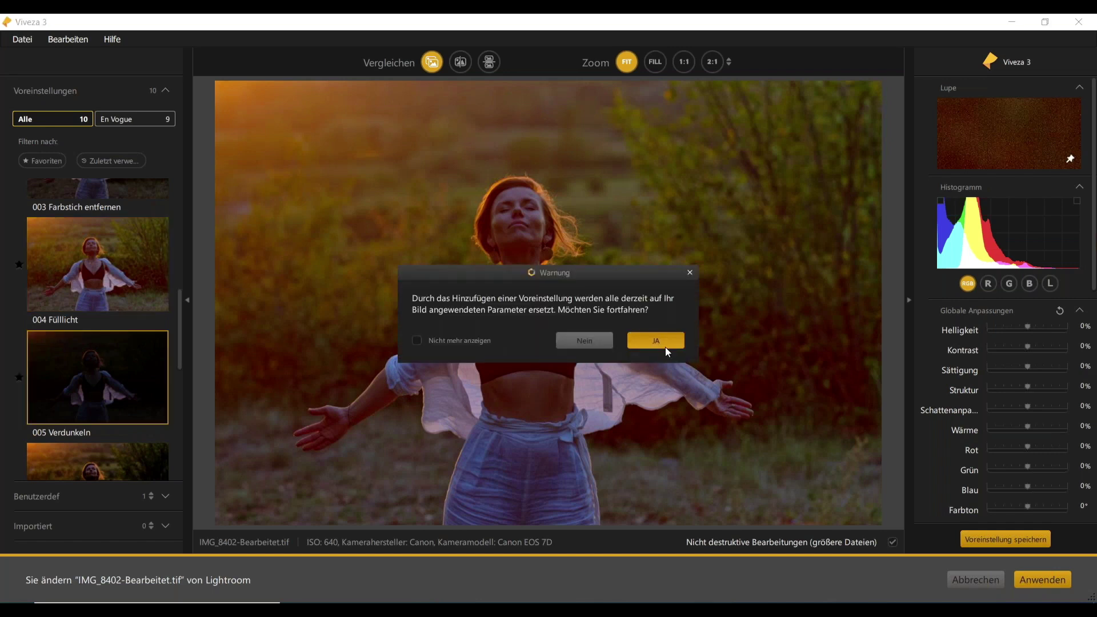
left_click(666, 347)
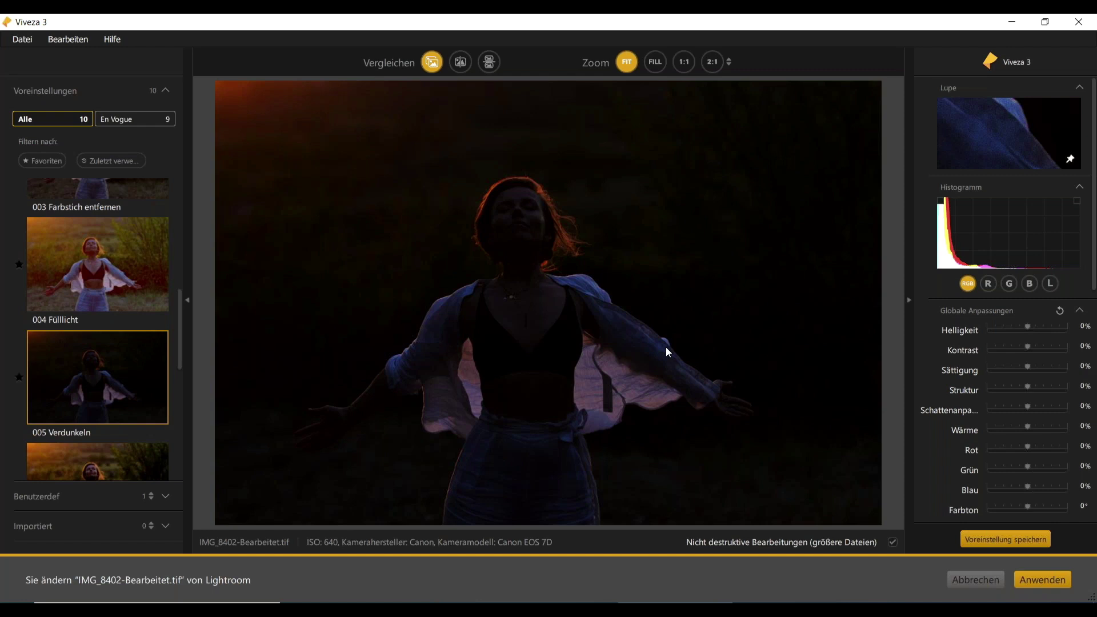
Replace the portrait's preset with 006 Tonkorrektur, and switch back to 005 Verdunkeln
scroll(116, 338, "down", 2)
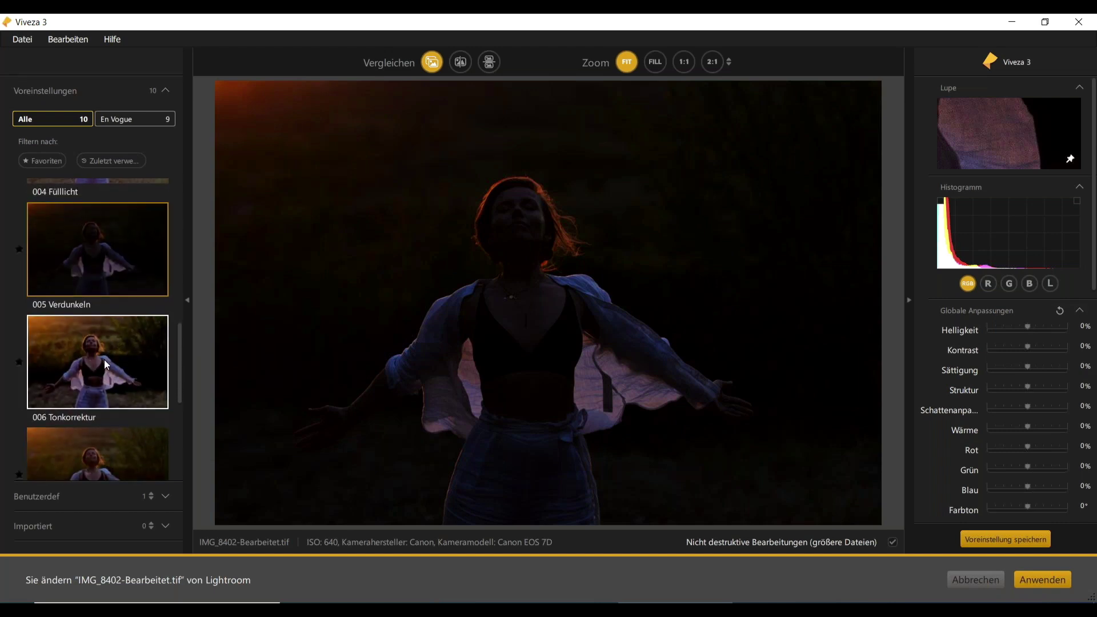
left_click(104, 359)
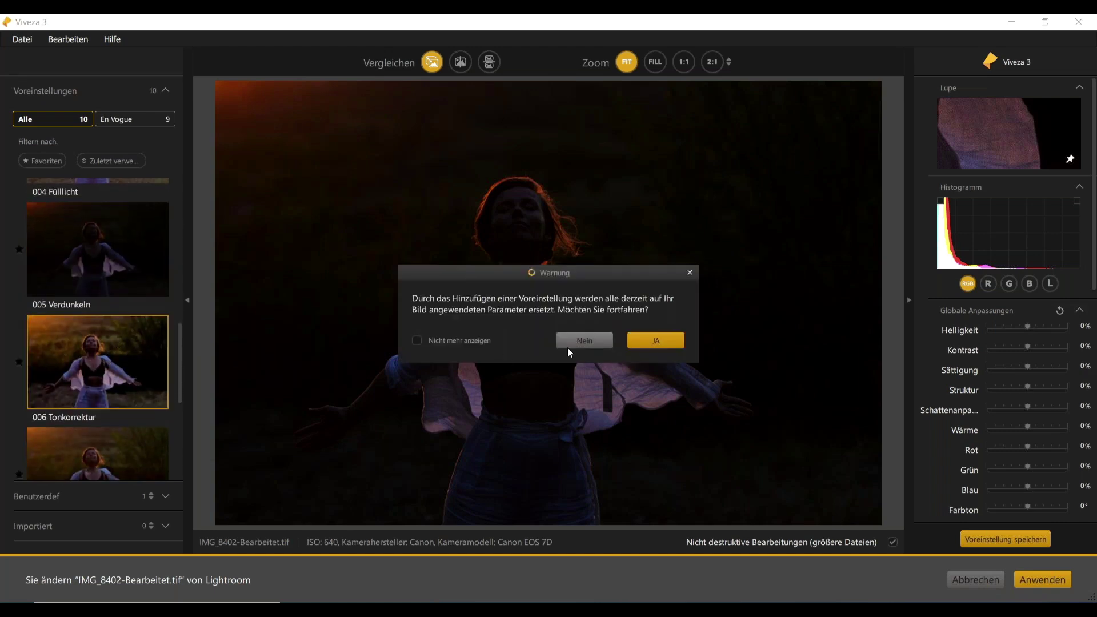
left_click(664, 340)
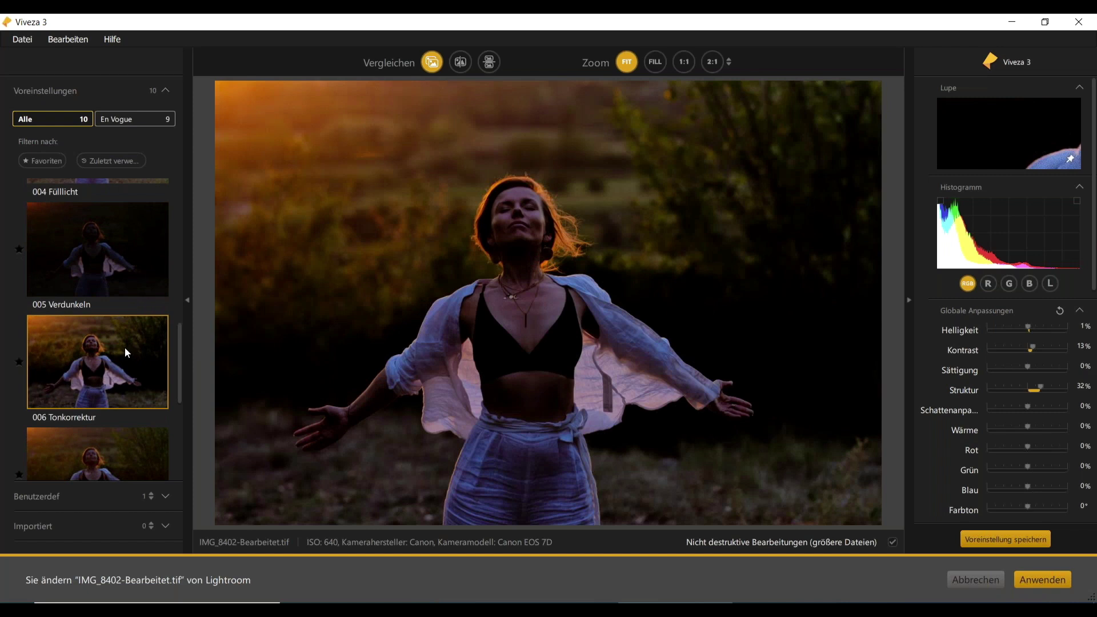
left_click(115, 265)
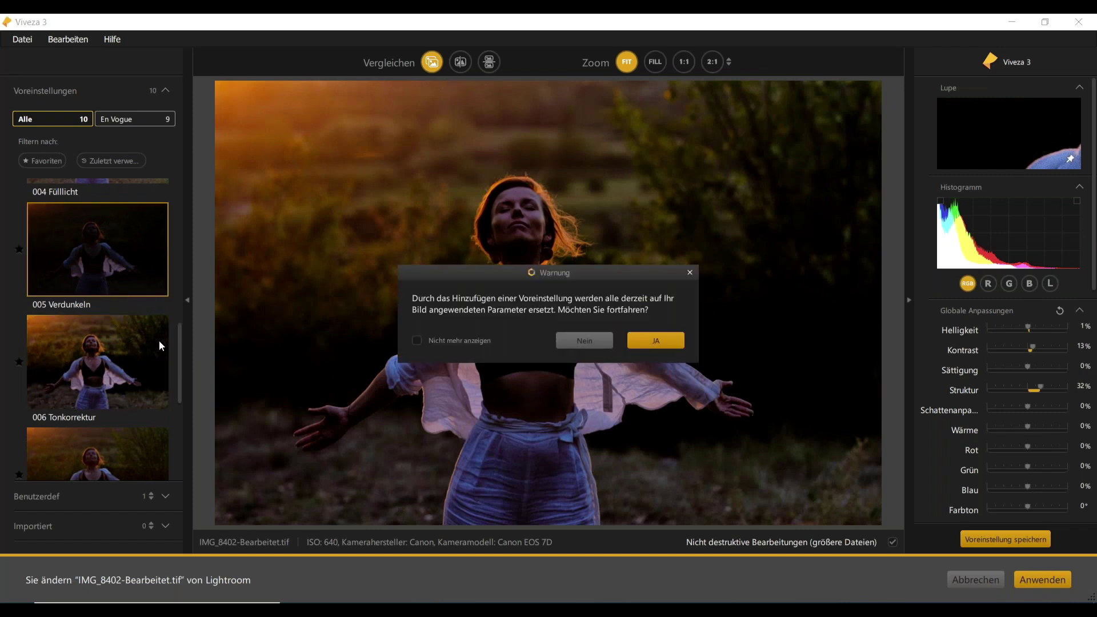
left_click(667, 346)
Compare the portrait with the 005 Verdunkeln preset against the unedited image
scroll(121, 308, "up", 8)
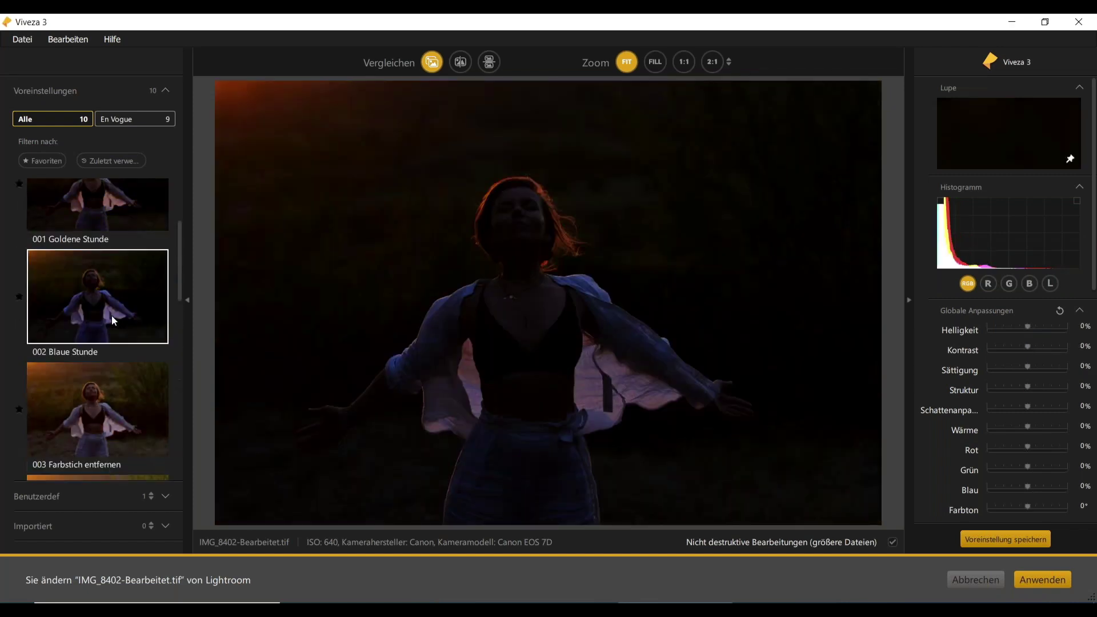
left_click(433, 63)
left_click(432, 63)
left_click(433, 63)
left_click(433, 63)
left_click(433, 63)
left_click(434, 66)
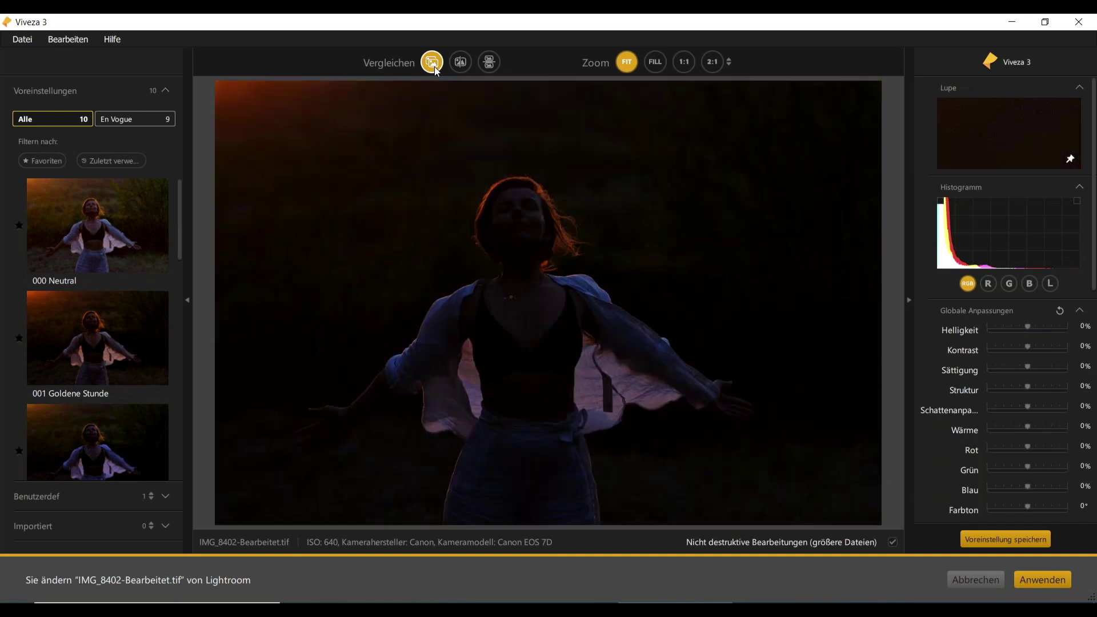
scroll(90, 330, "down", 1)
scroll(90, 330, "up", 1)
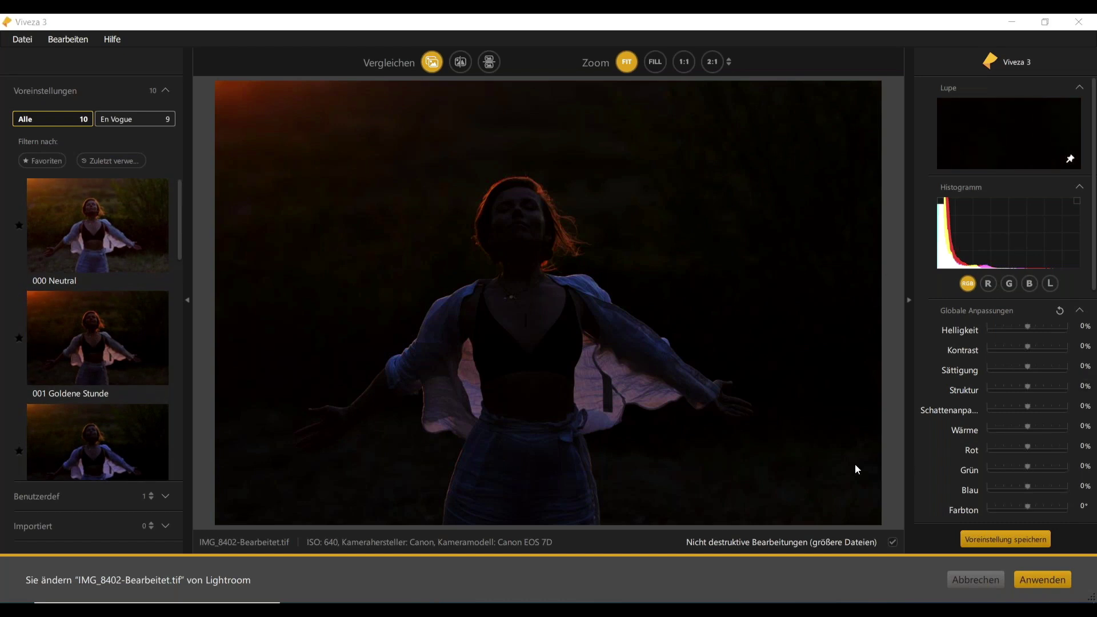
Raise the global Spitzlichter of the portrait to 89% in Selektive Töne
scroll(1011, 421, "down", 3)
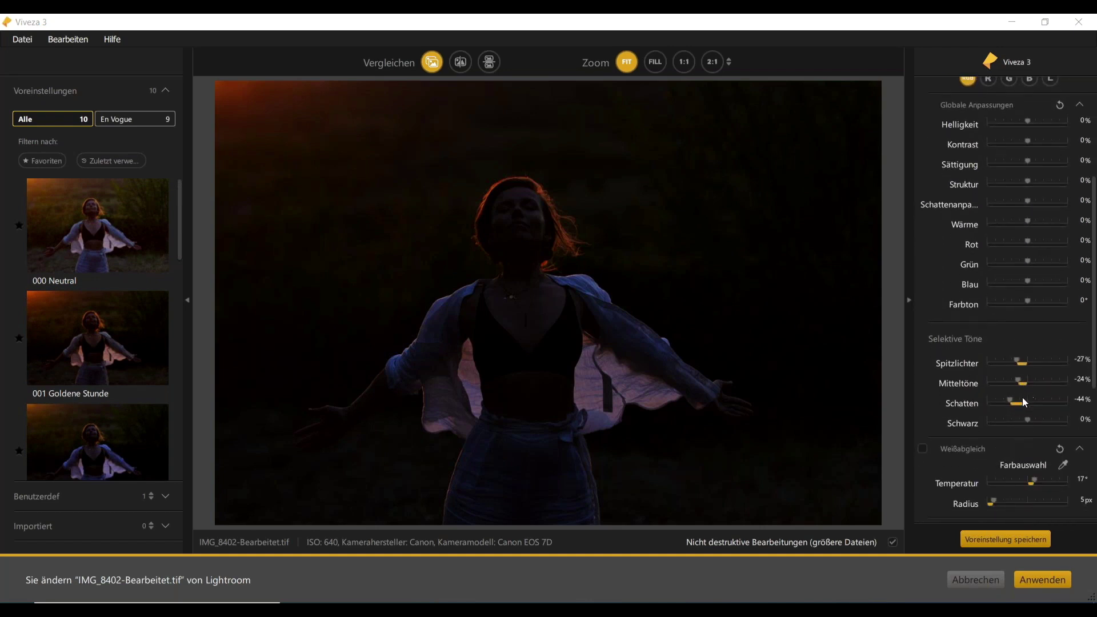
left_click_drag(1017, 359, 1061, 363)
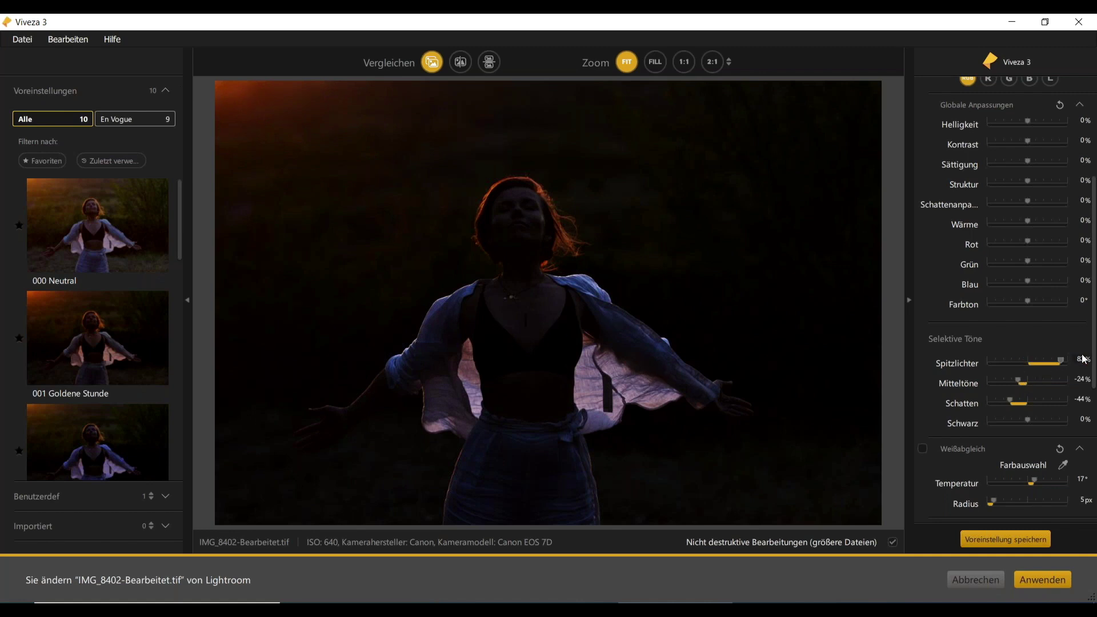
mouse_move(1062, 359)
left_mouse_down()
mouse_move(1017, 354)
mouse_move(1070, 357)
mouse_move(1061, 349)
mouse_move(1031, 358)
mouse_move(1065, 364)
mouse_move(1061, 355)
left_mouse_up()
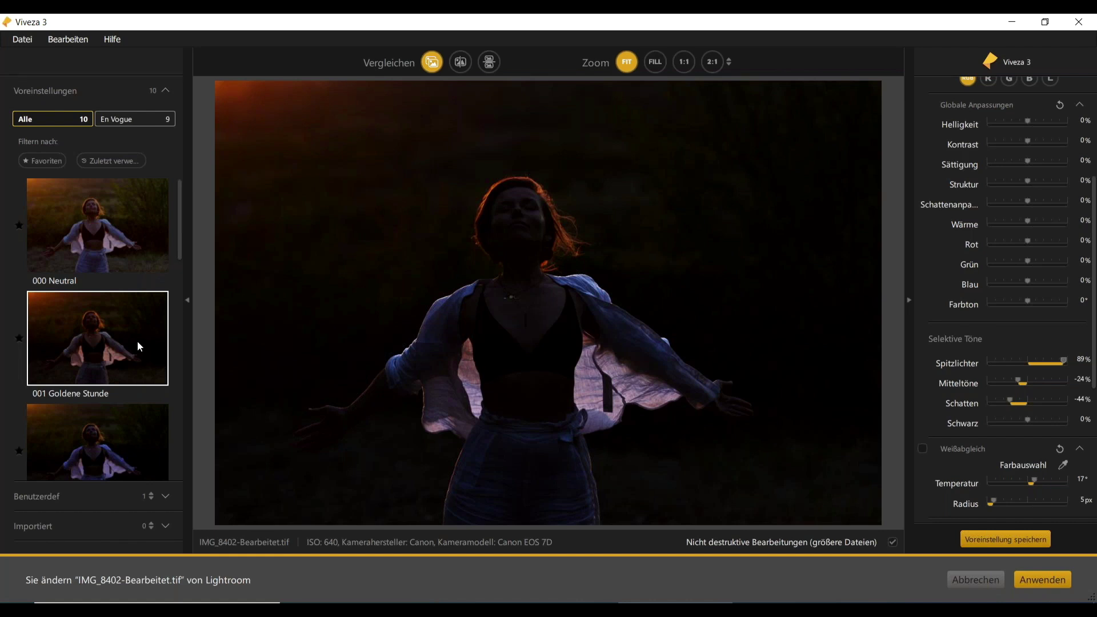
Apply the preset 009 Hoher Kontrast to the portrait, and replace it with the preset 000 Neutral
scroll(137, 341, "down", 5)
scroll(138, 342, "down", 6)
scroll(139, 350, "down", 1)
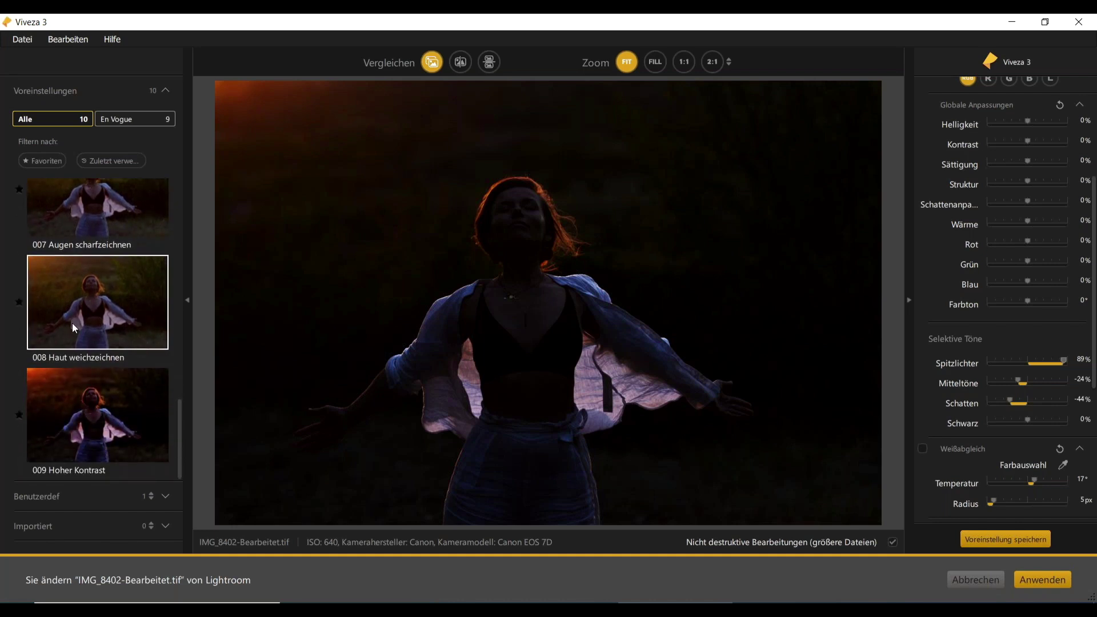
left_click(108, 423)
left_click(670, 341)
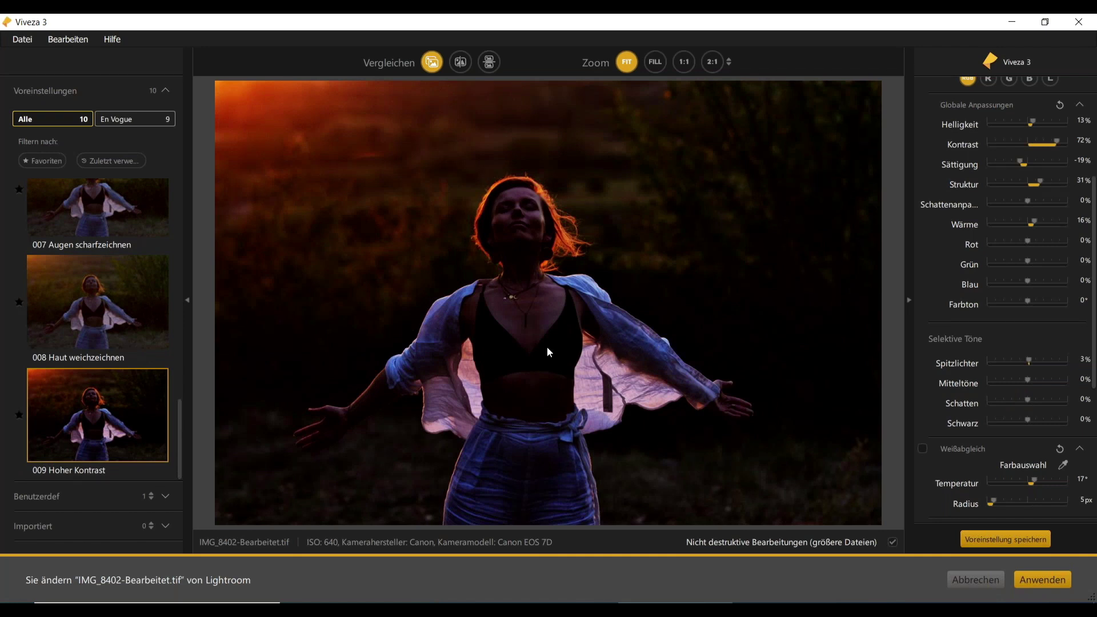
scroll(129, 297, "up", 10)
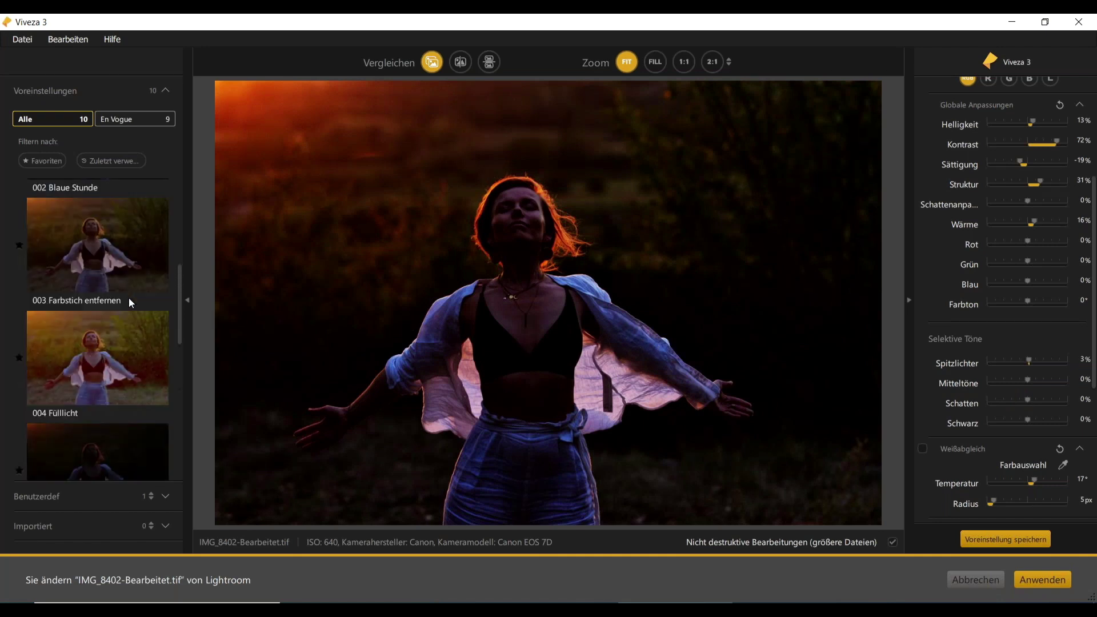
left_click(112, 252)
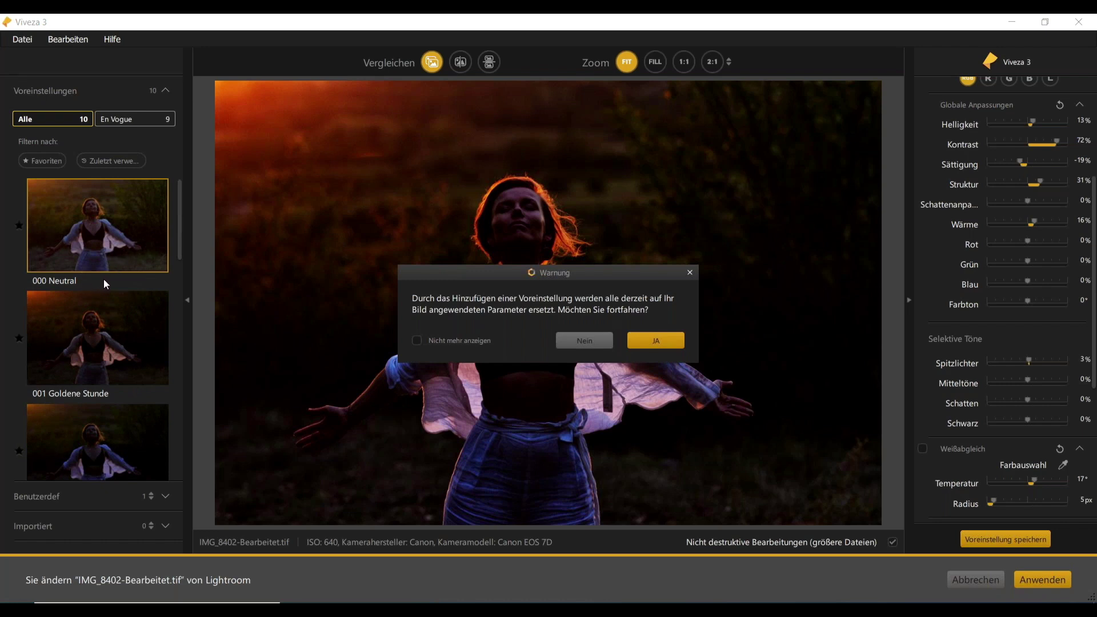
left_click(653, 341)
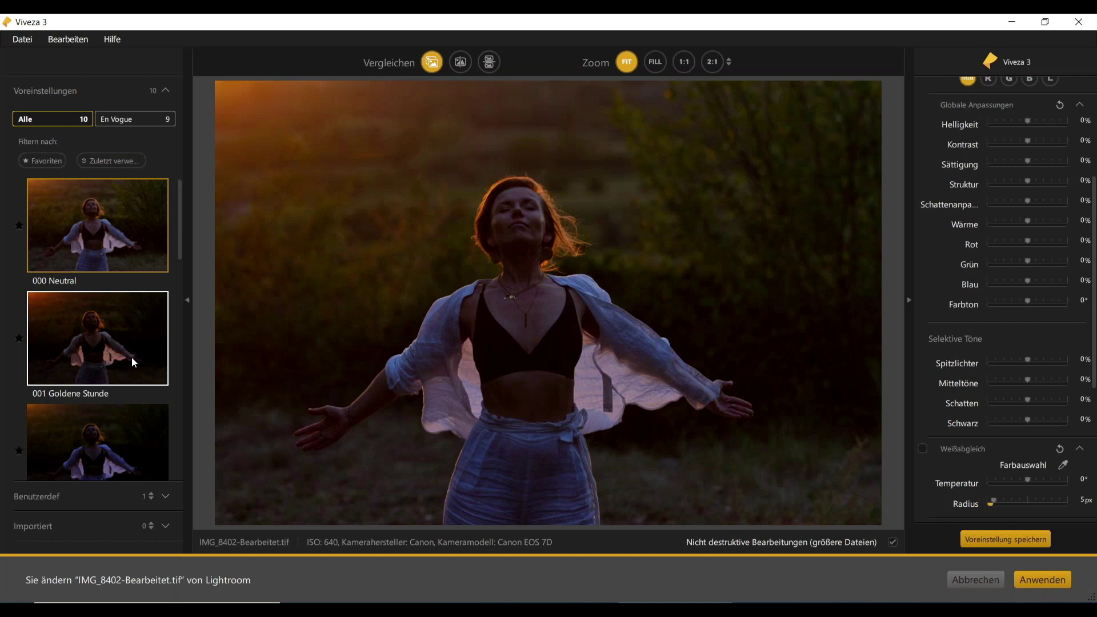
Apply the preset 001 Goldene Stunde to the portrait and raise the global Schatten to 10%
left_click(132, 357)
left_click(640, 341)
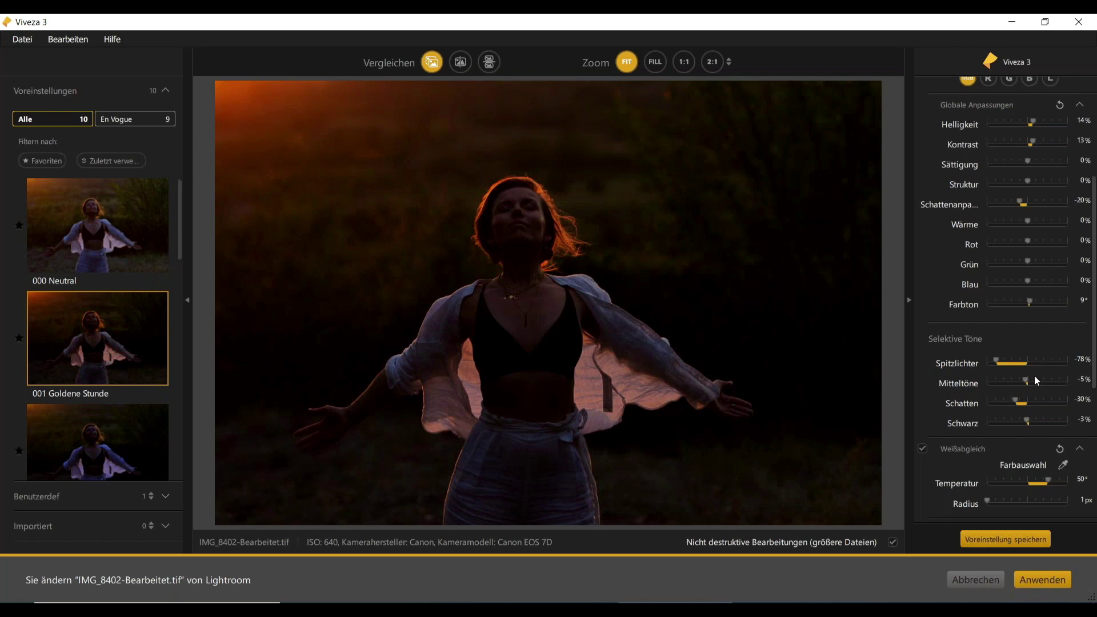
left_click_drag(1019, 399, 1035, 399)
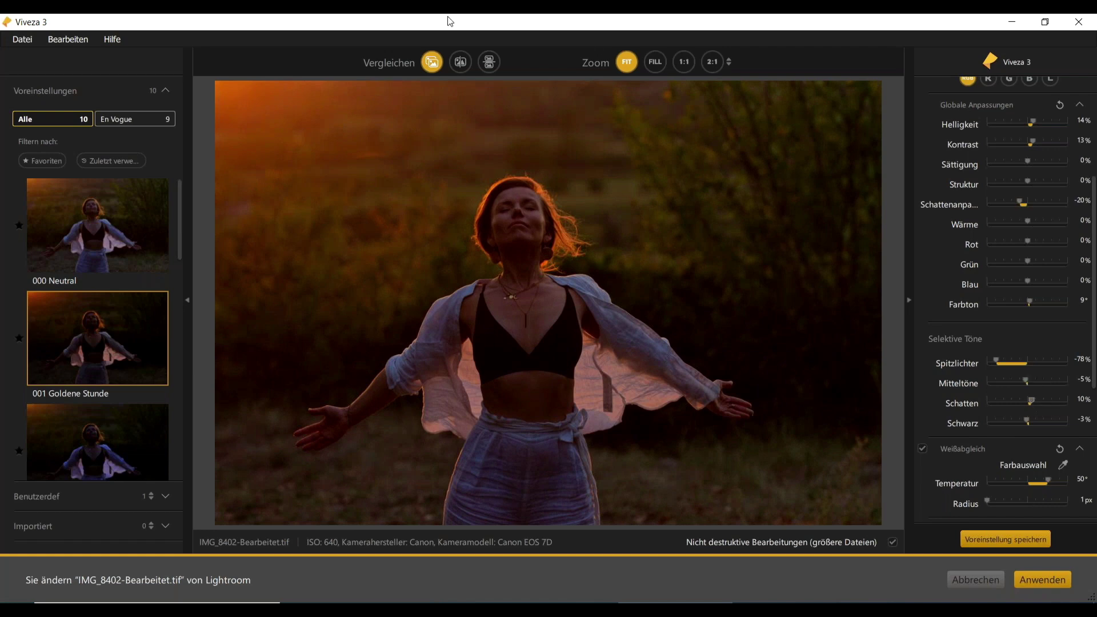
Compare the adjusted Goldene Stunde version of the portrait repeatedly with the unedited image
left_click(432, 63)
left_click(432, 63)
left_click(431, 63)
left_click(432, 63)
left_click(431, 63)
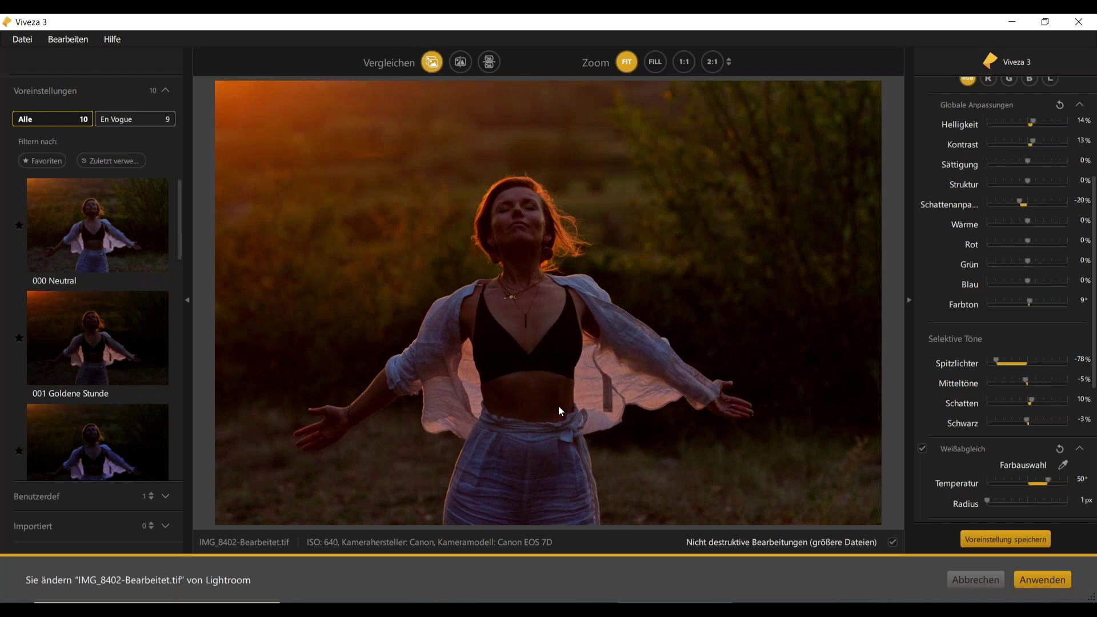
left_click(432, 63)
left_click(432, 63)
left_click(431, 63)
left_click(432, 63)
left_click(431, 63)
left_click(431, 63)
left_click(431, 63)
left_click(431, 63)
left_click(432, 63)
Place a control point on the sun glow in the photo's upper-left corner, show its mask, and enlarge its area to 70%
scroll(937, 423, "down", 5)
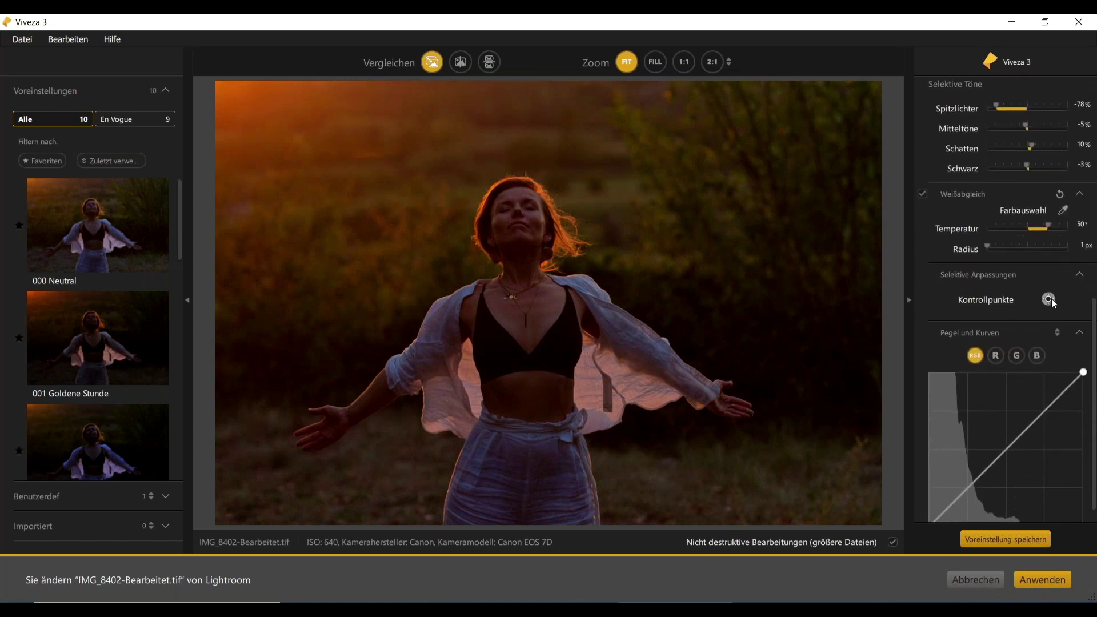
left_click(240, 104)
left_click_drag(296, 165, 403, 275)
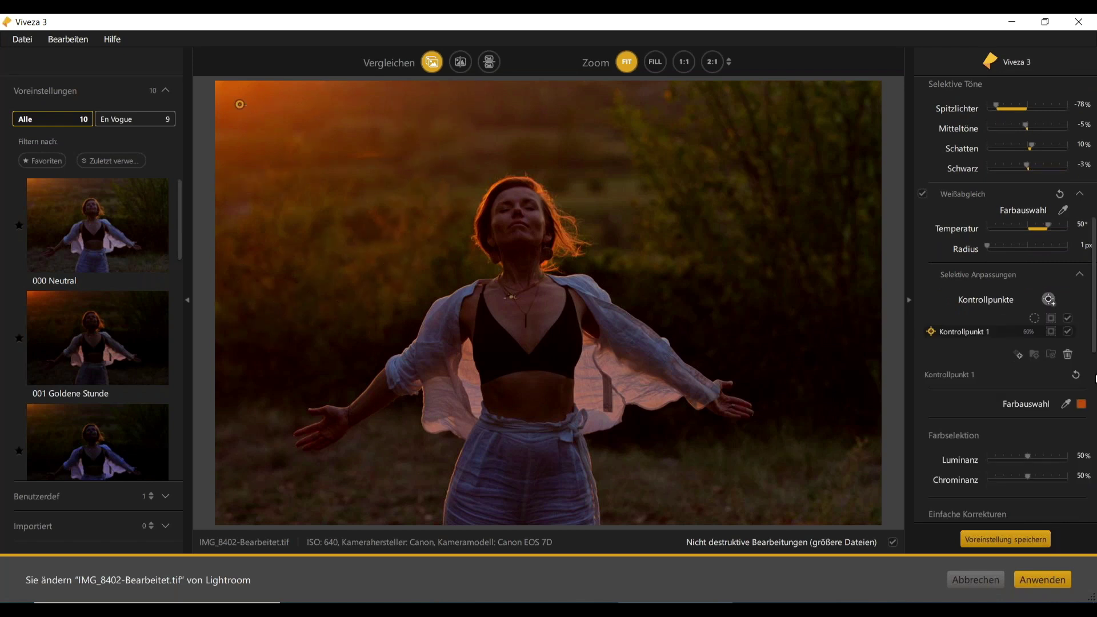
left_click(1051, 332)
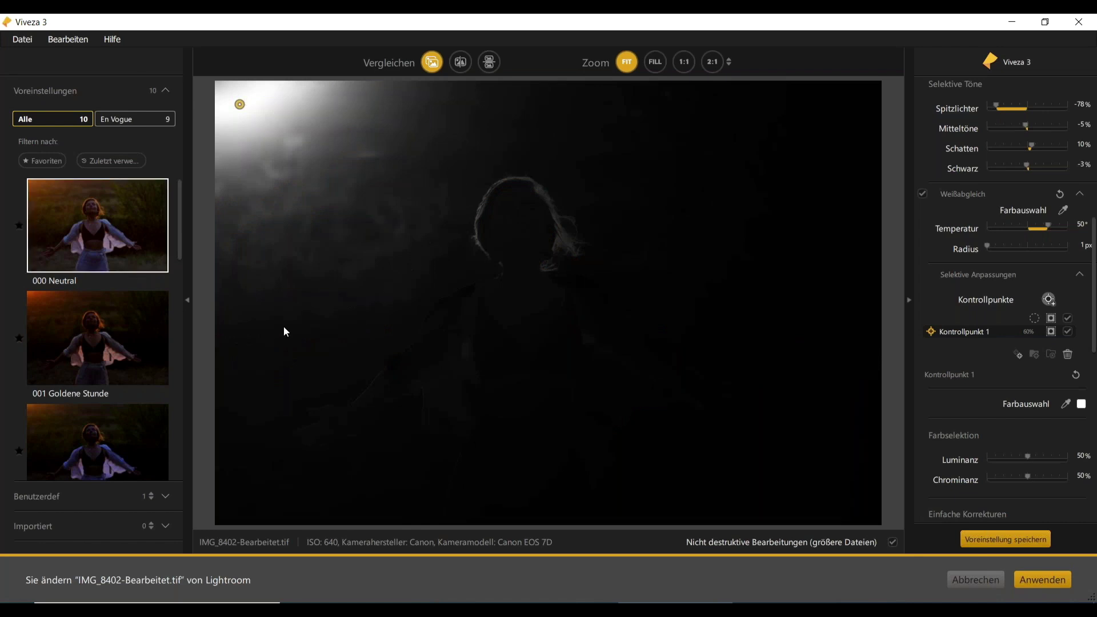
left_click_drag(422, 259, 445, 293)
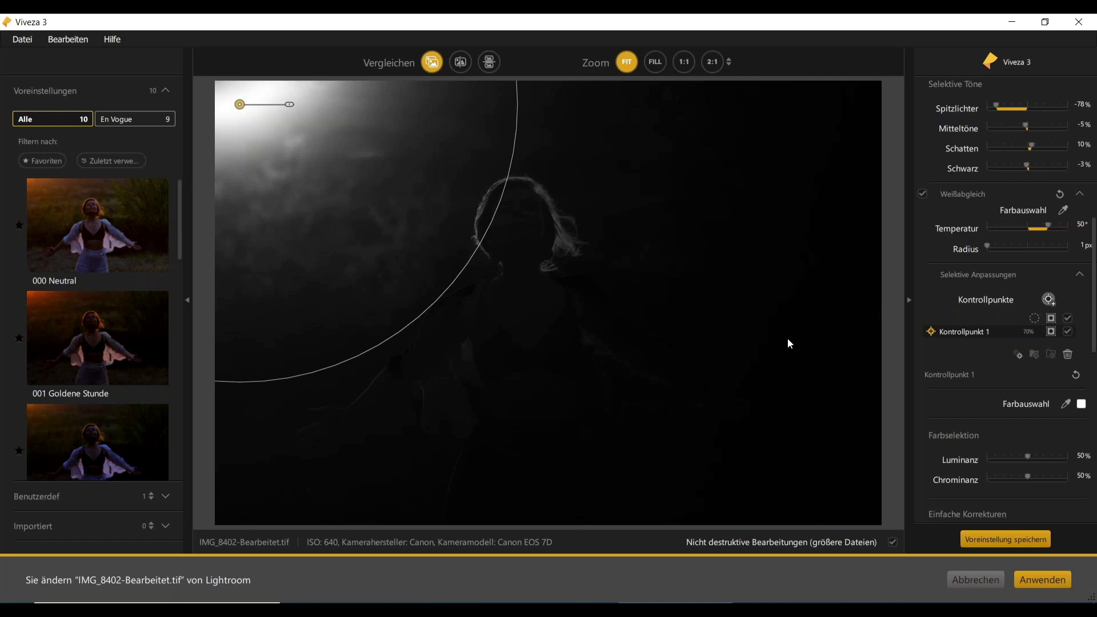
Set the control point's colour selection to 26% Luminanz and 53% Chrominanz, trying 0% Chrominanz first
scroll(969, 435, "down", 3)
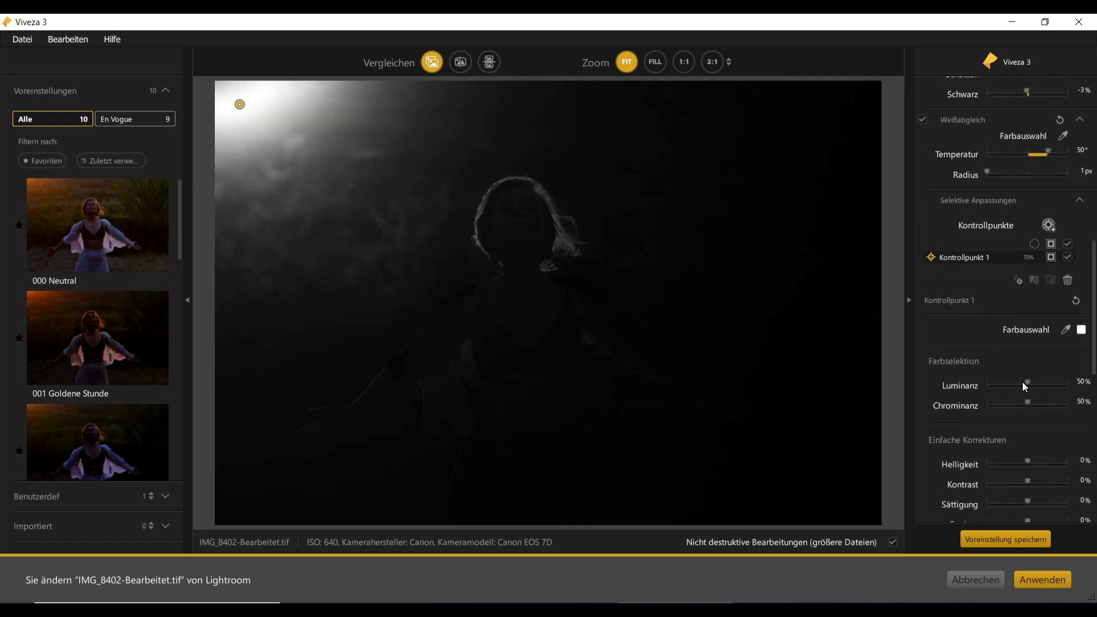
left_click_drag(1029, 385, 1007, 382)
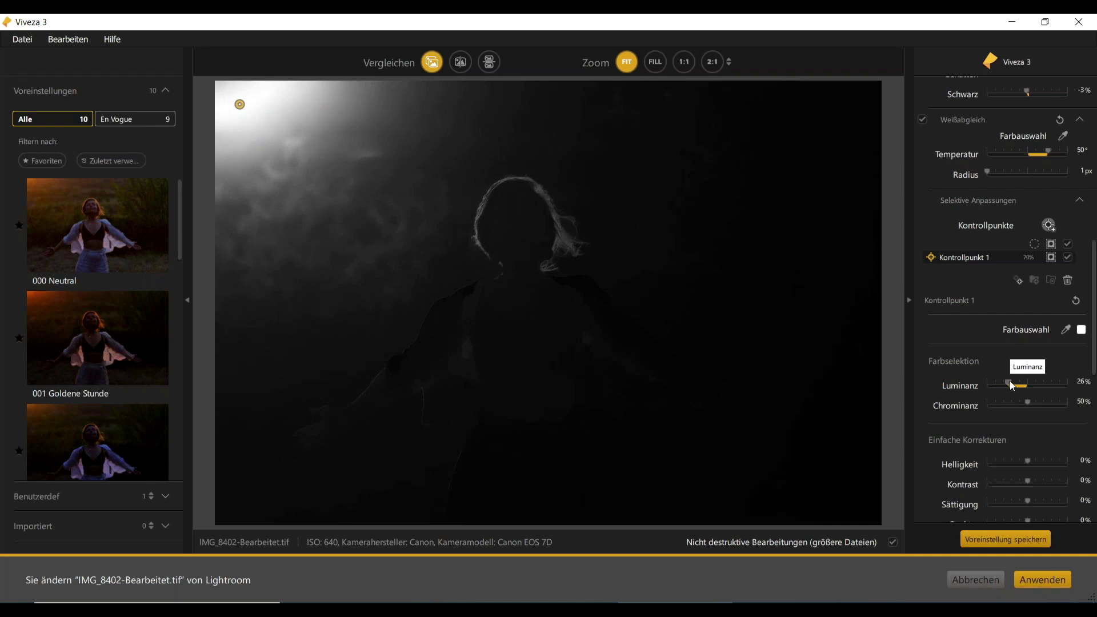
left_click_drag(1029, 403, 984, 400)
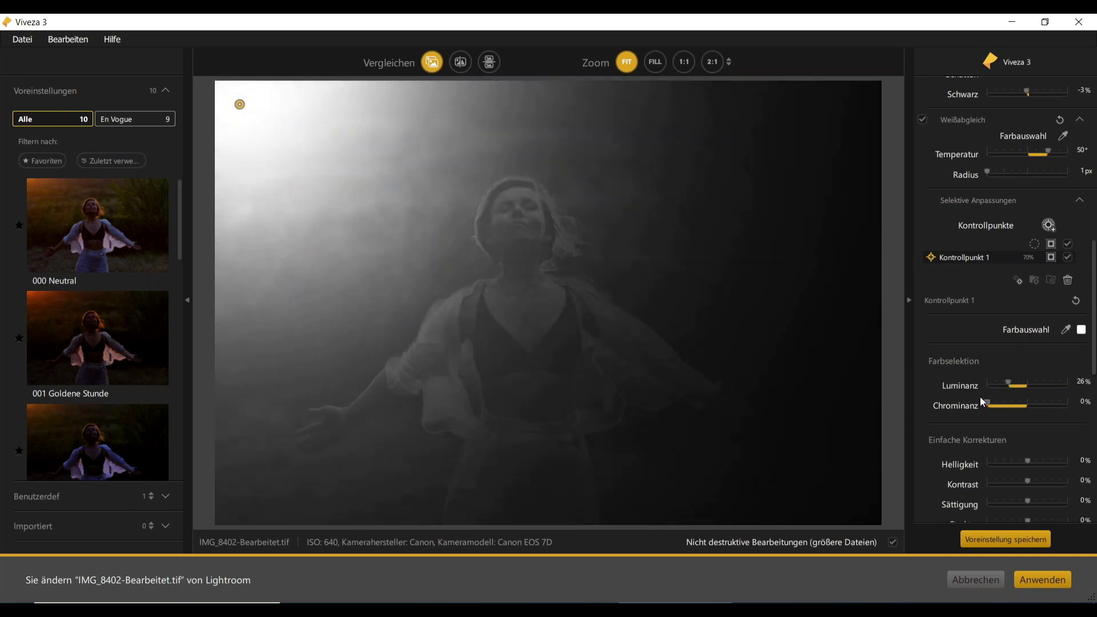
left_click_drag(996, 406, 1031, 405)
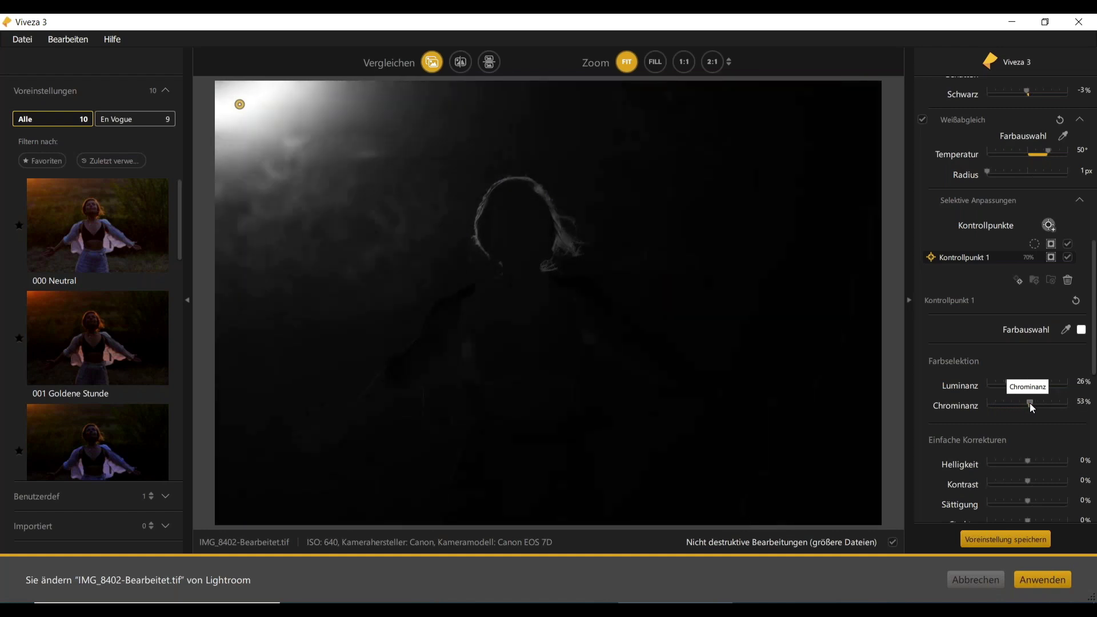
Enlarge the control point's area to 80%, hide its mask, and rename it Sonnenschein
mouse_move(325, 161)
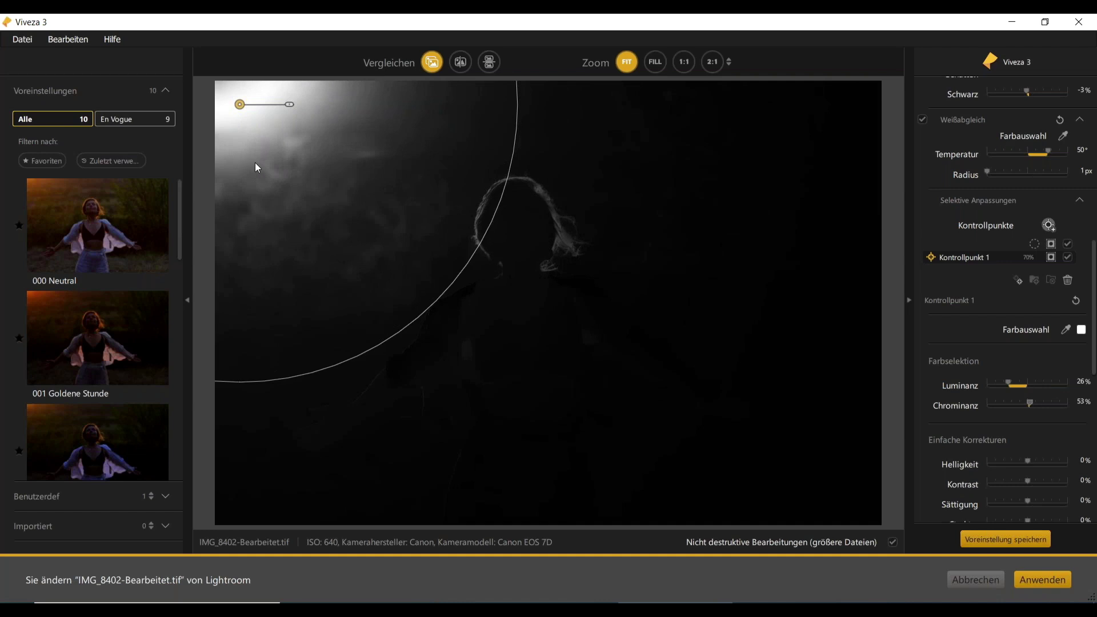
left_click_drag(502, 184, 548, 206)
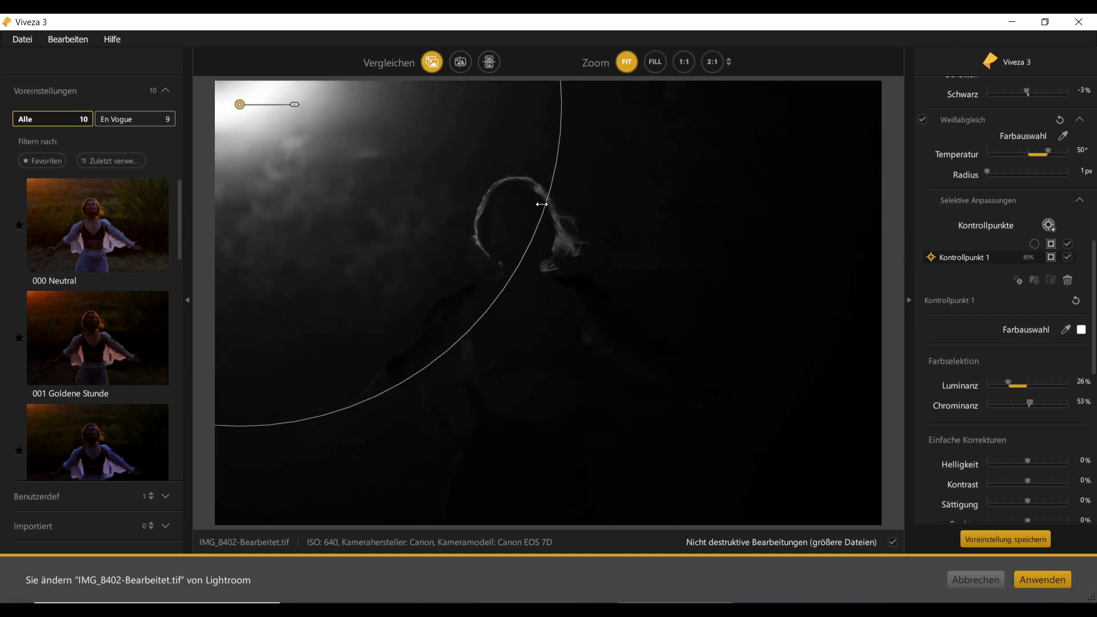
left_click(1050, 258)
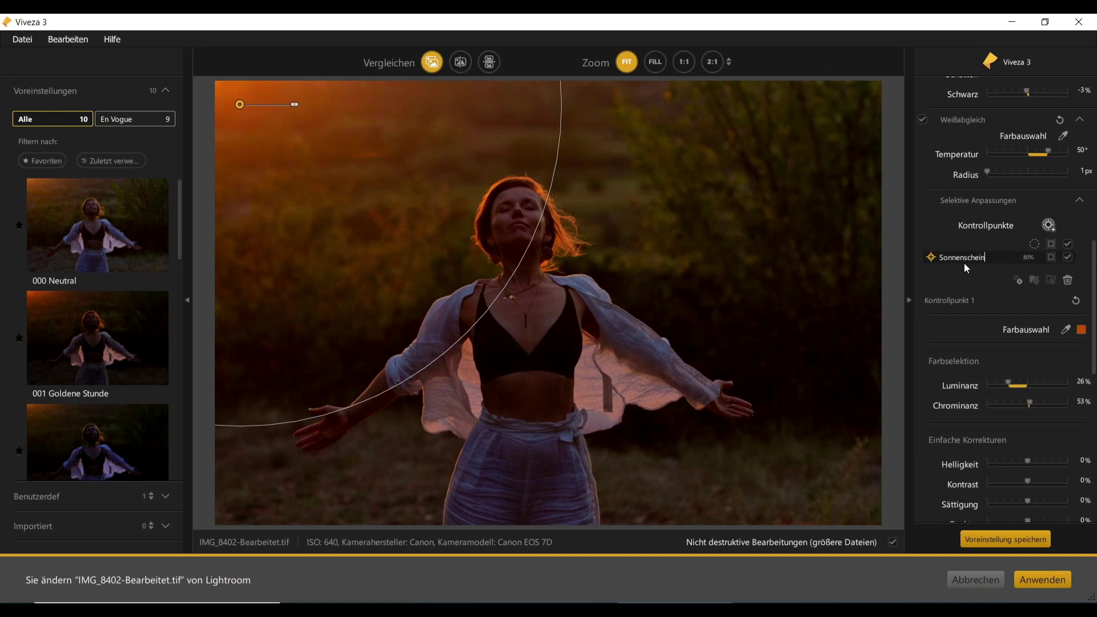
key("Return")
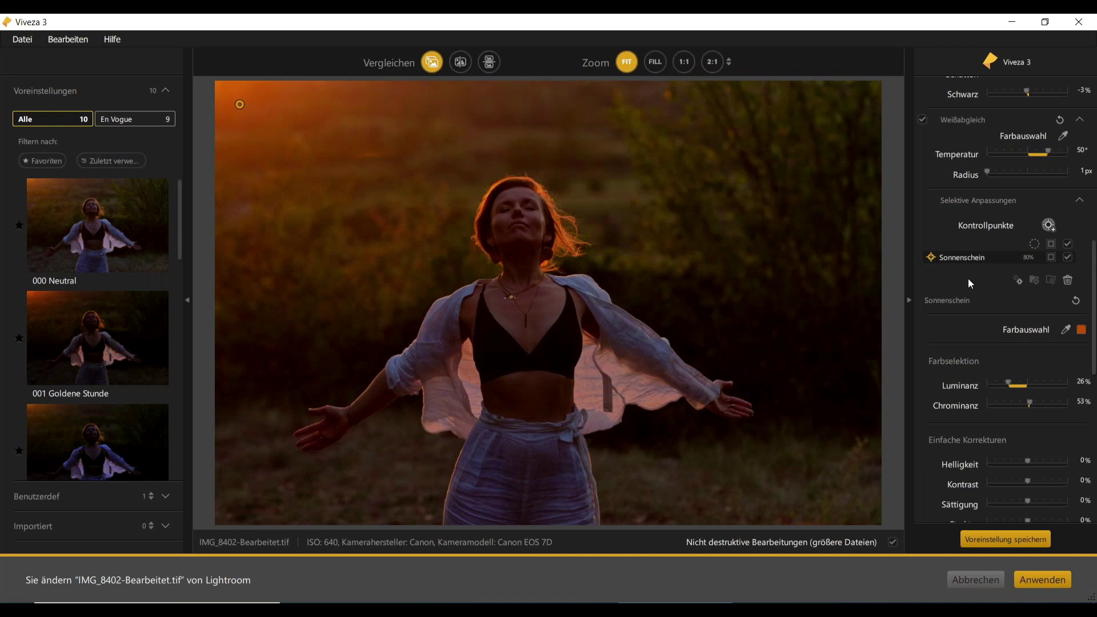
Try more Wärme on the Sonnenschein control point and reset it, and set Struktur to 24% and Kontrast to 27%
scroll(951, 376, "down", 4)
scroll(951, 377, "down", 2)
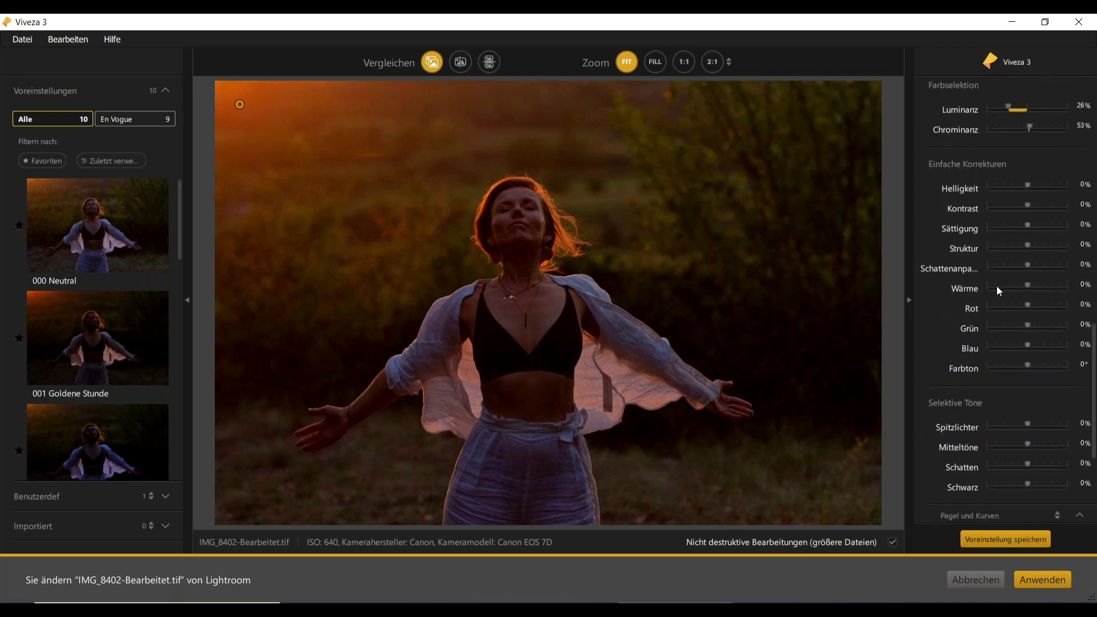
left_click_drag(1031, 284, 1044, 286)
double_click(1039, 281)
mouse_move(1032, 246)
left_mouse_down()
mouse_move(1044, 247)
mouse_move(1039, 257)
left_mouse_up()
left_click_drag(1030, 205, 1038, 216)
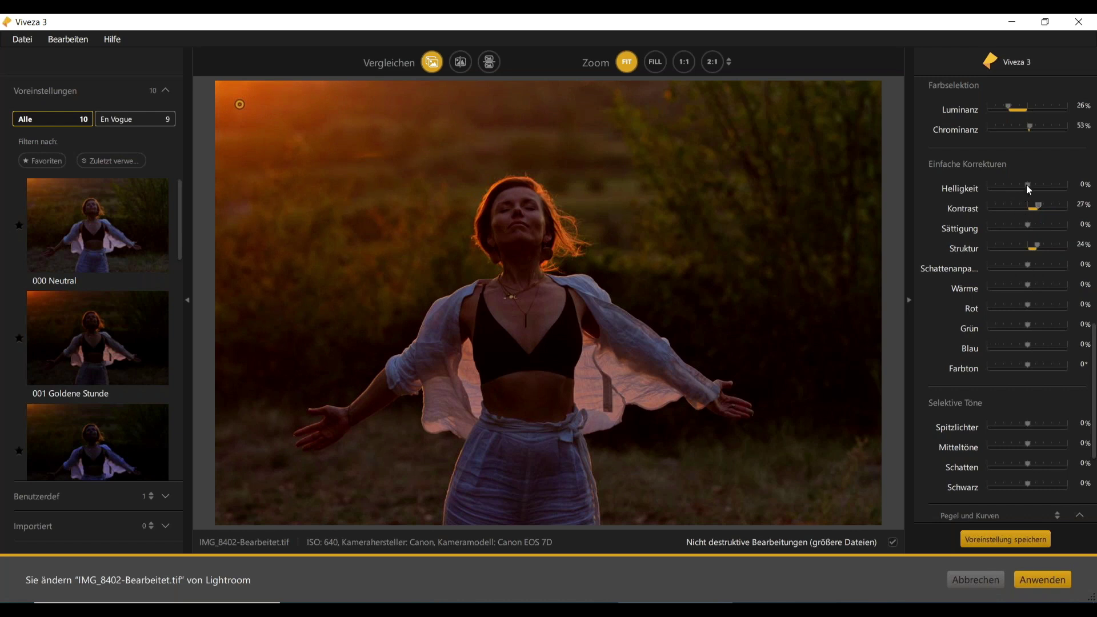
Try 100% Helligkeit on the Sonnenschein control point, and reduce it to 16%
left_click_drag(1028, 186, 1072, 186)
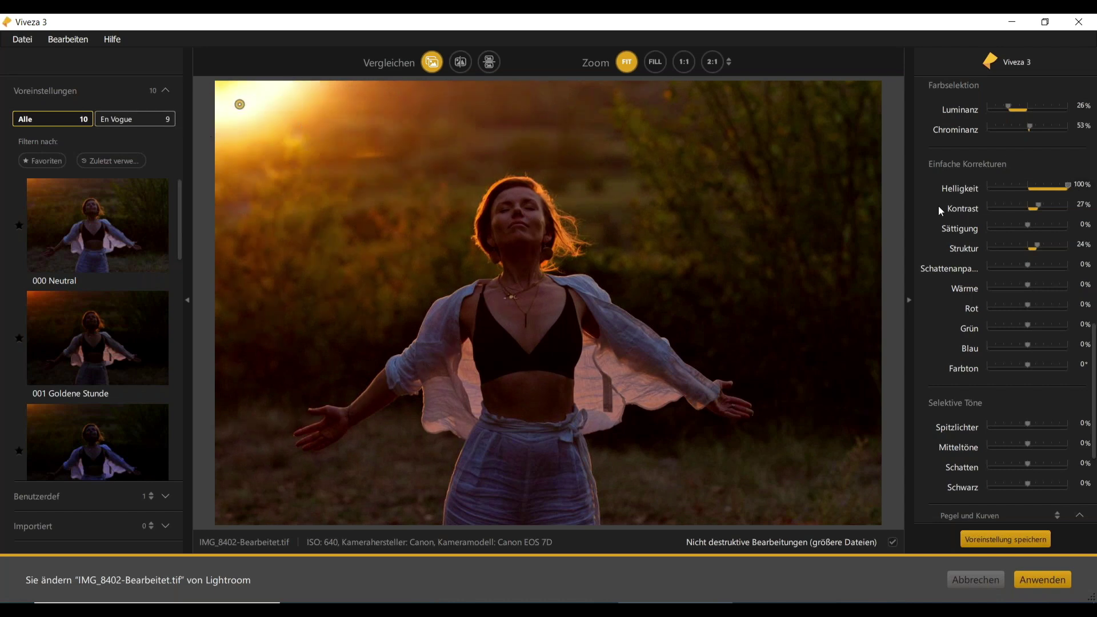
left_click_drag(1067, 186, 1035, 187)
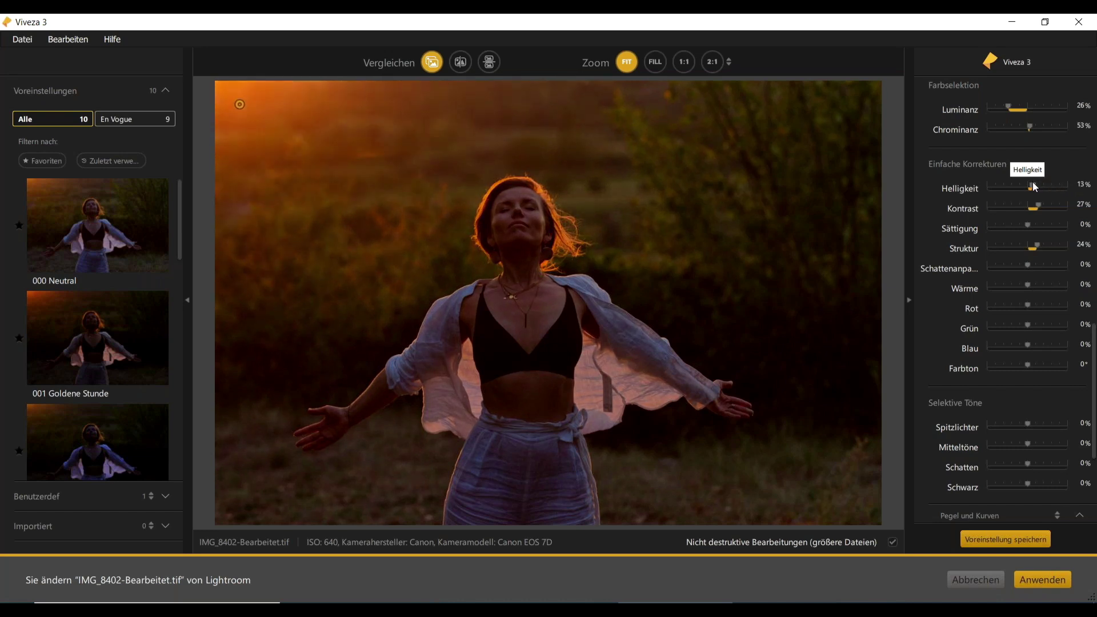
scroll(982, 398, "down", 2)
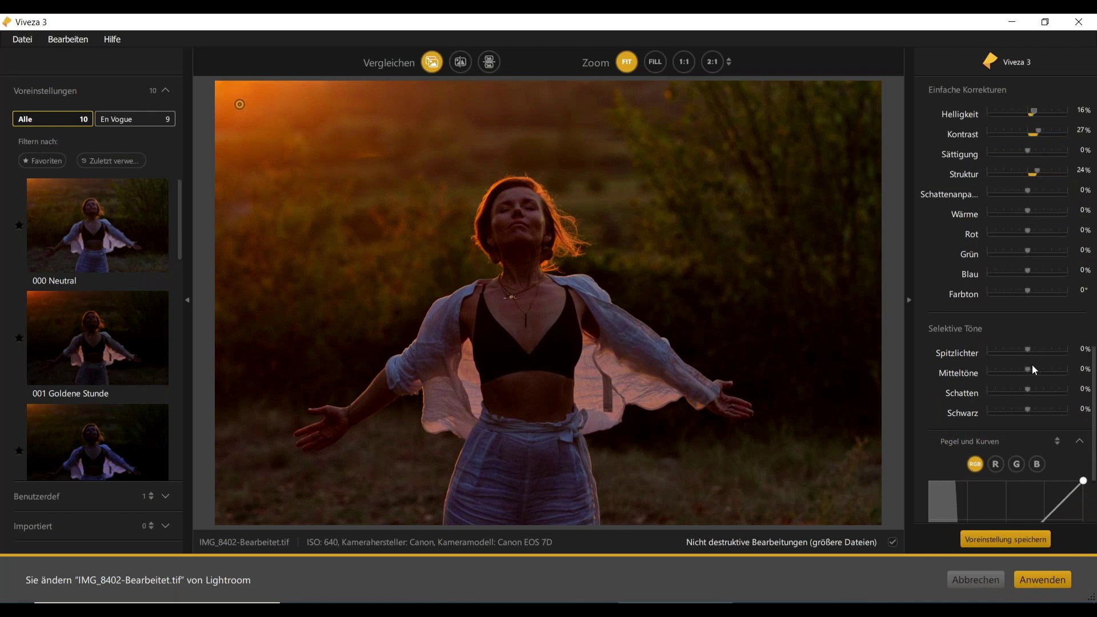
Set the Sonnenschein control point's Spitzlichter to 79%
left_click_drag(1030, 347, 976, 345)
mouse_move(1065, 352)
left_mouse_down()
mouse_move(1036, 350)
mouse_move(1058, 359)
left_mouse_up()
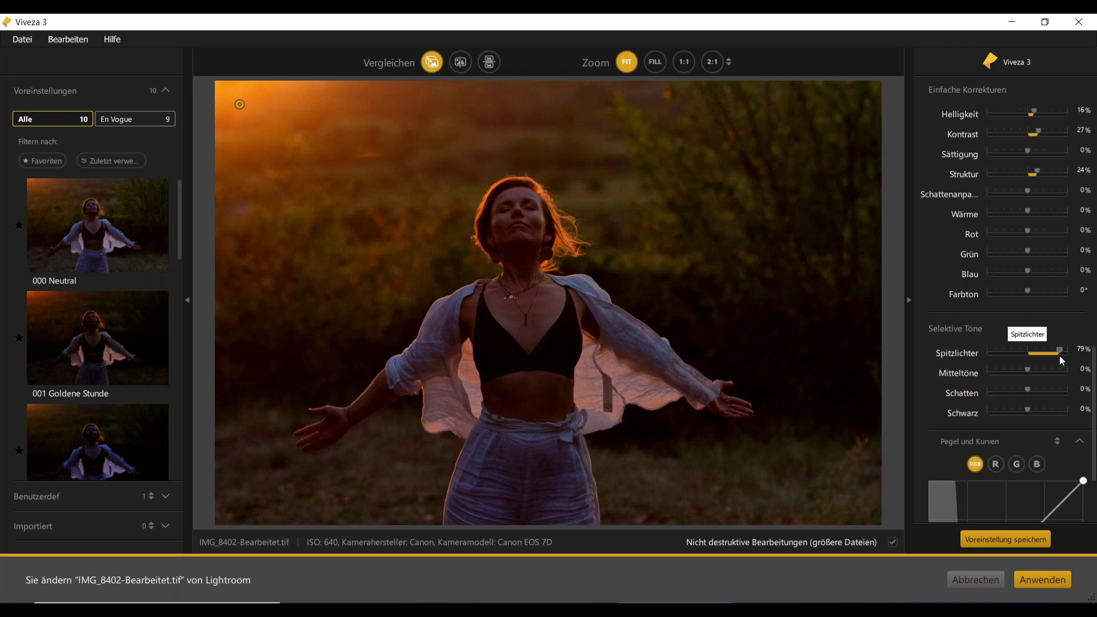
Compare the portrait with its original state, and switch the Sonnenschein control point's effect off and on
left_click(432, 62)
left_click(432, 62)
left_click(432, 62)
left_click(433, 62)
left_click(432, 62)
left_click(433, 62)
left_click(432, 61)
left_click(432, 62)
scroll(965, 314, "up", 1)
scroll(964, 313, "up", 5)
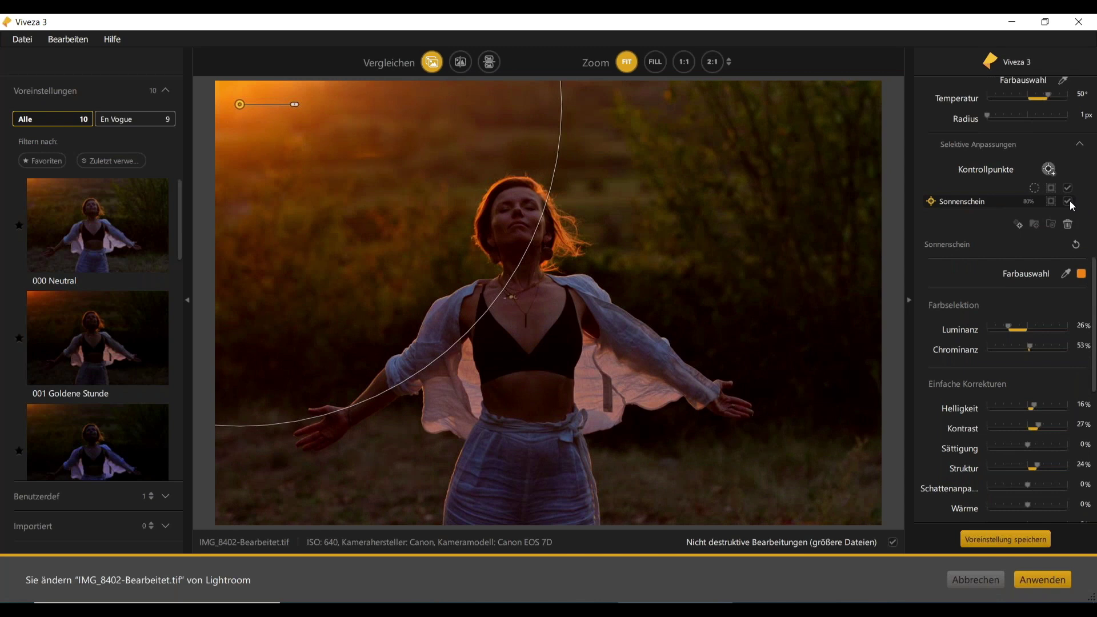
left_click(1069, 201)
left_click(1069, 202)
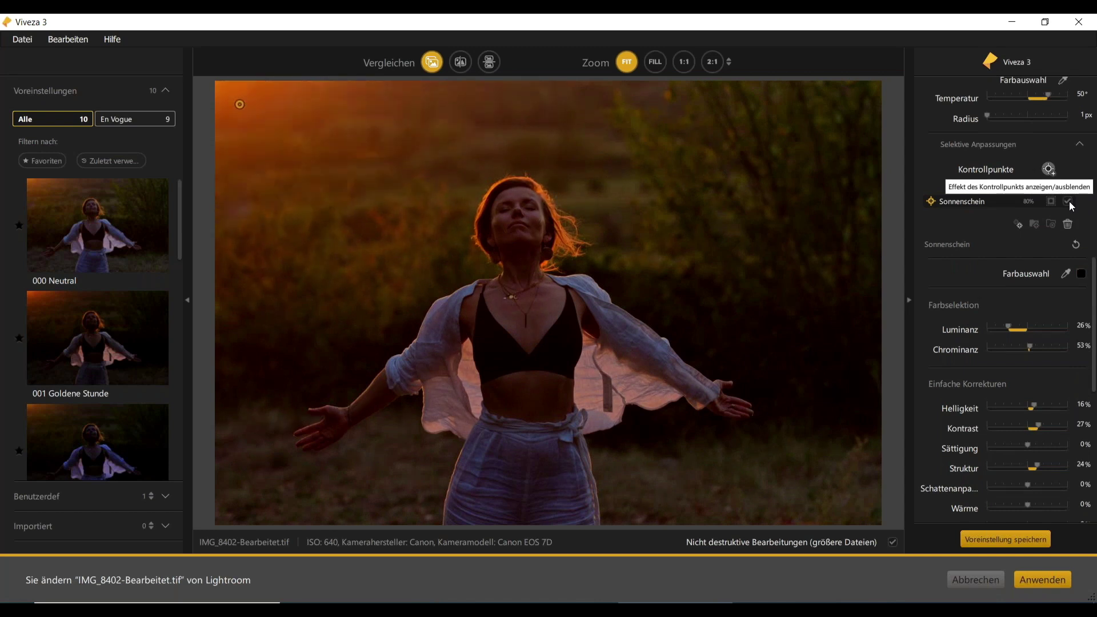
Add a control point on the backlit hair, show its selection mask, and rename it Haare
left_click(1050, 170)
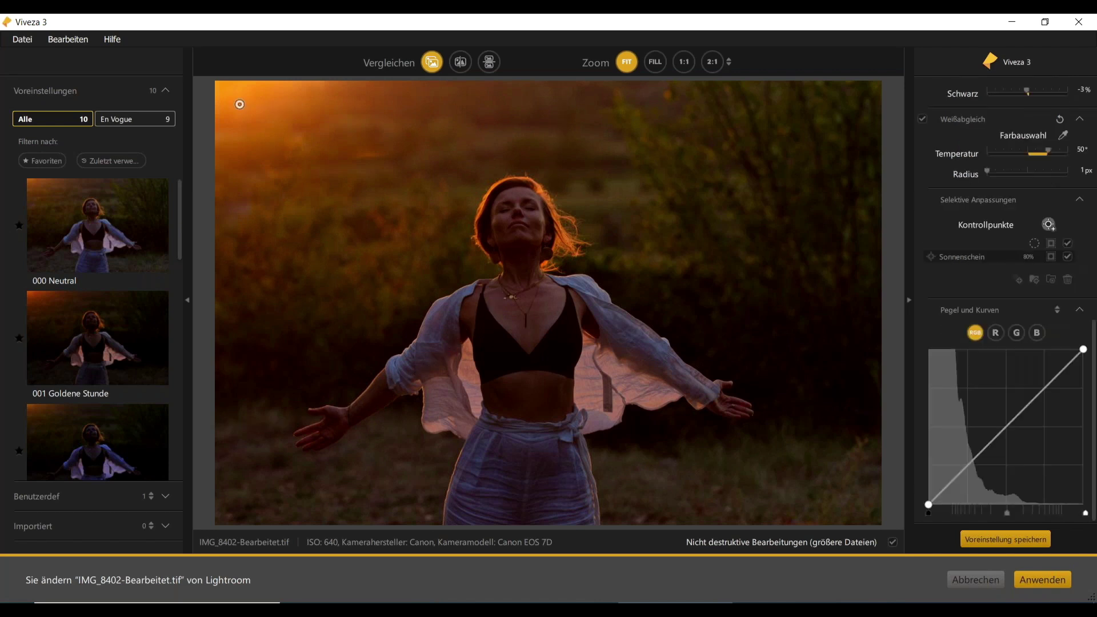
left_click(560, 235)
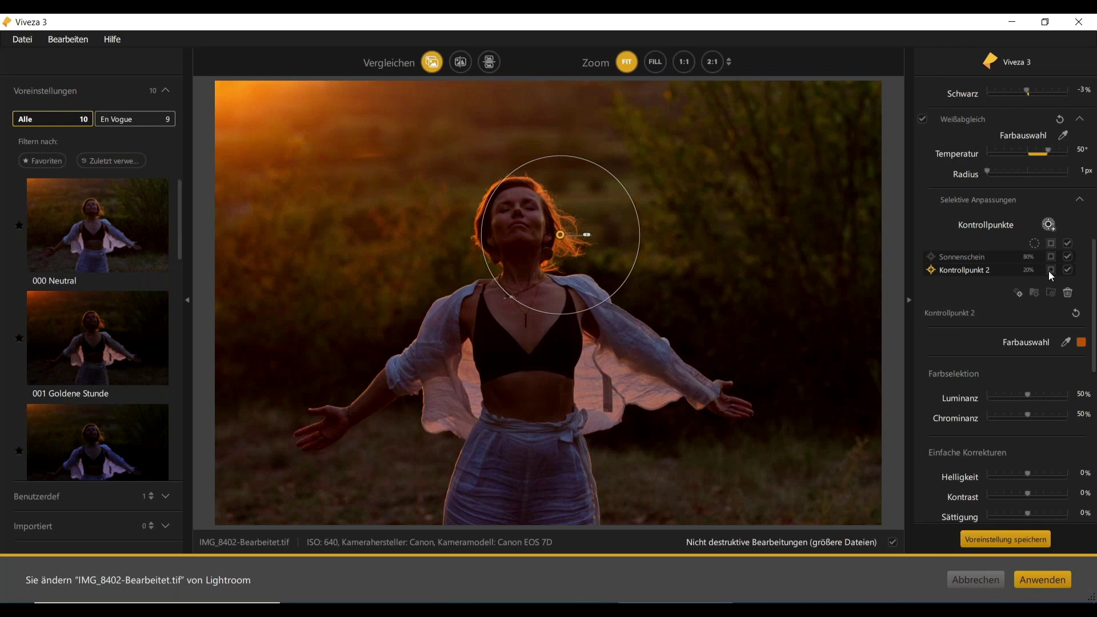
left_click(1050, 271)
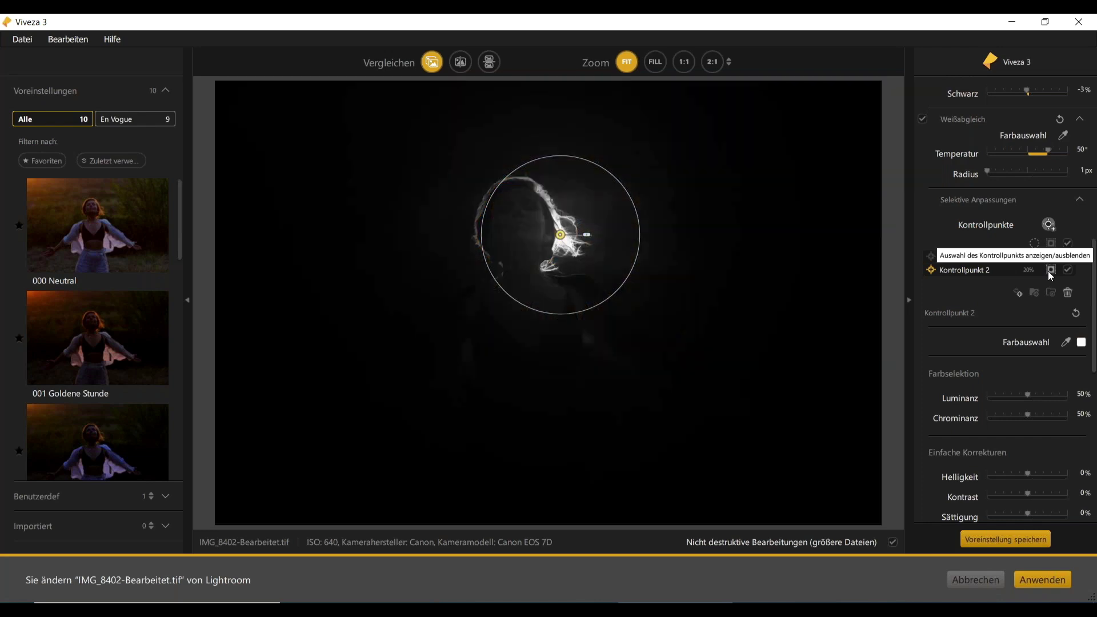
left_click(966, 270)
type("Haare")
key("Return")
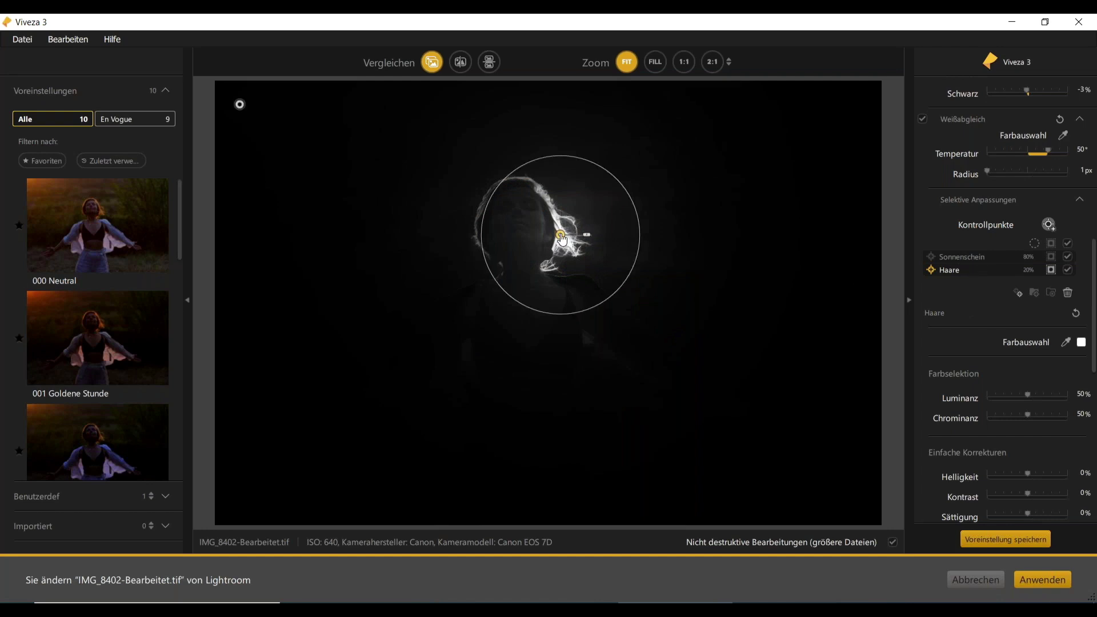
Enlarge the Haare control point's area to 34%, set its Chrominanz to 64%, and hide its mask
left_click_drag(481, 242, 427, 246)
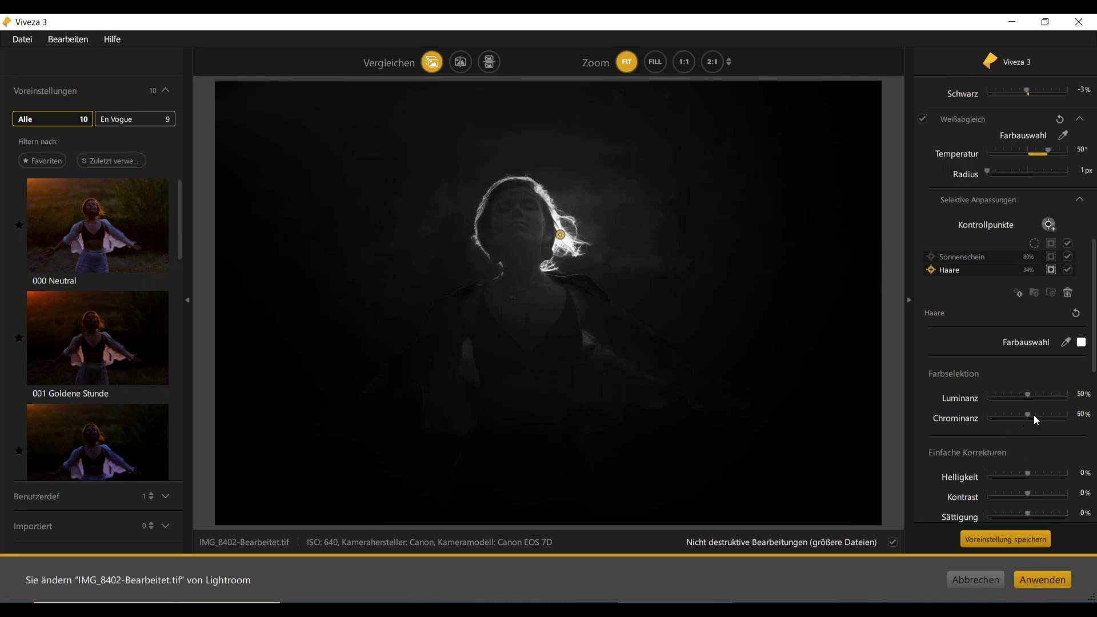
mouse_move(1028, 416)
left_mouse_down()
mouse_move(1051, 417)
mouse_move(1039, 421)
left_mouse_up()
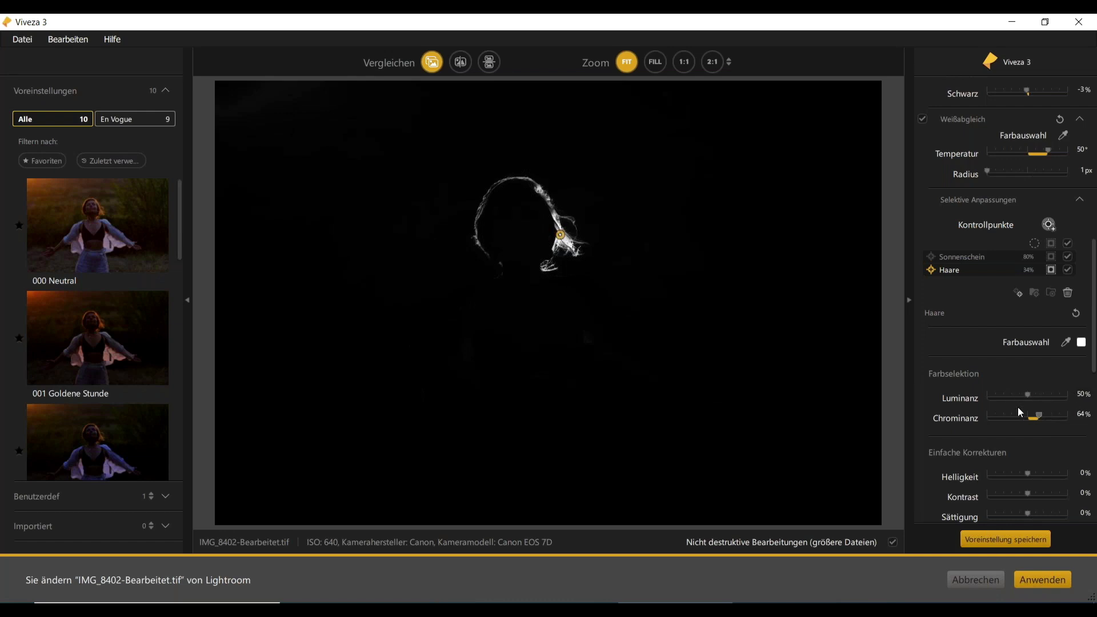
scroll(995, 432, "down", 3)
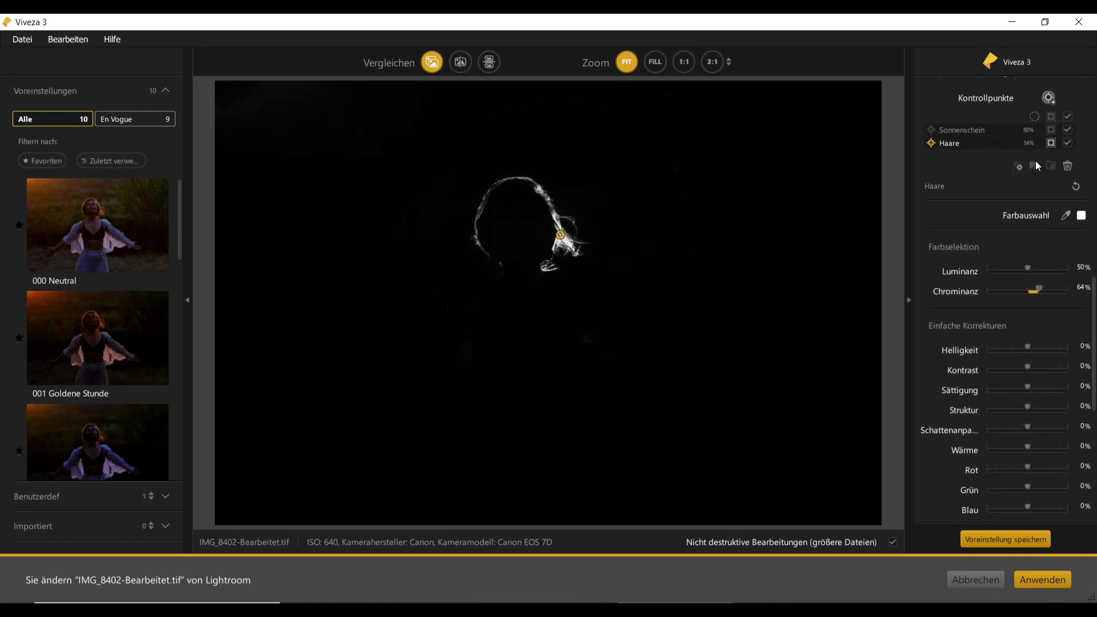
left_click(1051, 142)
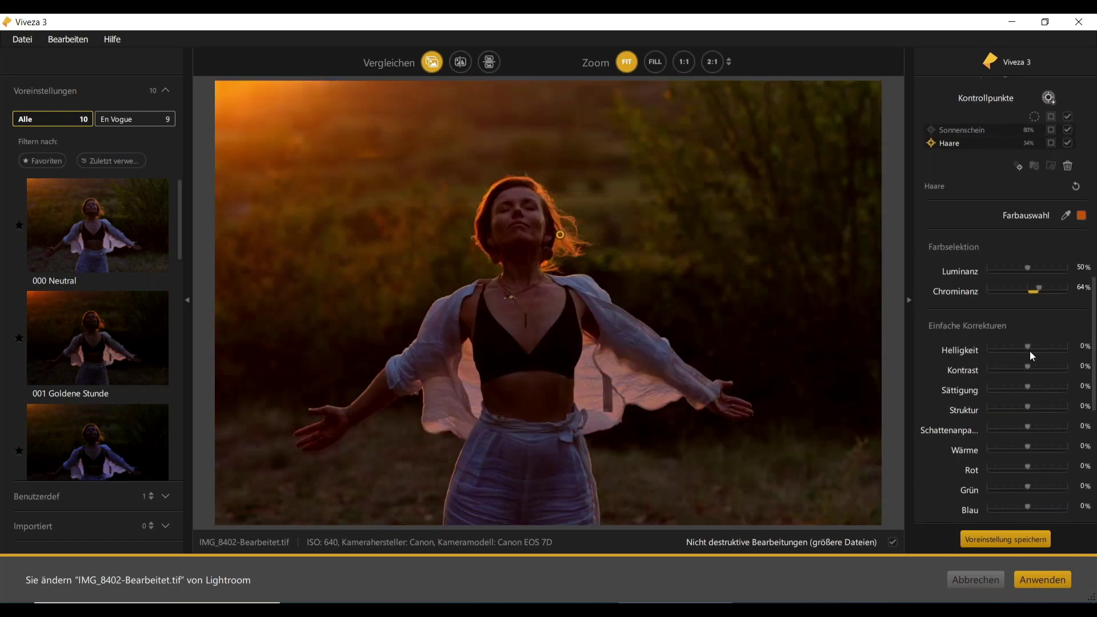
Set the Haare control point's Helligkeit to 28% and increase its Struktur, comparing the image with the original
left_click_drag(1031, 347, 1039, 347)
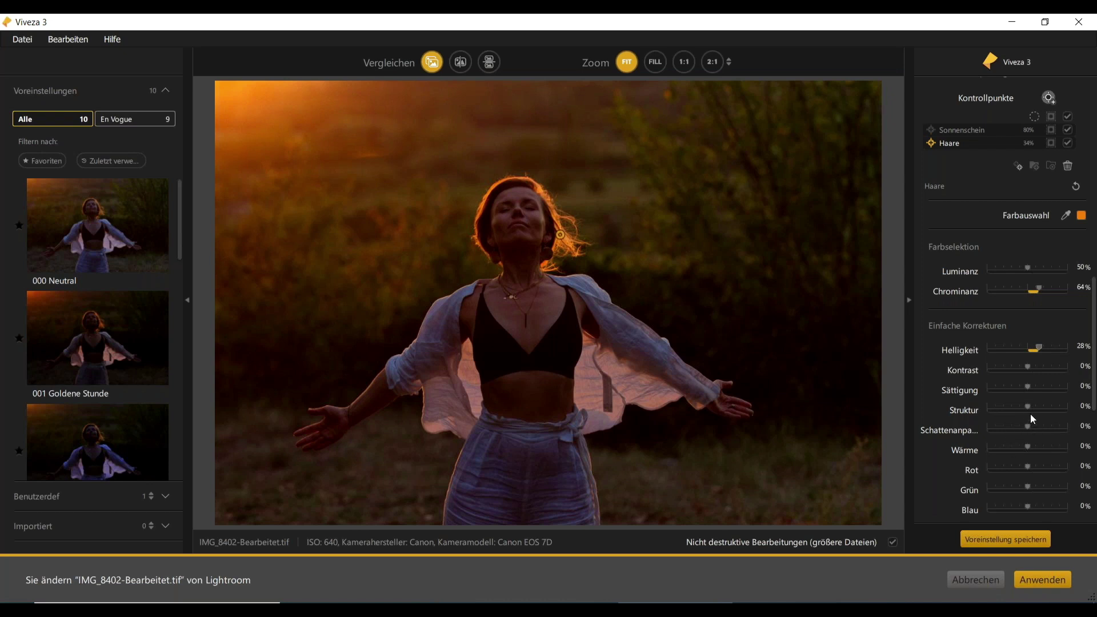
left_click_drag(1028, 409, 1050, 420)
left_click(433, 64)
left_click(434, 64)
left_click(435, 65)
left_click(435, 65)
left_click(435, 65)
left_click(435, 65)
Apply the Viveza edits, and view IMG_8402.dng against the edited TIFF in Lightroom
left_click(1036, 581)
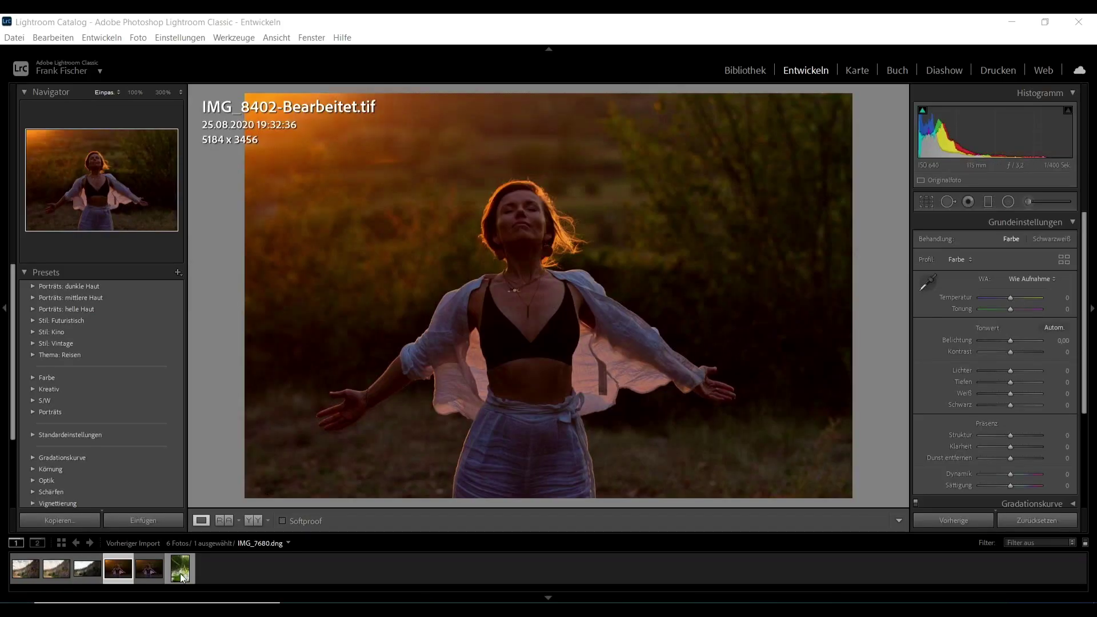
left_click(149, 569)
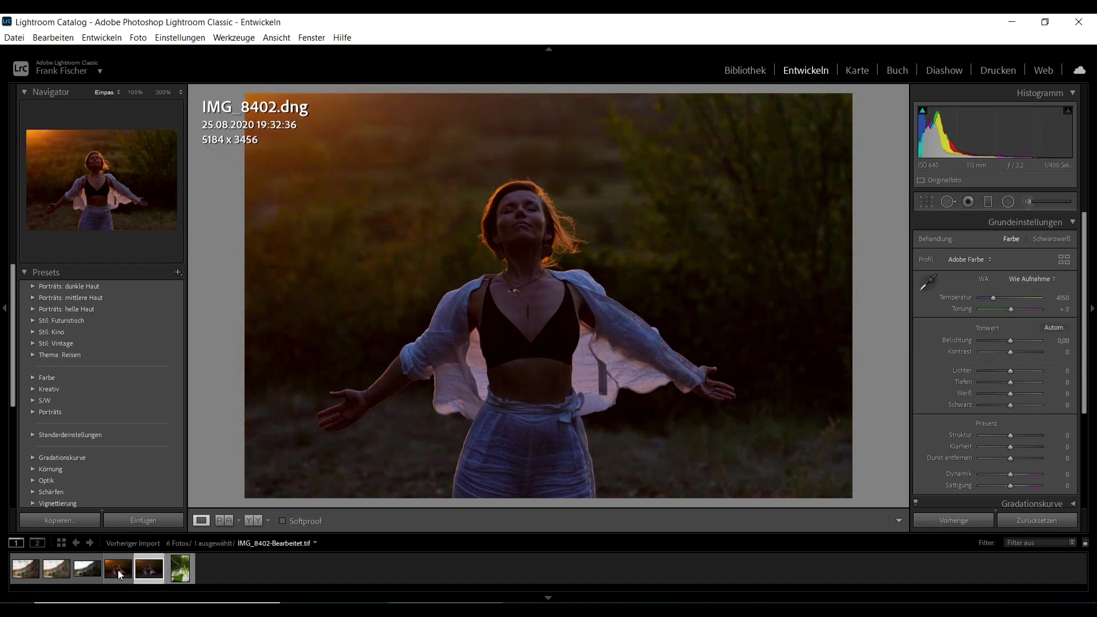
left_click(116, 571)
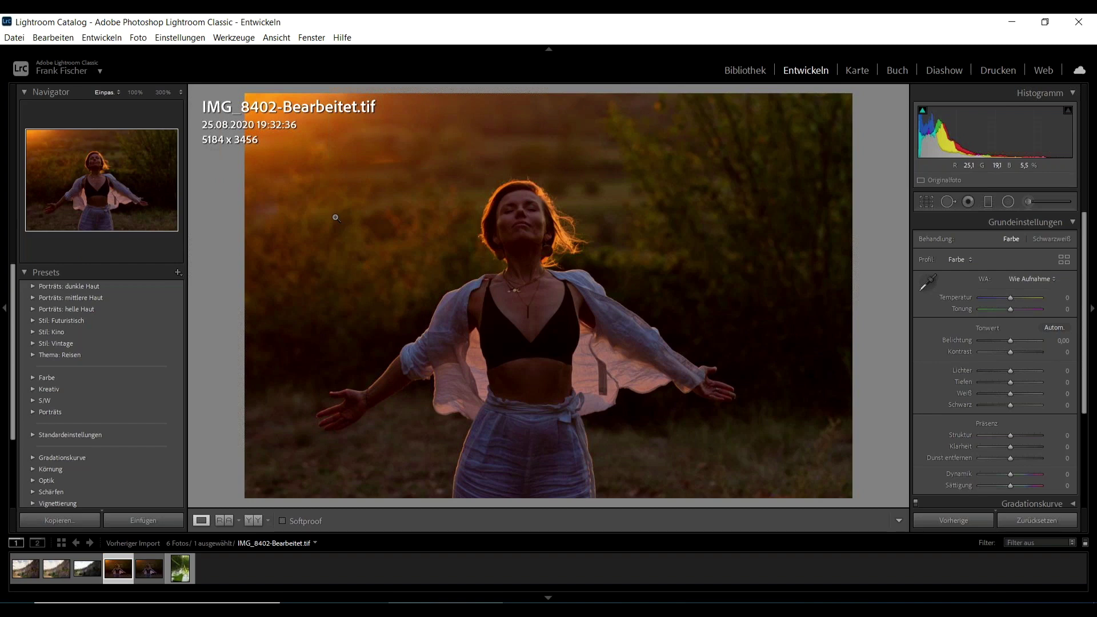
Reopen IMG_8402-Bearbeitet.tif in Viveza 3 with Original bearbeiten, and dismiss the TIFF information
right_click(375, 234)
mouse_move(433, 339)
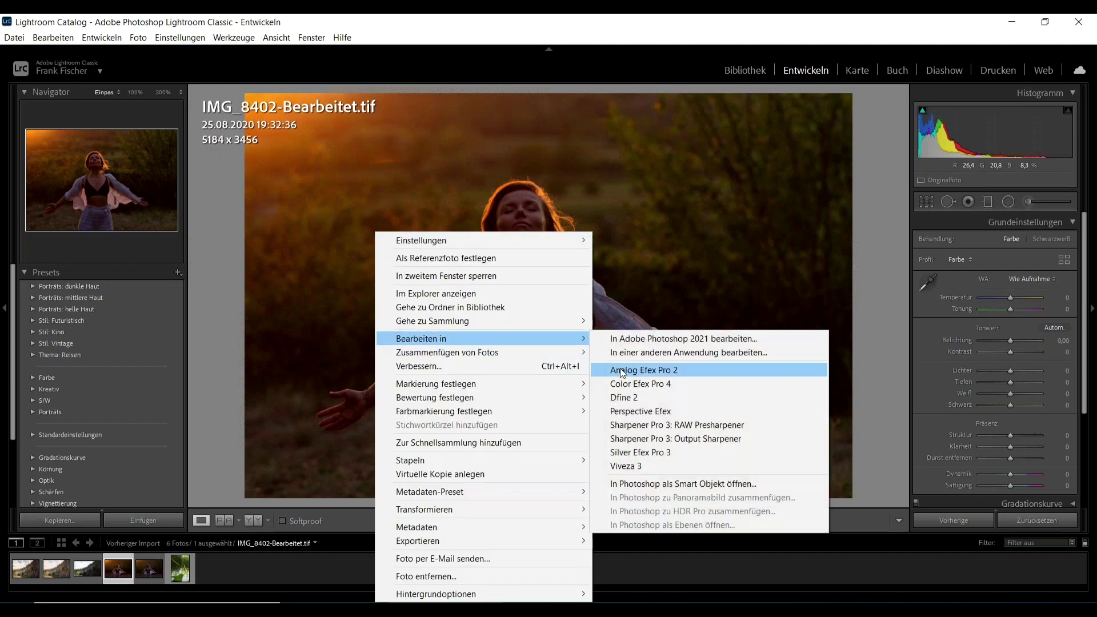
left_click(627, 466)
left_click(493, 325)
left_click_drag(546, 215, 481, 203)
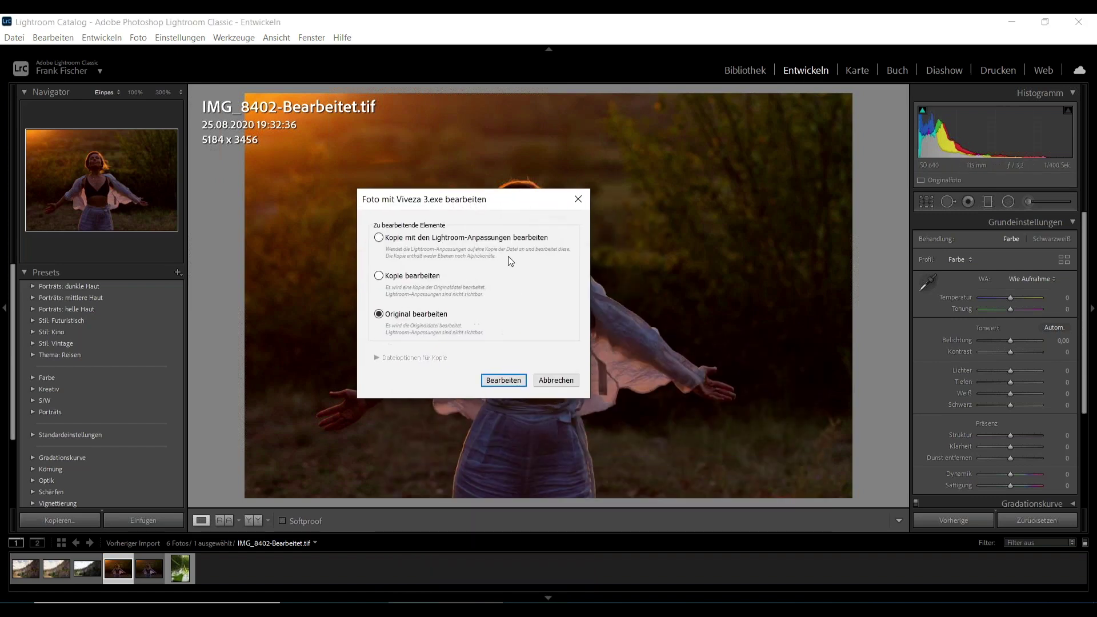
left_click(507, 382)
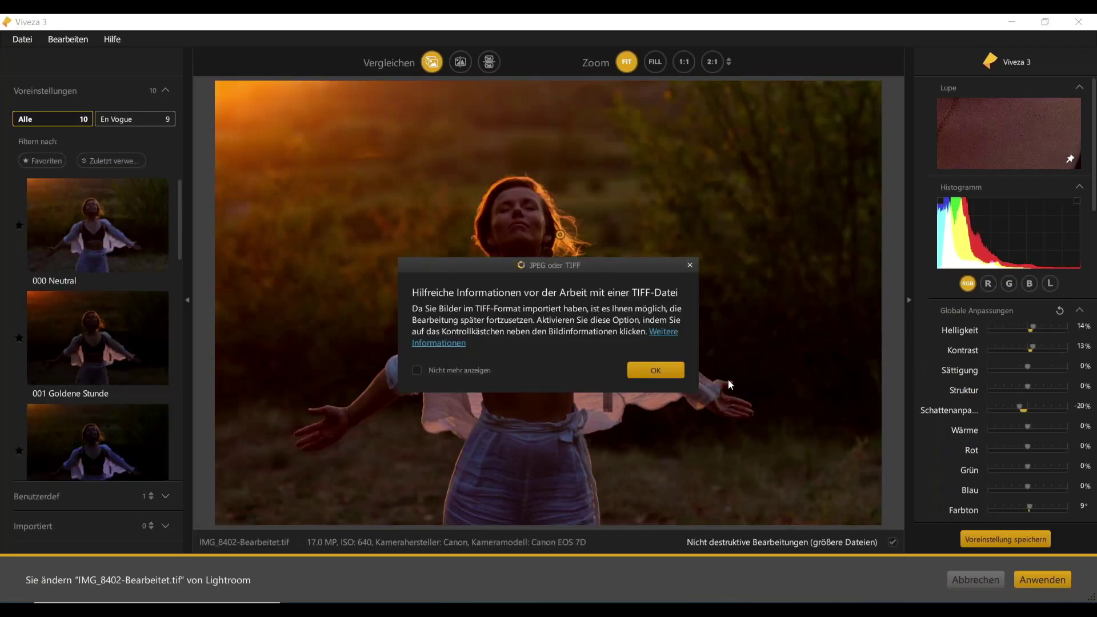
left_click_drag(550, 266, 392, 245)
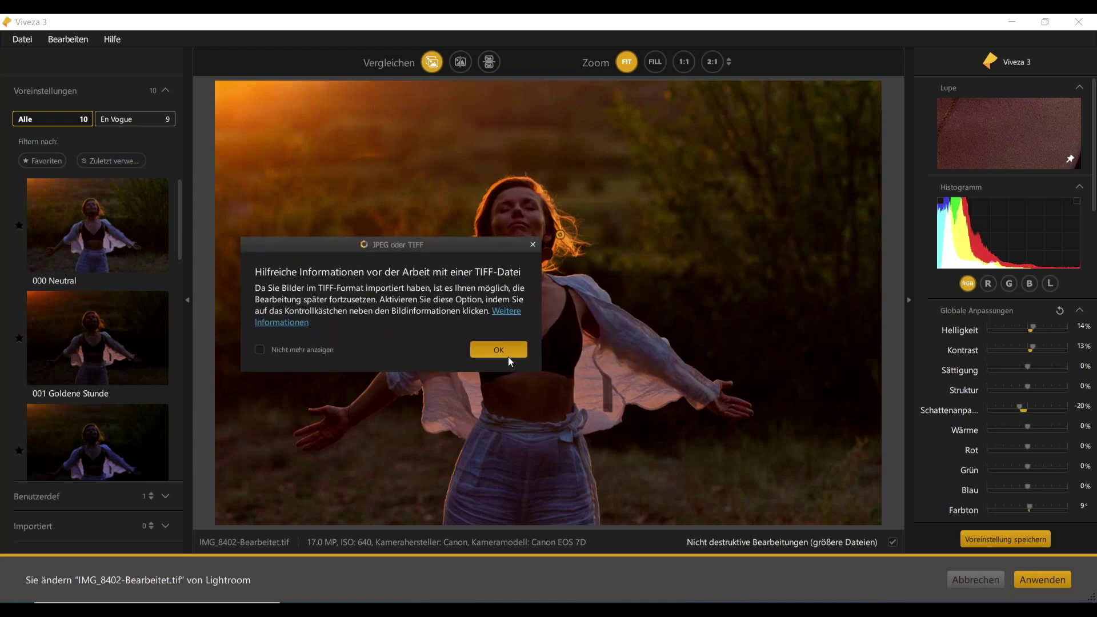
left_click(507, 357)
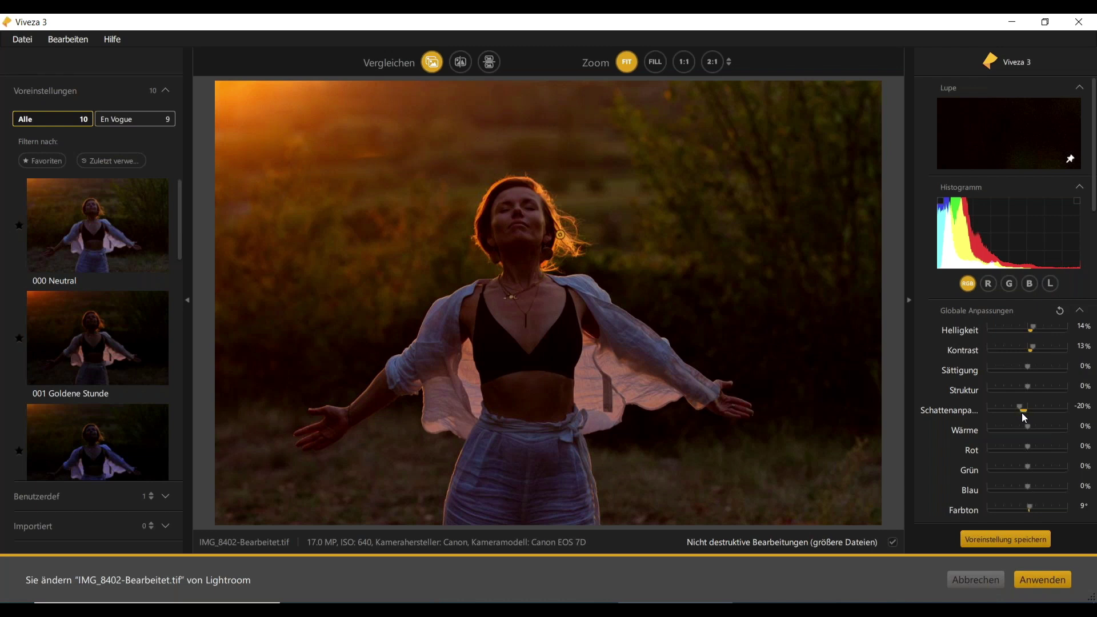
Try replacing the current adjustments with the 001 Goldene Stunde preset, and undo it
left_click(74, 38)
left_click(74, 39)
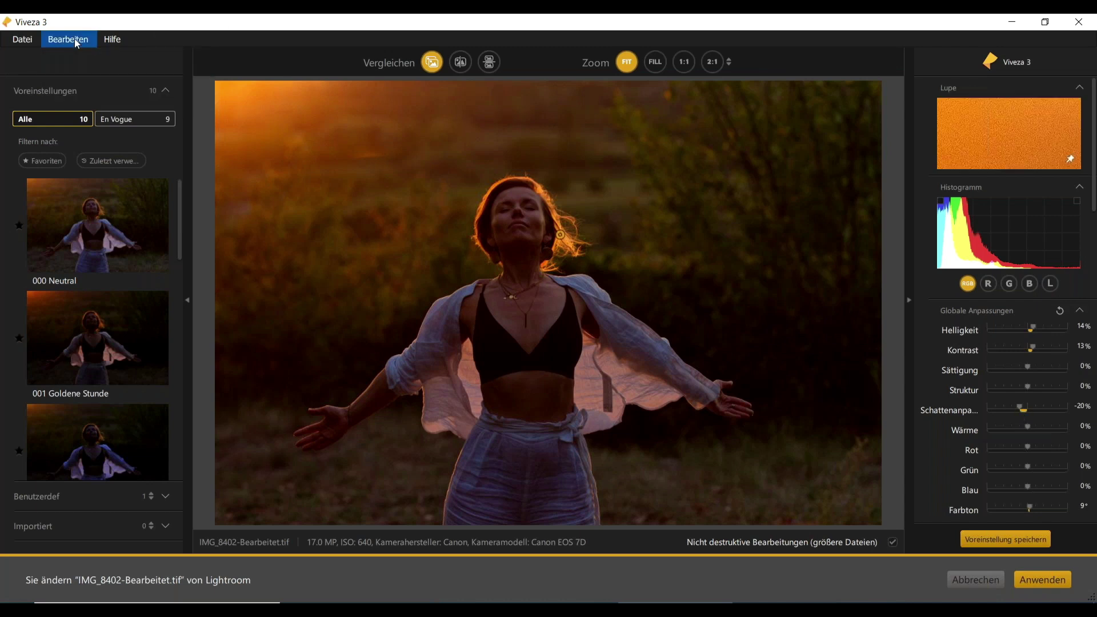
left_click(119, 351)
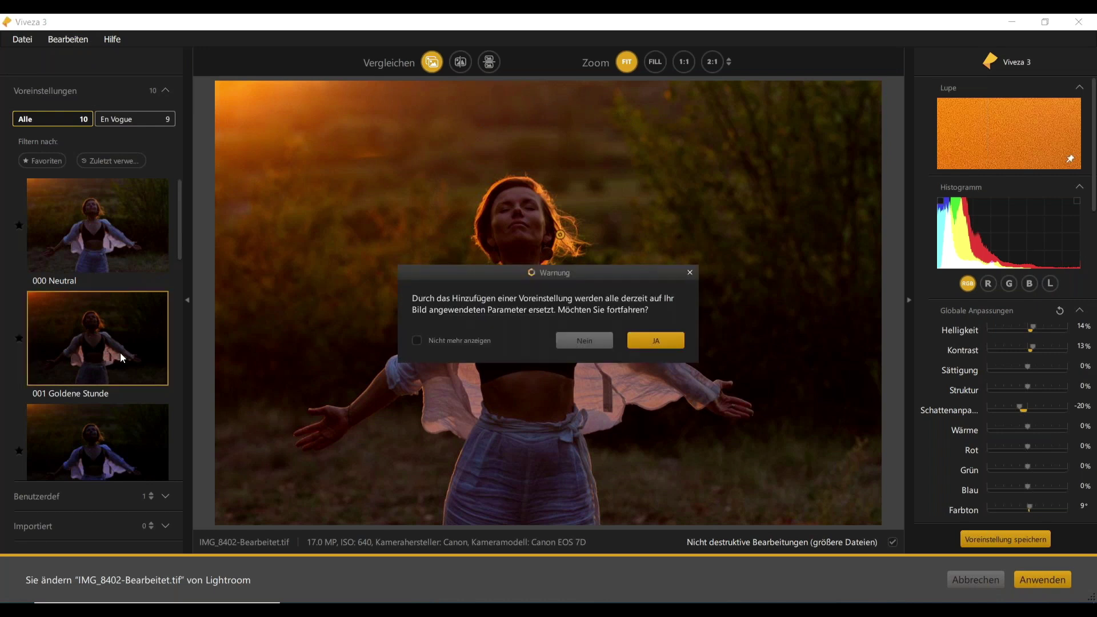
left_click(664, 340)
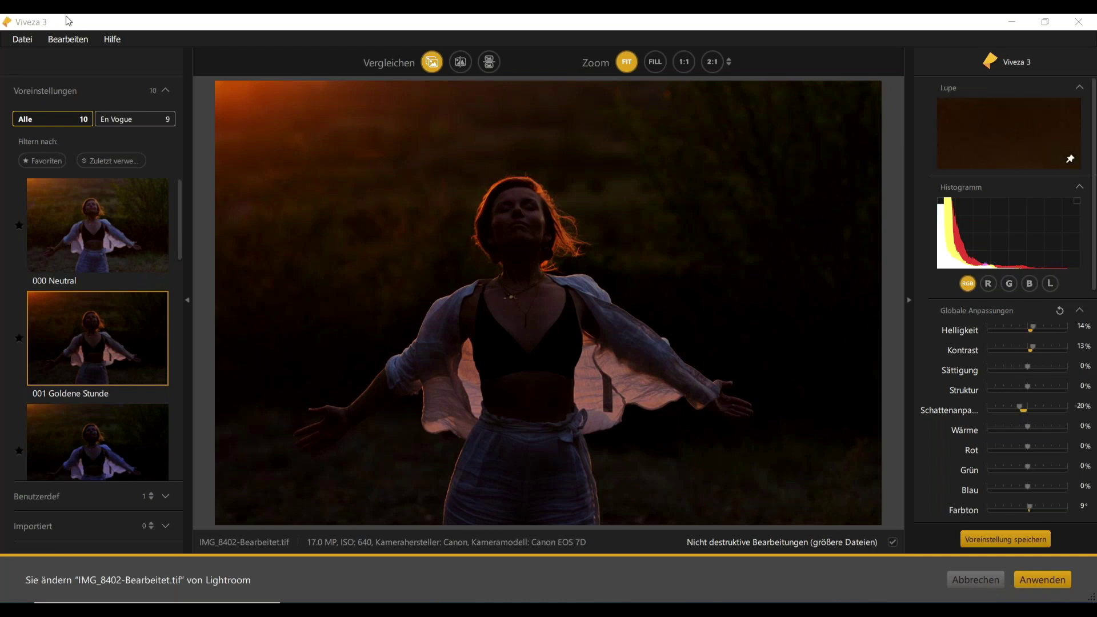
left_click(67, 43)
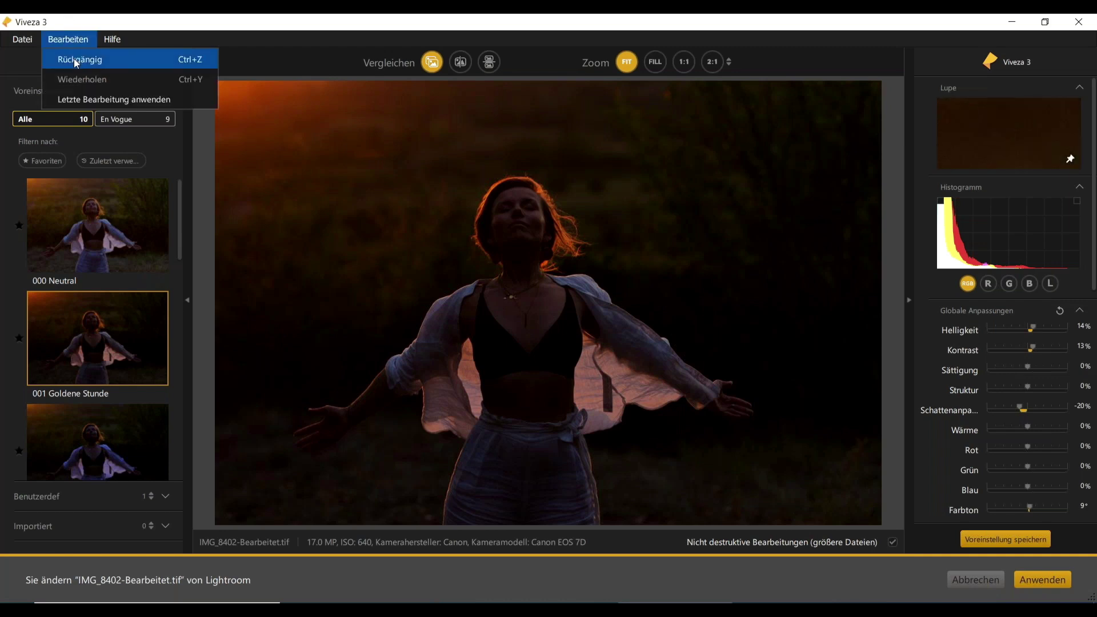
left_click(125, 58)
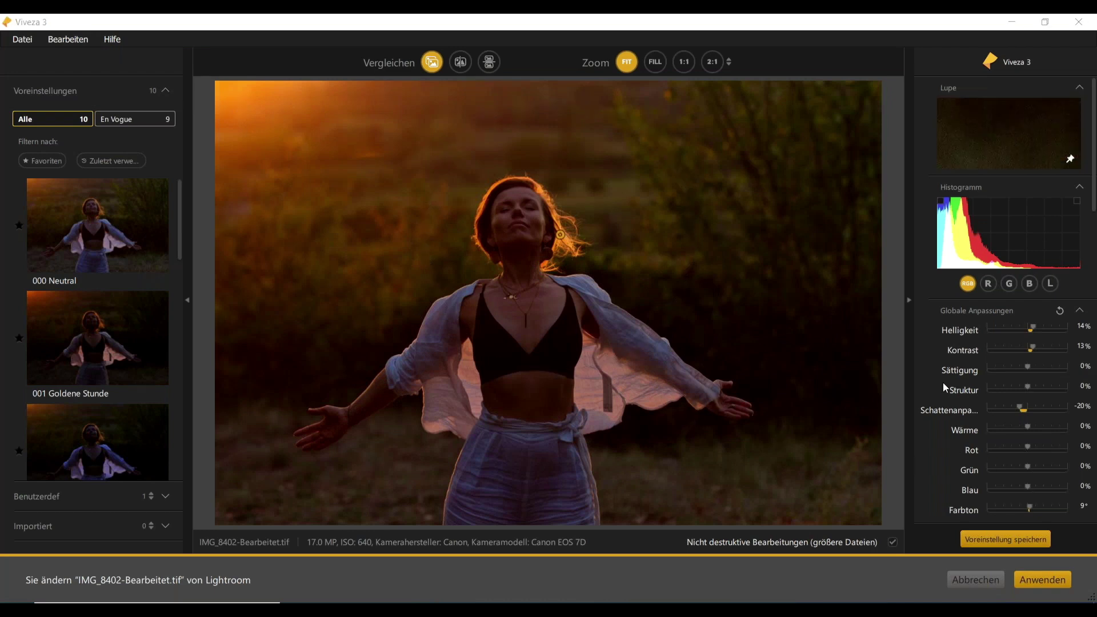
Apply the reopened Viveza edit, and switch between the edited TIFF and the DNG in Lightroom to compare them
left_click(1040, 579)
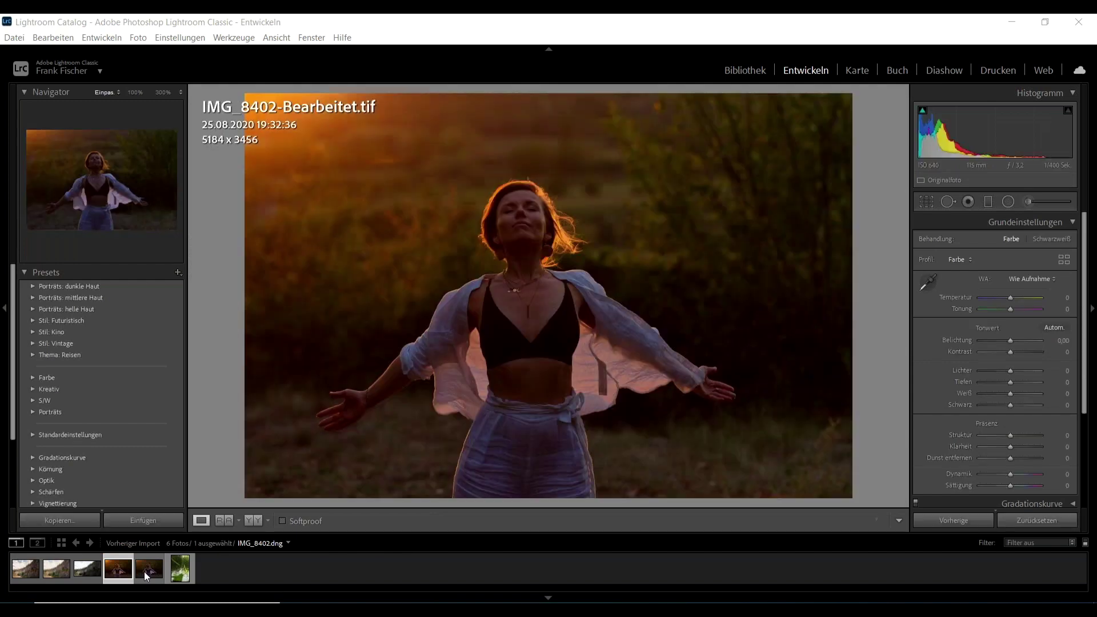
left_click(146, 572)
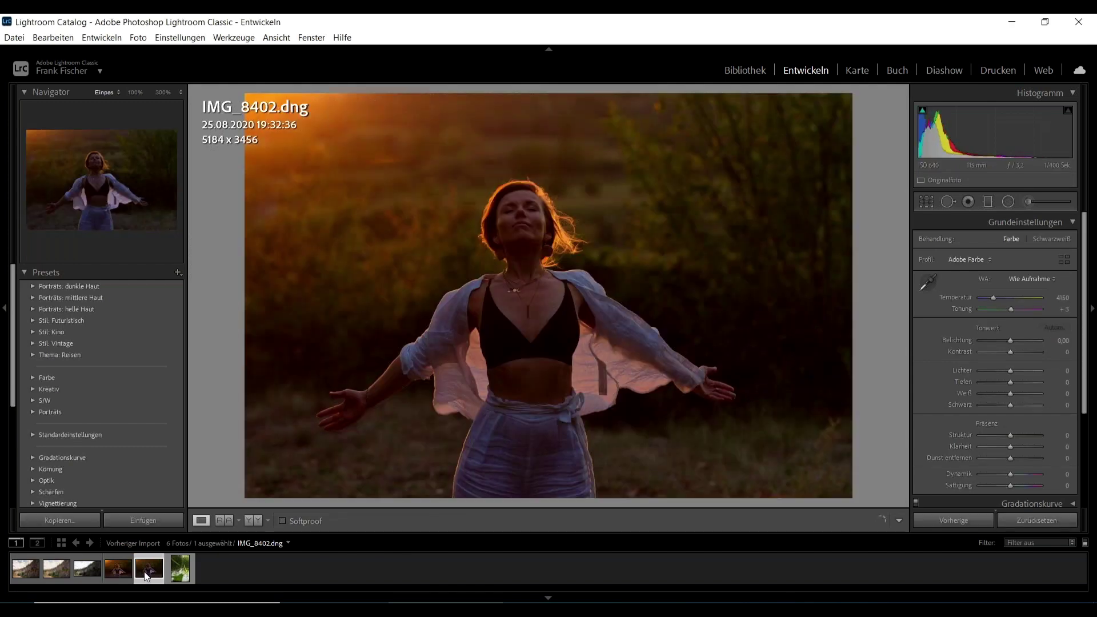
left_click(117, 571)
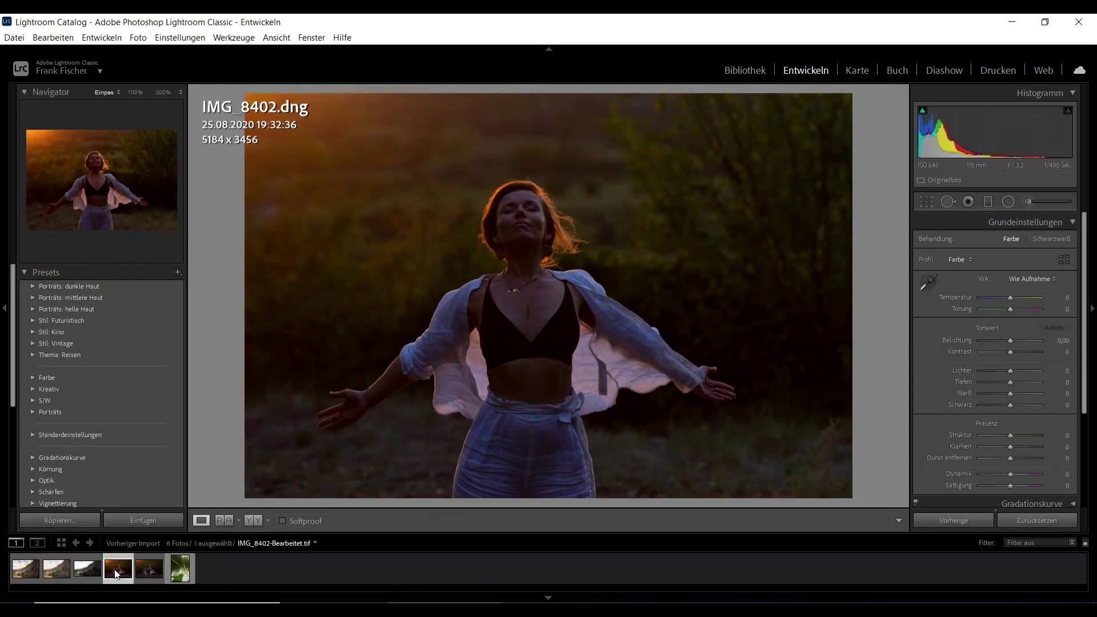
left_click(148, 572)
left_click(121, 575)
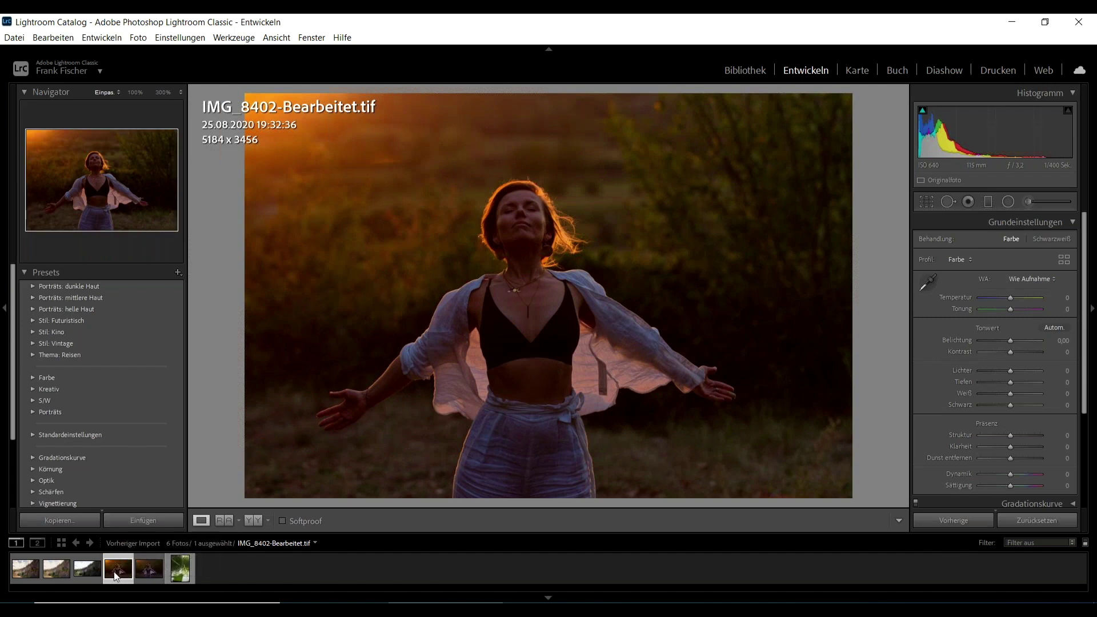
Open IMG_8402-Bearbeitet.tif in Color Efex Pro 4 as a copy with the Lightroom adjustments, and dismiss the TIFF information
right_click(115, 572)
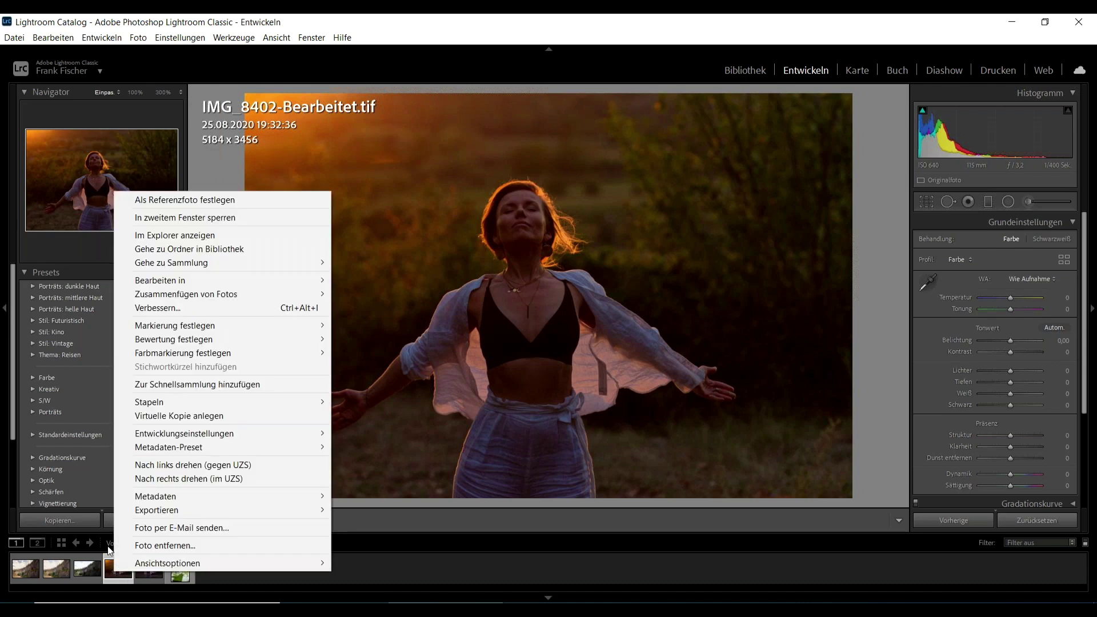
mouse_move(189, 280)
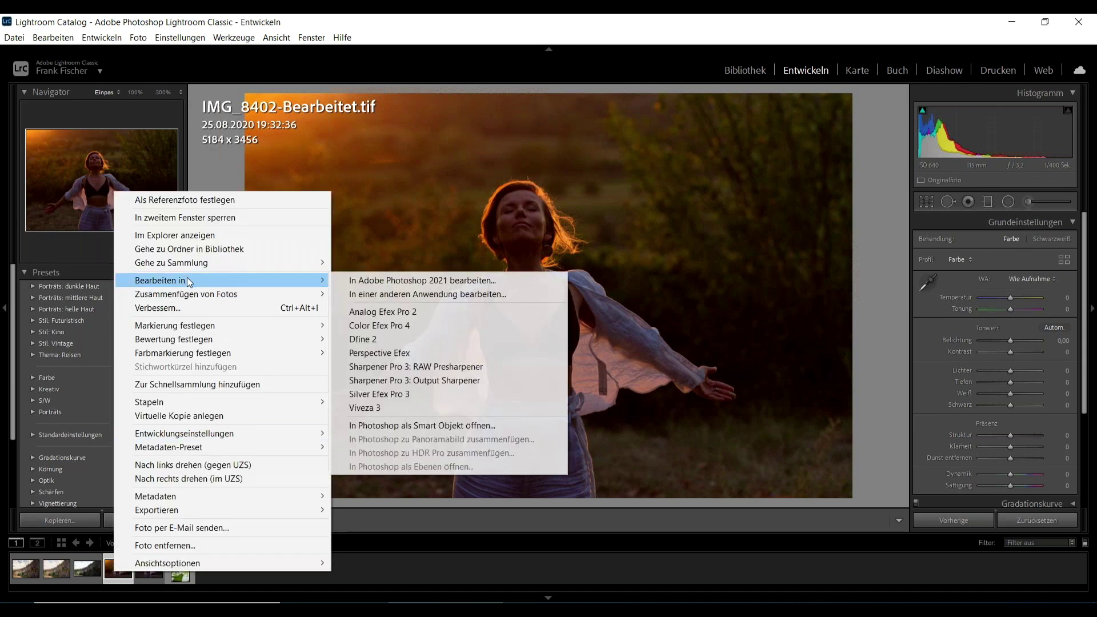
left_click(399, 326)
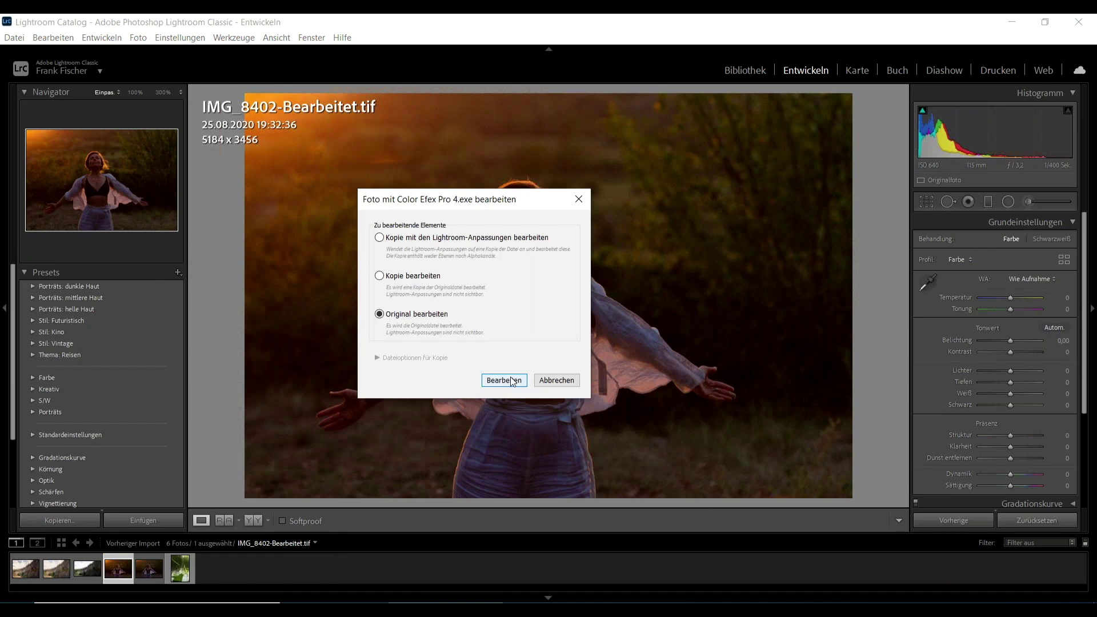
left_click(448, 239)
left_click(522, 384)
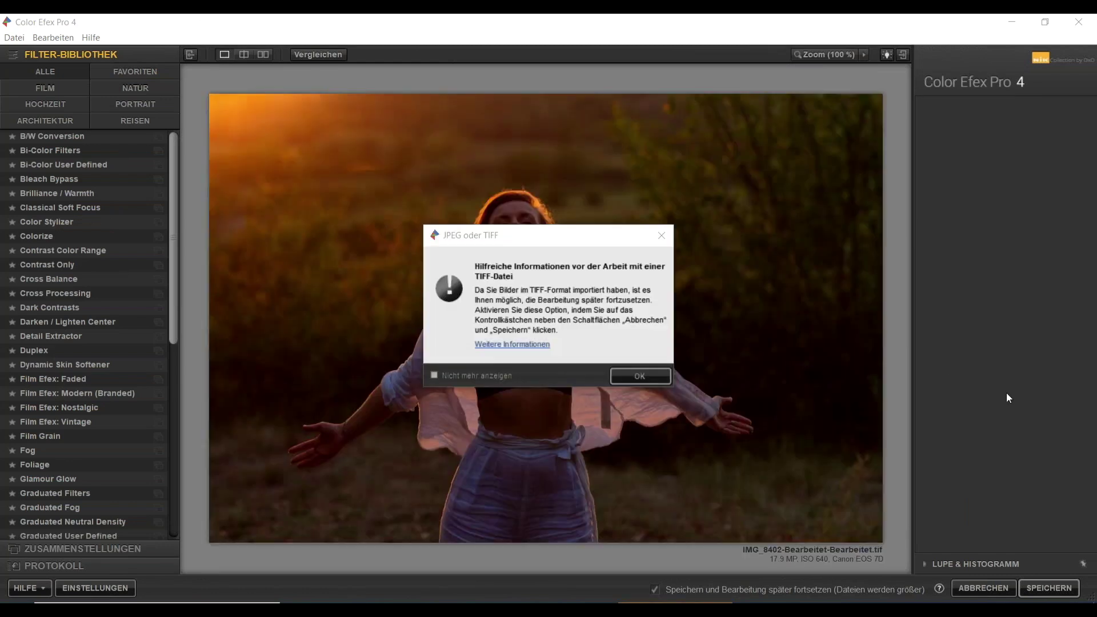
left_click(646, 372)
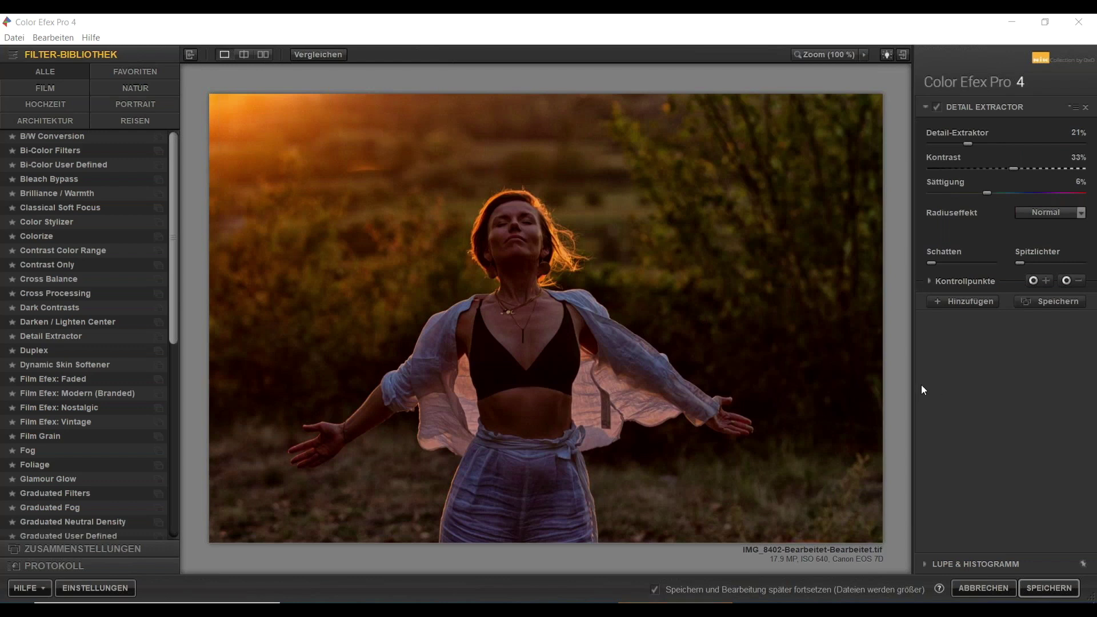
Switch the Detail Extractor filter off and on repeatedly to compare its effect on the portrait
left_click(941, 104)
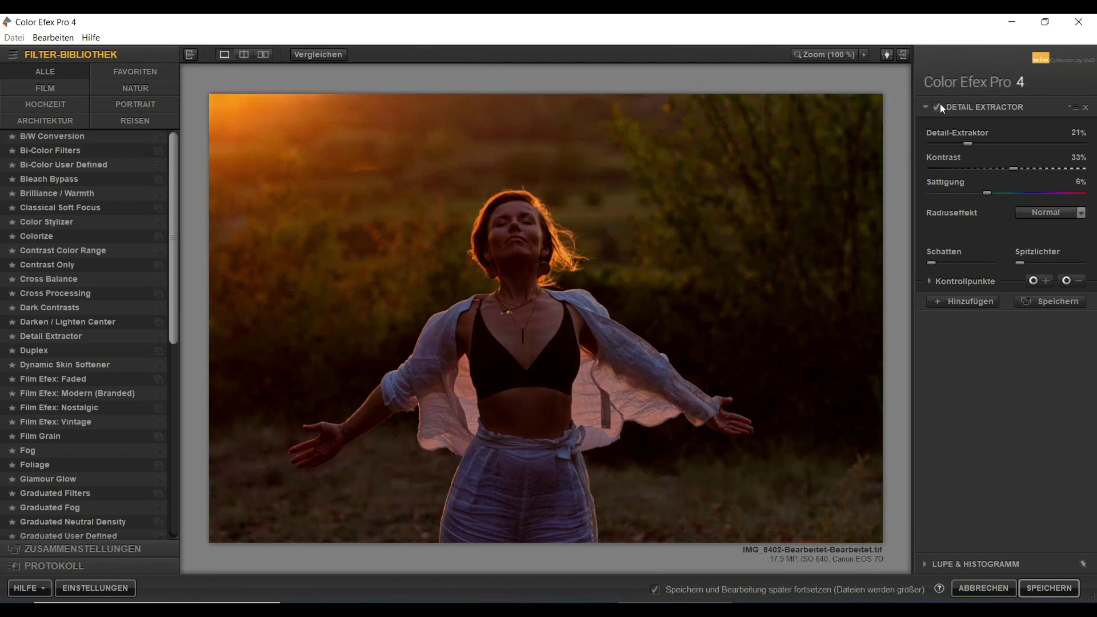
left_click(941, 104)
left_click(940, 104)
left_click(941, 104)
left_click(941, 104)
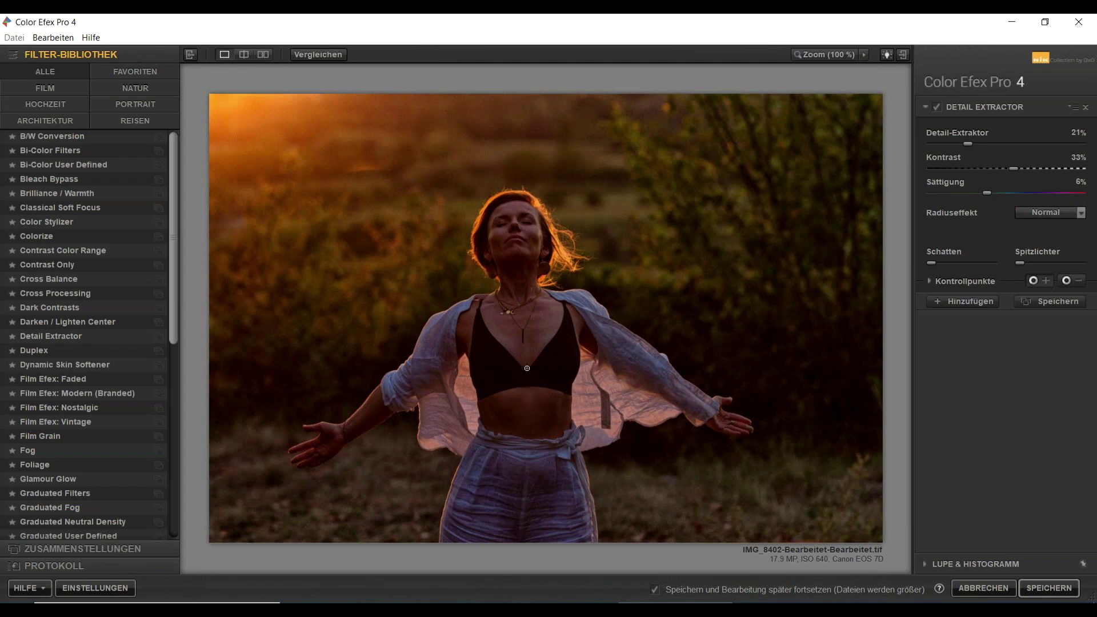
Limit the Detail Extractor with added control points on the trousers and the face, reduce the face point's size to 8%, and toggle the filter to compare
left_click(480, 492)
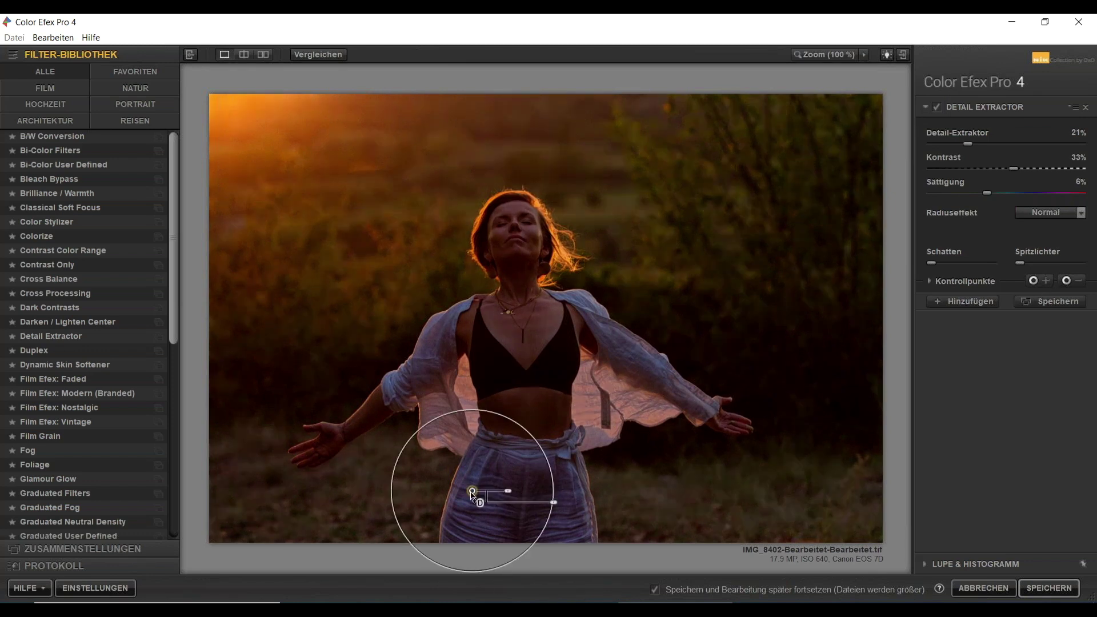
left_click_drag(481, 493, 482, 507)
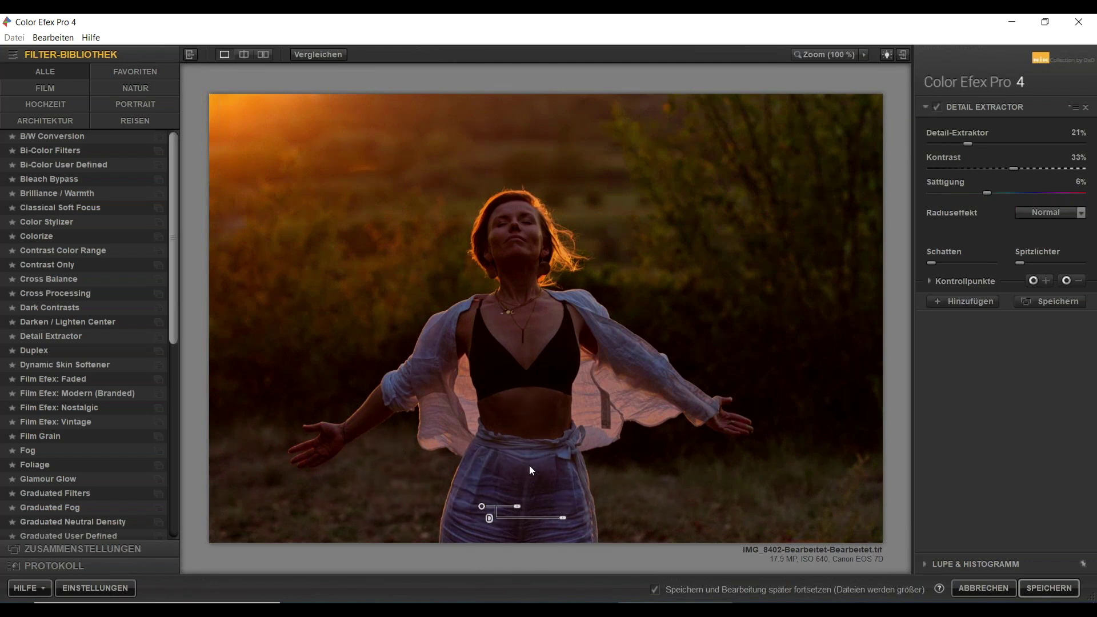
left_click(1037, 280)
left_click(519, 236)
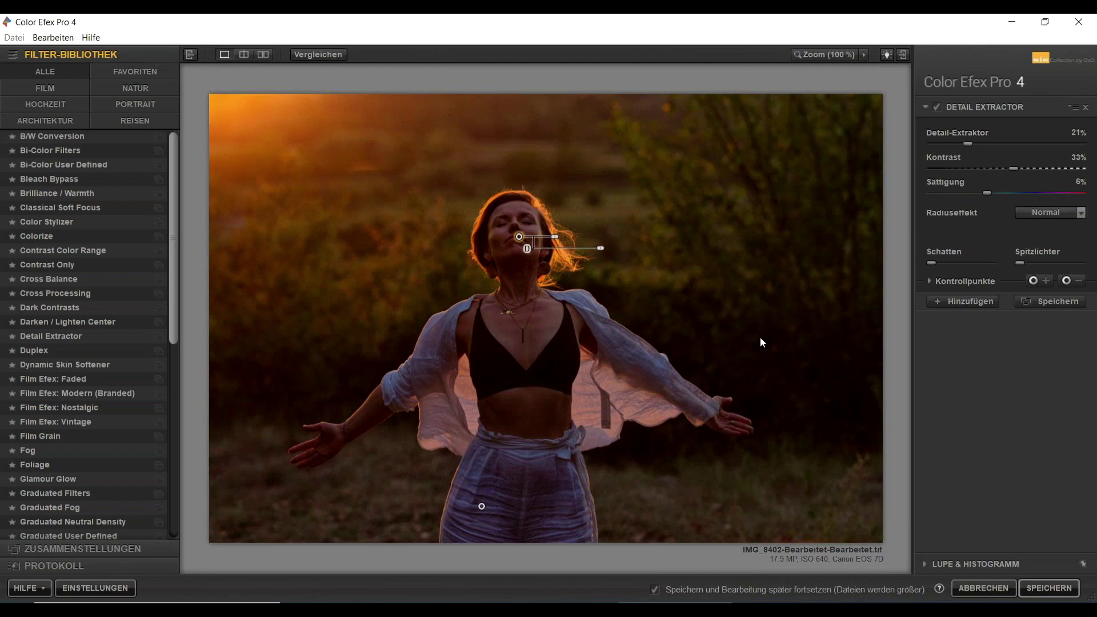
left_click(938, 104)
left_click(938, 104)
left_click_drag(555, 238, 550, 243)
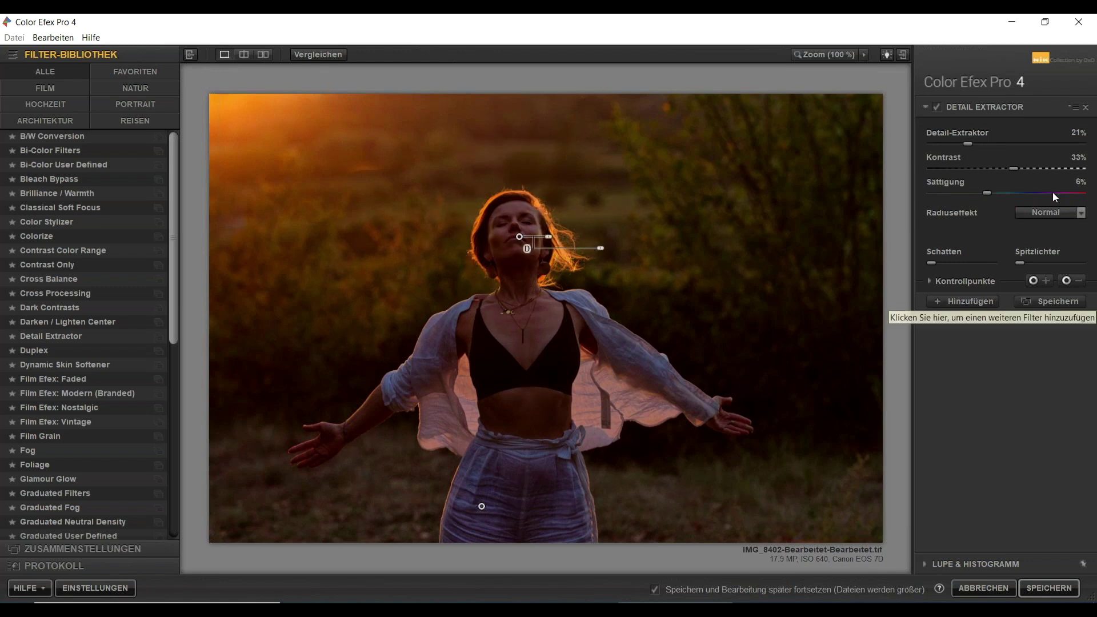
Expand the Detail Extractor's control point list, and show and hide the selection masks of all its points
left_click(929, 281)
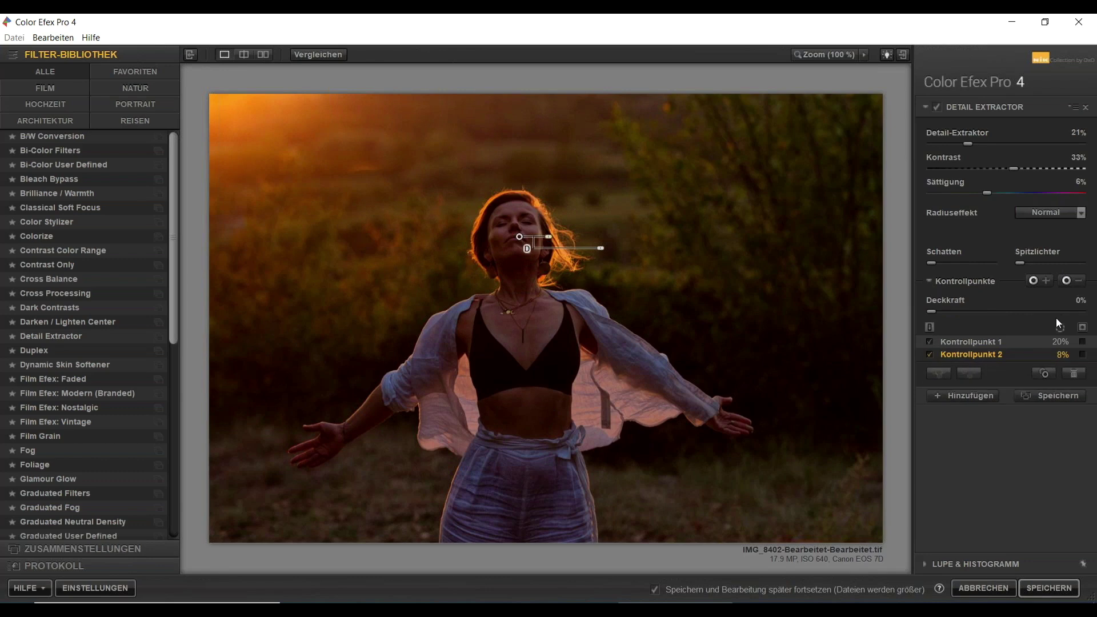
left_click(1082, 329)
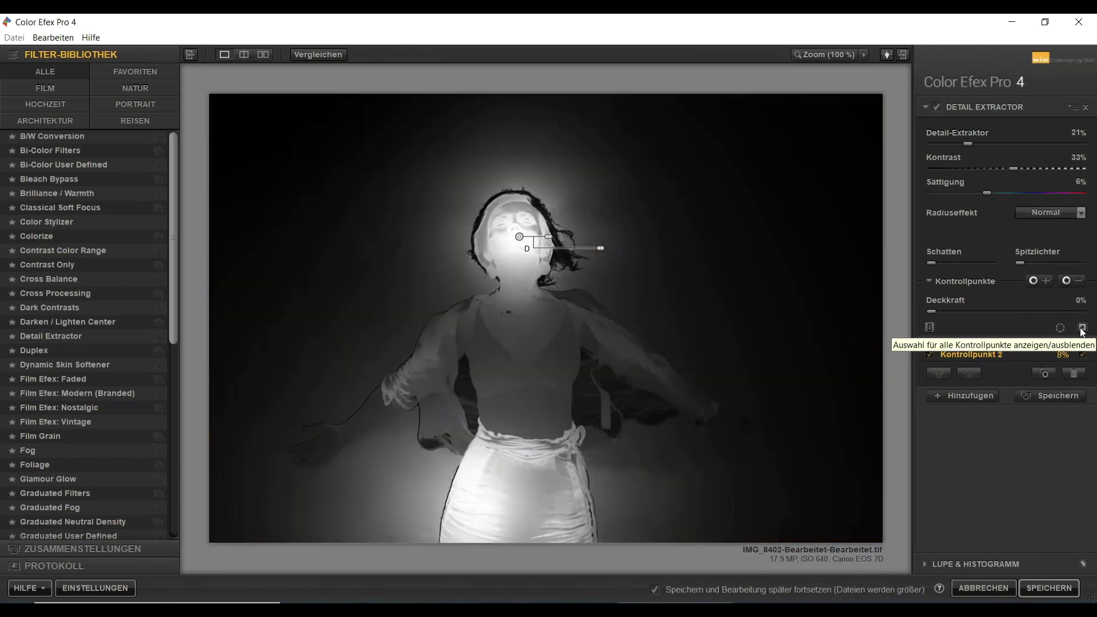
left_click(1082, 328)
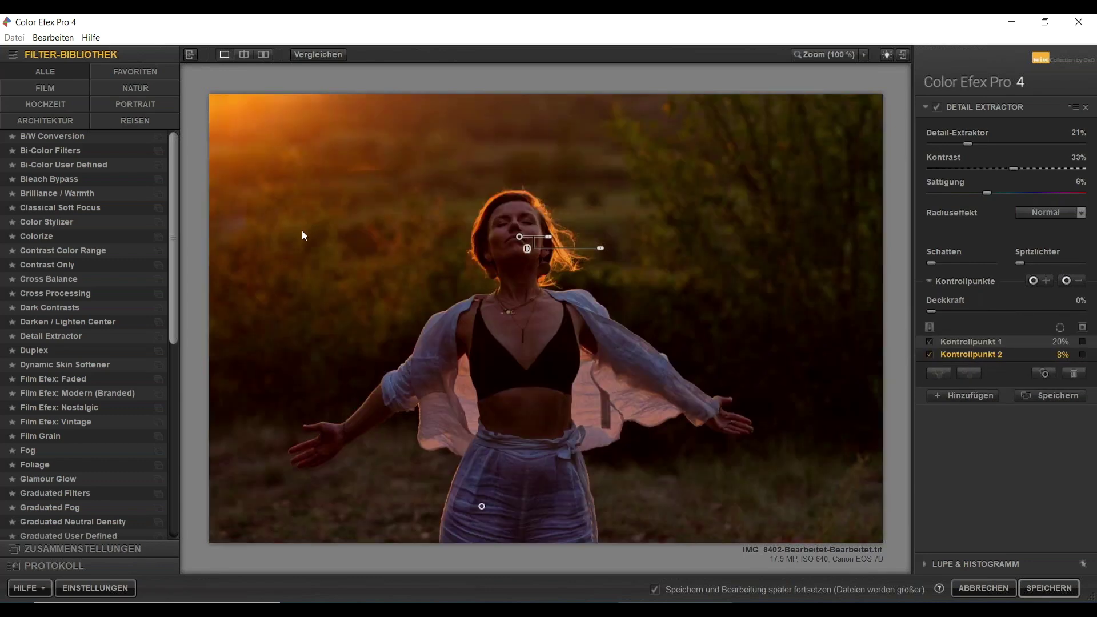
Add a second filter, trying Dark Contrasts and Cross Balance before choosing Darken / Lighten Center
left_click(972, 397)
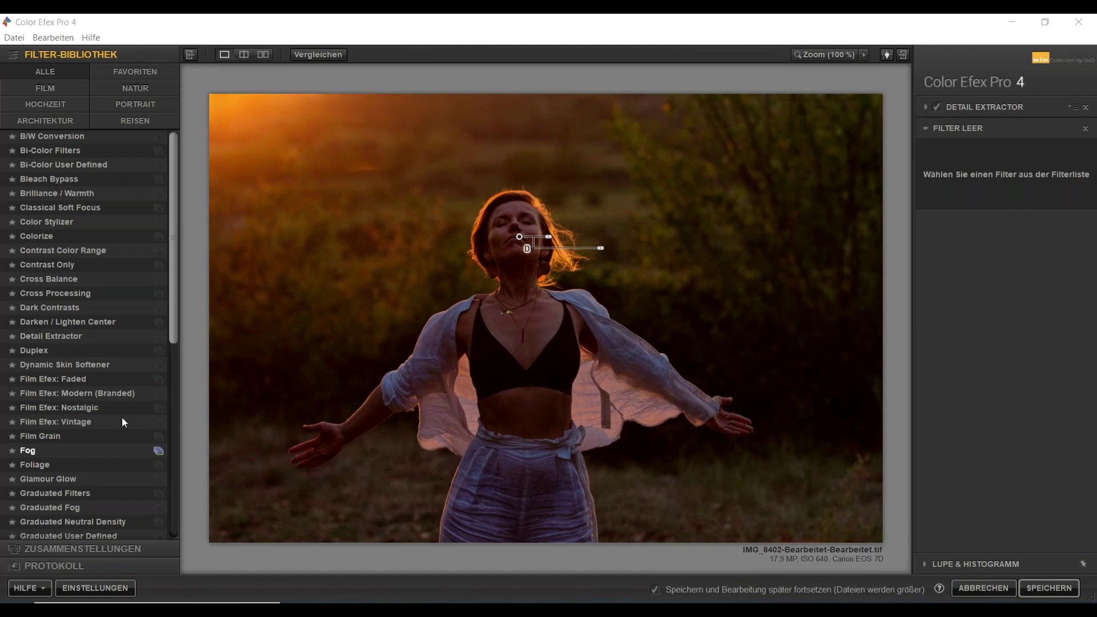
left_click(81, 309)
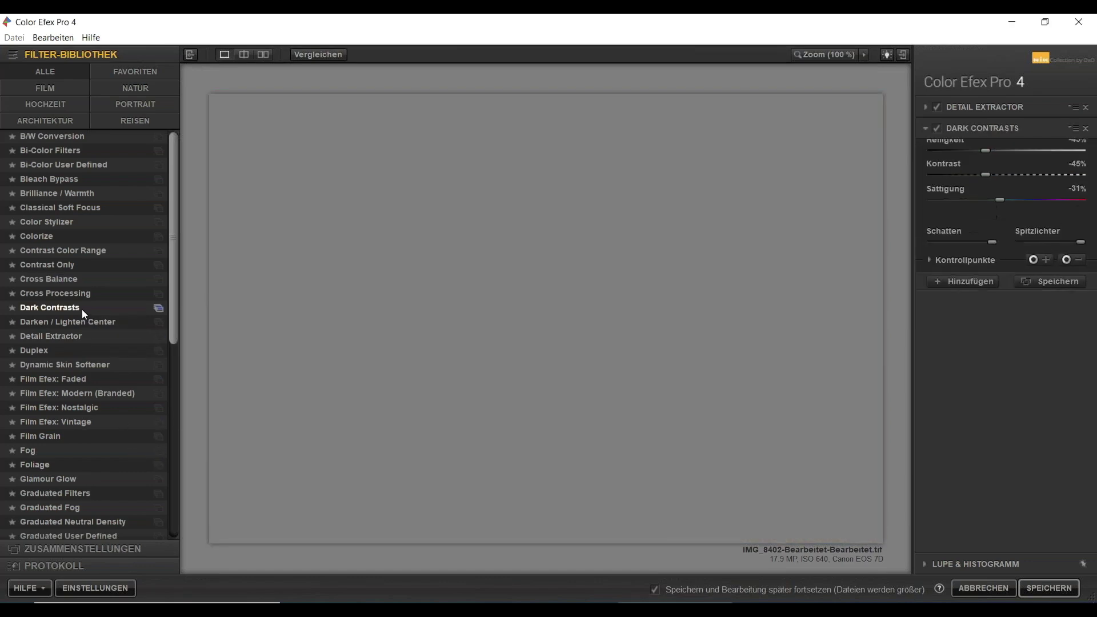
left_click(92, 322)
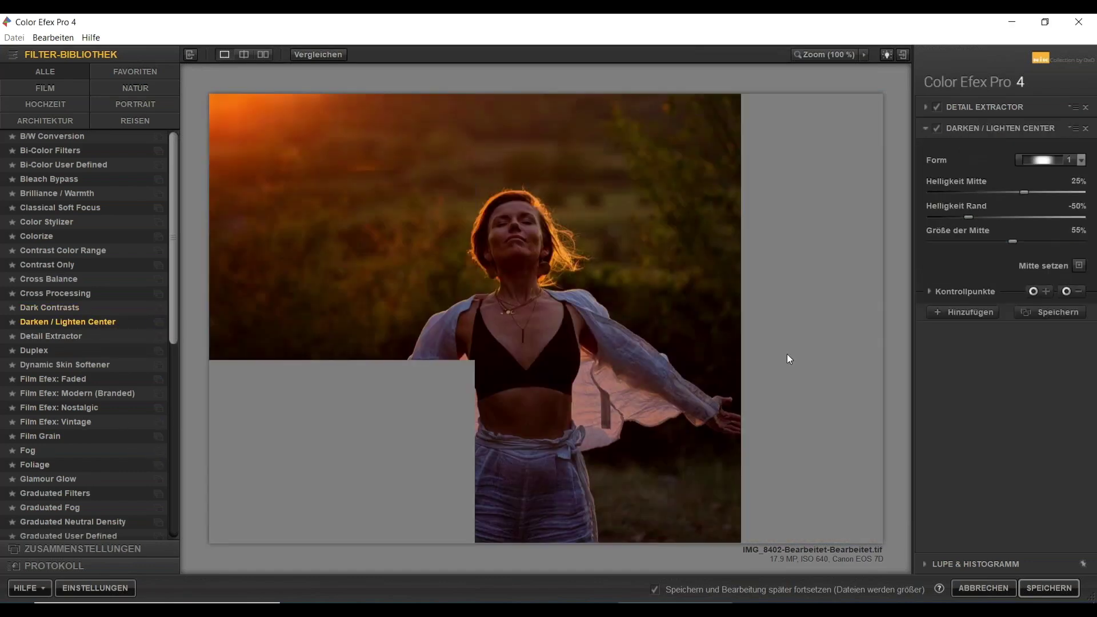
left_click(80, 282)
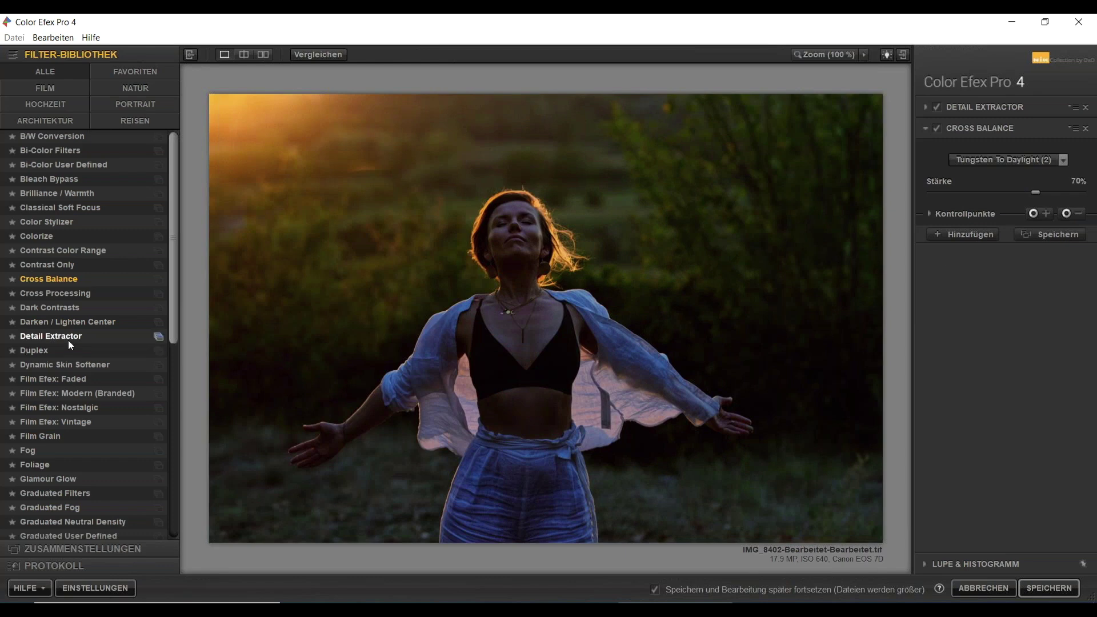
left_click(70, 324)
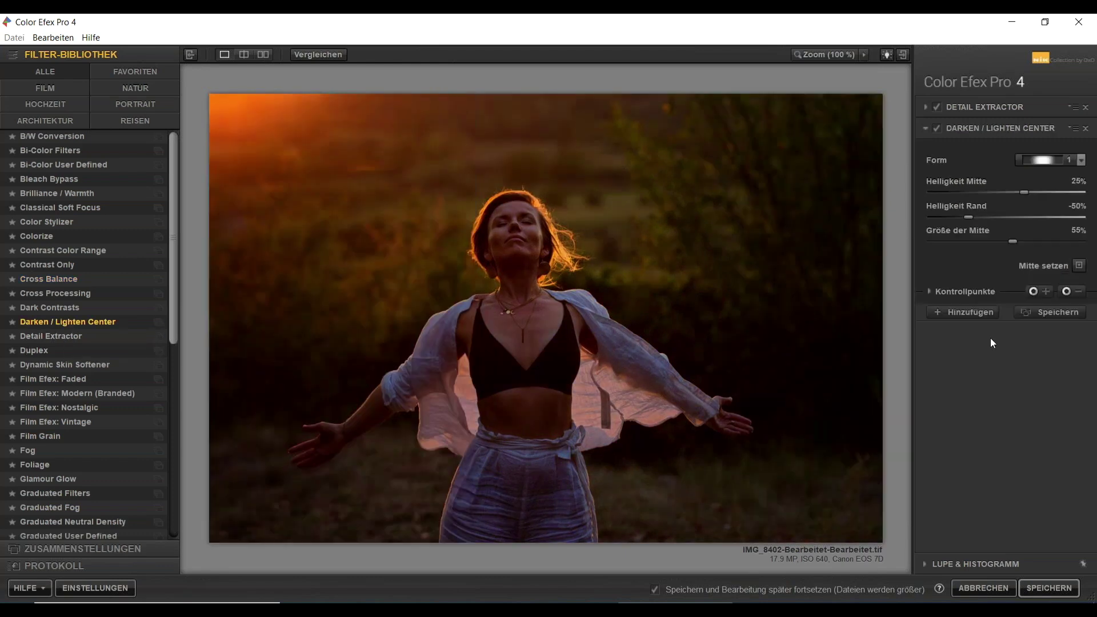
Set Darken / Lighten Center to Helligkeit Mitte 69% and Helligkeit Rand -65%, and place its centre on the woman
left_click_drag(1026, 191, 1058, 194)
left_click_drag(970, 217, 958, 218)
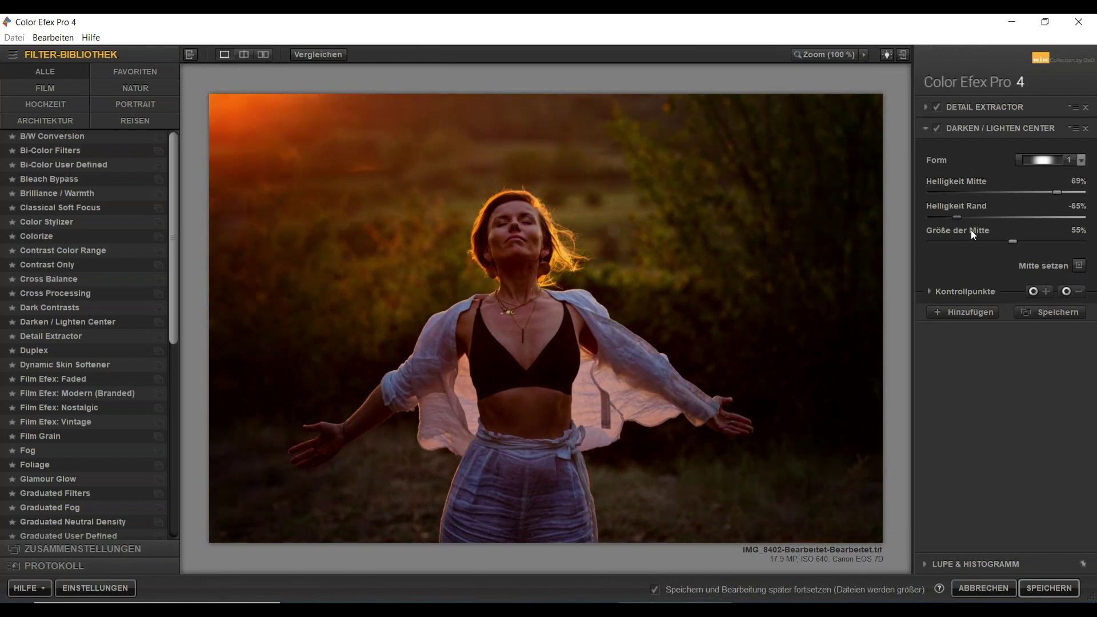
left_click(1080, 267)
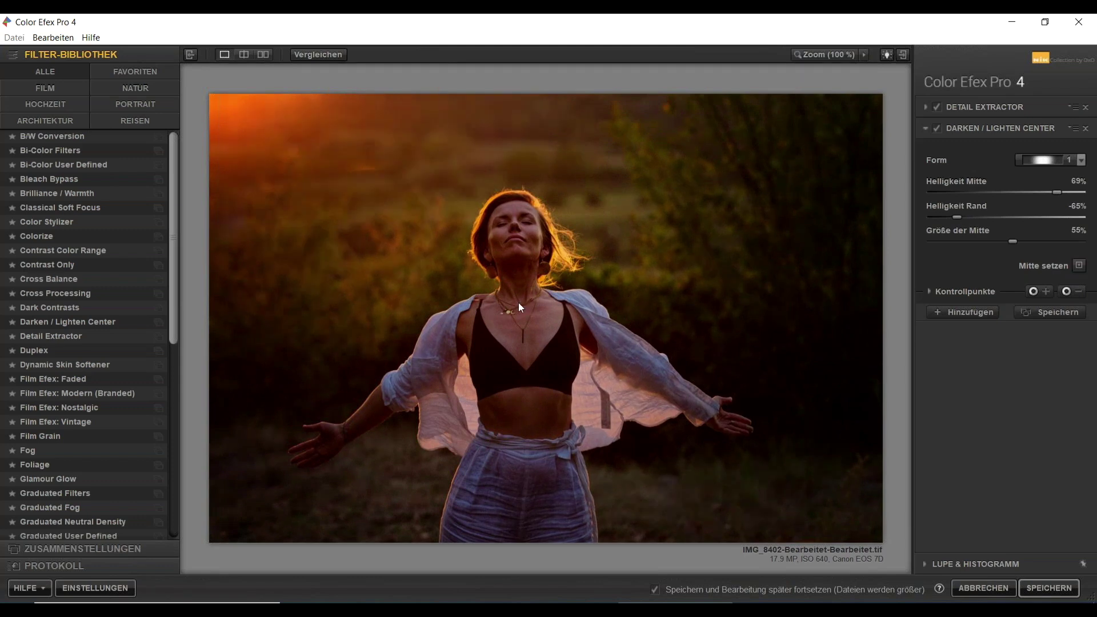
Compare the filtered portrait with the original image repeatedly
left_click(327, 54)
left_click(328, 54)
left_click(329, 55)
left_click(328, 54)
left_click(328, 55)
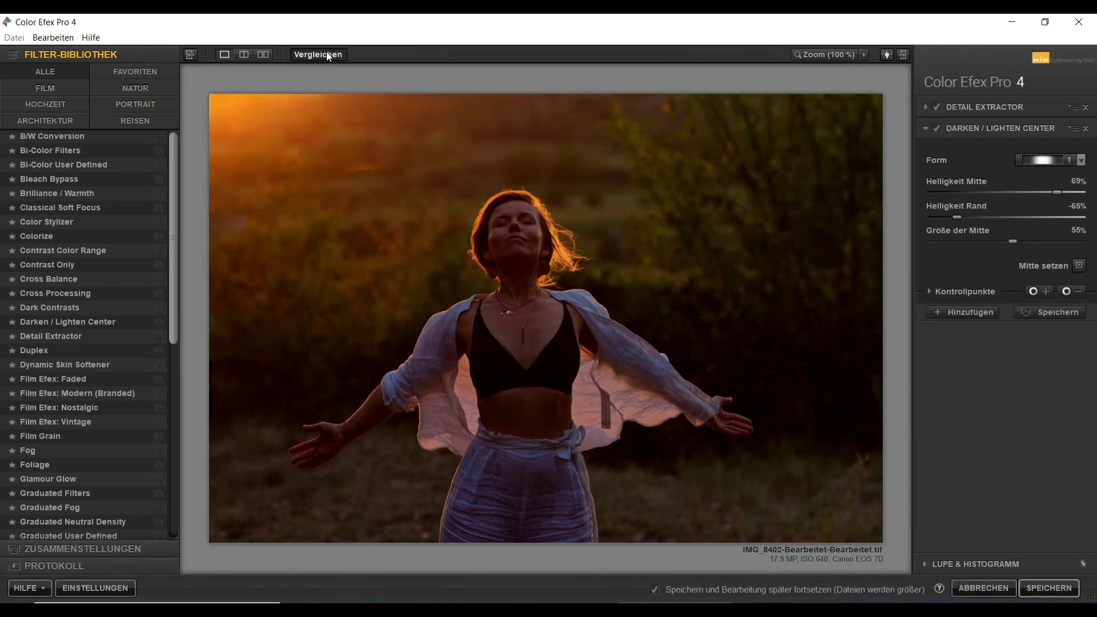
left_click(328, 55)
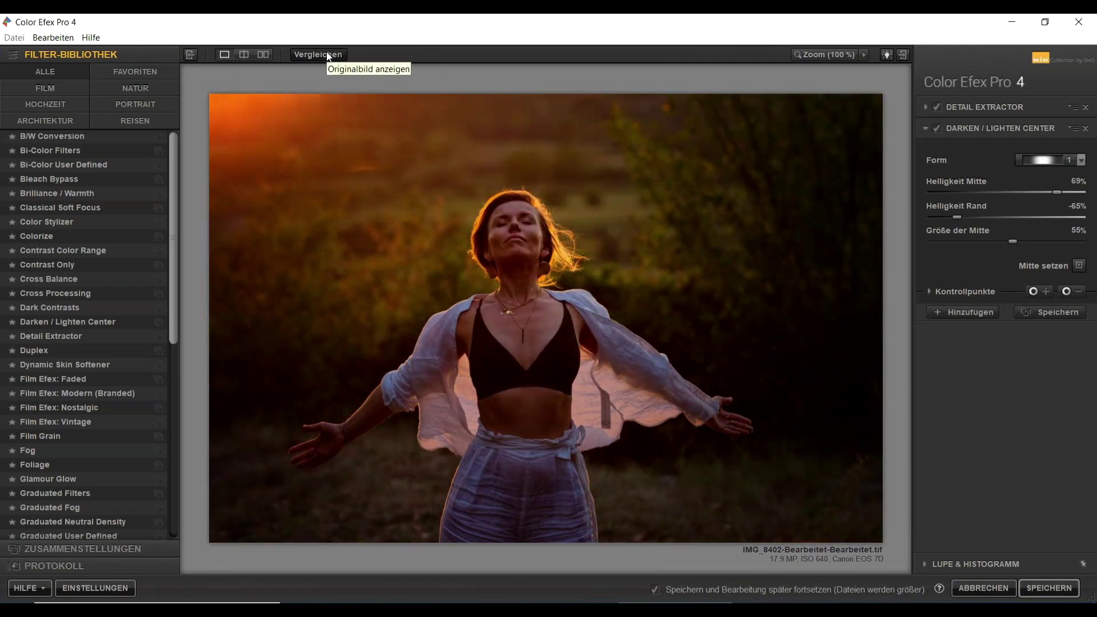
left_click(329, 55)
left_click(329, 55)
left_click(329, 55)
left_click(329, 55)
left_click(329, 54)
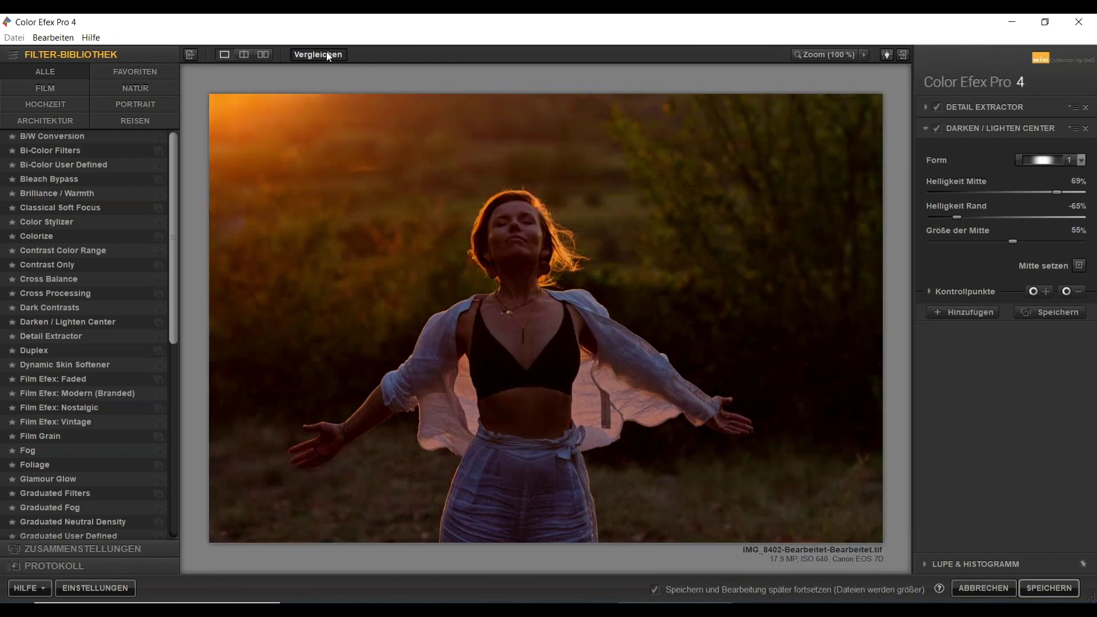
left_click(328, 55)
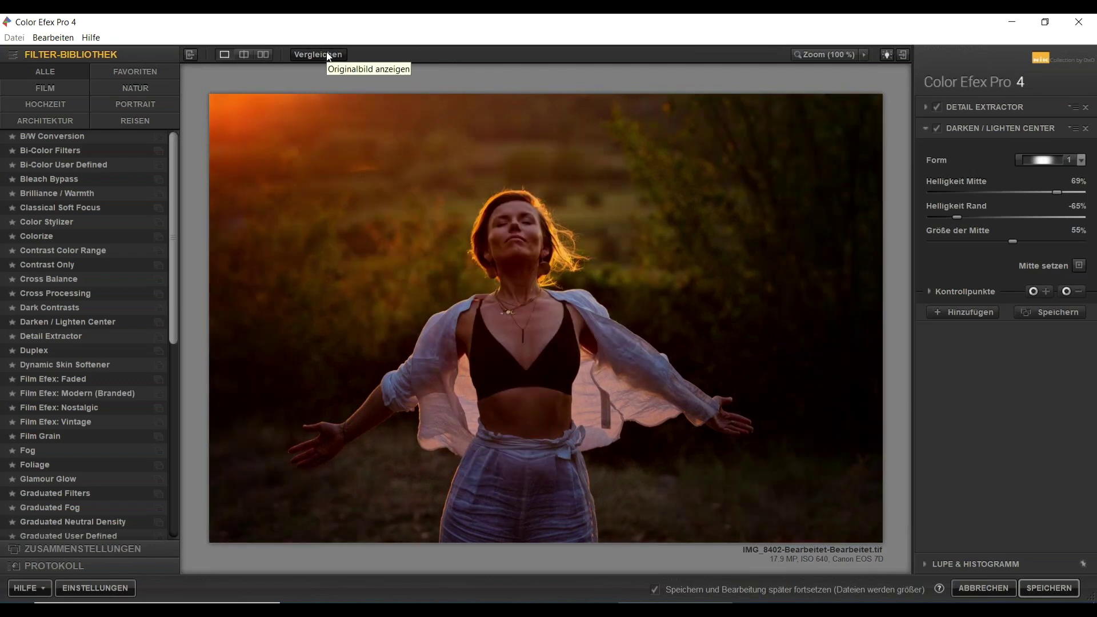
left_click(329, 55)
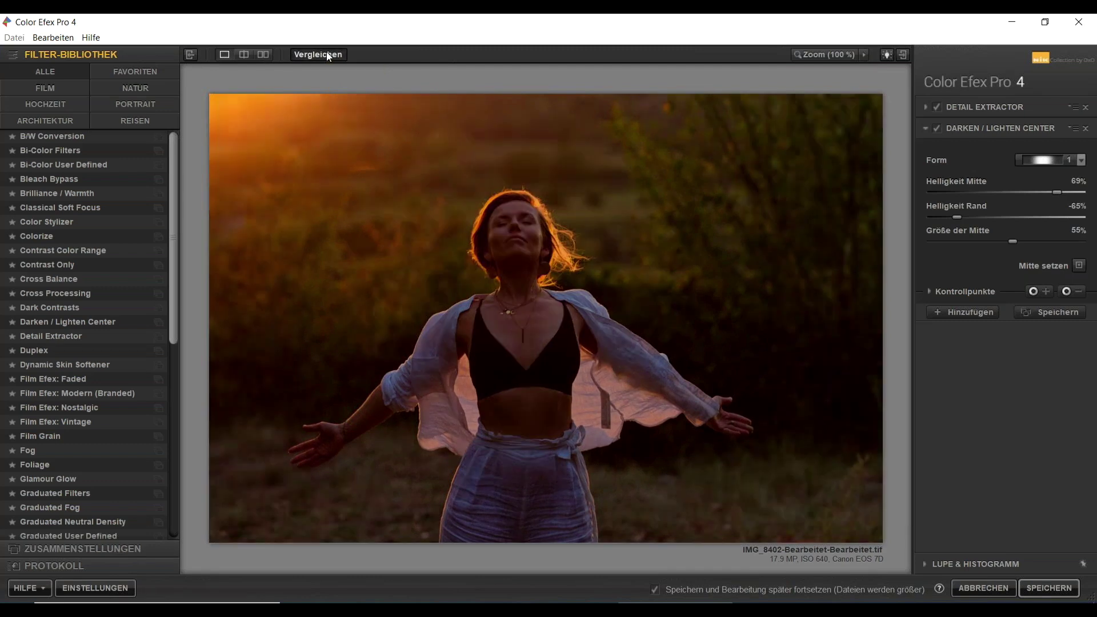
left_click(328, 55)
left_click(328, 55)
left_click(328, 55)
left_click(329, 55)
left_click(329, 55)
left_click(329, 55)
left_click(329, 55)
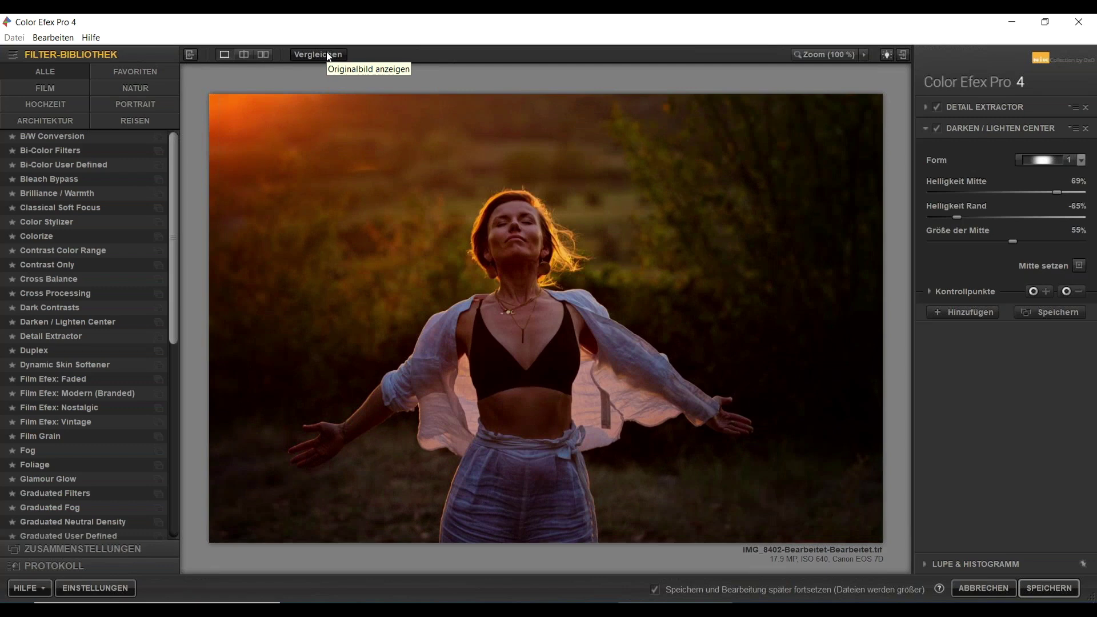
left_click(329, 55)
left_click(329, 55)
left_click(328, 55)
left_click(329, 54)
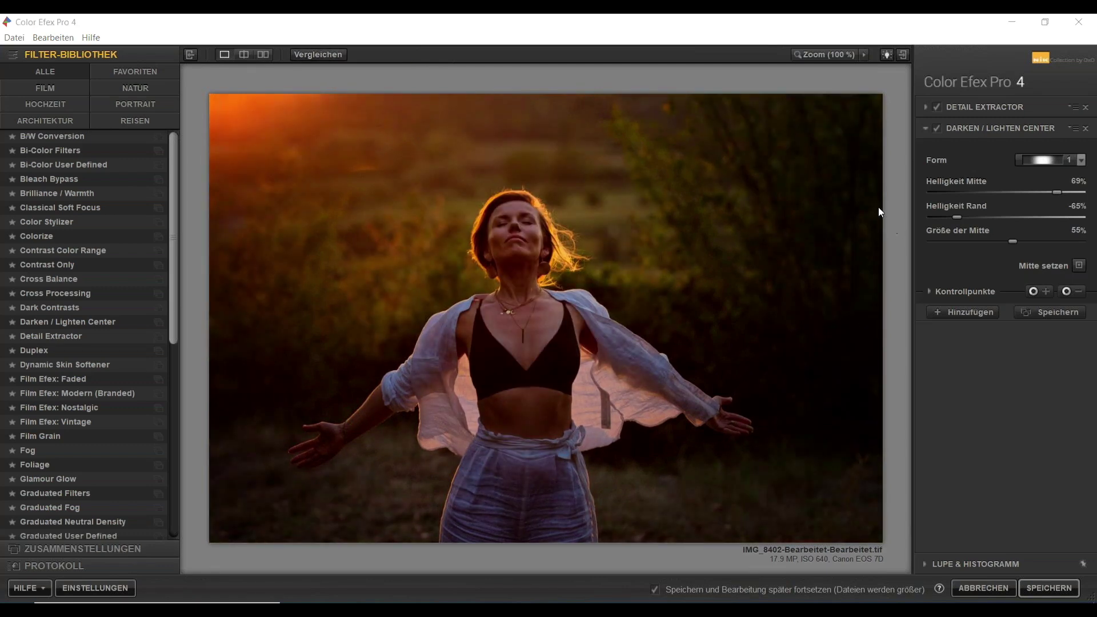
Add Reflector Efex as a third filter, and switch it off and on to compare its effect
left_click(966, 313)
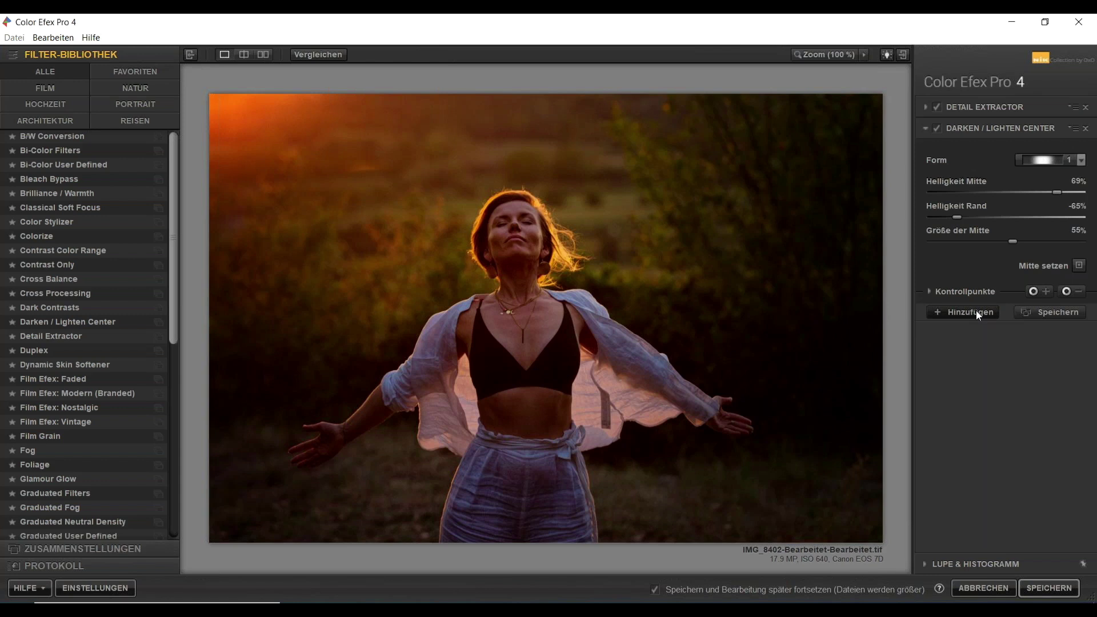
scroll(82, 377, "down", 5)
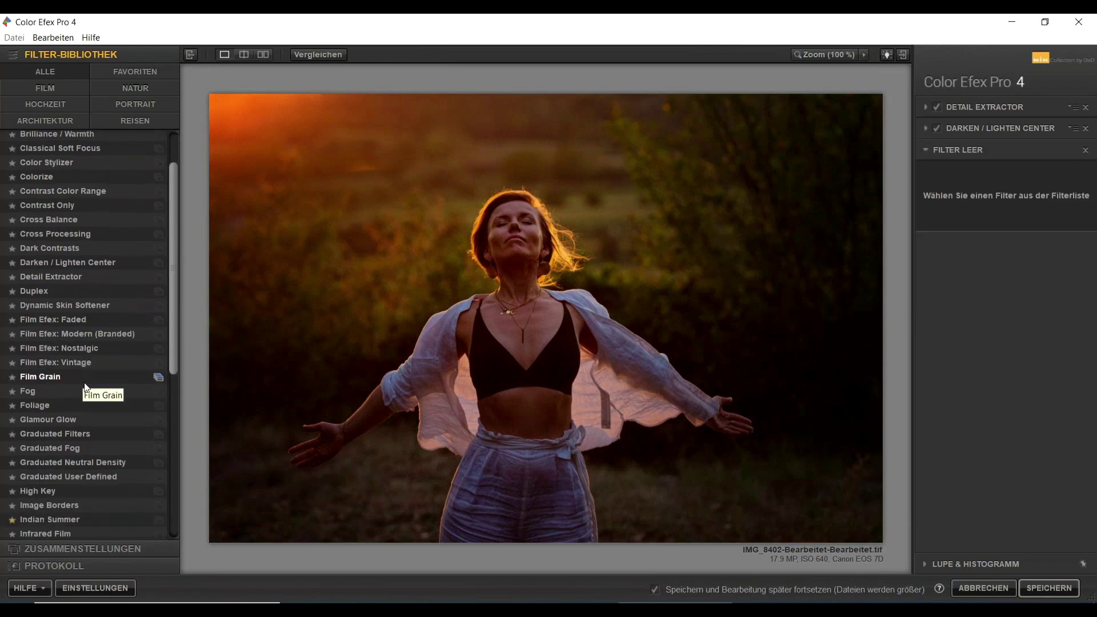
scroll(104, 408, "down", 3)
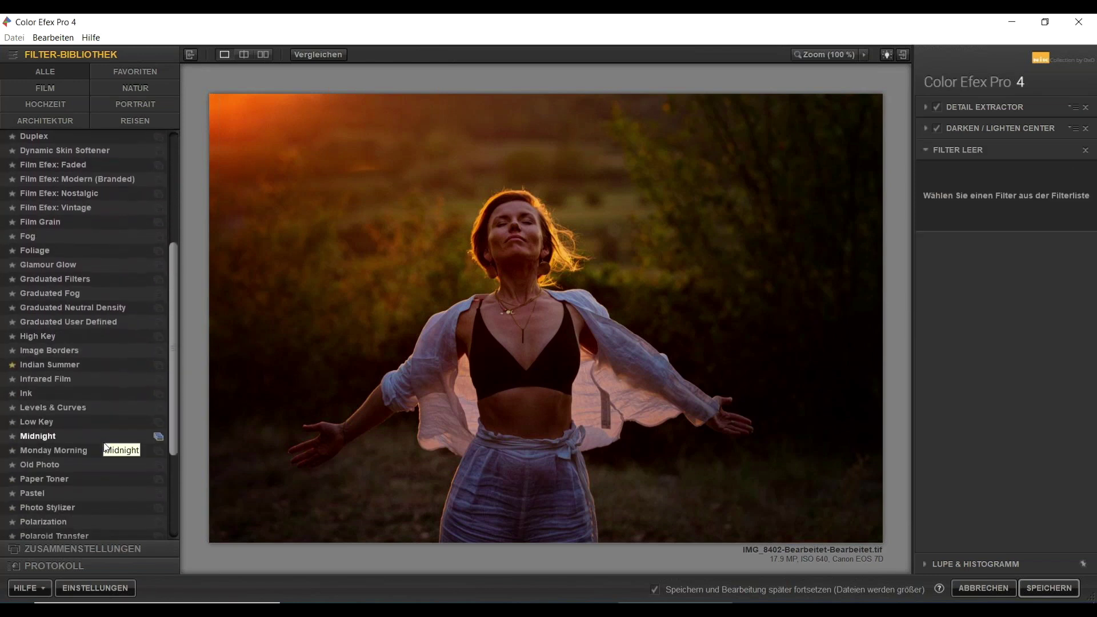
scroll(87, 455, "down", 2)
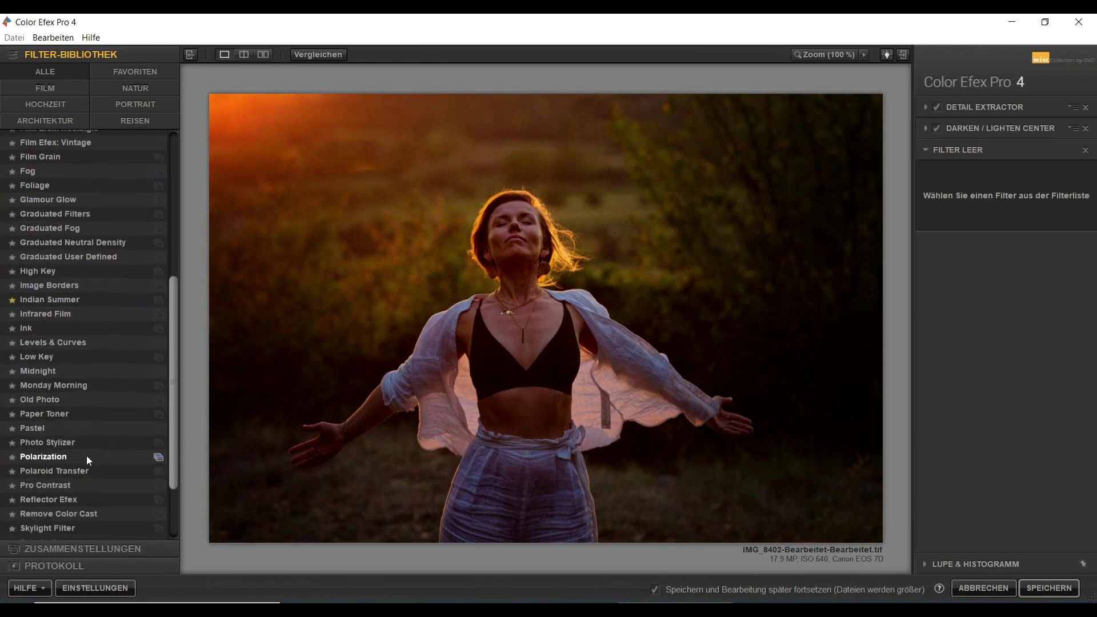
left_click(49, 436)
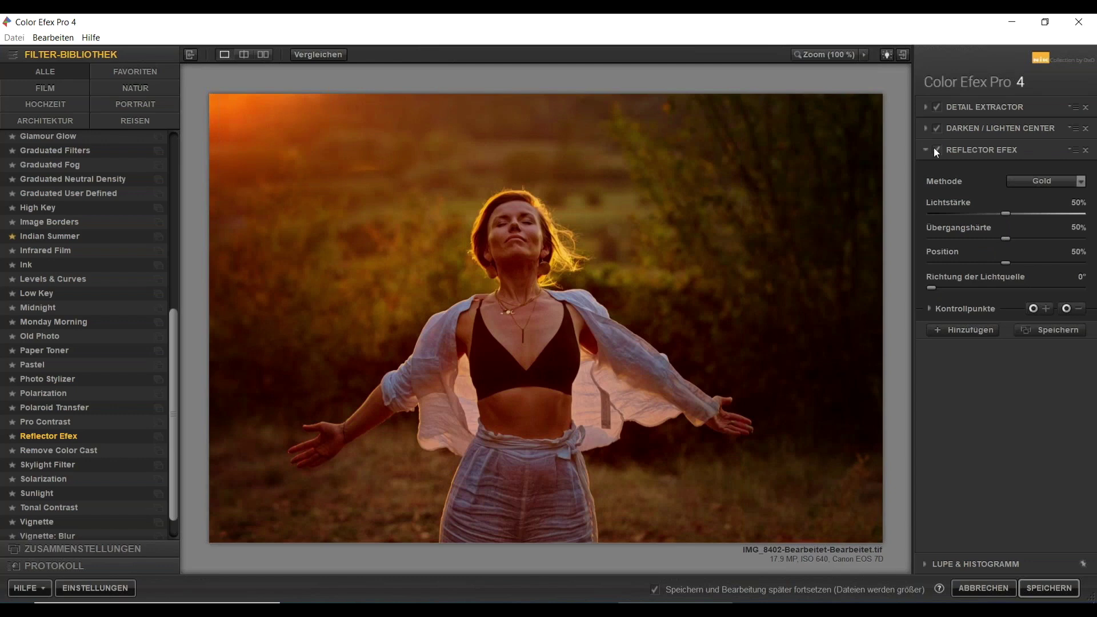
left_click(937, 146)
left_click(936, 146)
left_click(936, 146)
left_click(936, 145)
Set Reflector Efex to Lichtstärke 30%, Übergangshärte 46% and Position 28%
left_click_drag(1003, 215, 883, 261)
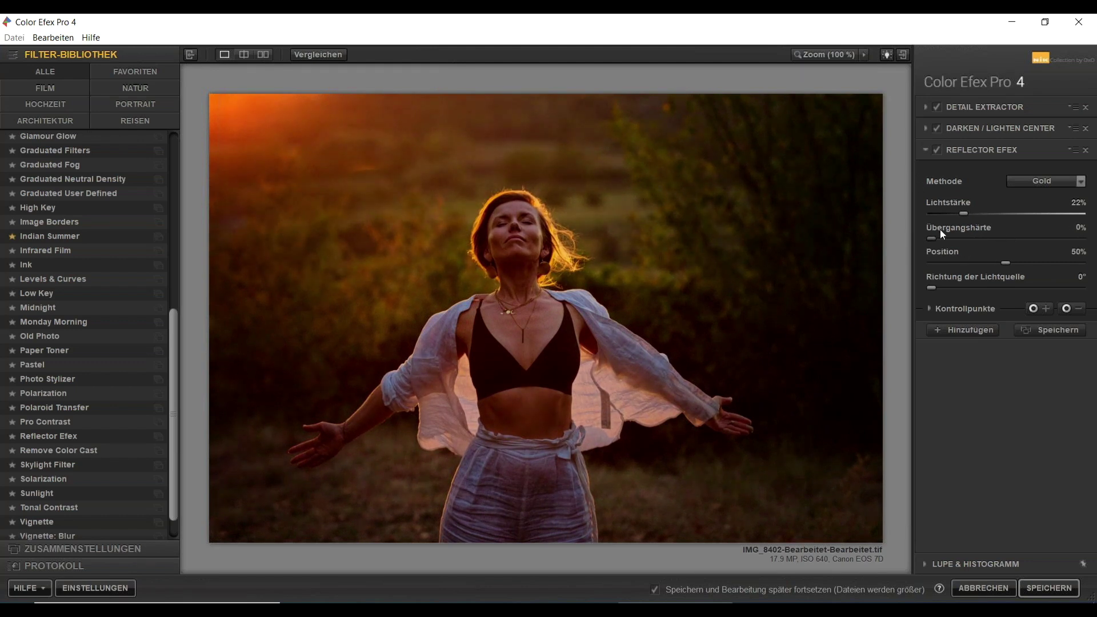
left_click_drag(935, 239, 874, 247)
left_click_drag(947, 256, 1041, 262)
left_click_drag(992, 260, 978, 260)
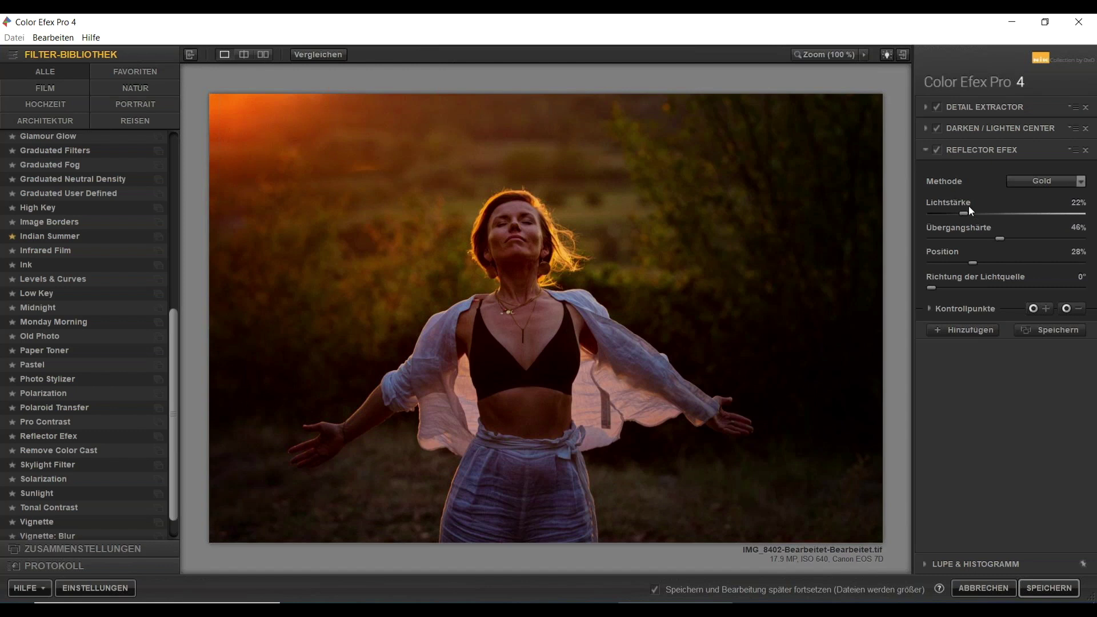
left_click_drag(966, 214, 976, 214)
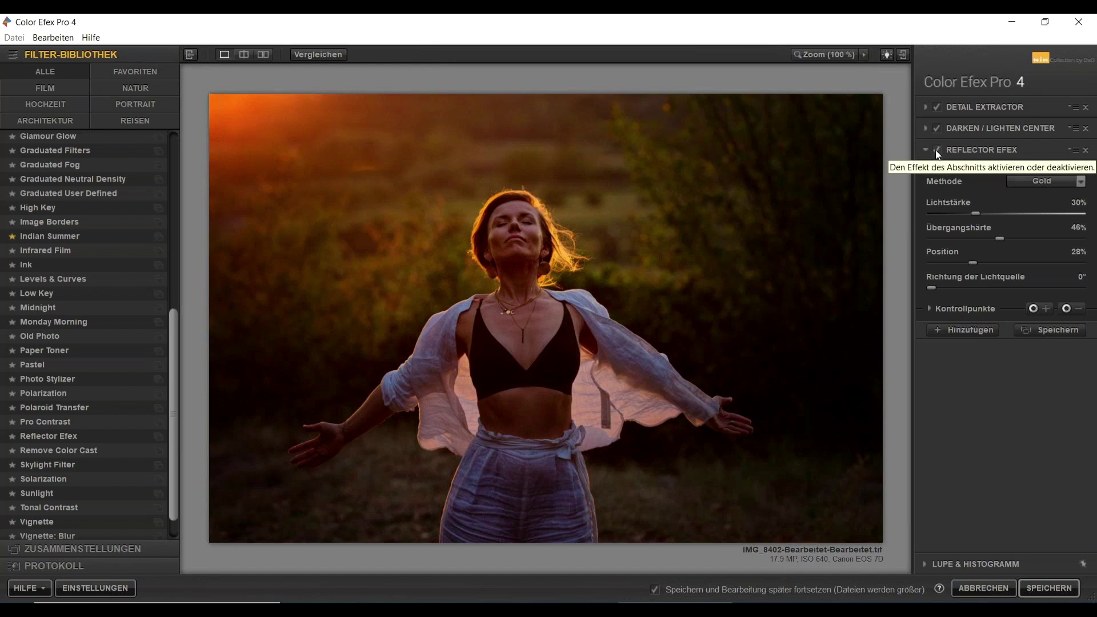
Save the filtered portrait back to Lightroom, and switch between IMG_8402.dng, IMG_8402-Bearbeitet.tif and IMG_8402-Bearbeitet-Bearbeitet.tif to compare them
left_click_drag(175, 416, 168, 211)
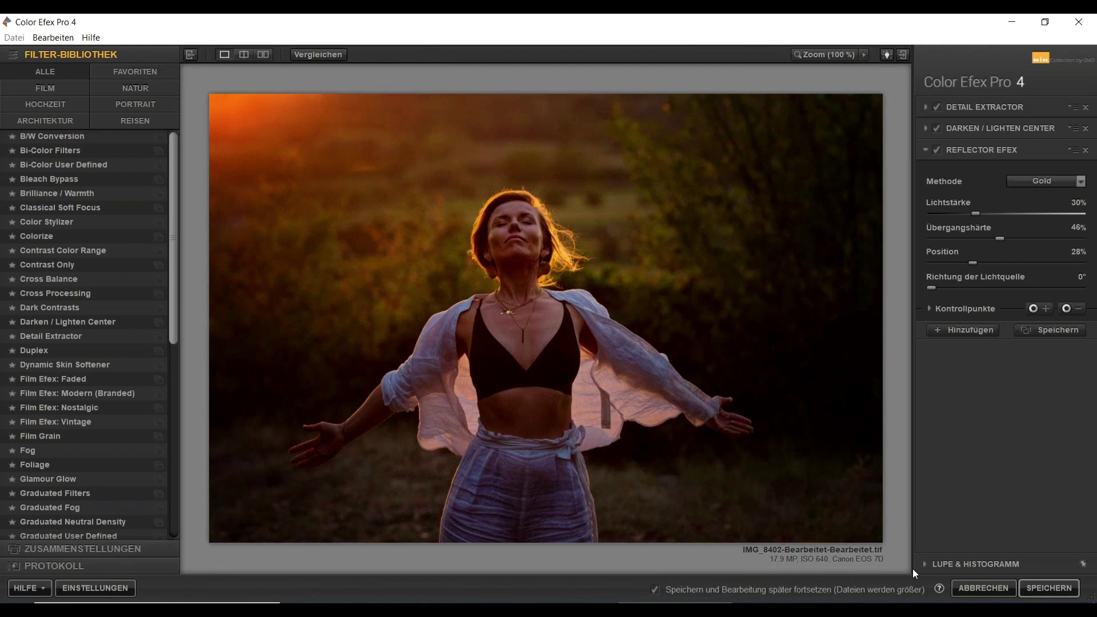
left_click(1054, 589)
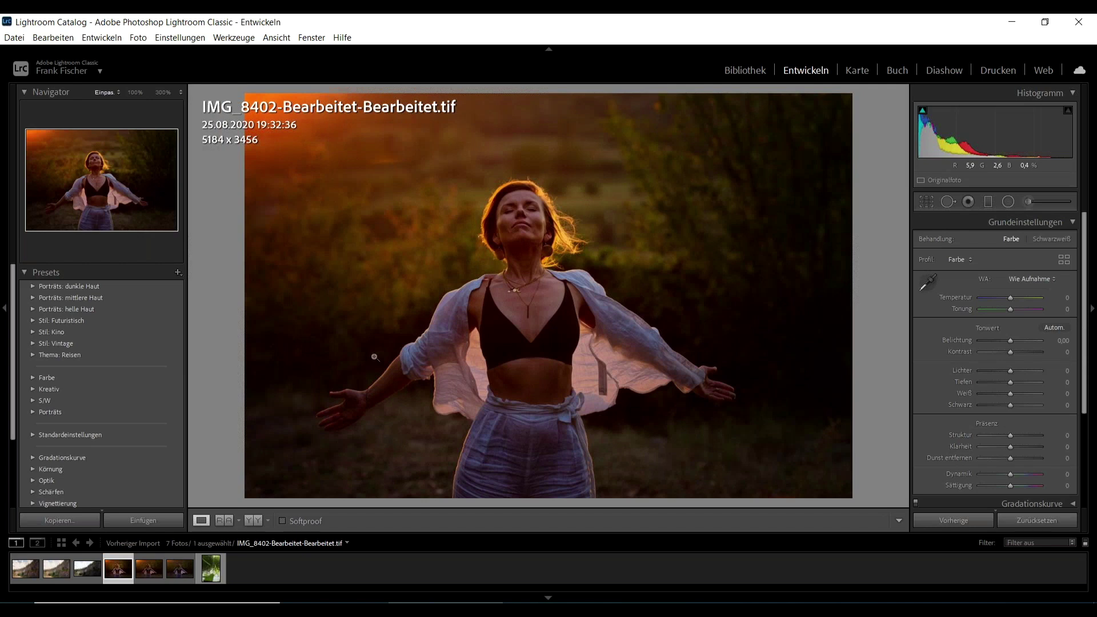
left_click(182, 574)
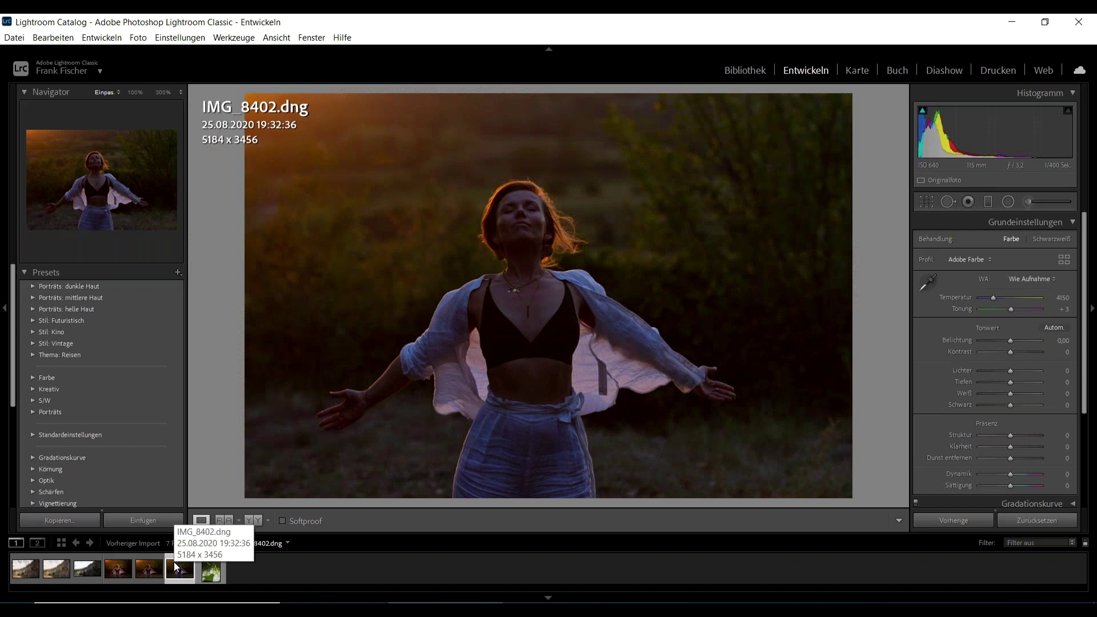
left_click(148, 570)
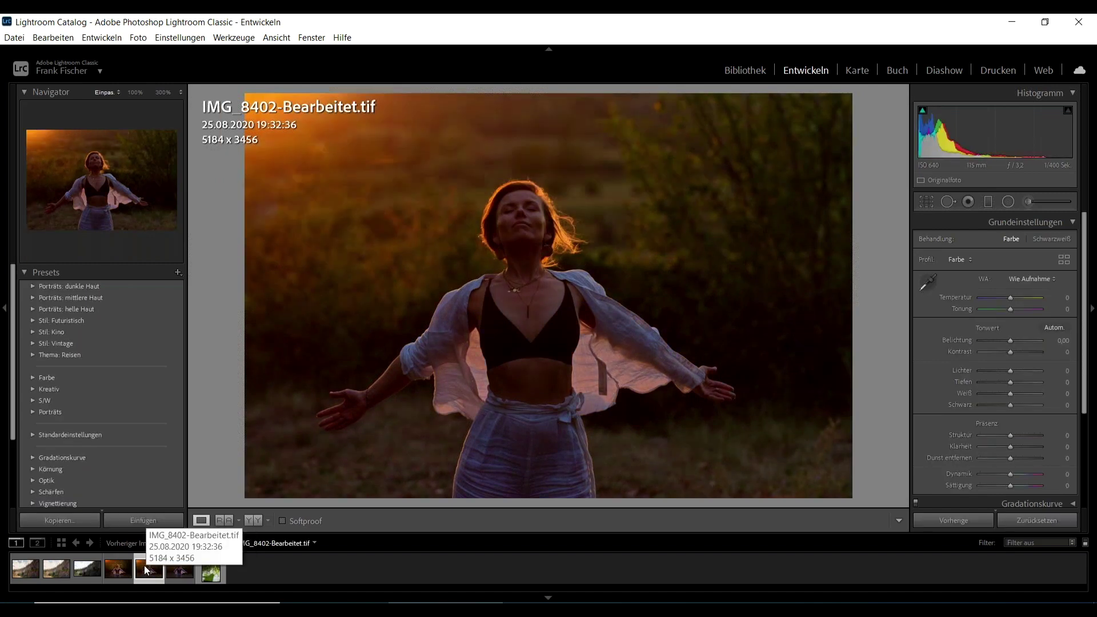
left_click(111, 576)
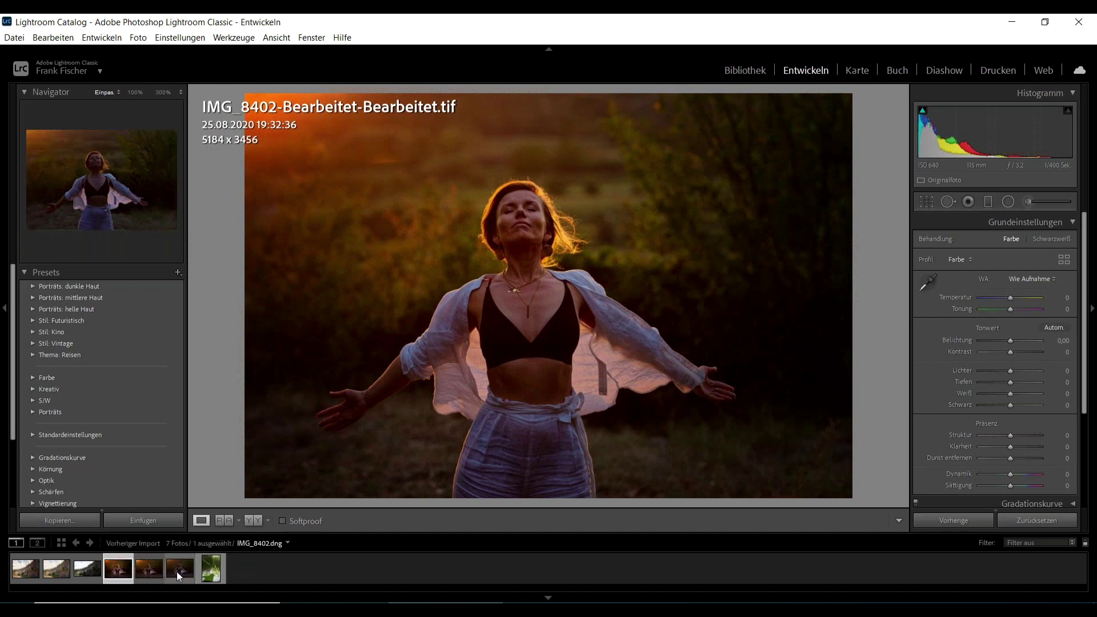
left_click(179, 574)
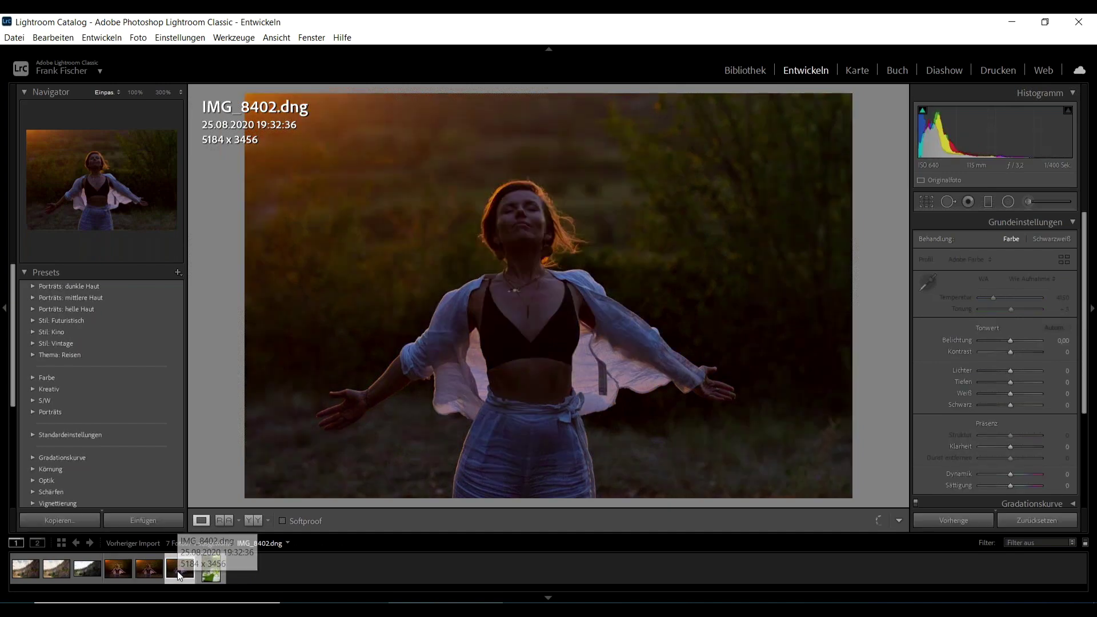
left_click(114, 571)
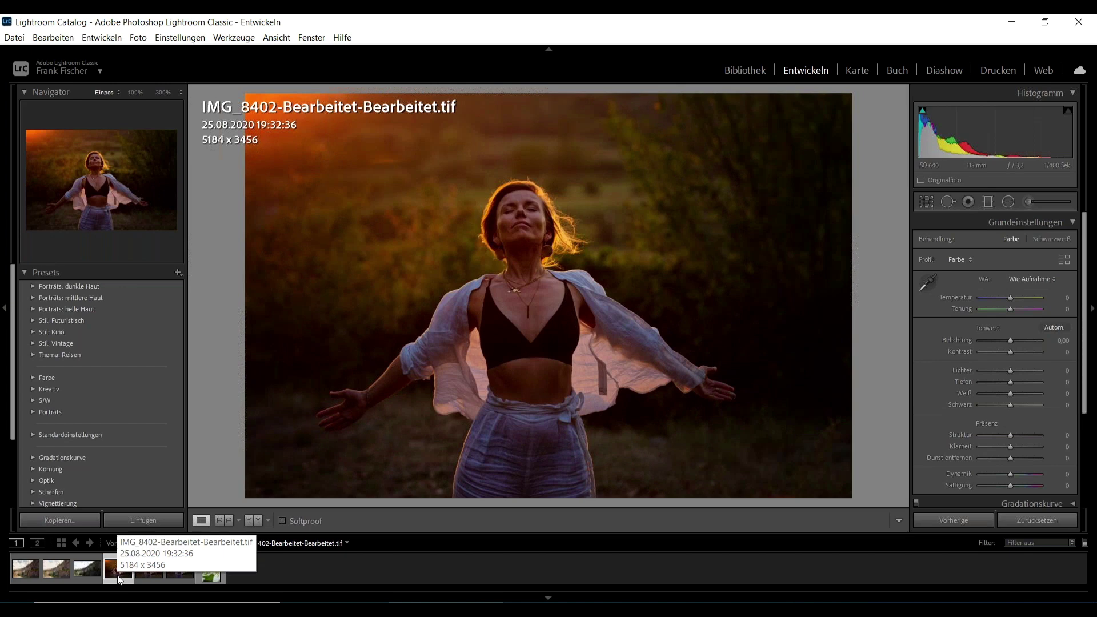
left_click(177, 566)
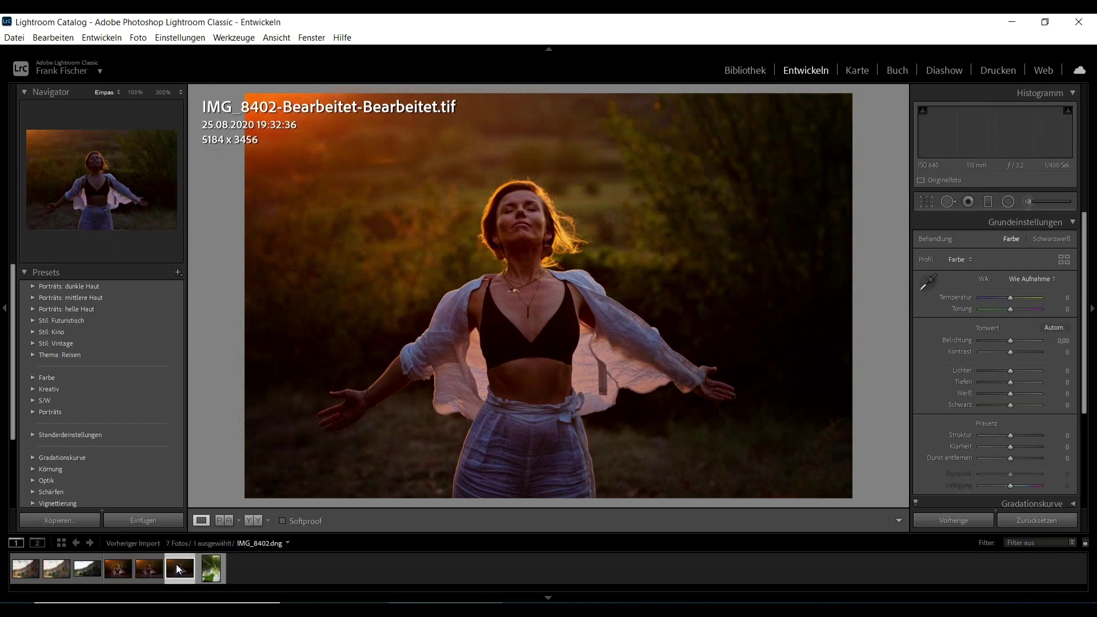
left_click(116, 572)
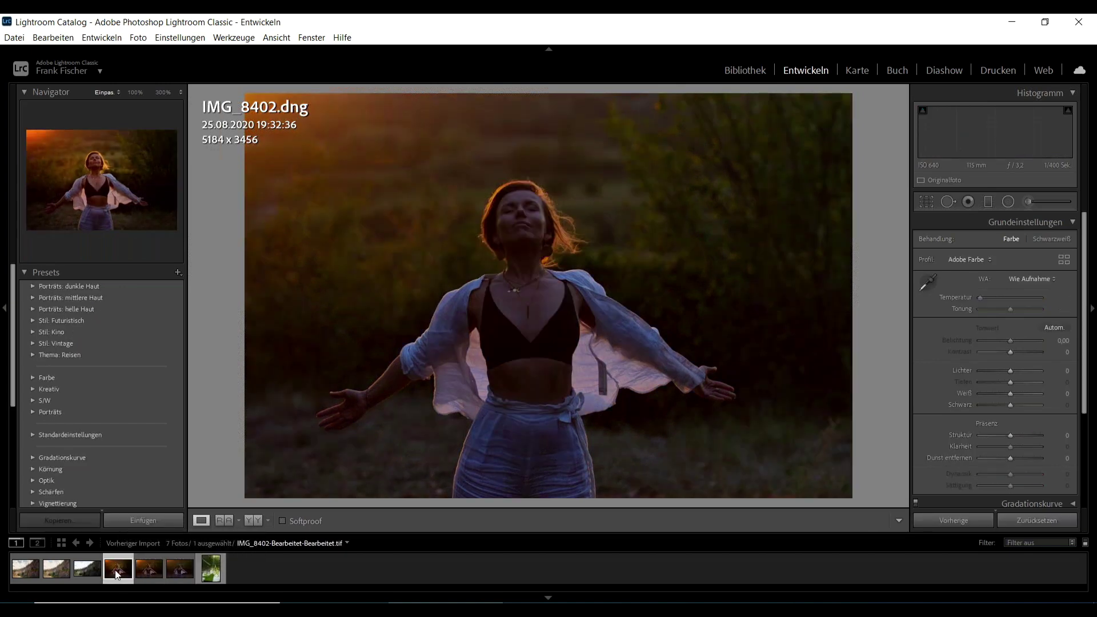